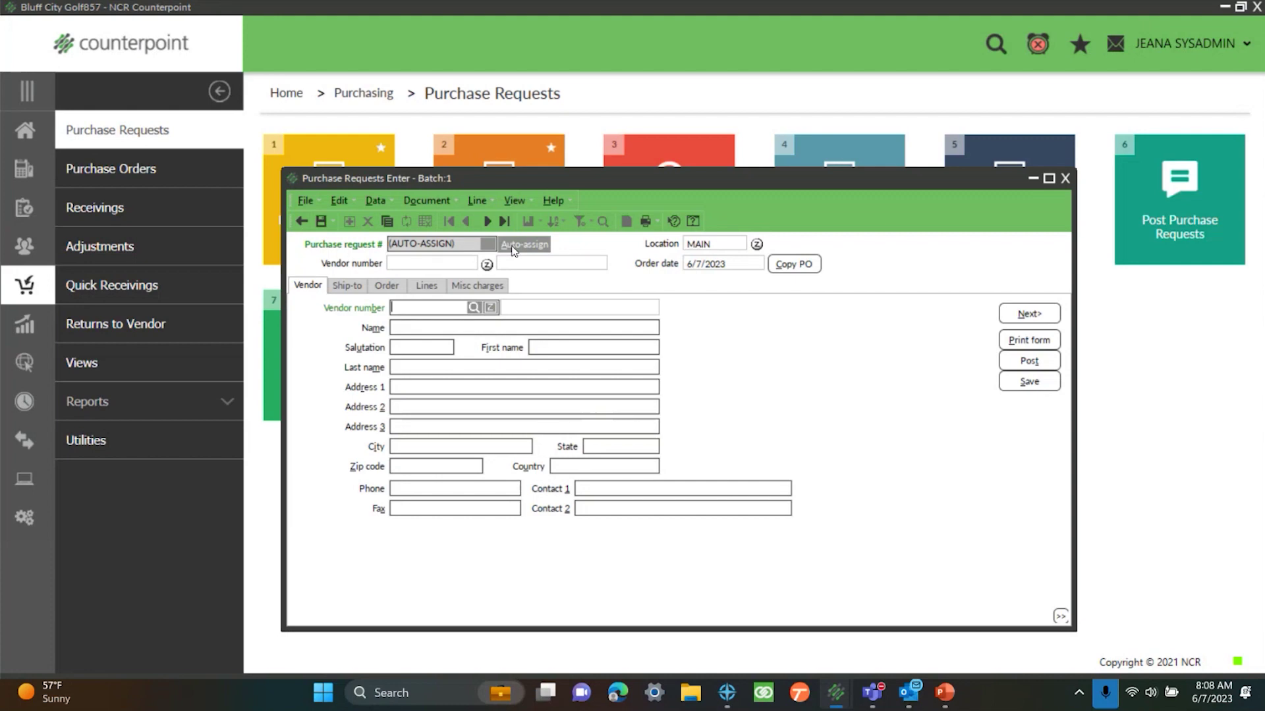
- Copy the last listed Adams Golf purchase order into the new request, view its lines, and discard the request
click(800, 266)
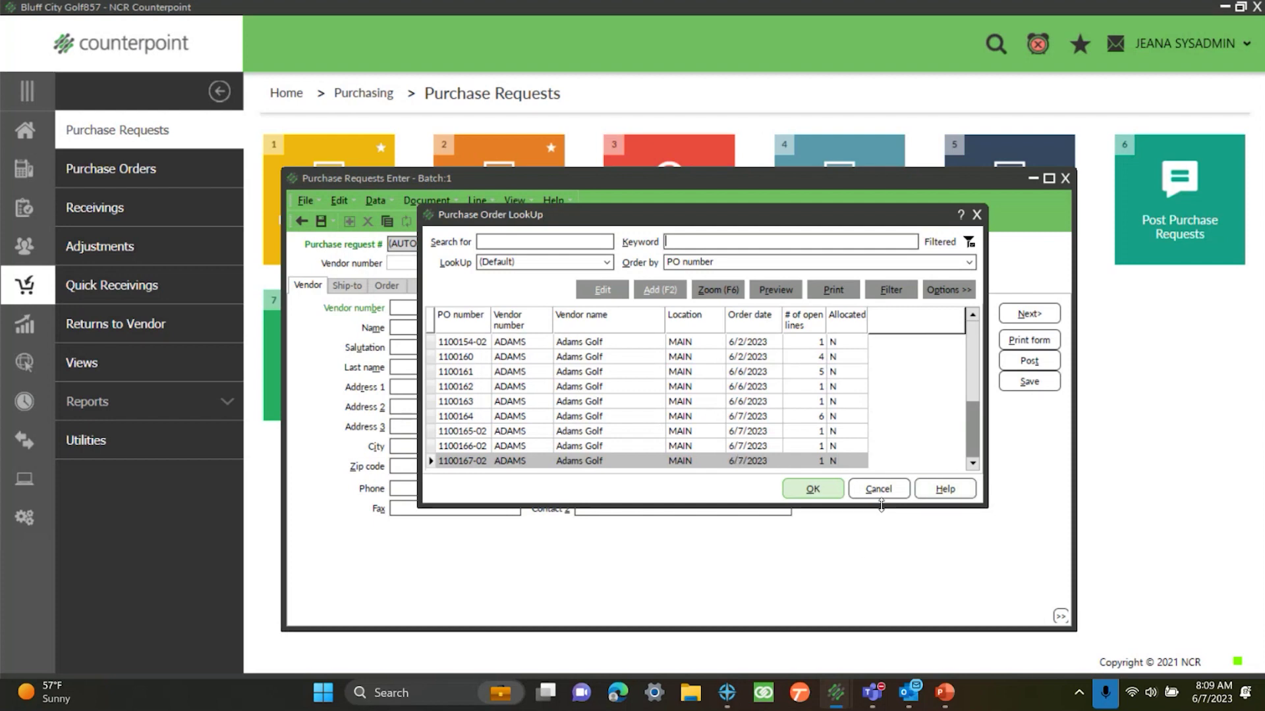
click(812, 490)
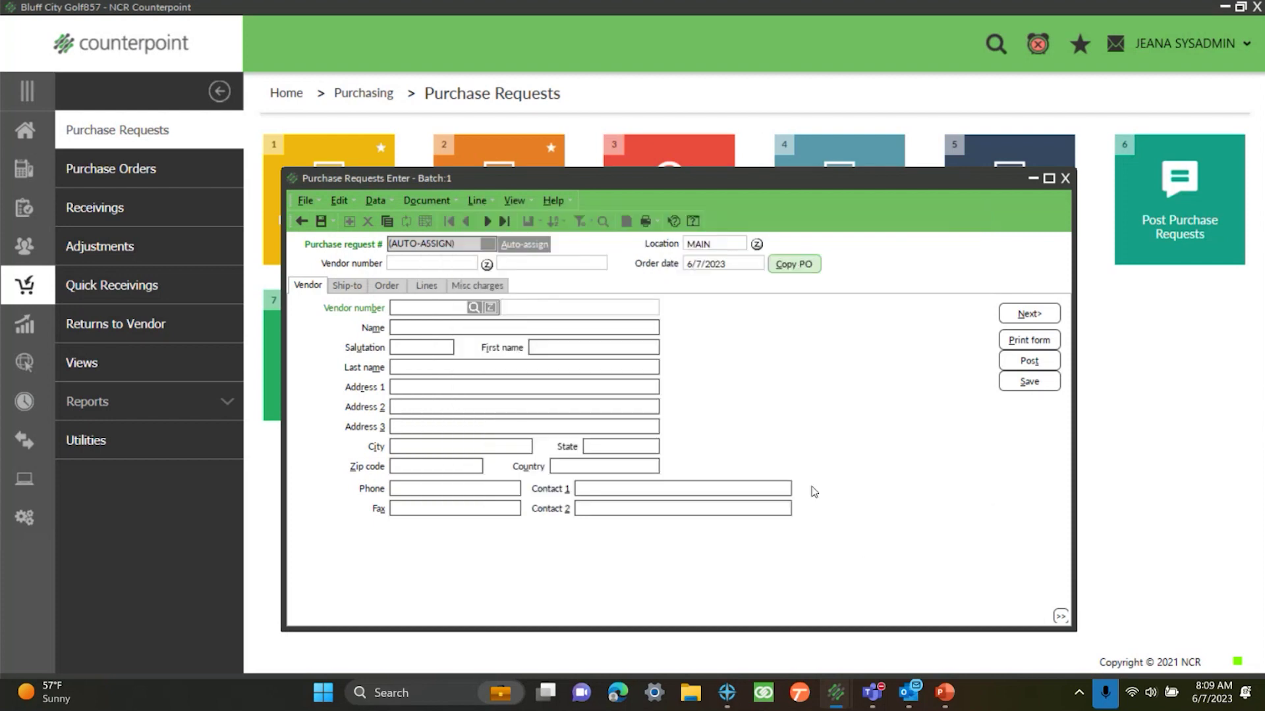
click(433, 290)
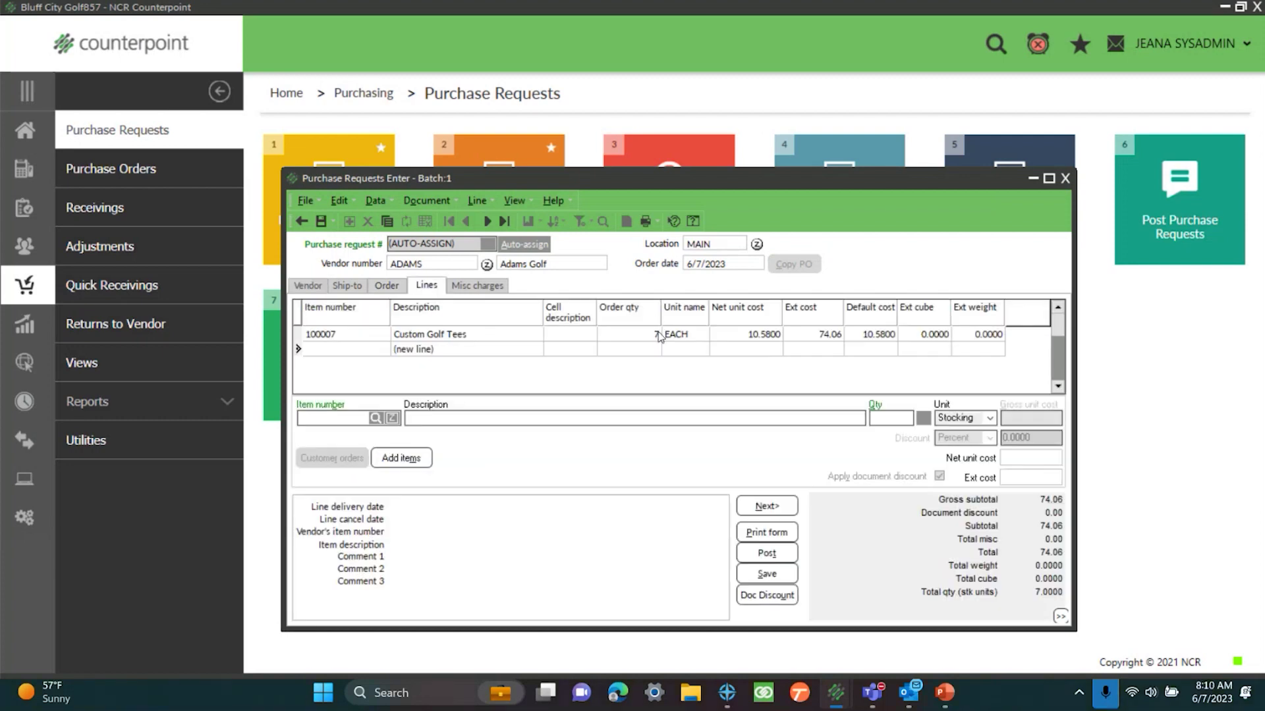
click(303, 222)
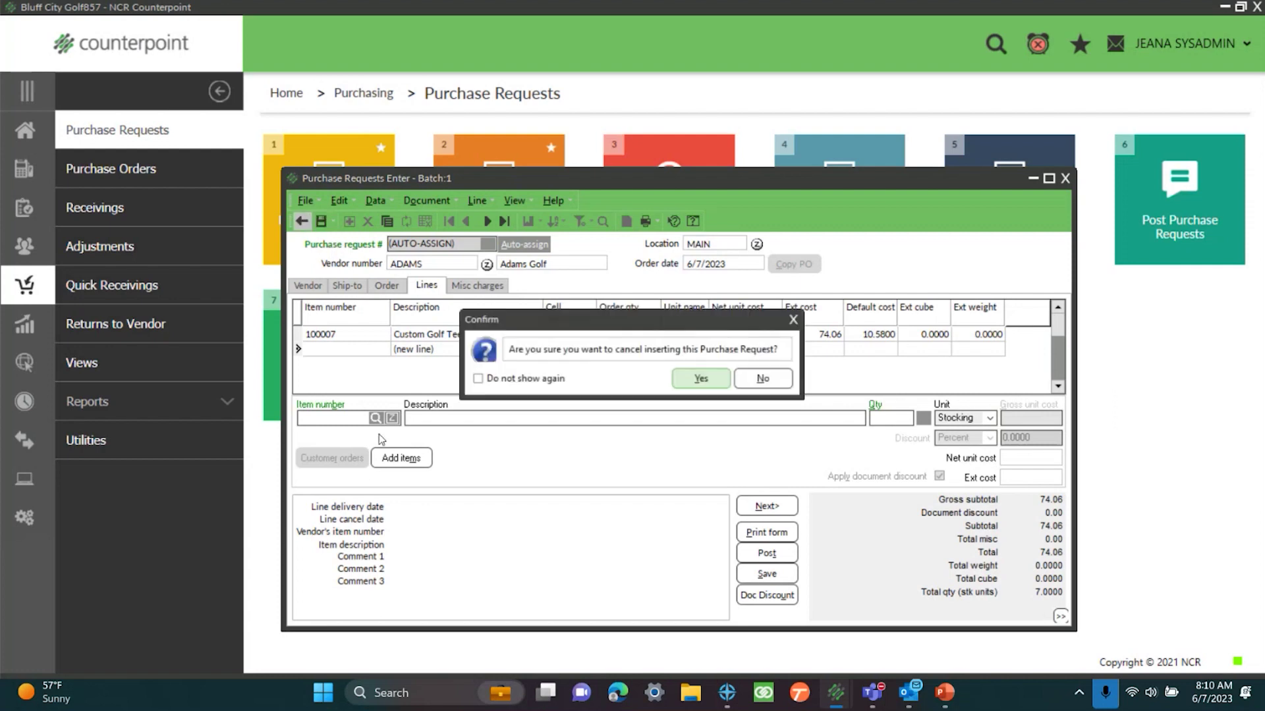
click(693, 382)
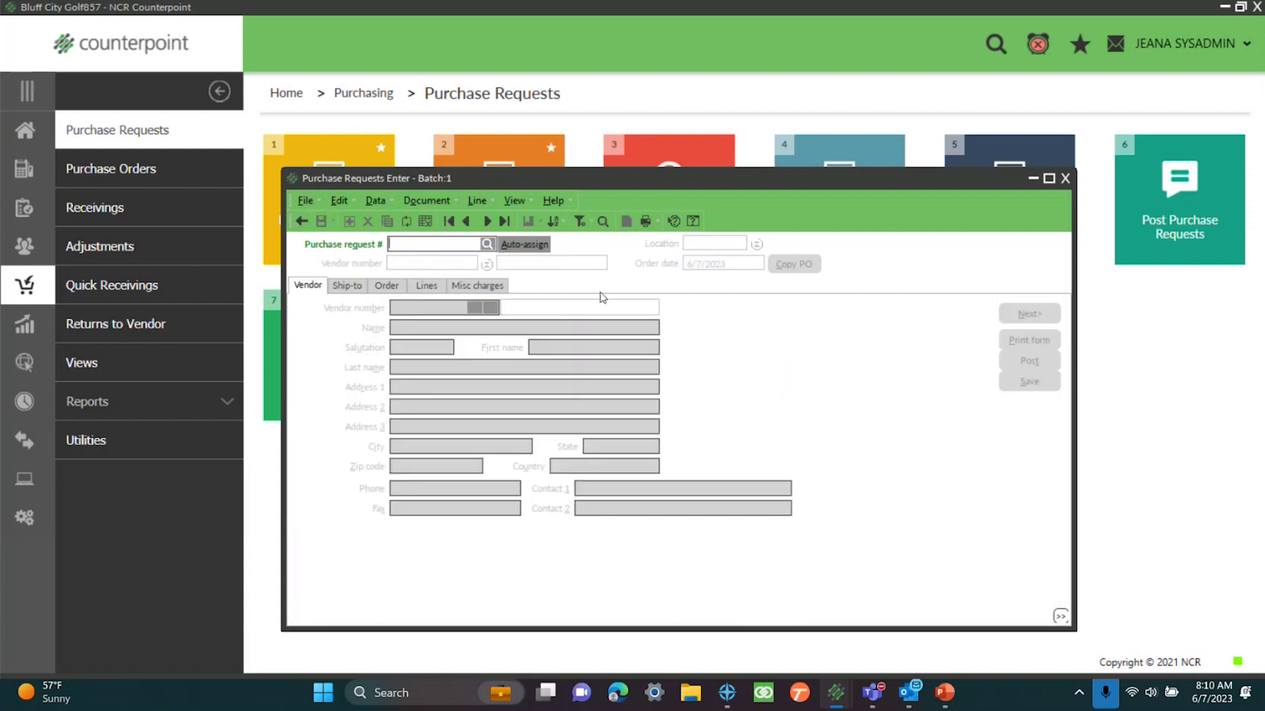
- Start a purchase request with an auto-assigned number for vendor ADAMS
click(537, 246)
text(ADAMS)
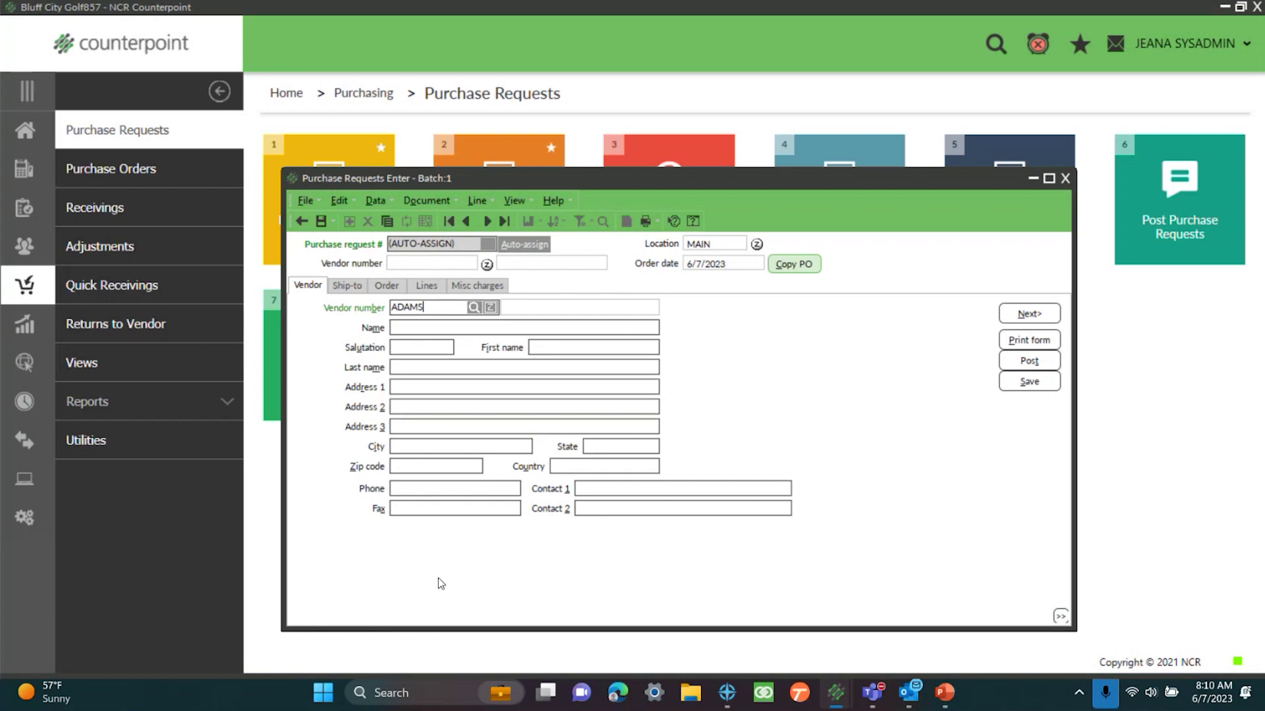
key(Tab)
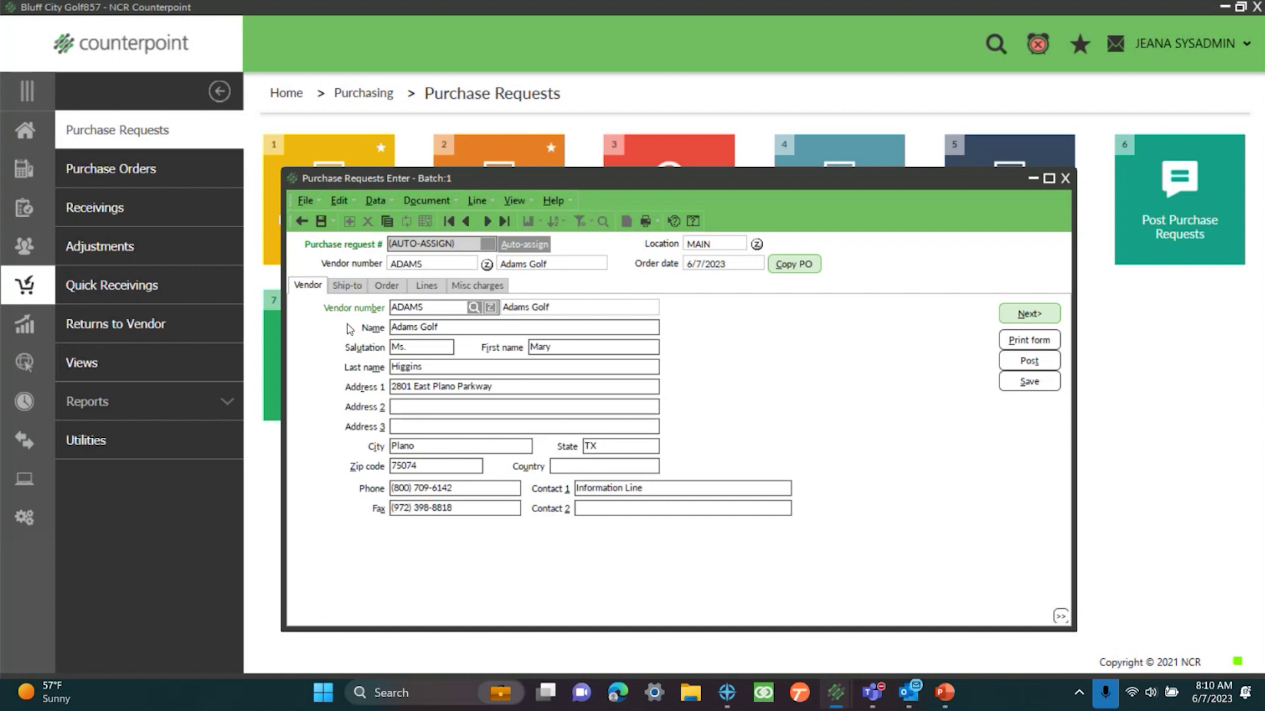
- Look over the request's ship-to details and the list of available ship-to locations
click(345, 287)
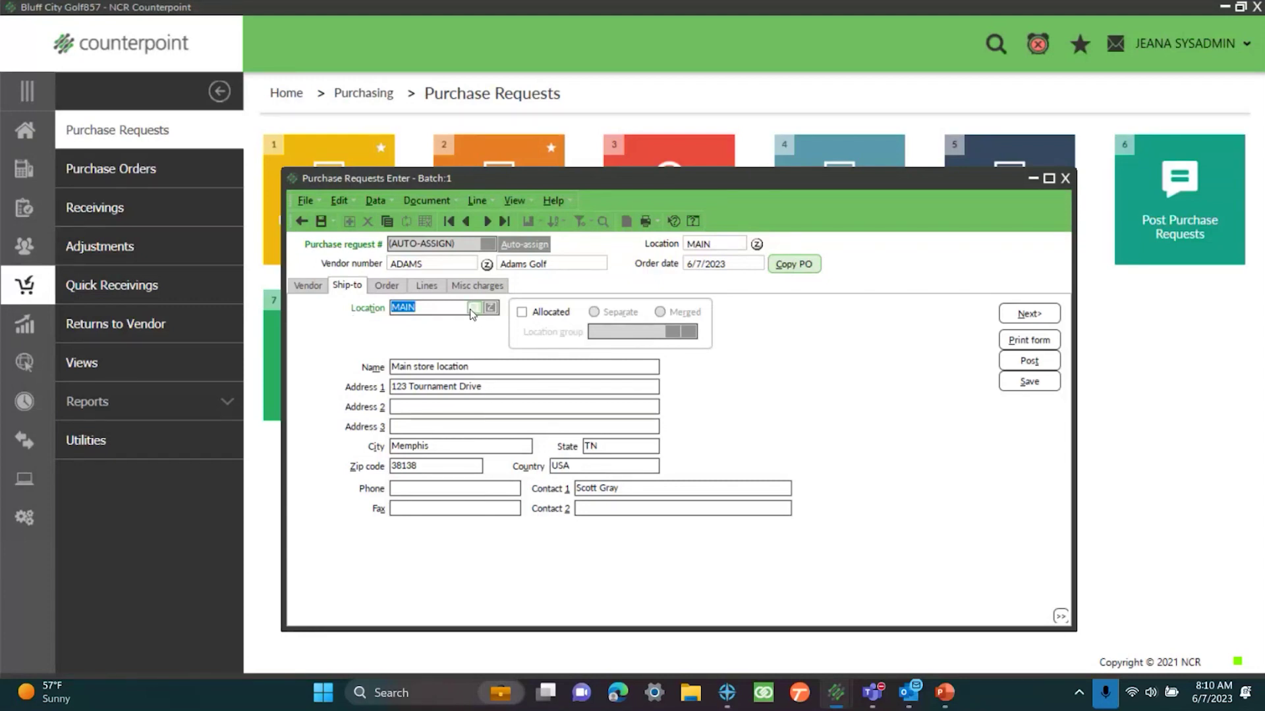
key(F2)
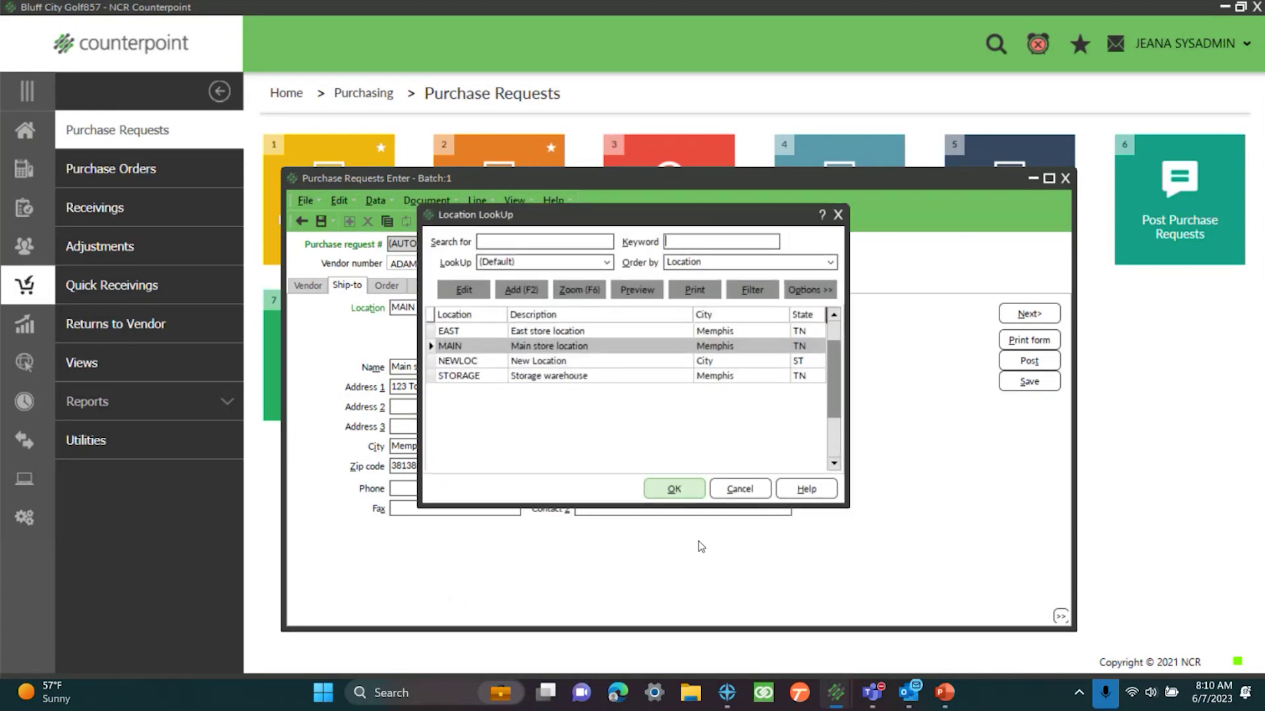
click(740, 489)
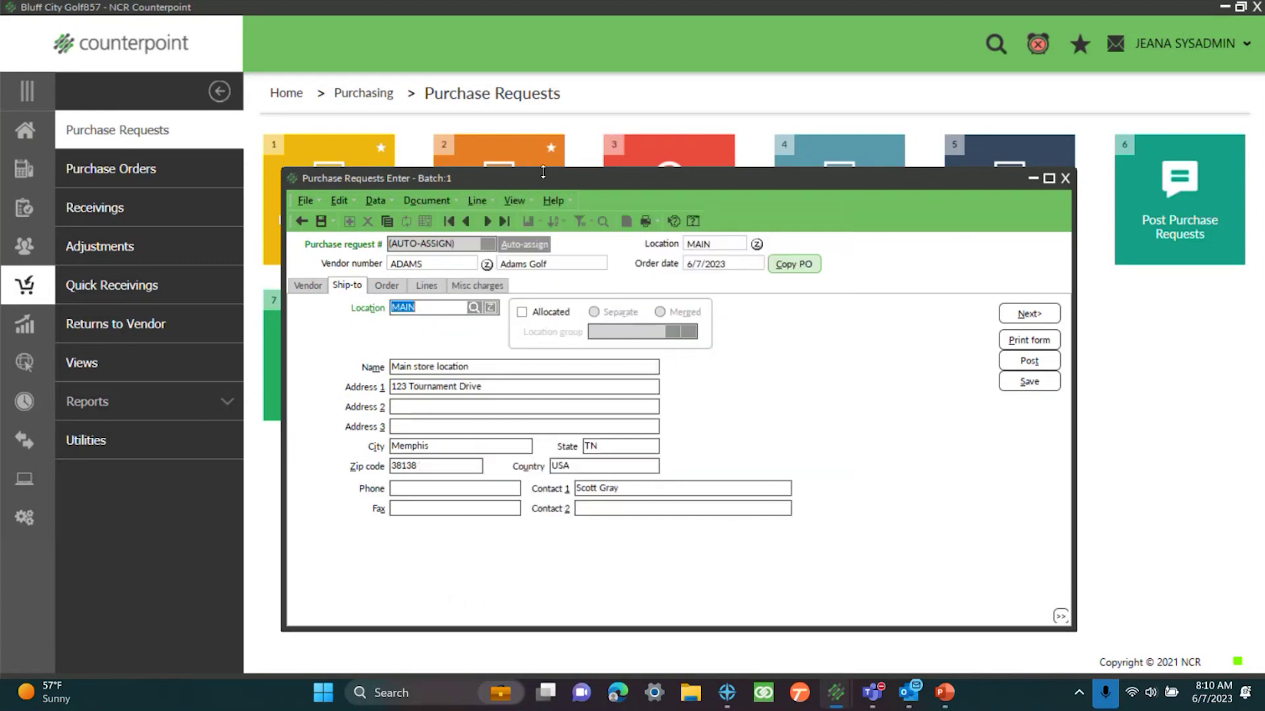
- Look up an item for the first request line with the keyword "mini"
click(428, 285)
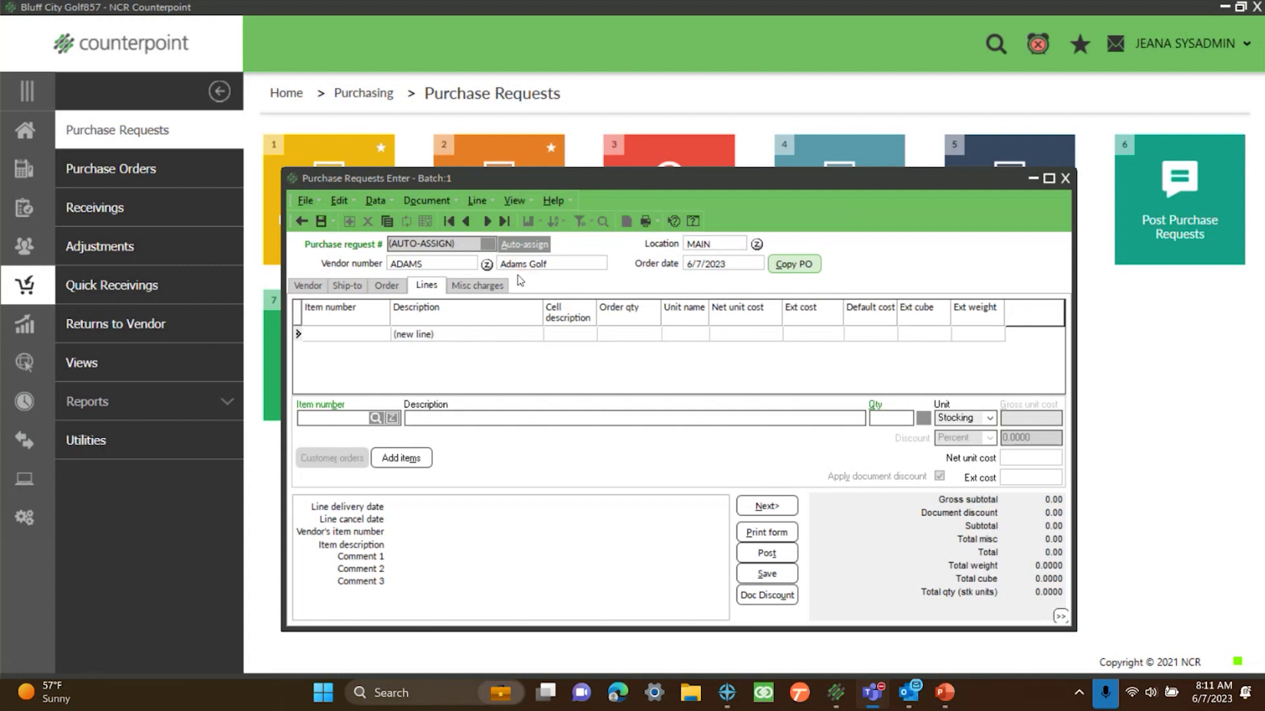
click(376, 419)
click(376, 419)
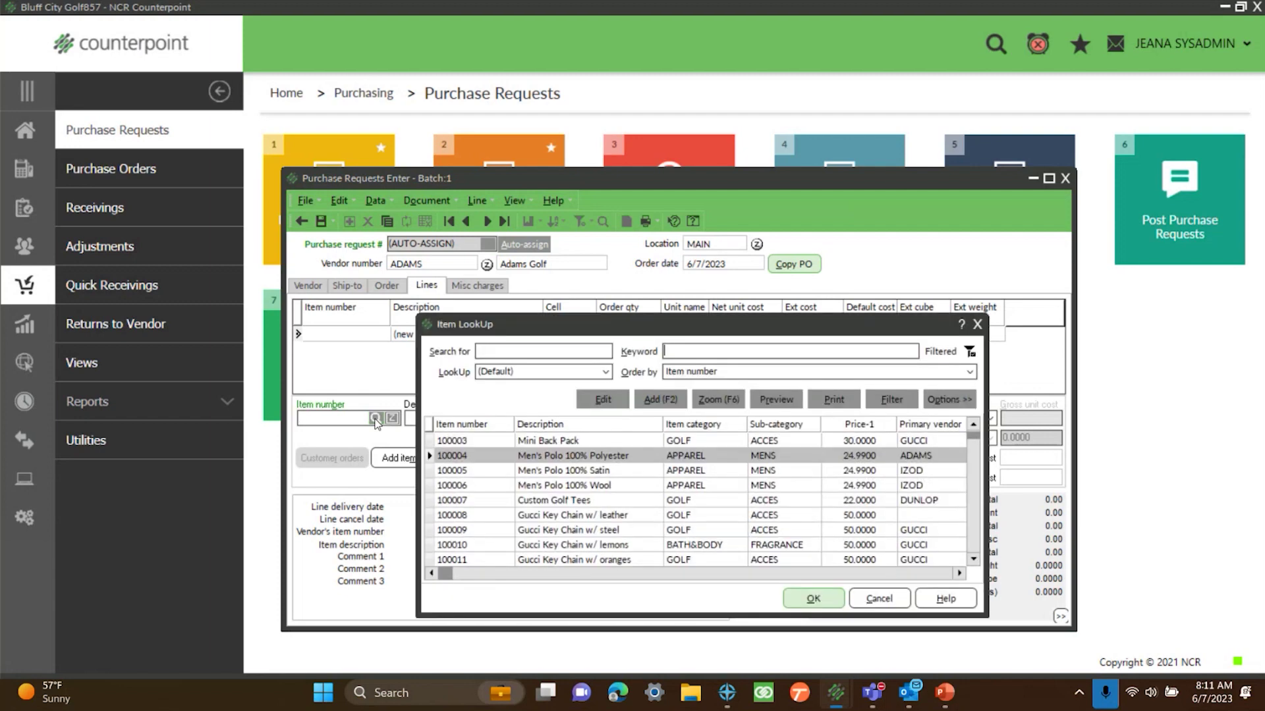
text(mini)
key(Return)
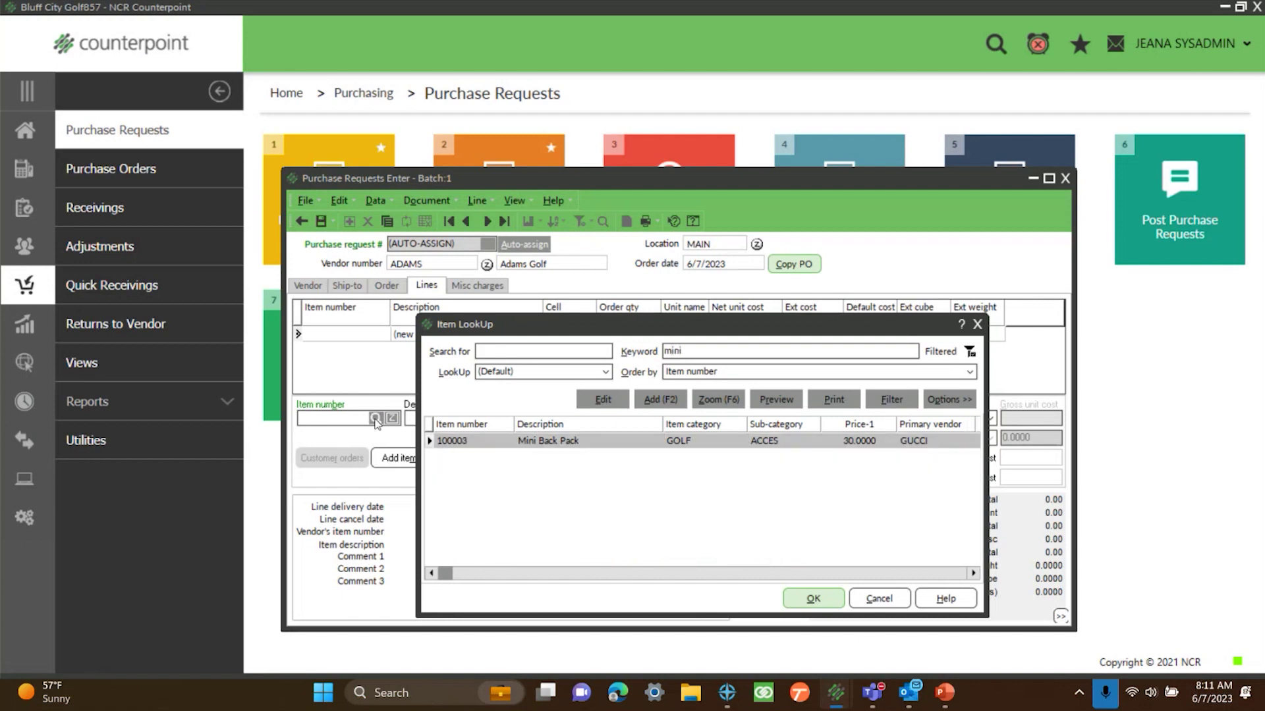
- Clear the item keyword search and look over the criteria offered by the item filter
key(BackSpace)
key(BackSpace)
key(BackSpace)
key(BackSpace)
key(Return)
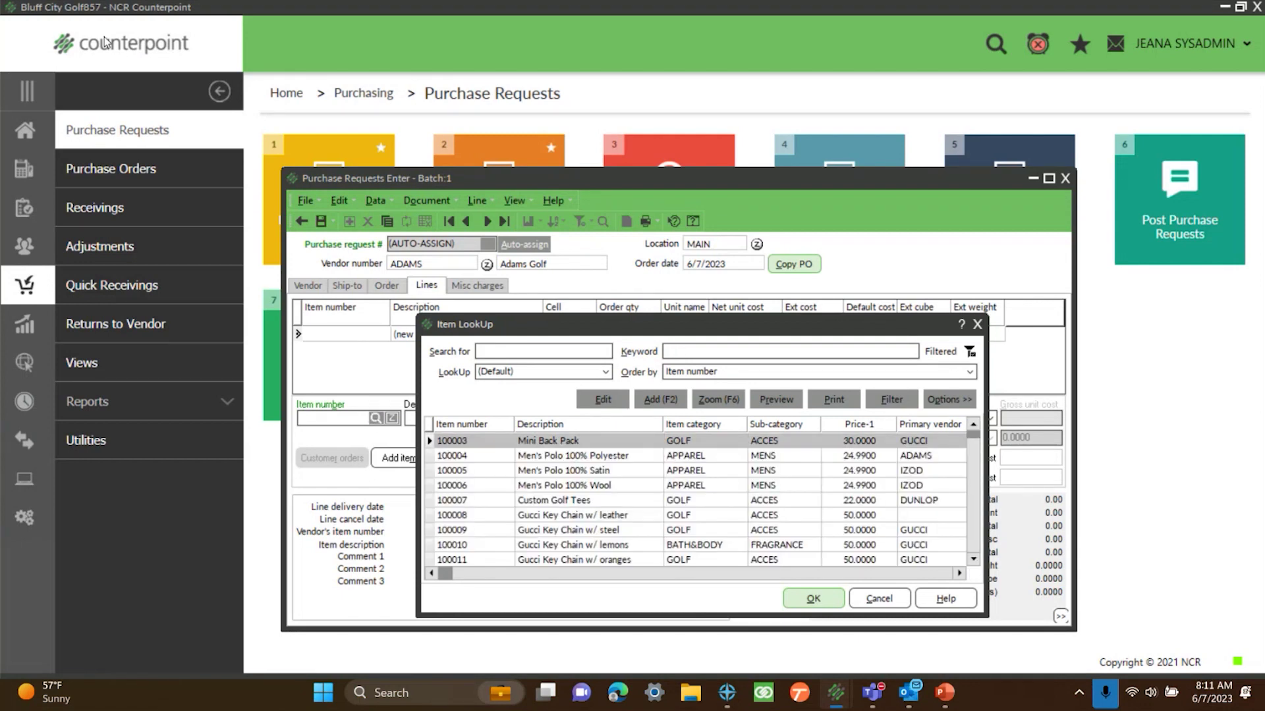
click(891, 401)
click(499, 323)
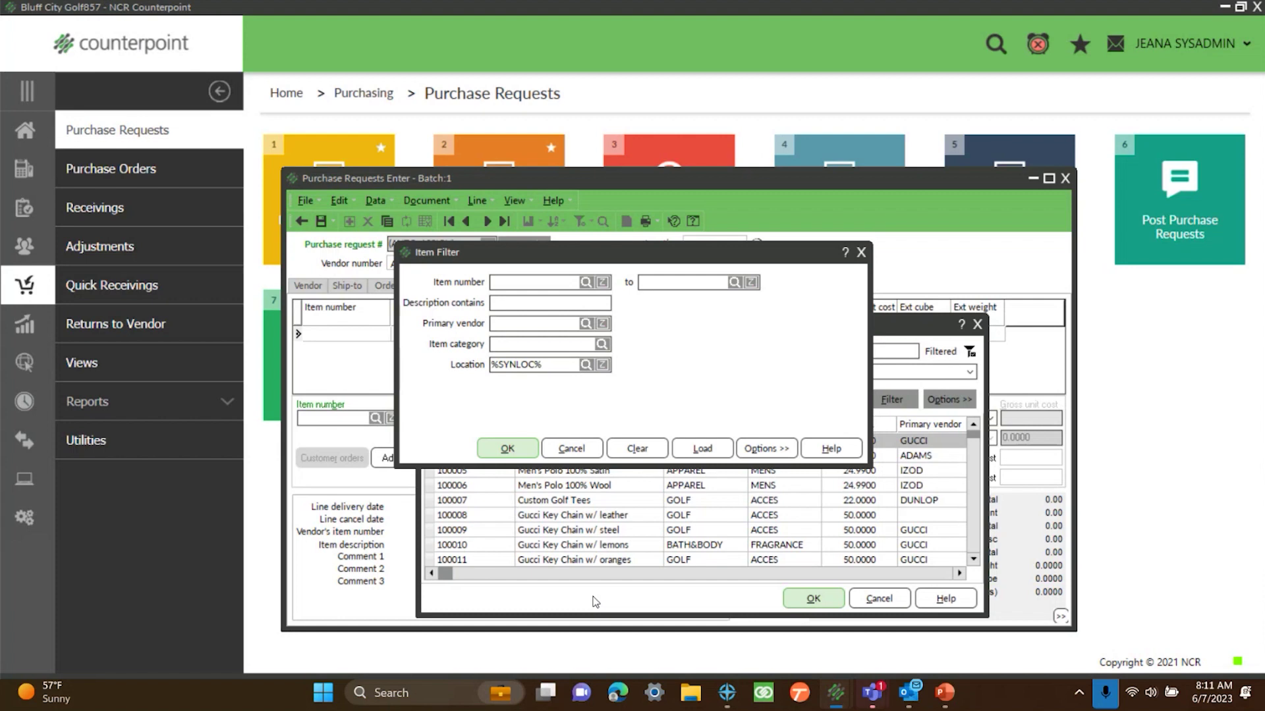
click(861, 253)
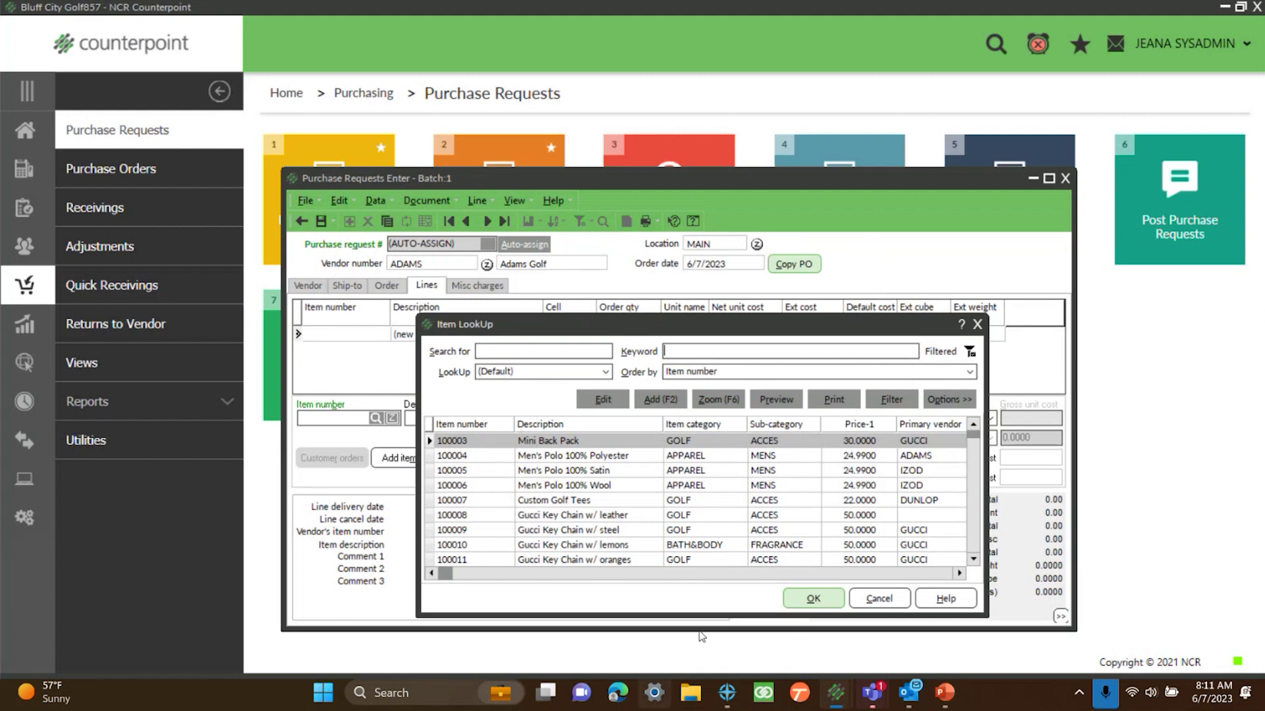
- Add item 100003 Mini Back Pack to the request with quantity 1, accepting it despite its discontinued status
click(819, 600)
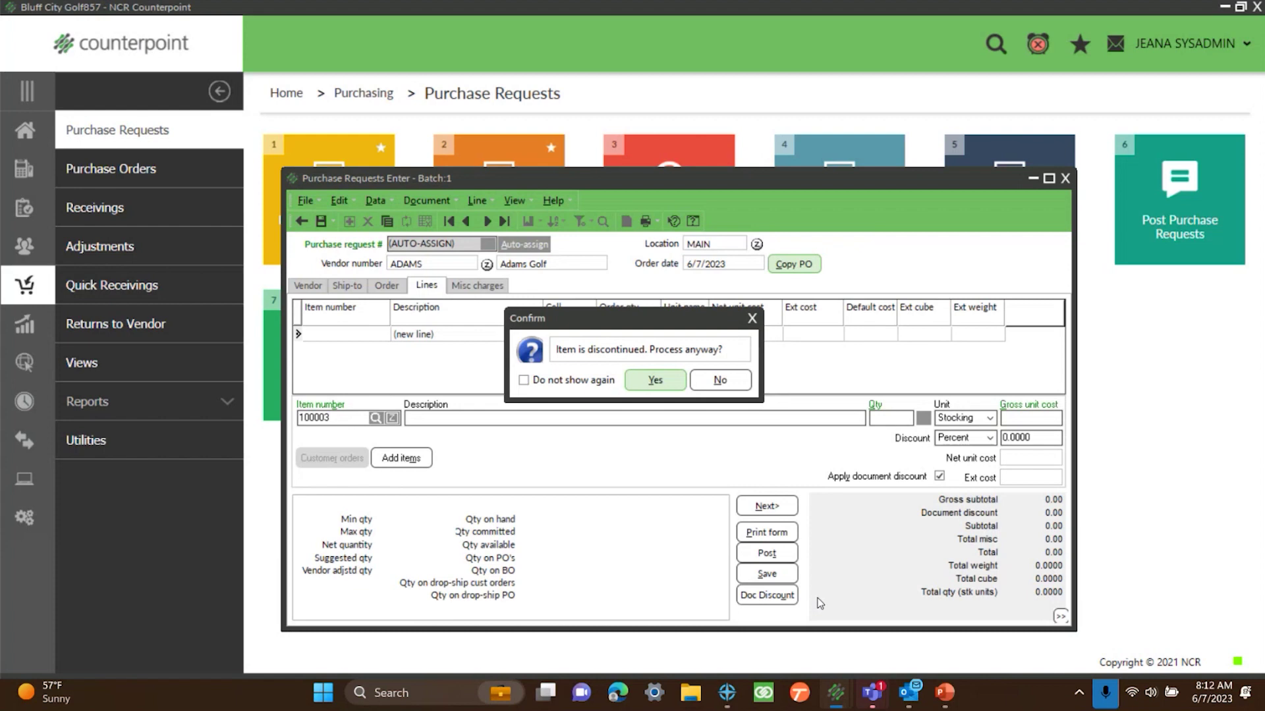
click(672, 381)
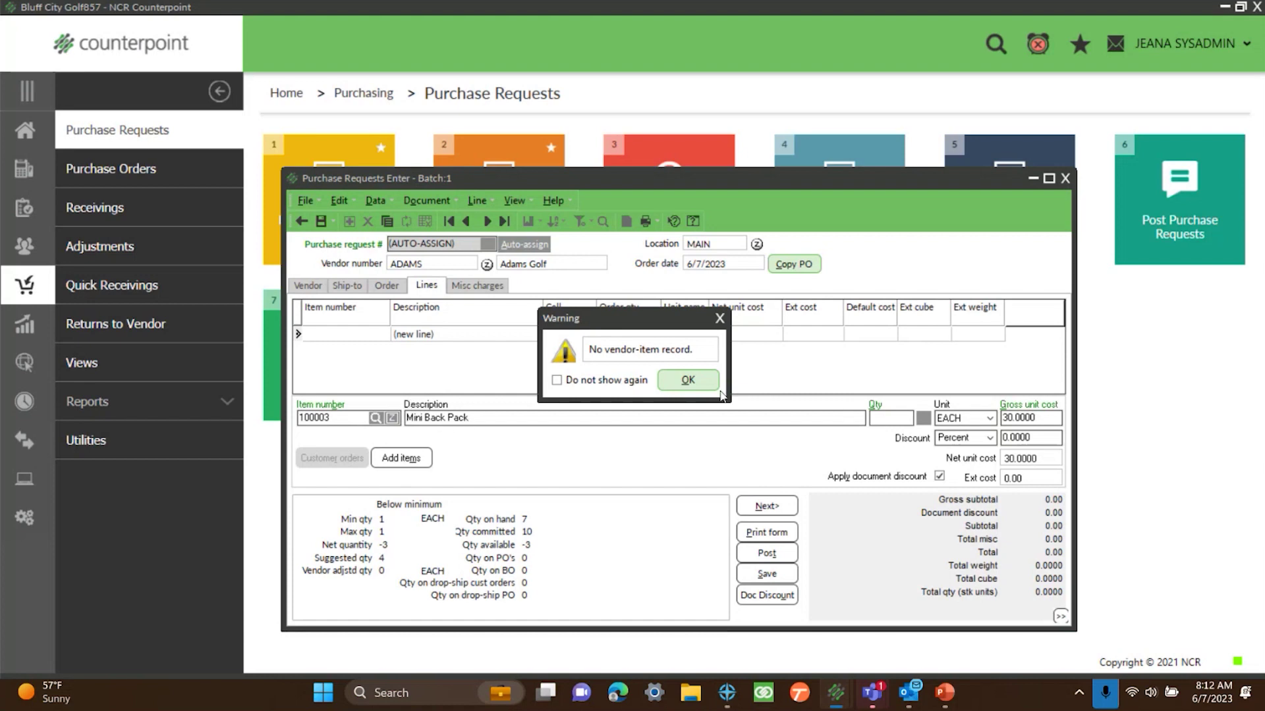
click(685, 380)
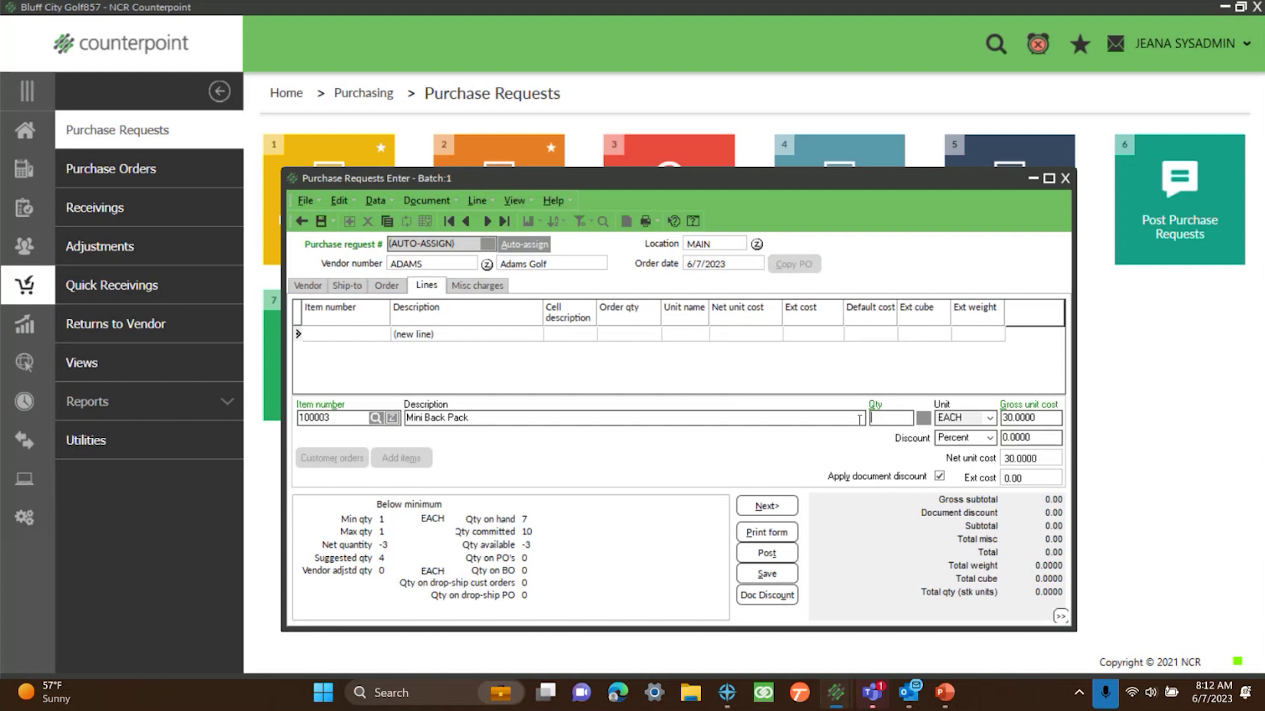
text(1)
key(Return)
key(Return)
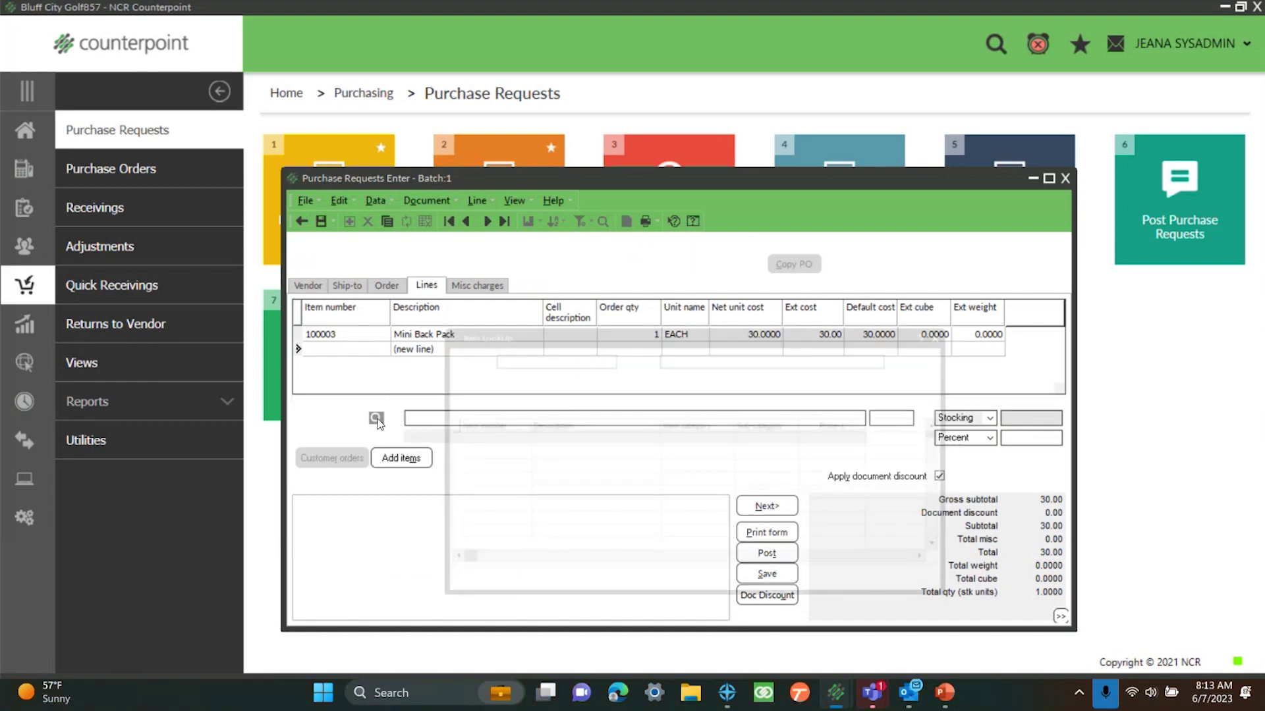
- Select item 100004 Men's Polo 100% Polyester for the next request line
click(571, 457)
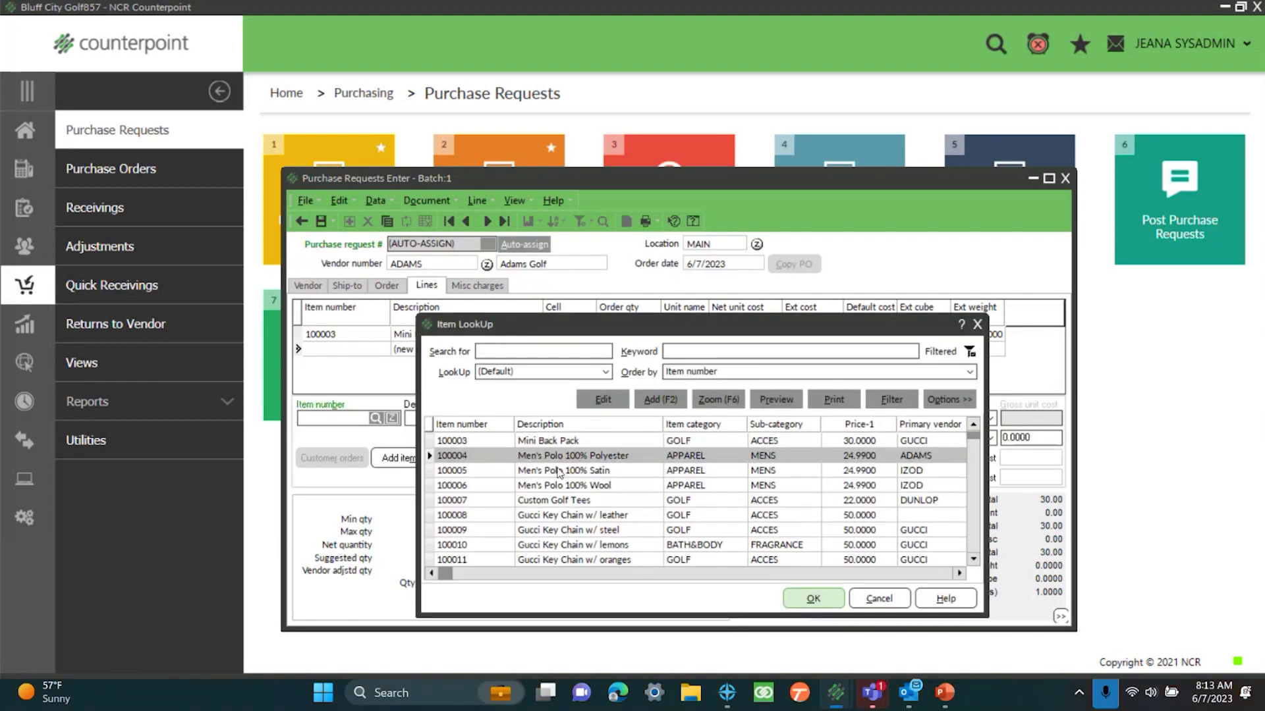
click(827, 605)
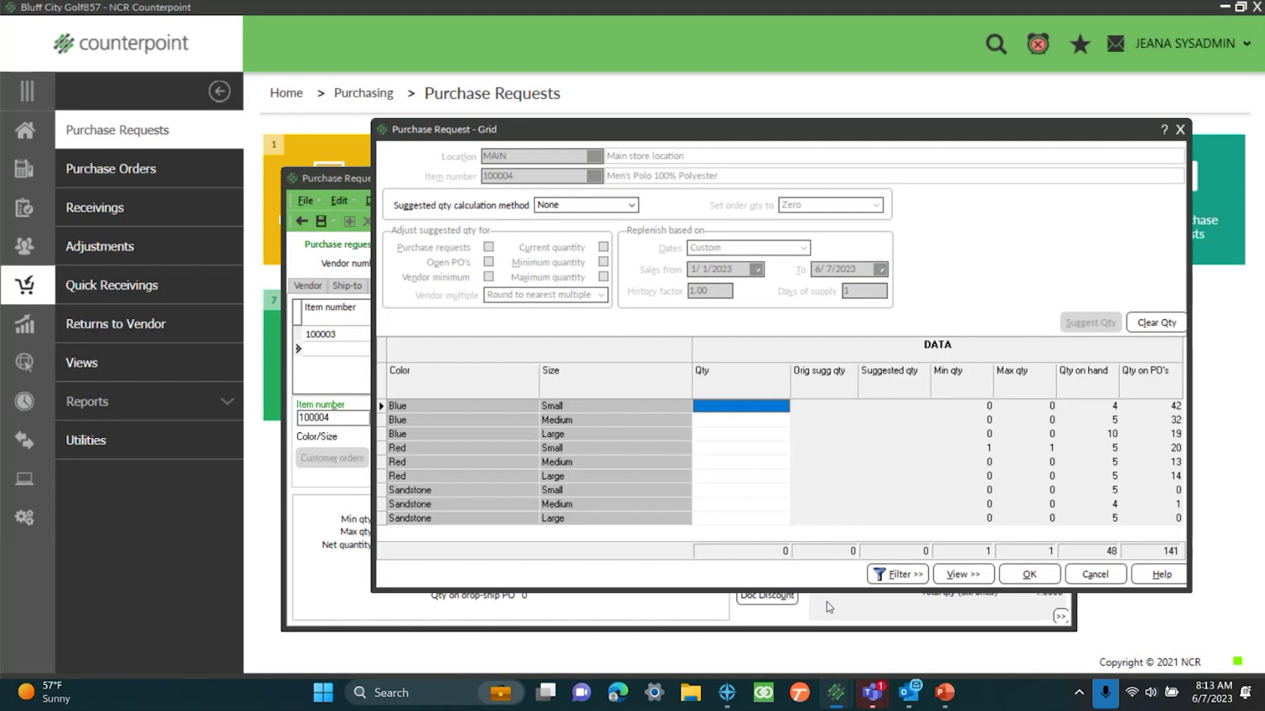
- Enter quantities 2, 2 and 3 for the Blue Small, Medium and Large polos, and 4 for Red Small
text(2)
key(Down)
text(2)
key(Down)
text(3)
key(Down)
text(4)
key(Down)
- Clear the quantities entered for the three Blue sizes and Red Small in the polo grid
key(Up)
key(Up)
key(Up)
key(Up)
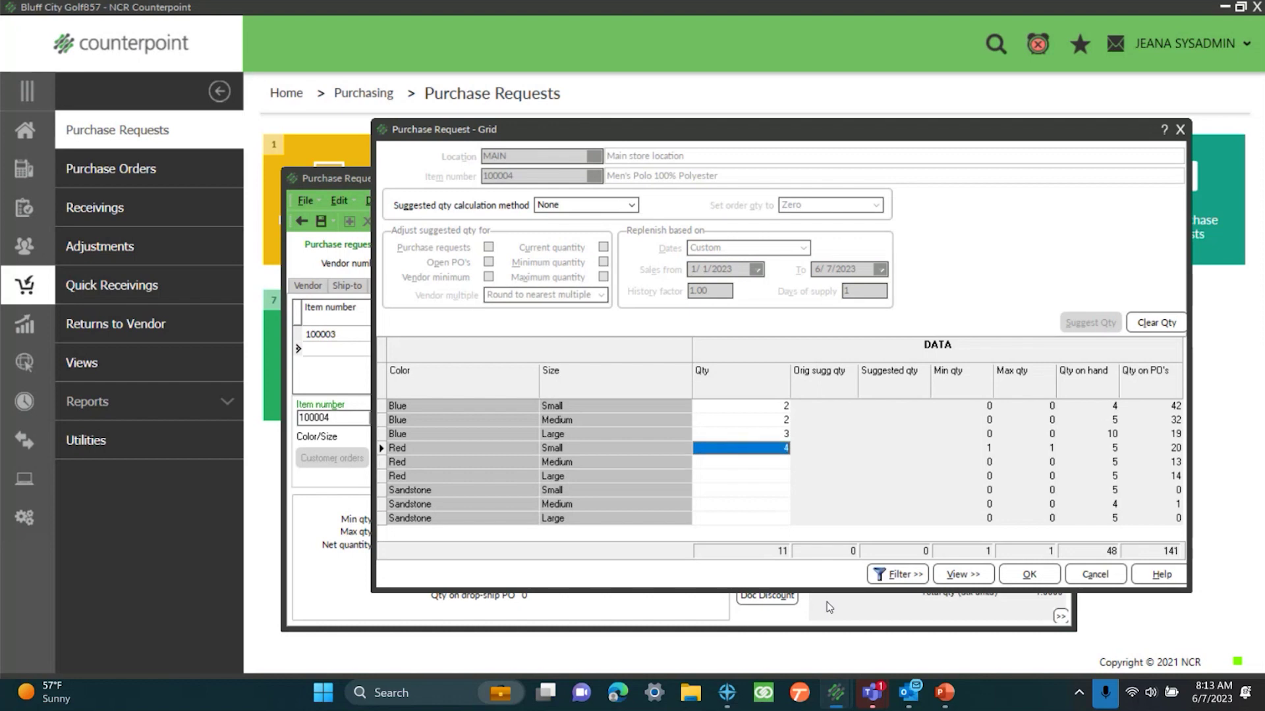
key(Down)
key(Down)
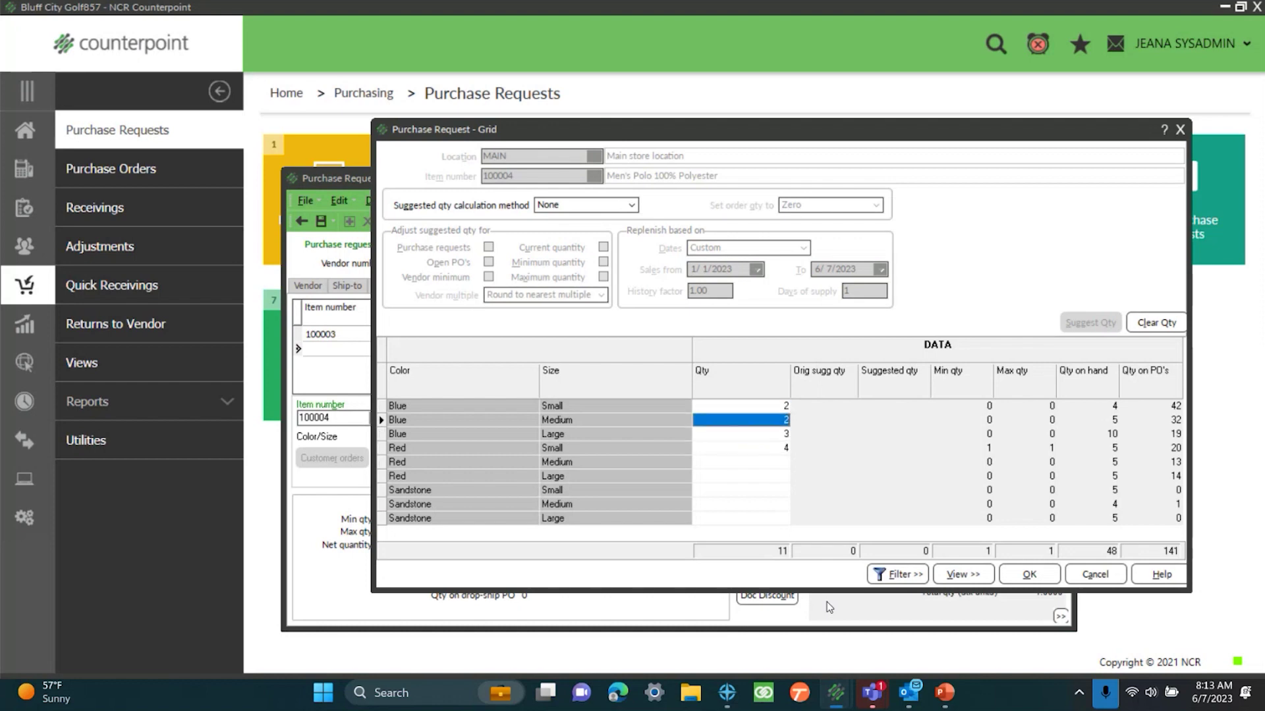
key(F2)
key(BackSpace)
key(Up)
key(Up)
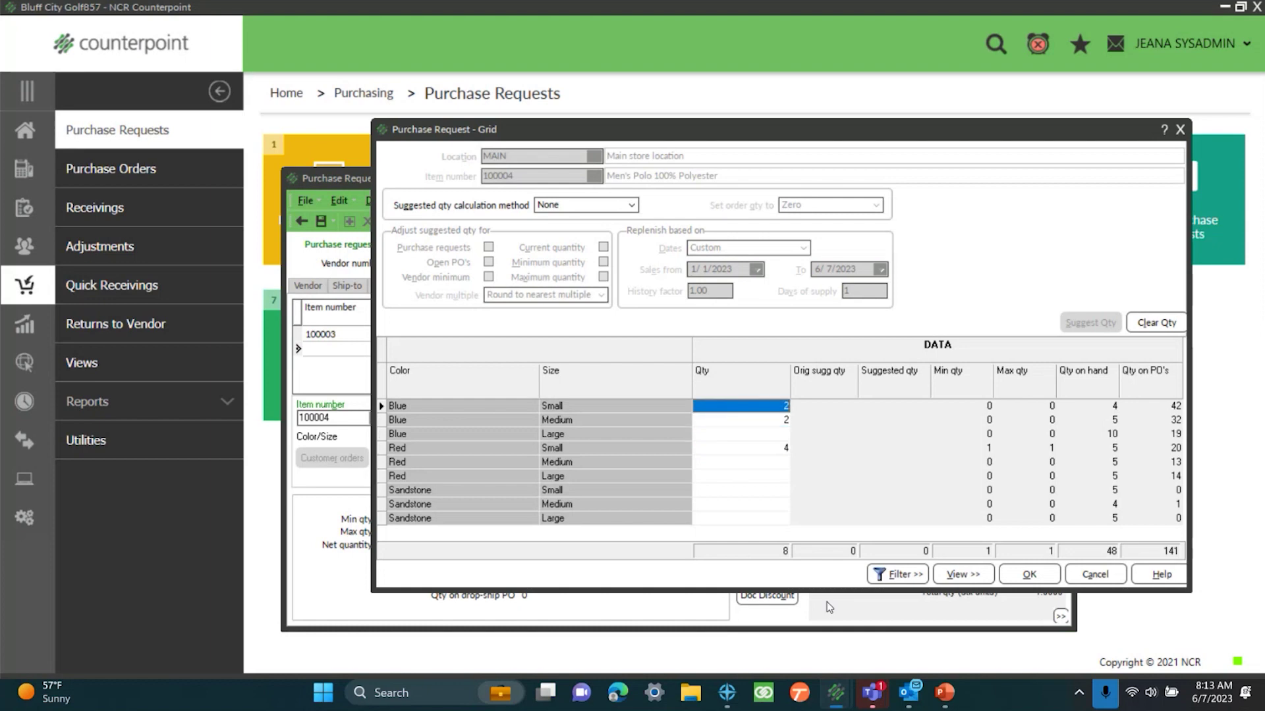
key(F2)
key(Down)
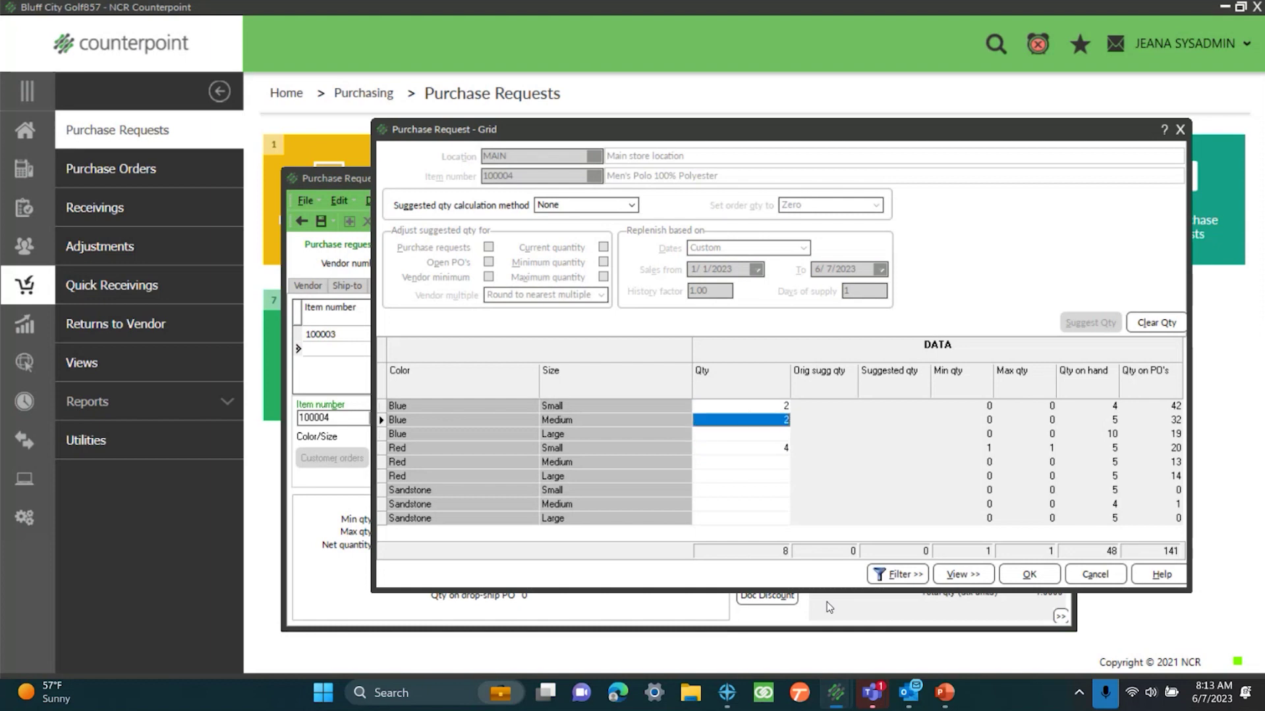
key(F2)
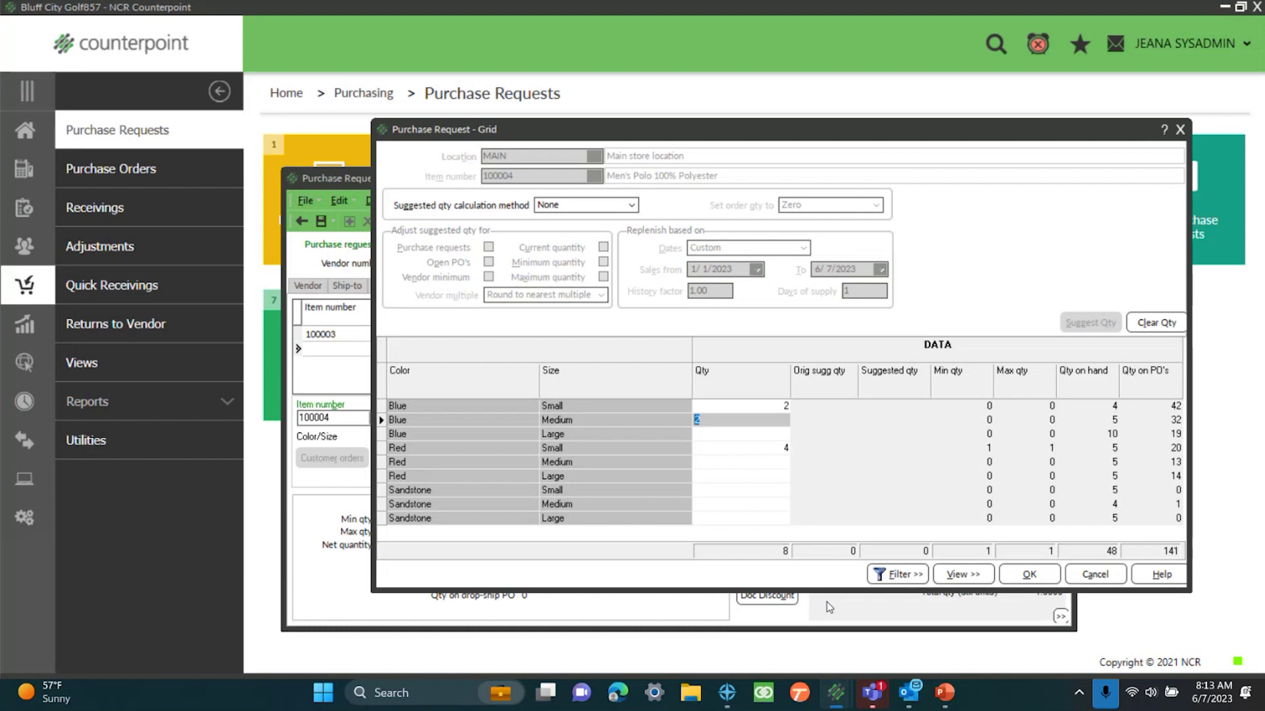
key(Delete)
key(Up)
key(Delete)
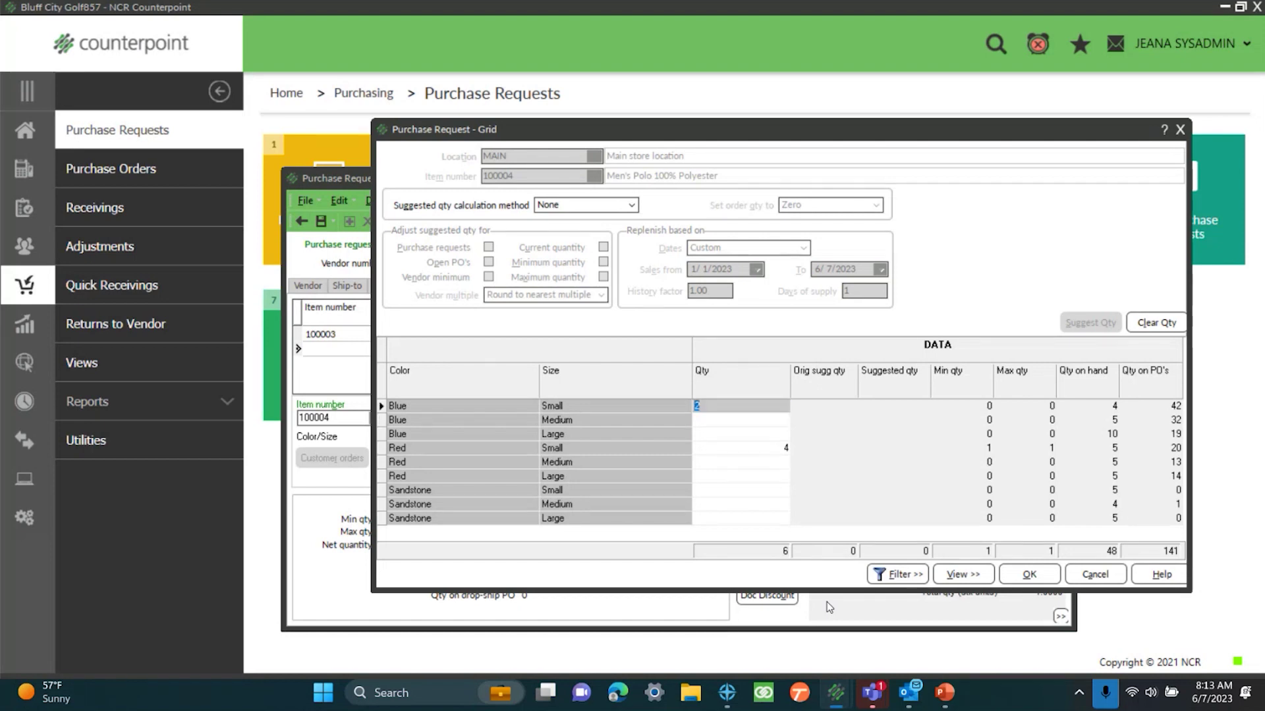
key(Down)
key(Down)
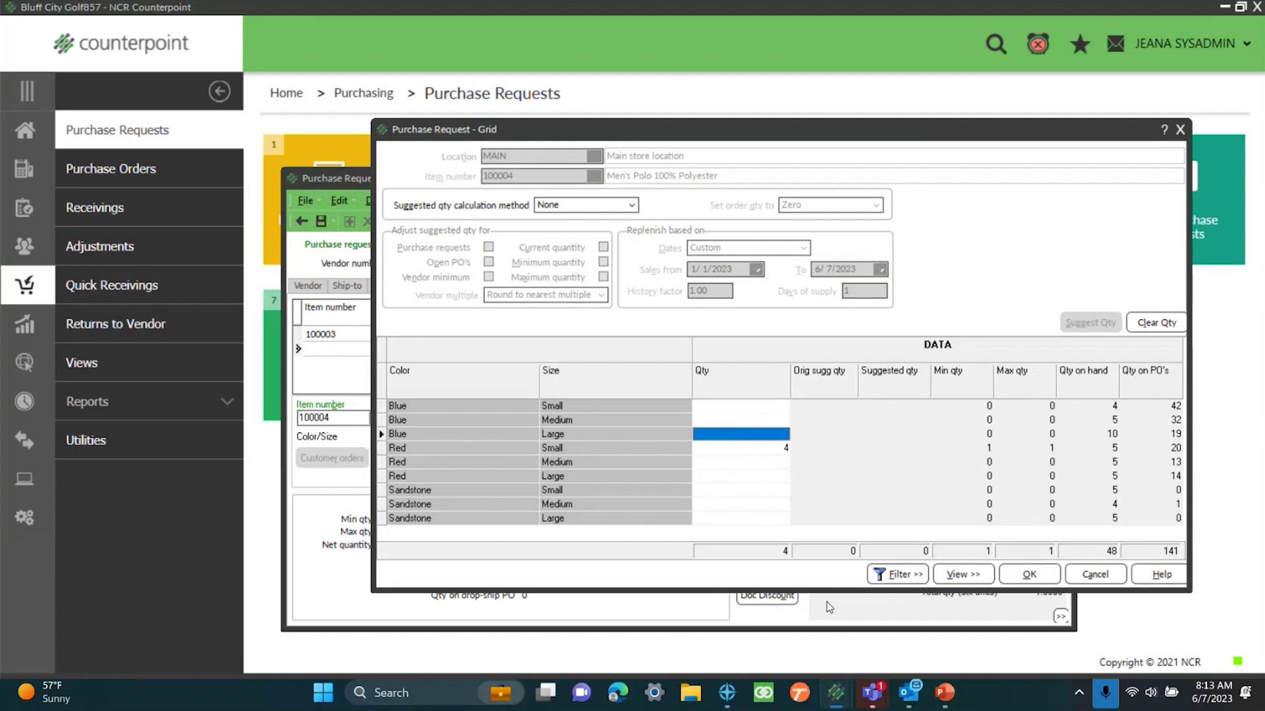
key(Down)
key(Delete)
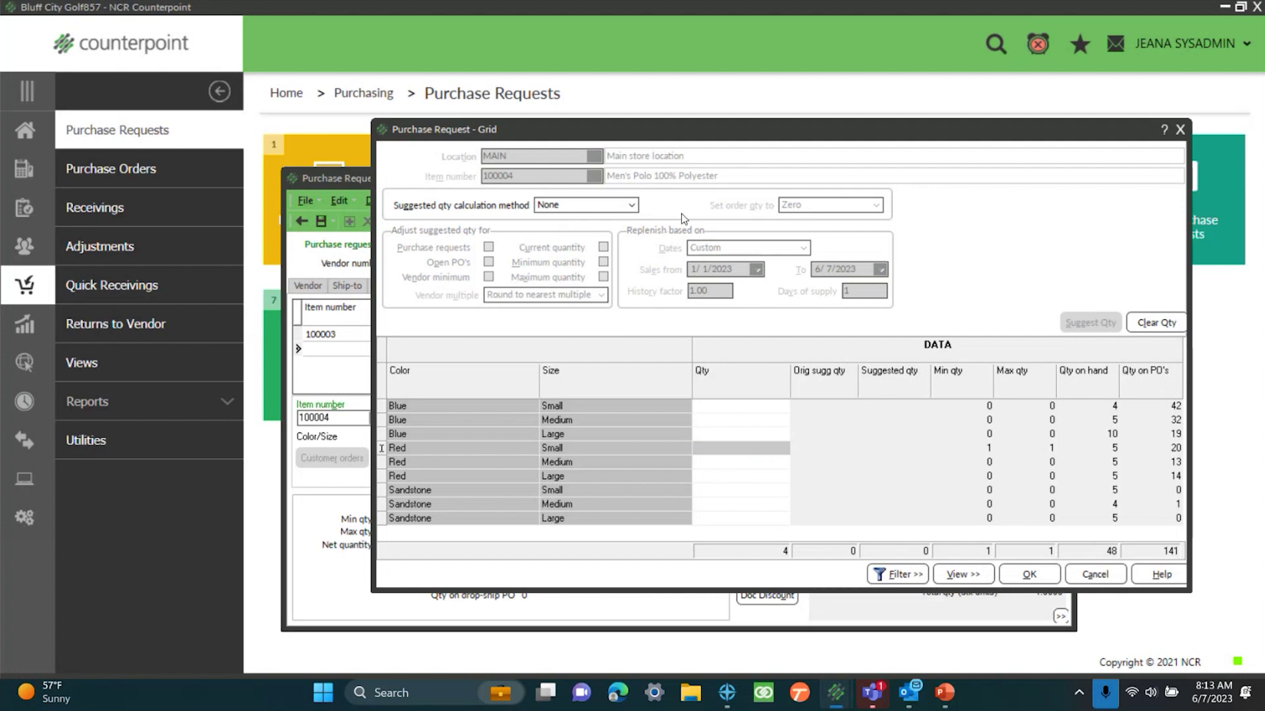
- Set the polo's suggested quantity calculation method to Replenishment and its order quantity to Suggested quantity
click(633, 207)
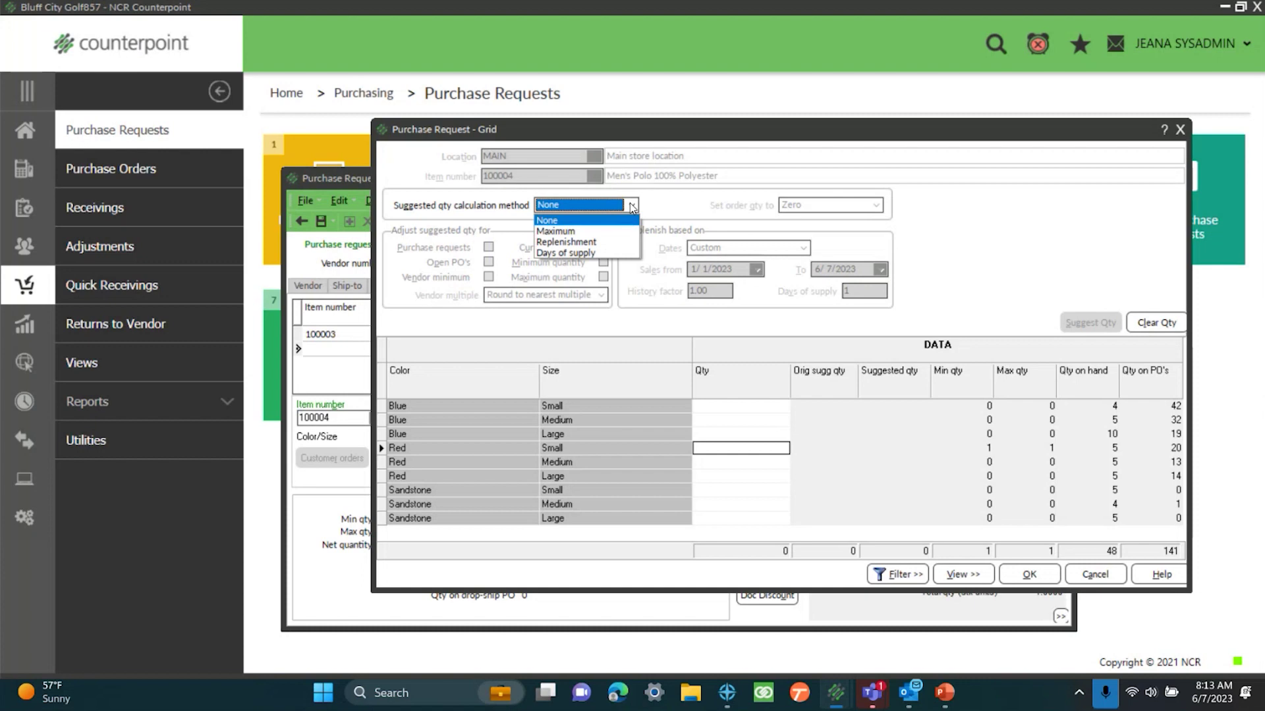
click(596, 244)
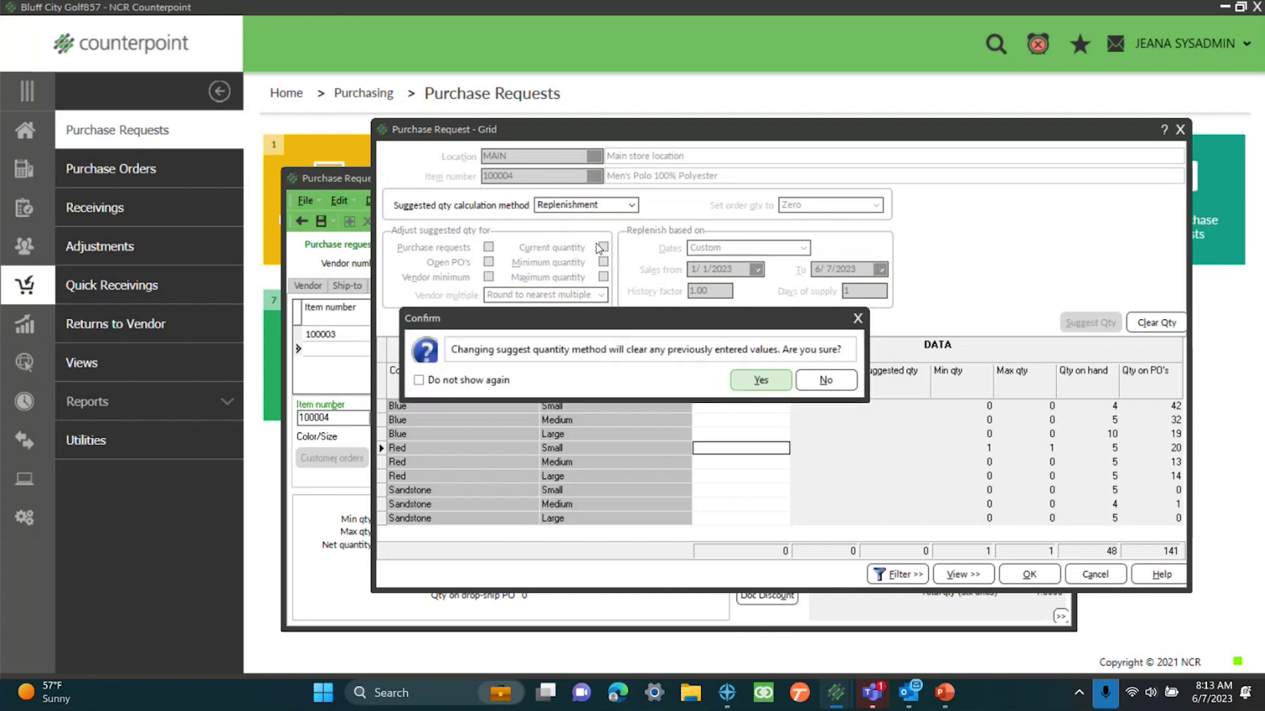
click(764, 382)
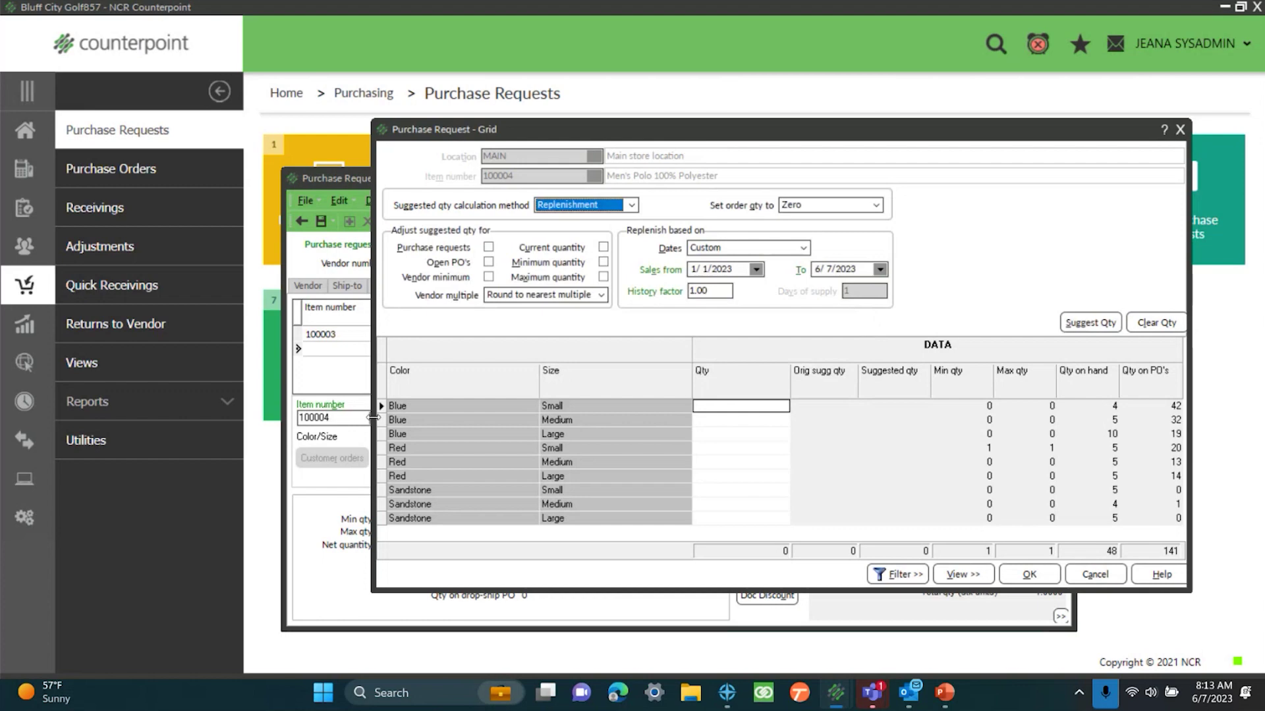
click(879, 209)
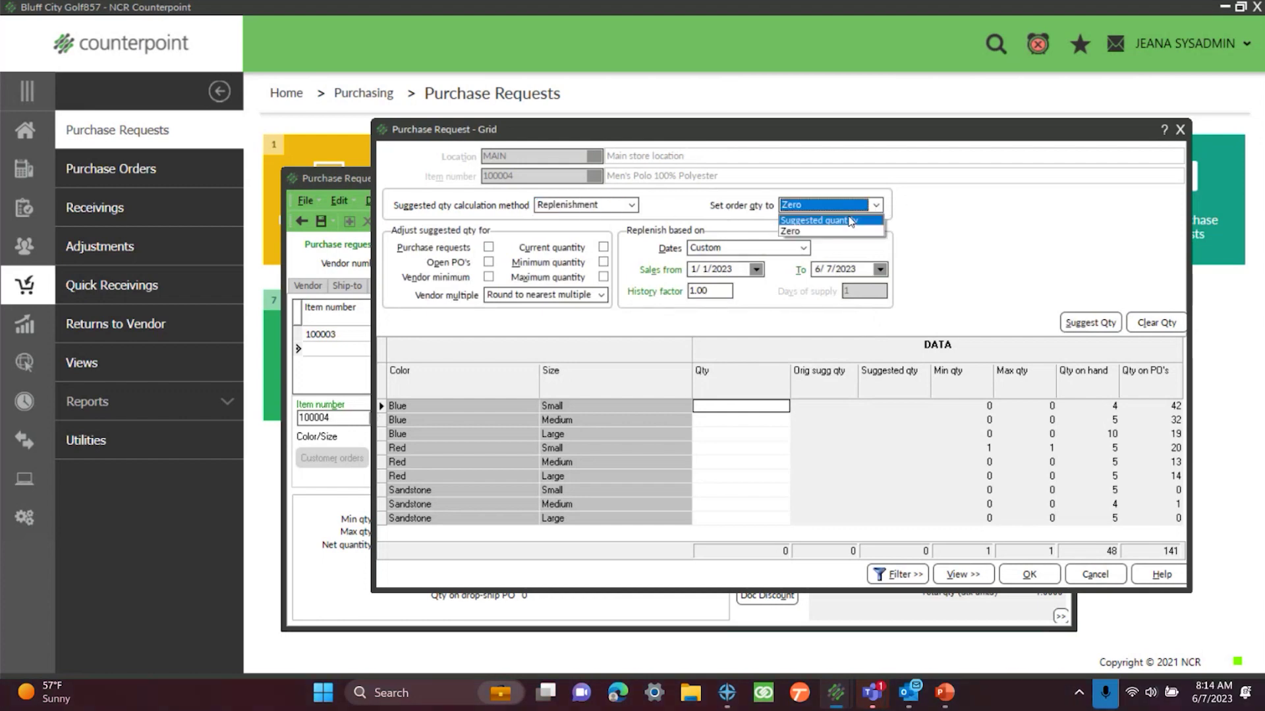
click(850, 222)
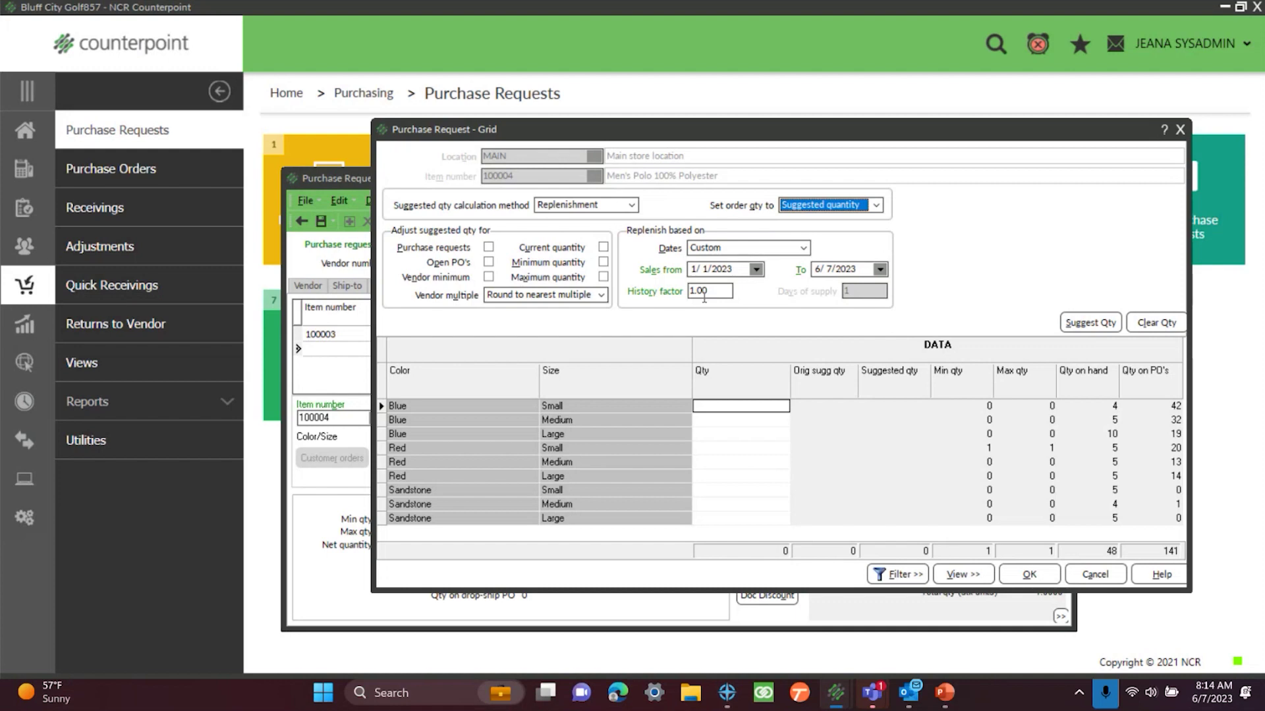
- Suggest order quantities for all empty cells in the polo grid and accept them into the request line
click(1091, 324)
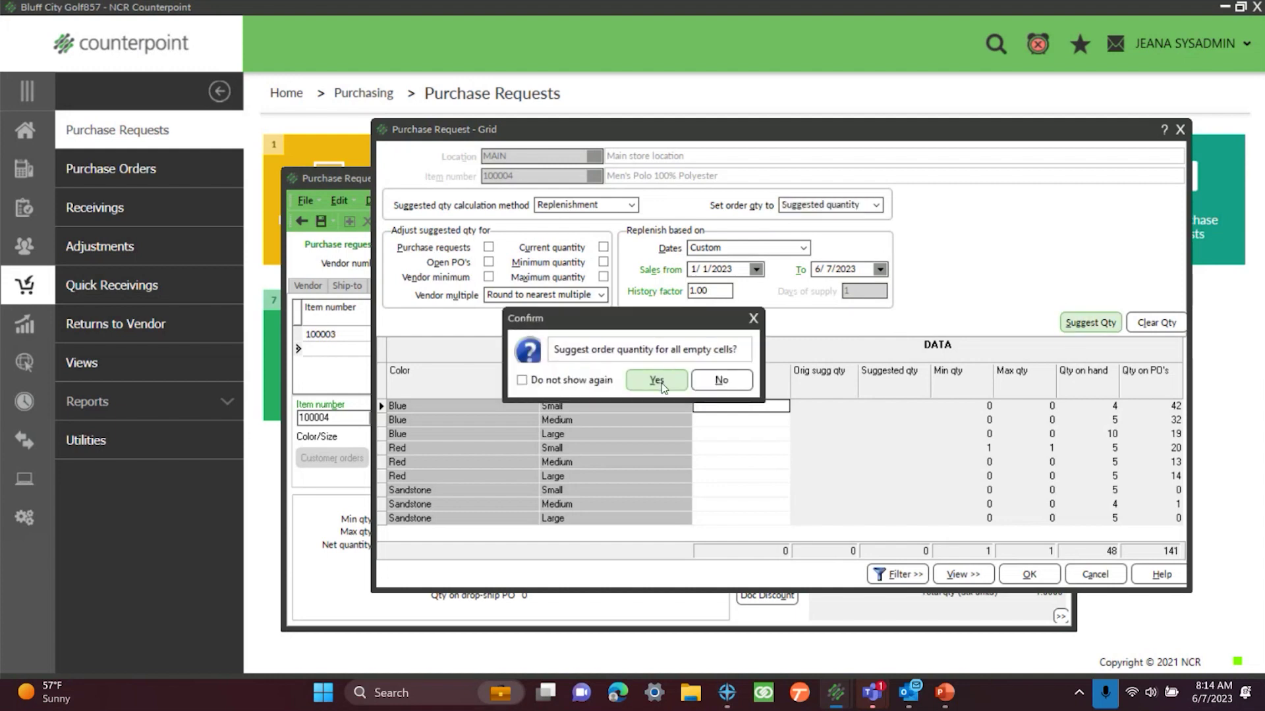
click(656, 380)
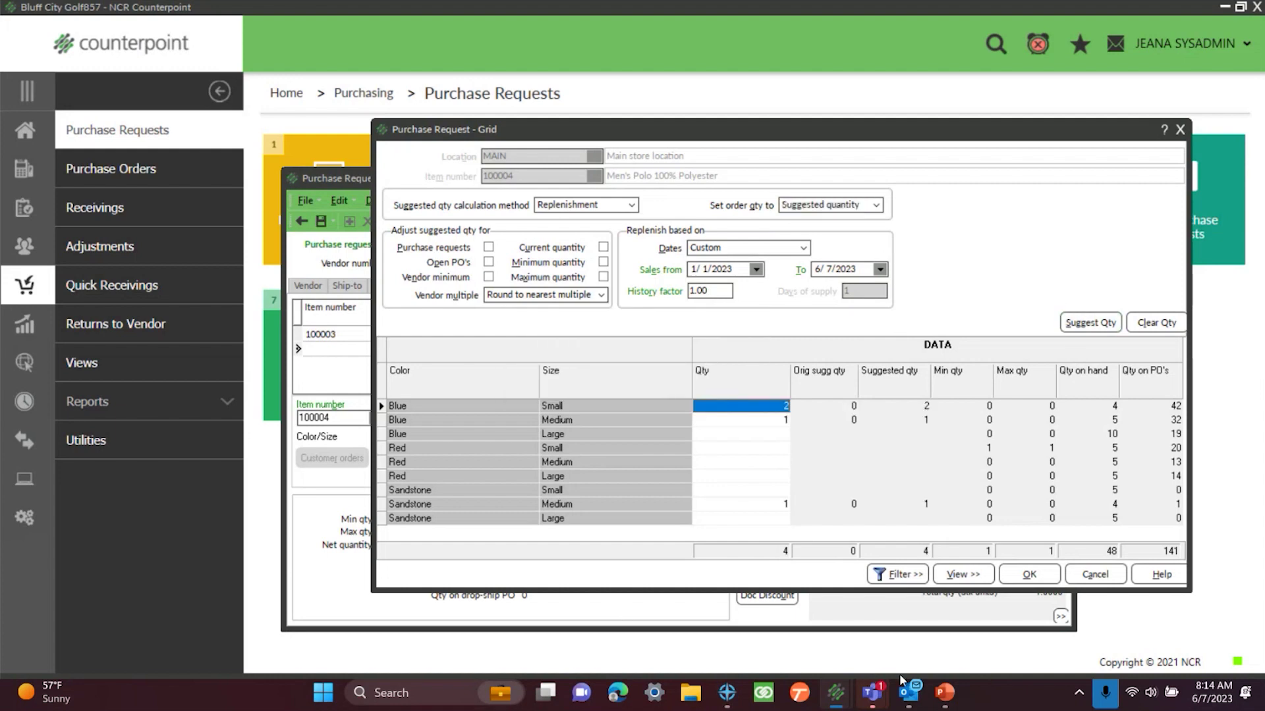
click(779, 423)
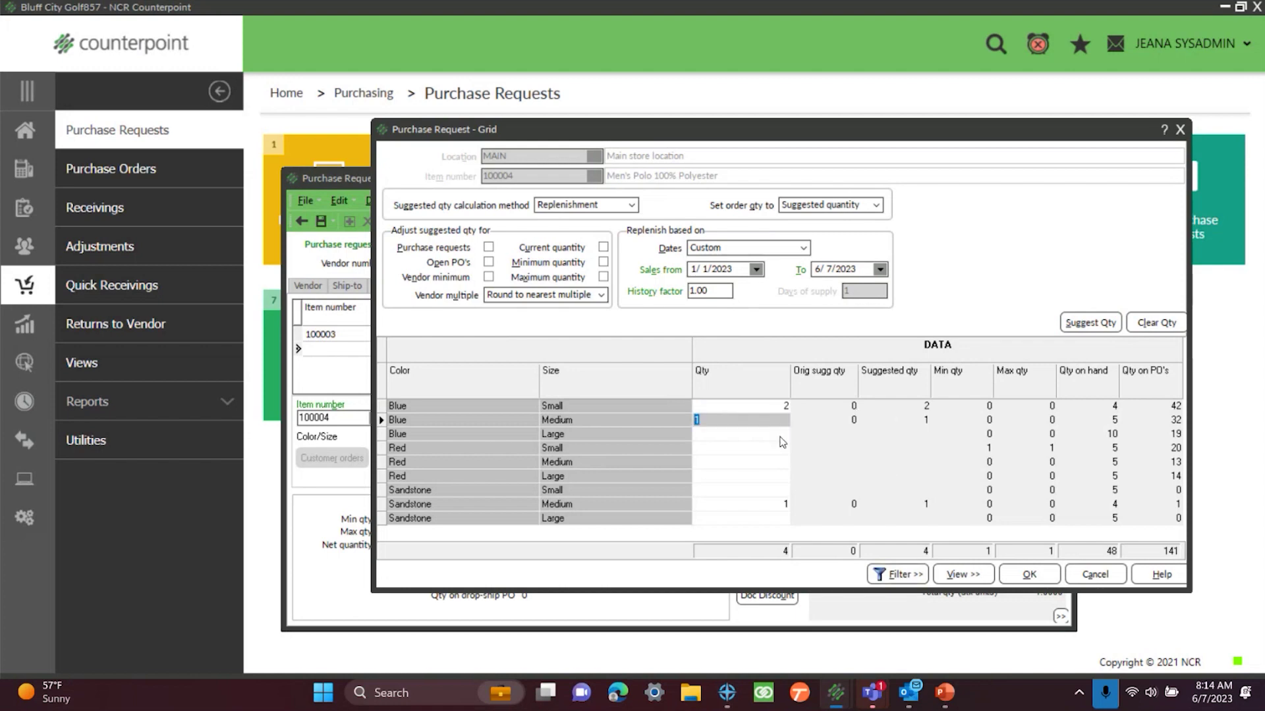
click(777, 506)
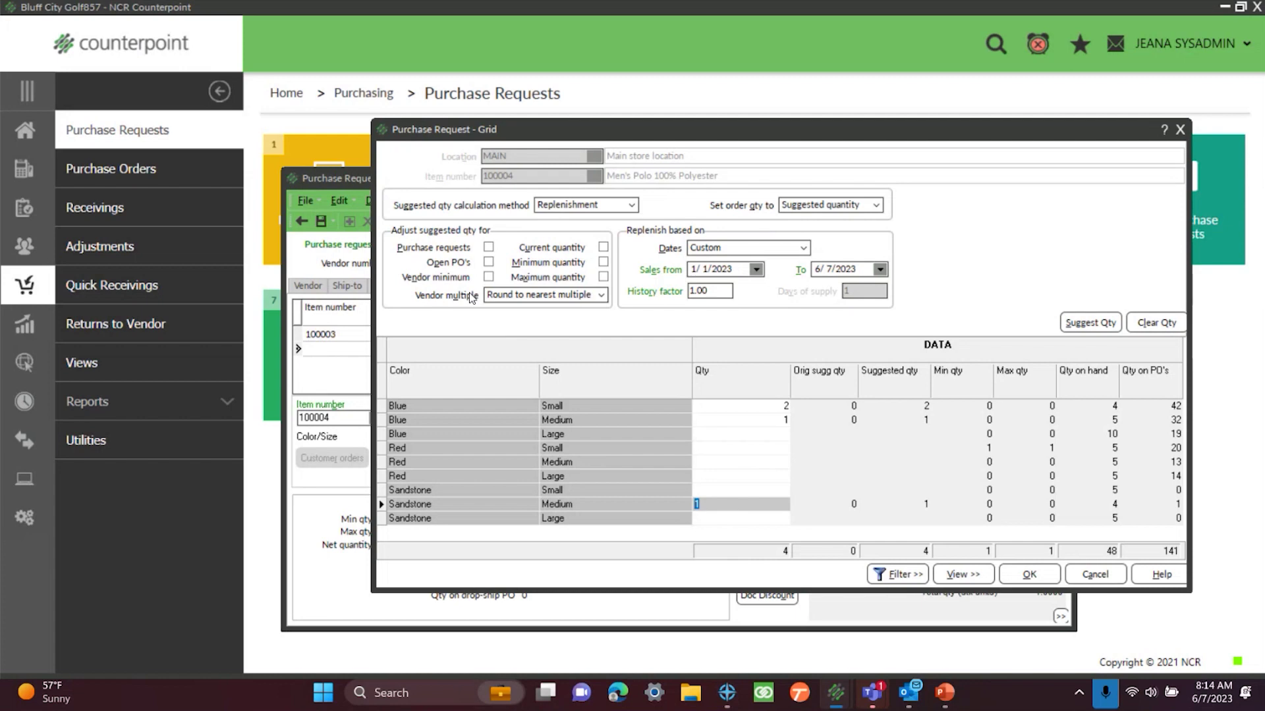
click(1035, 578)
click(1033, 575)
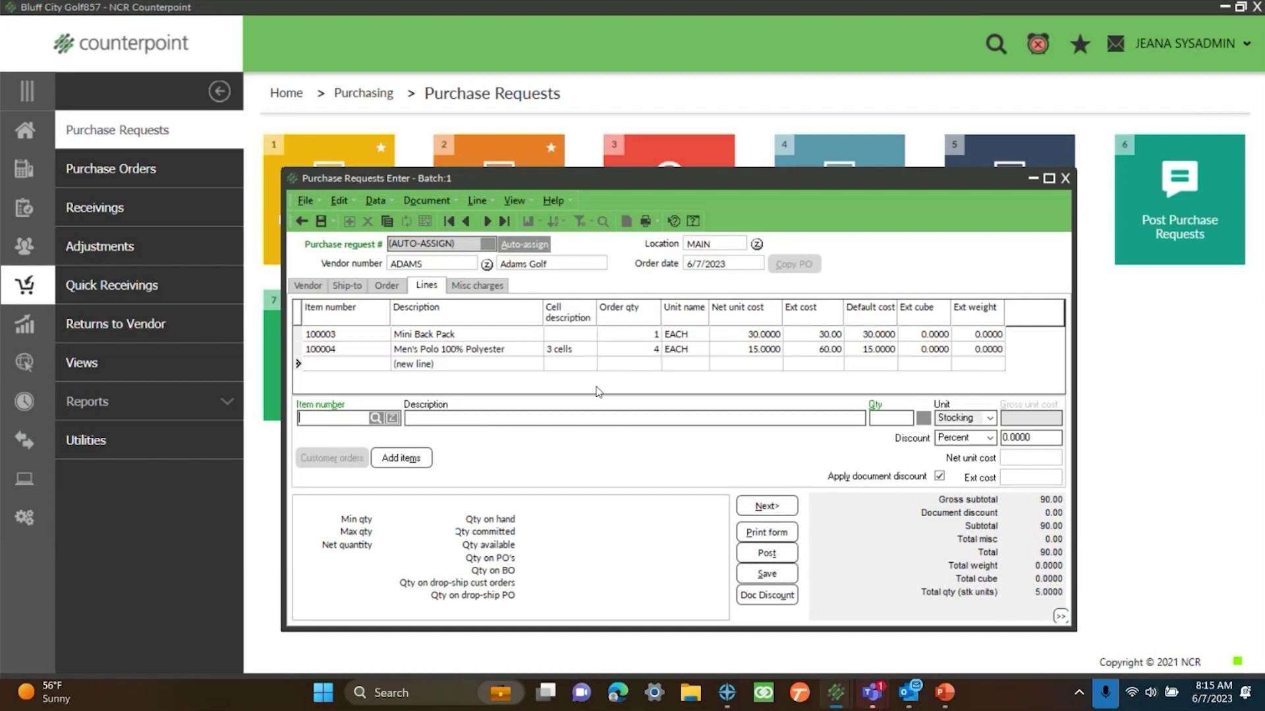
- Reopen the quantity grid of the Men's Polo line, check the cell quantities, and close it
click(439, 350)
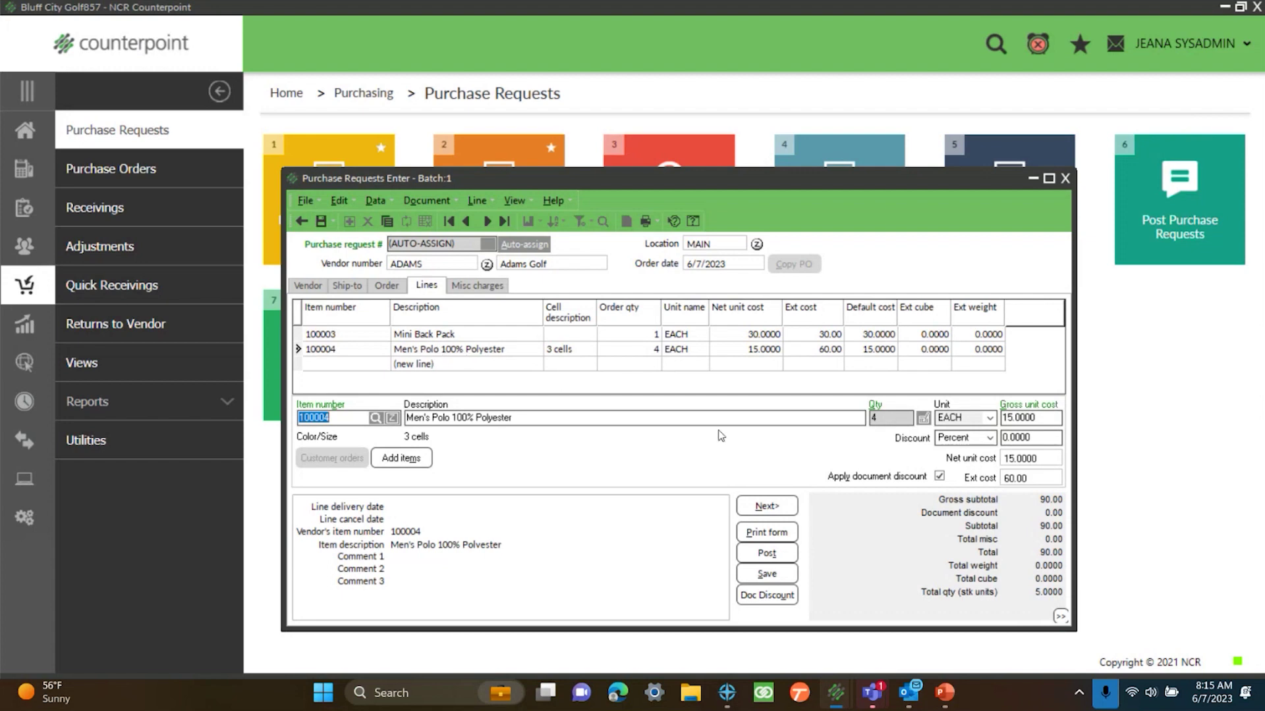
click(924, 417)
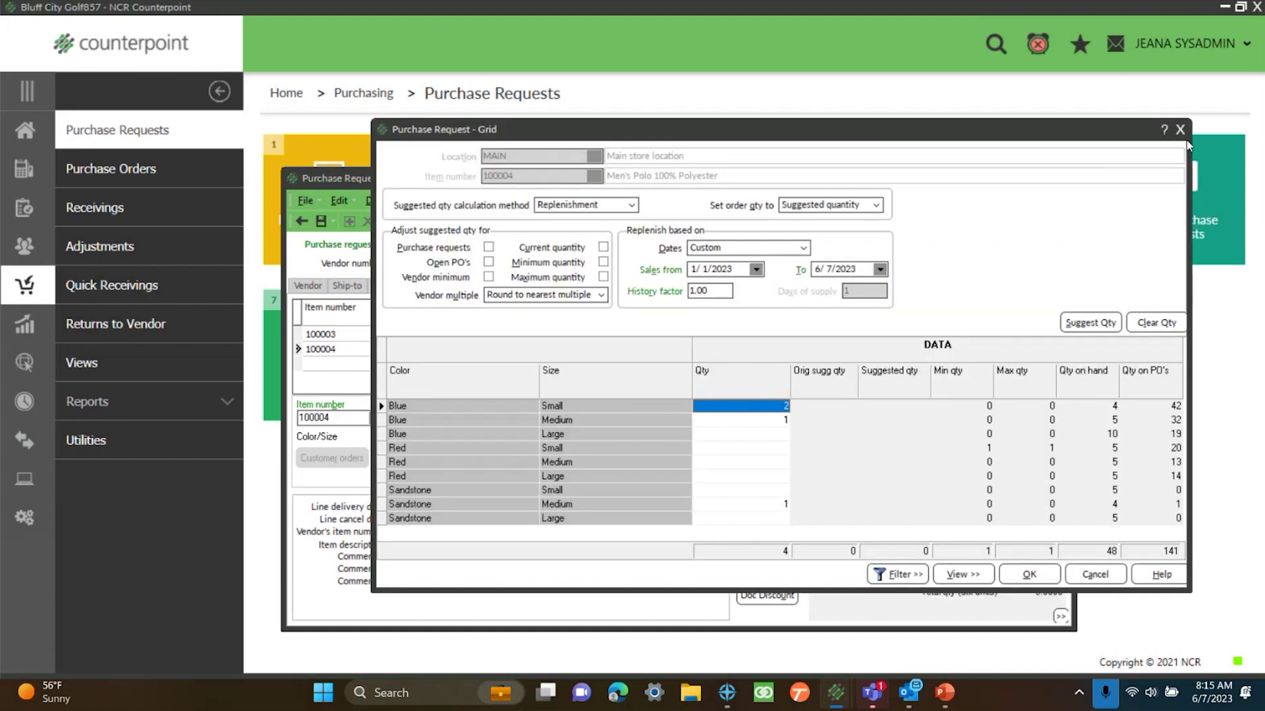
click(1176, 130)
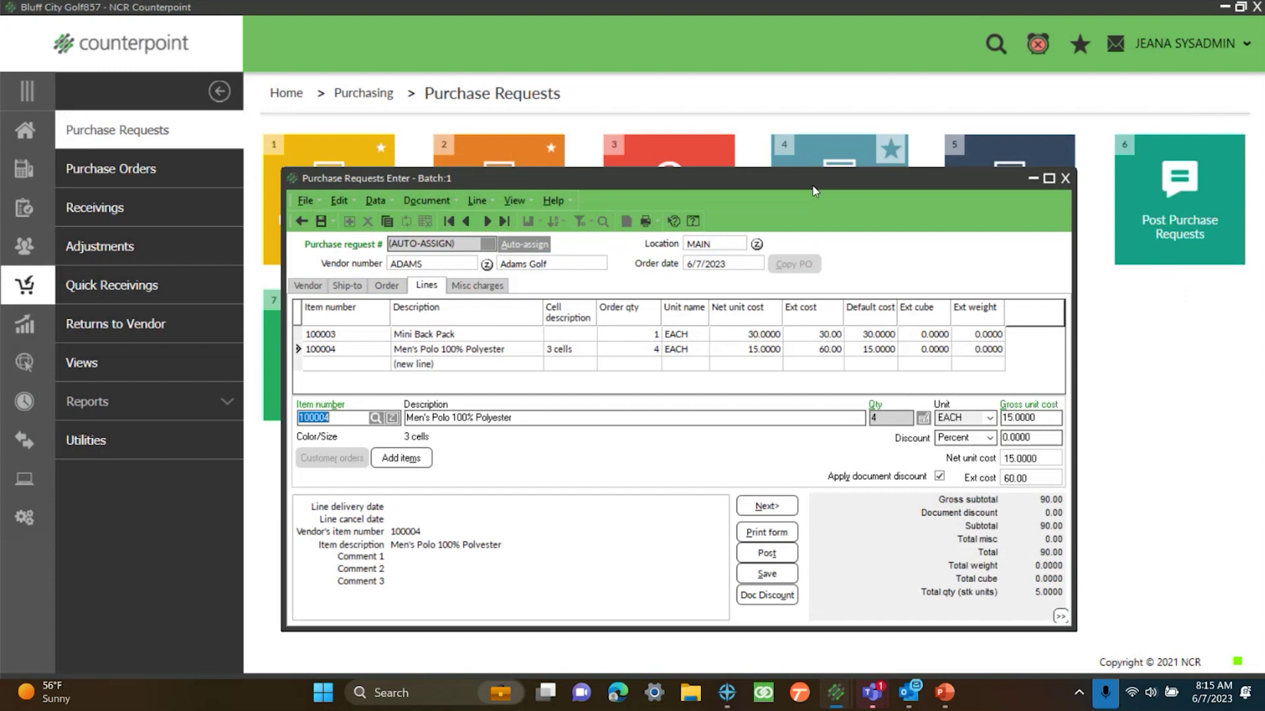
- Post the purchase request, preview the resulting purchase order form, and exit the preview
click(766, 553)
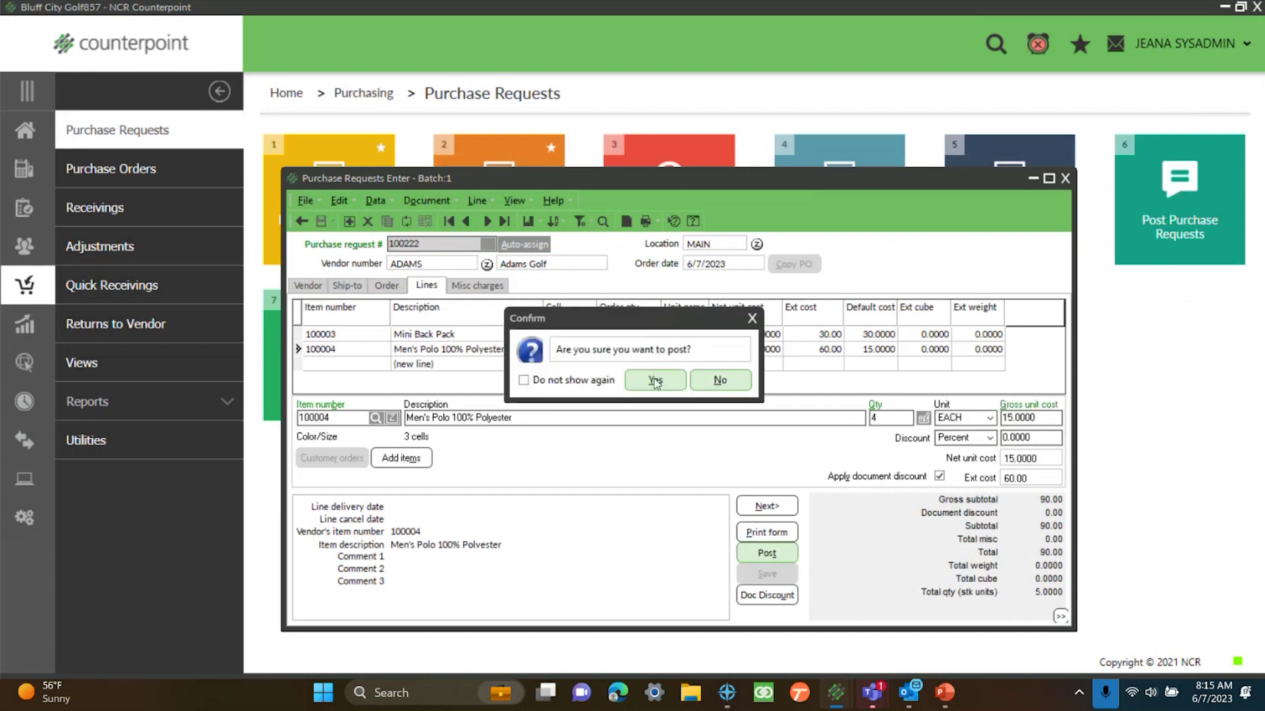
click(656, 380)
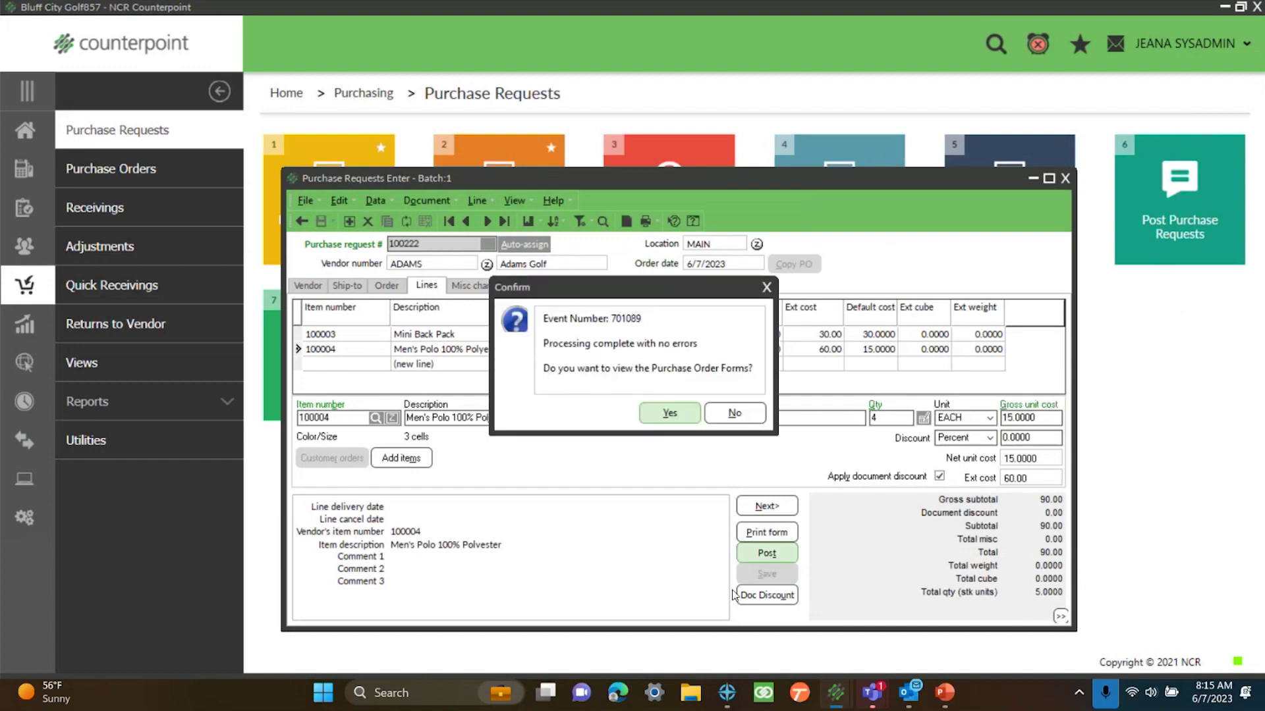
click(660, 414)
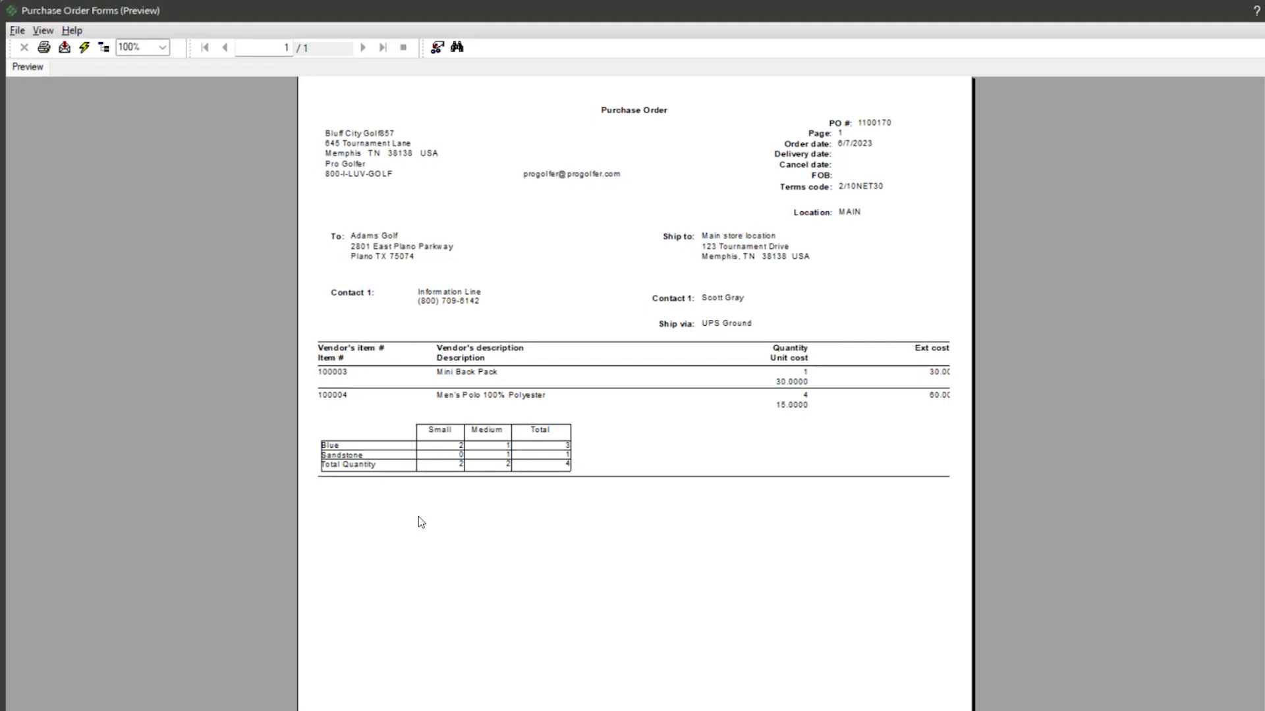
click(17, 30)
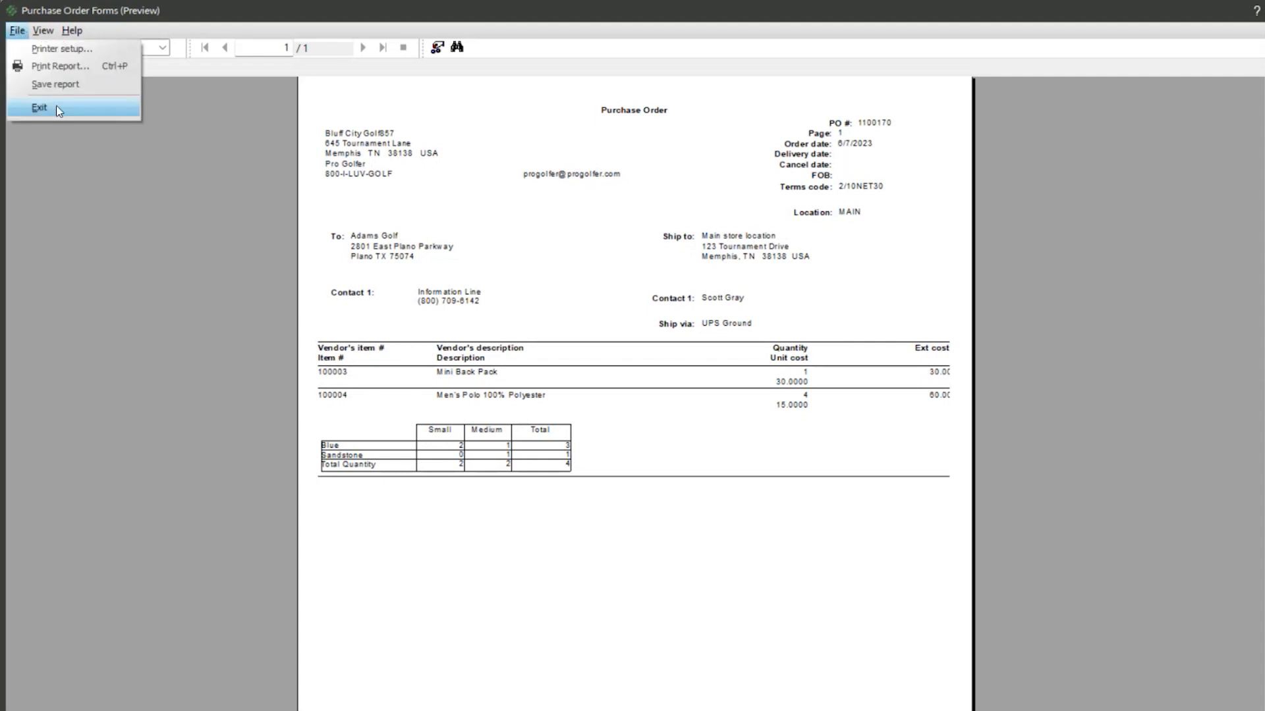
click(40, 107)
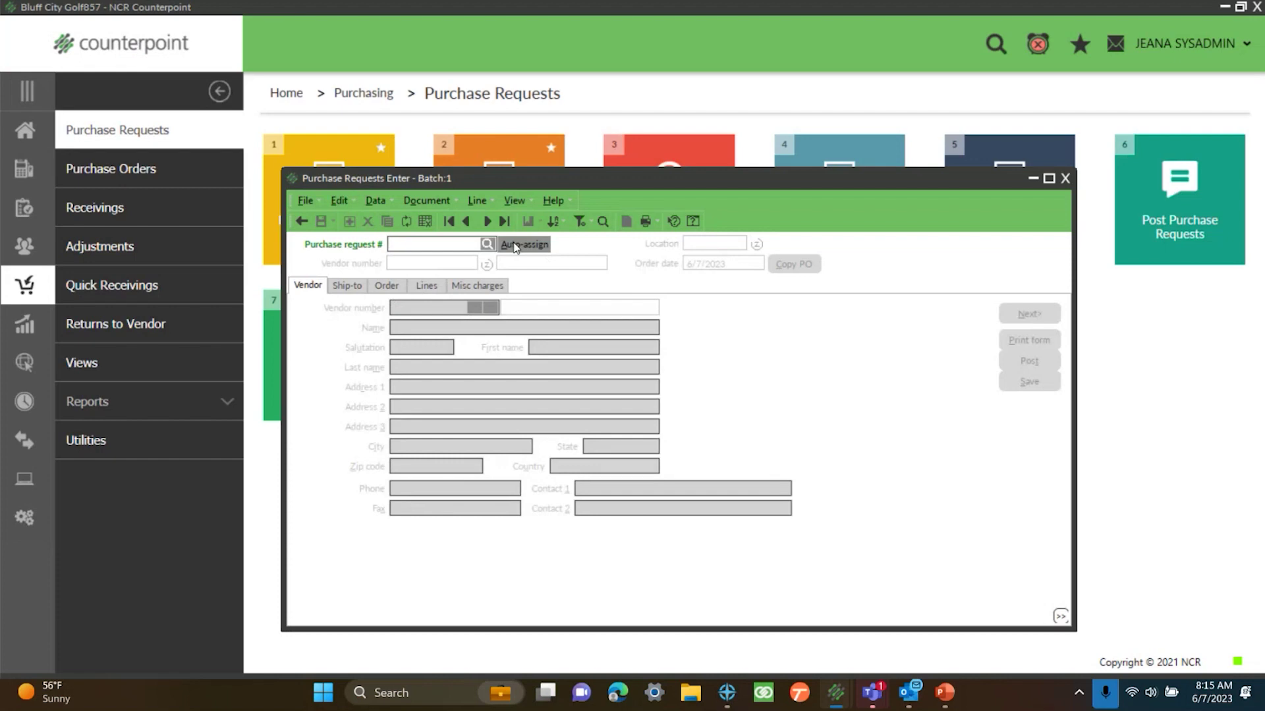
- Start a new auto-numbered purchase request for vendor ADAMS, and open Add items from its lines, saving the current changes
click(514, 246)
text(ADAMS)
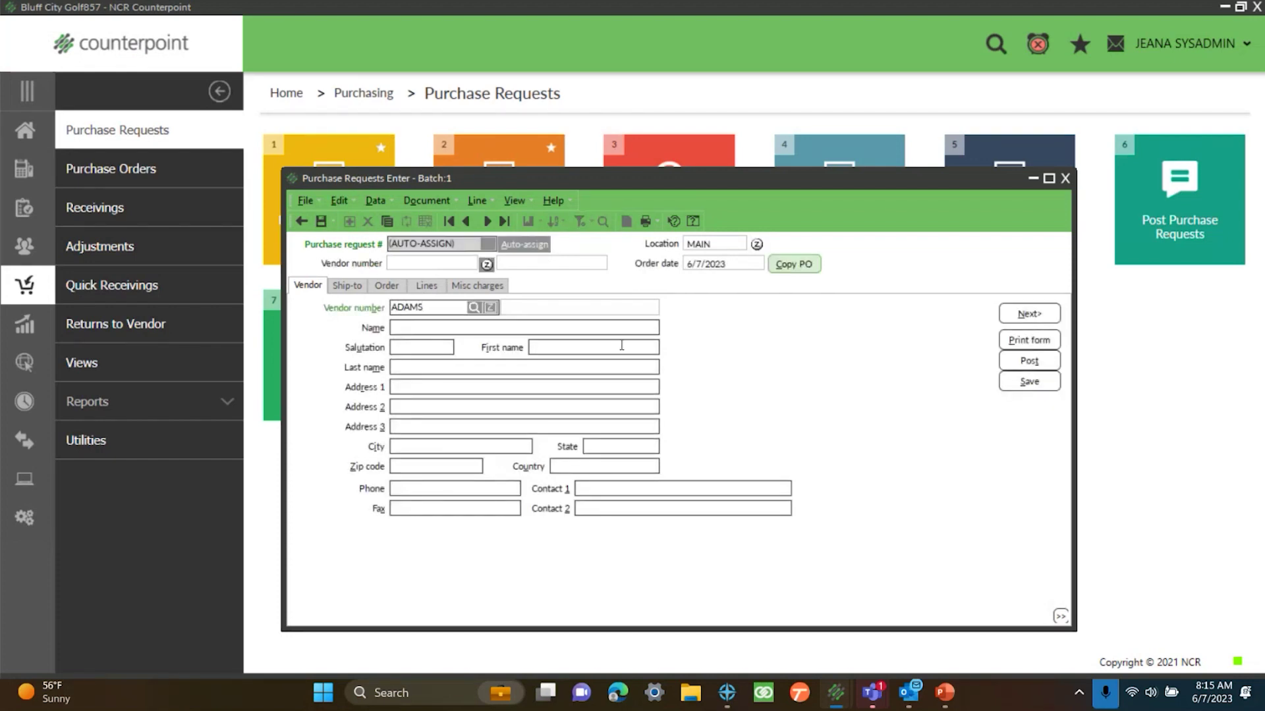
click(425, 286)
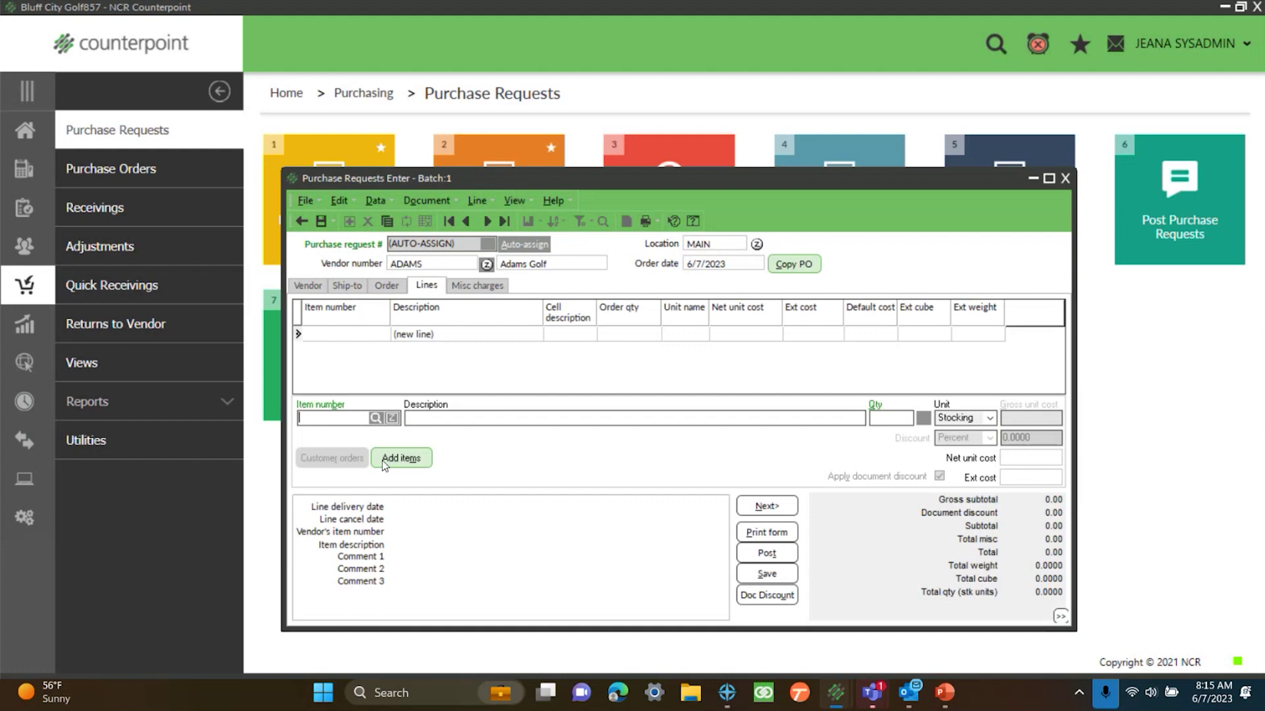
click(383, 461)
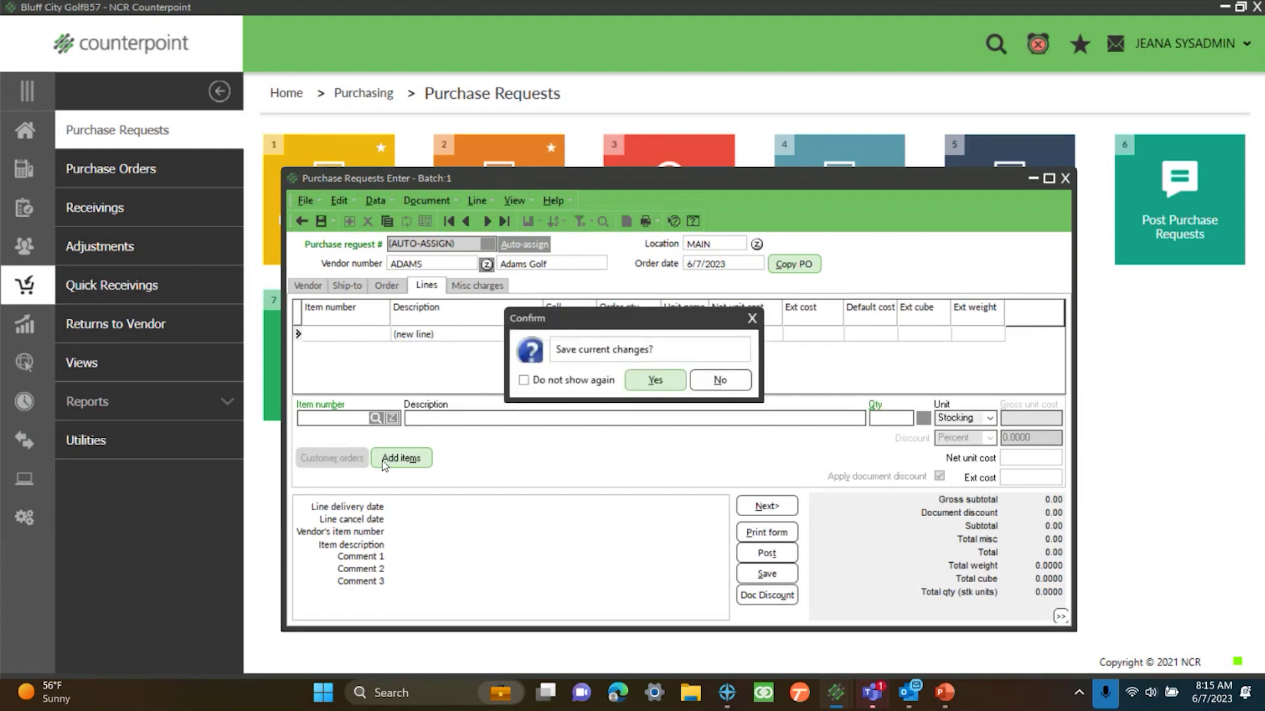
click(651, 383)
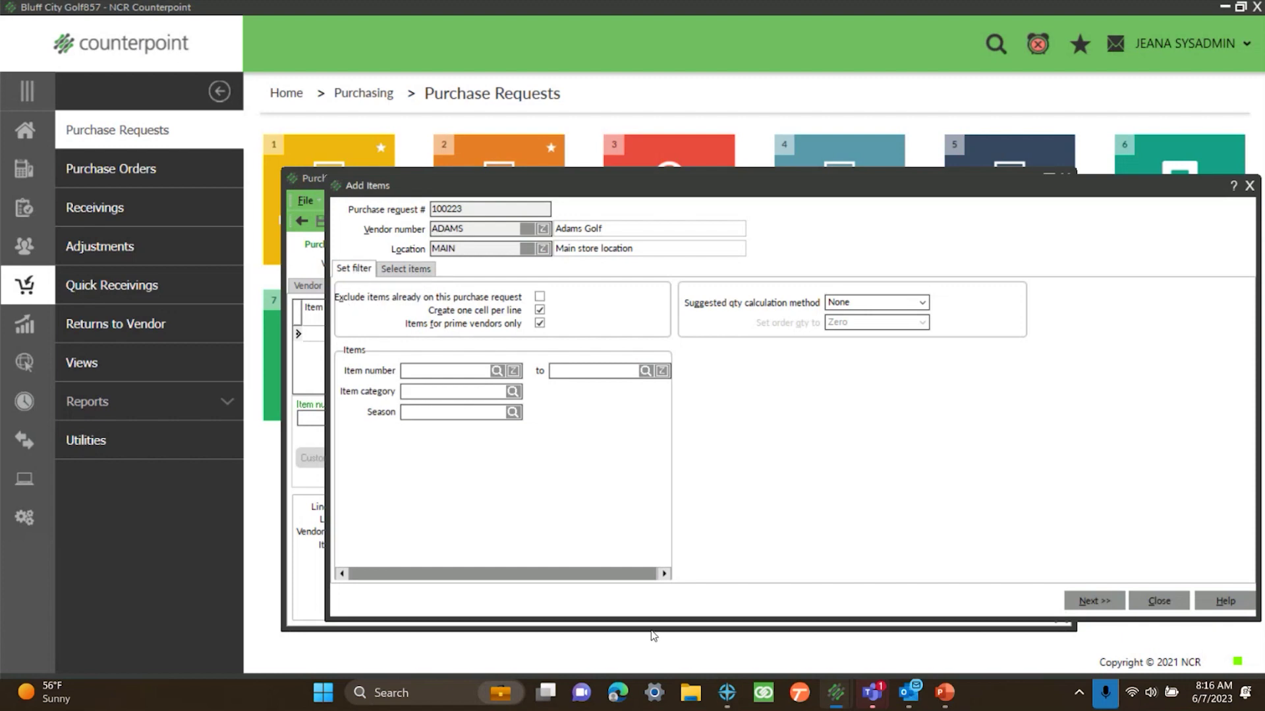
- Turn off creating one cell per line, list the vendor's items unfiltered, and select item 100004 Men's Polo 100% Polyester
click(539, 310)
click(540, 326)
click(404, 269)
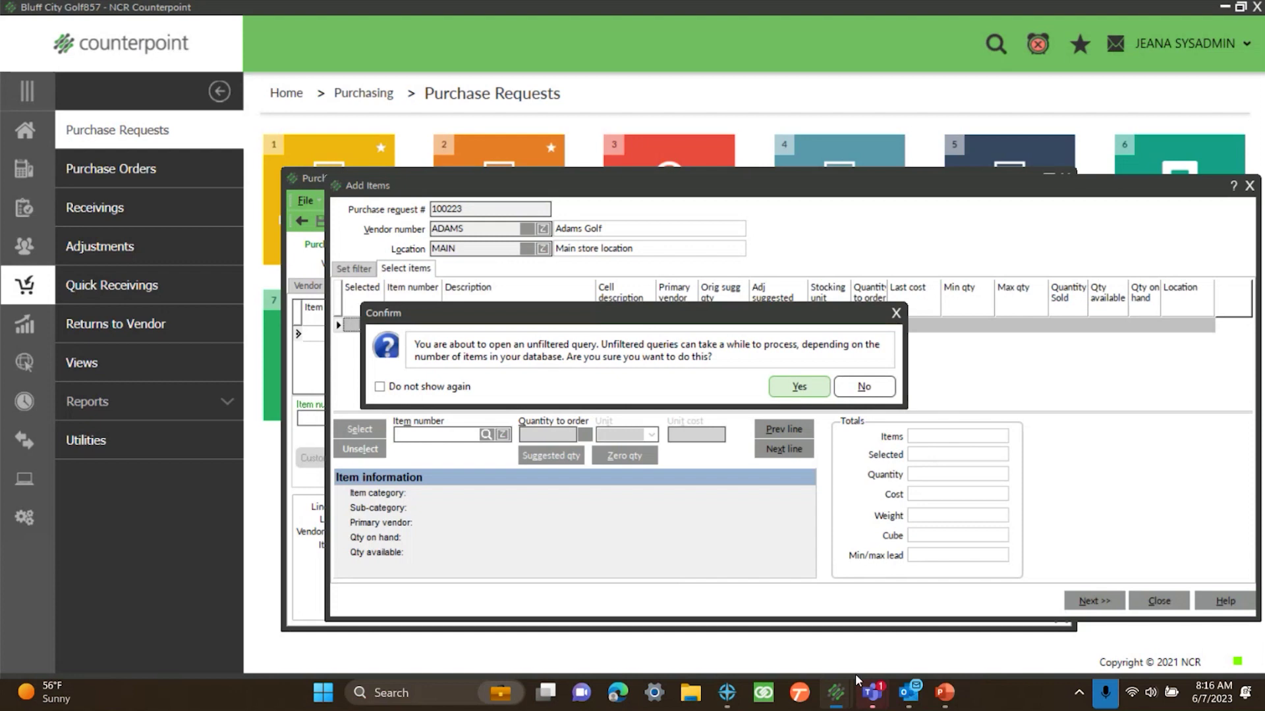
click(805, 394)
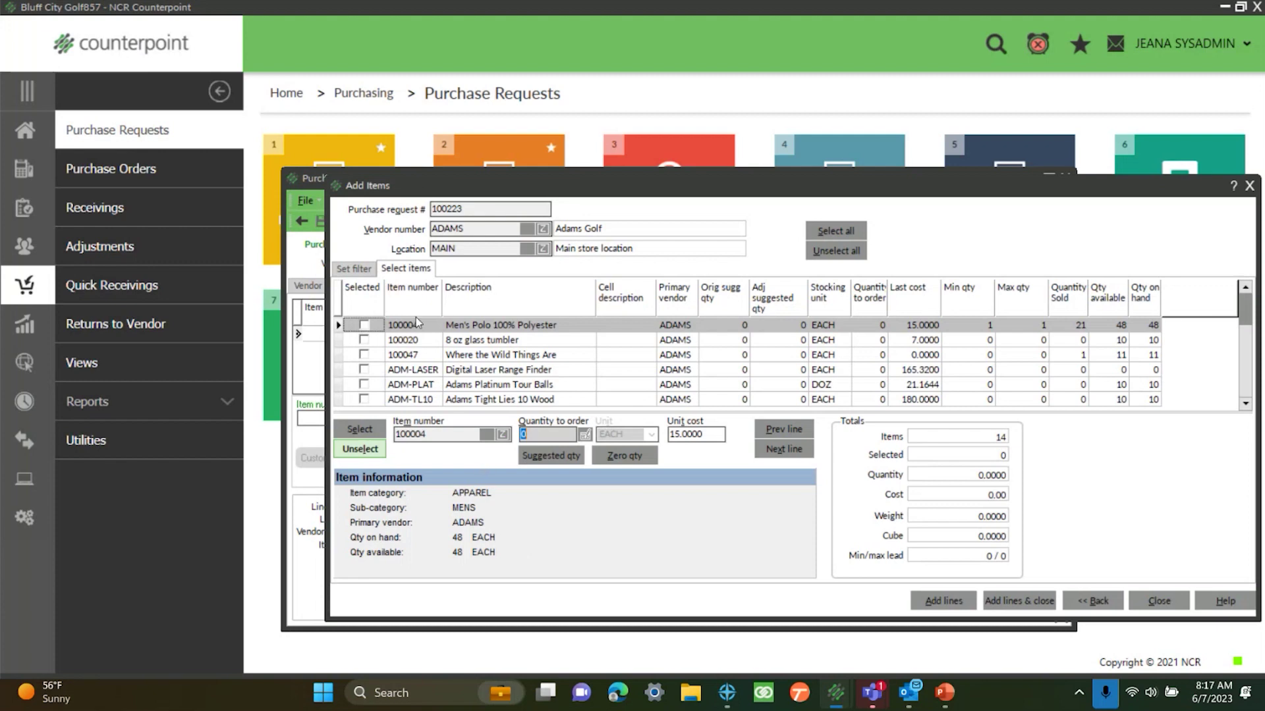
click(364, 326)
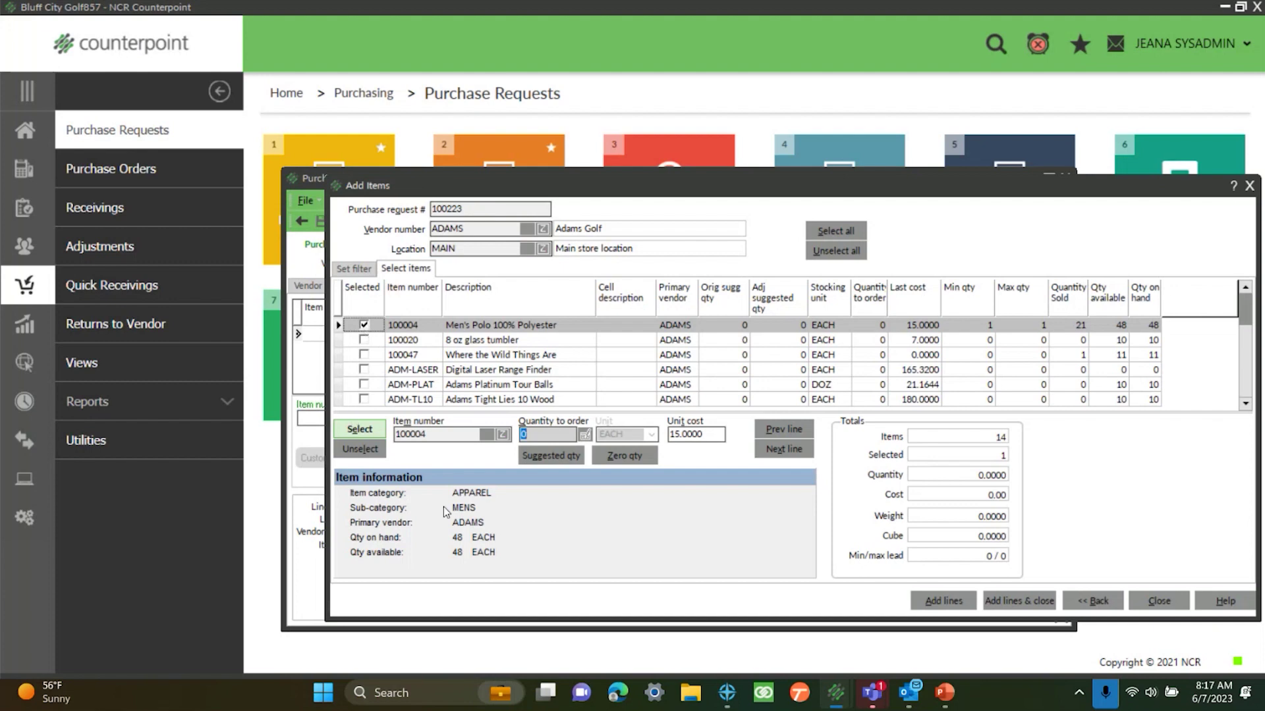
click(584, 436)
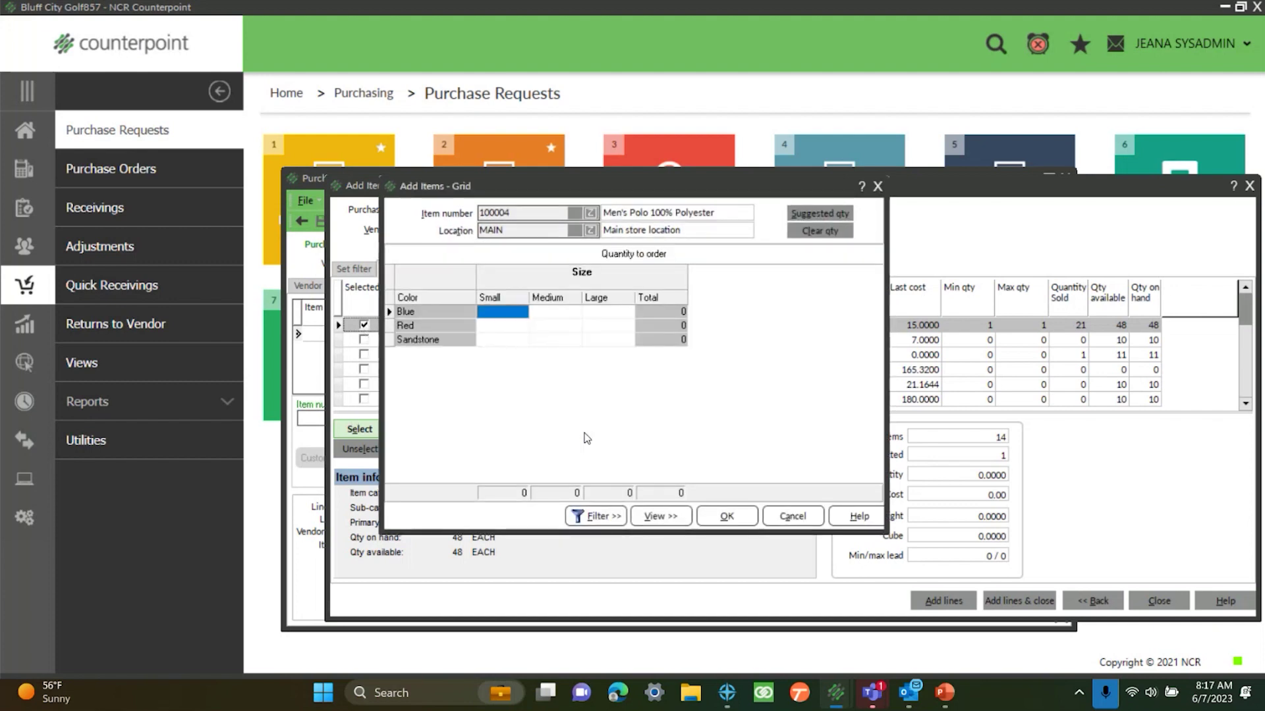
text(1)
key(Down)
key(Down)
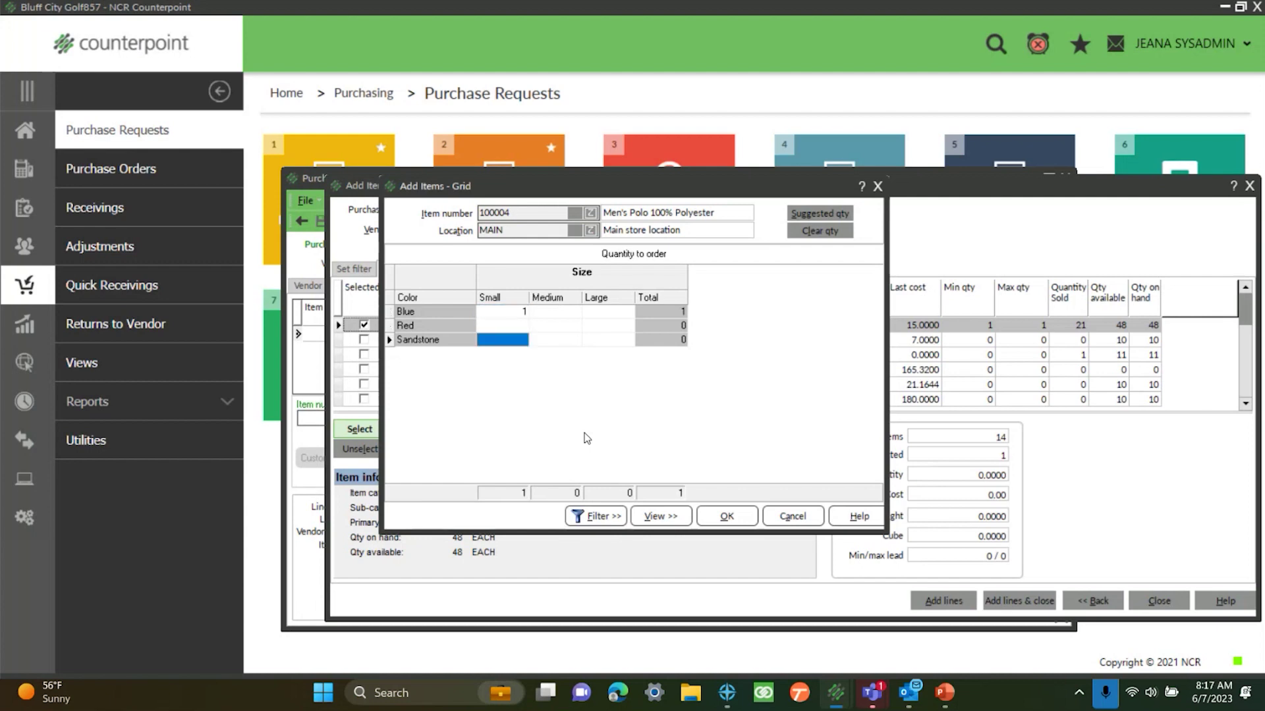
click(793, 517)
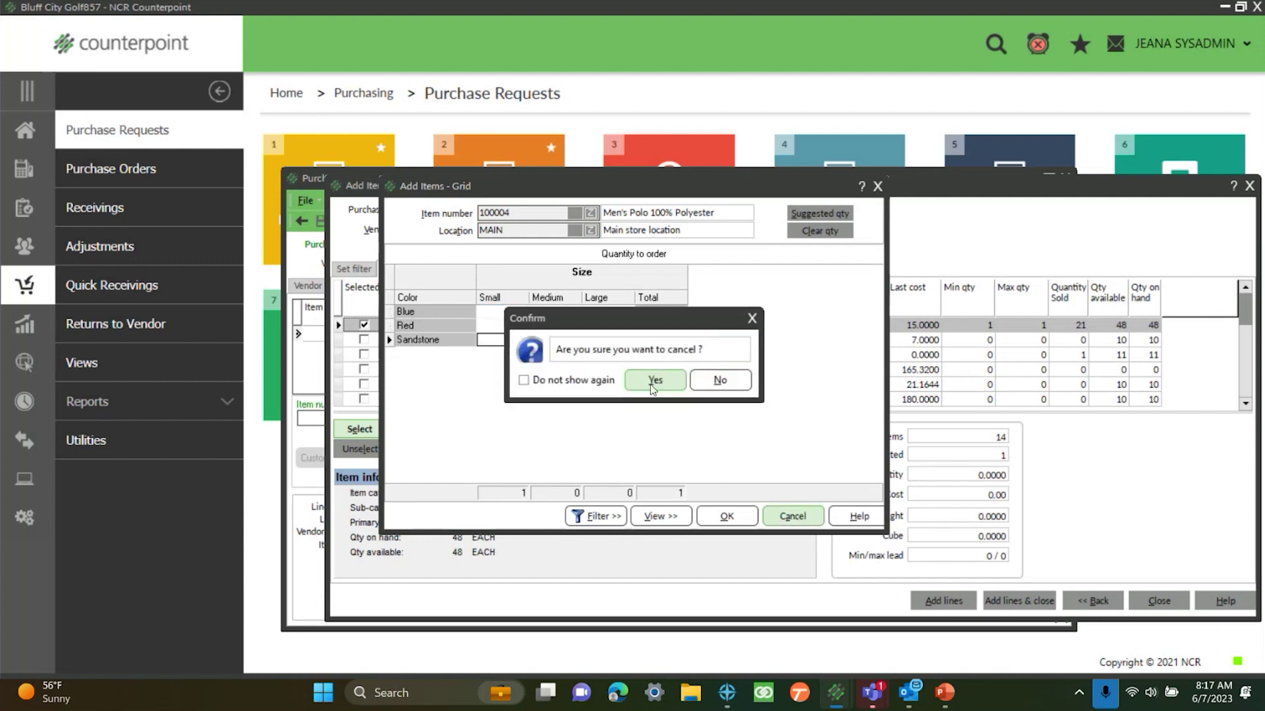
click(653, 388)
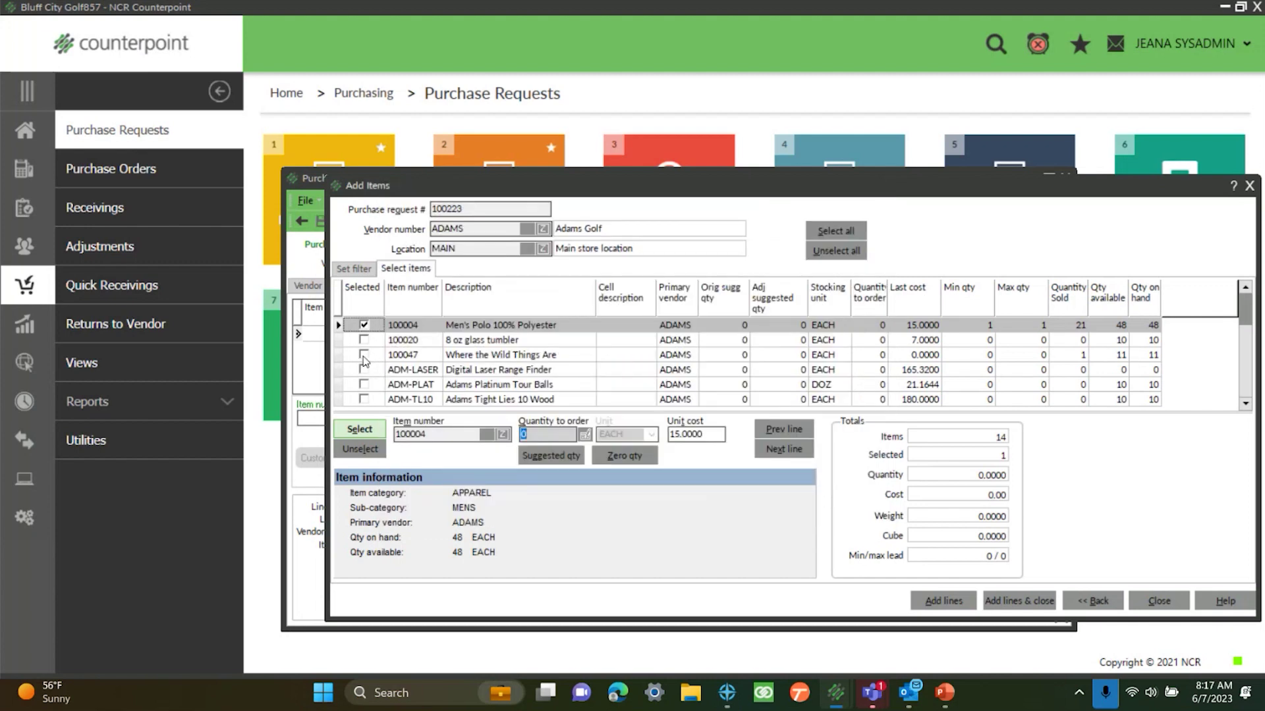
- Select item 100047 Where the Wild Things Are with a quantity to order of 2
click(364, 356)
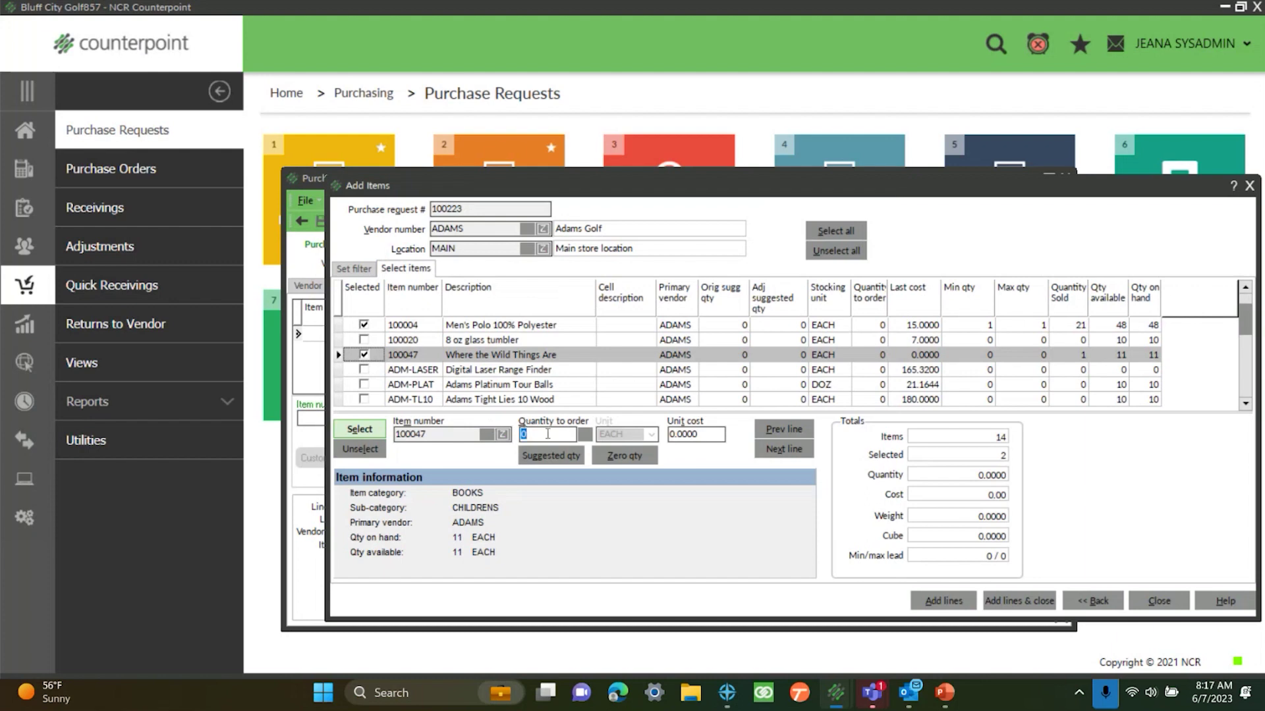
text(2)
drag(1052, 194, 973, 152)
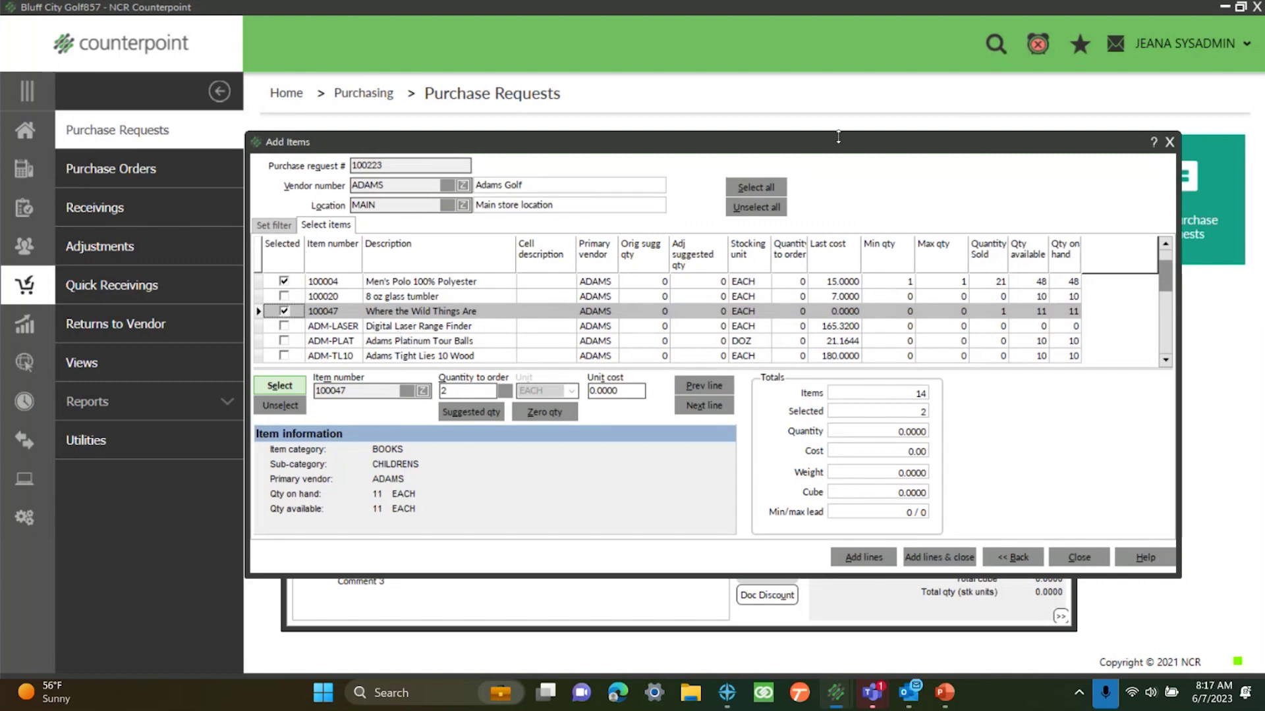
drag(824, 148, 863, 152)
- Set the item filter to exclude items already on this purchase request and to create one cell per line
click(315, 229)
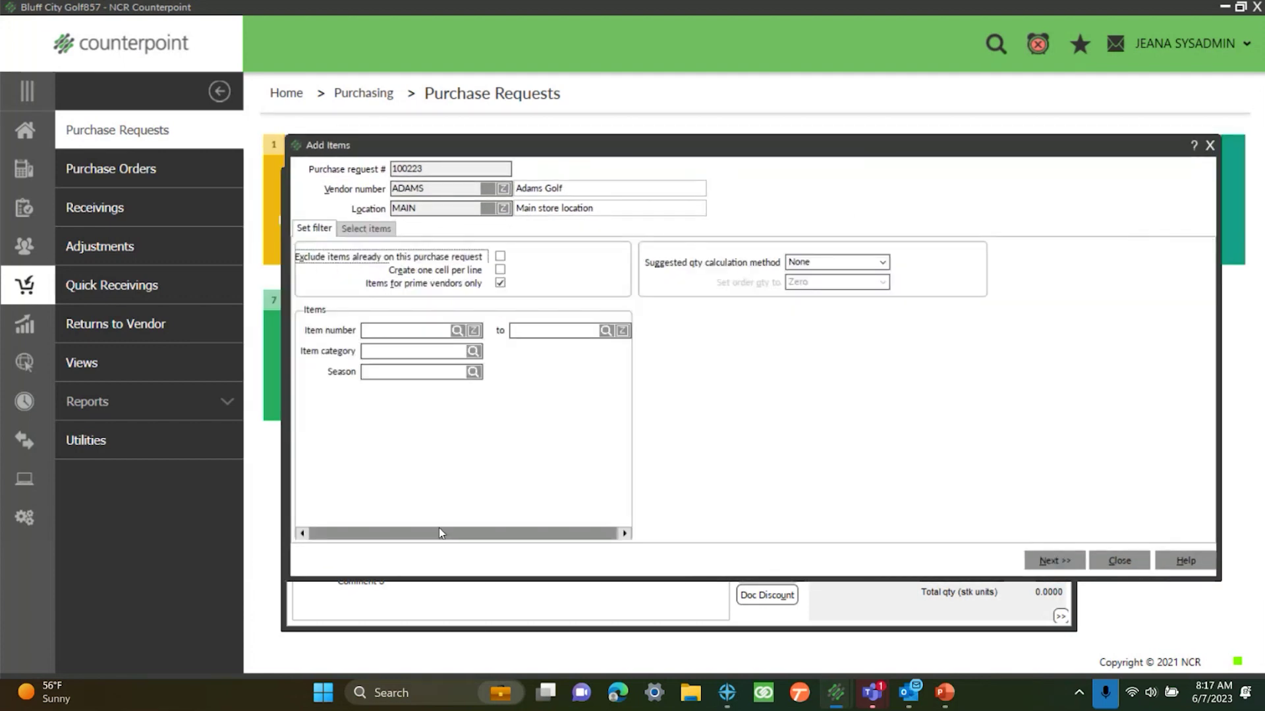
click(500, 256)
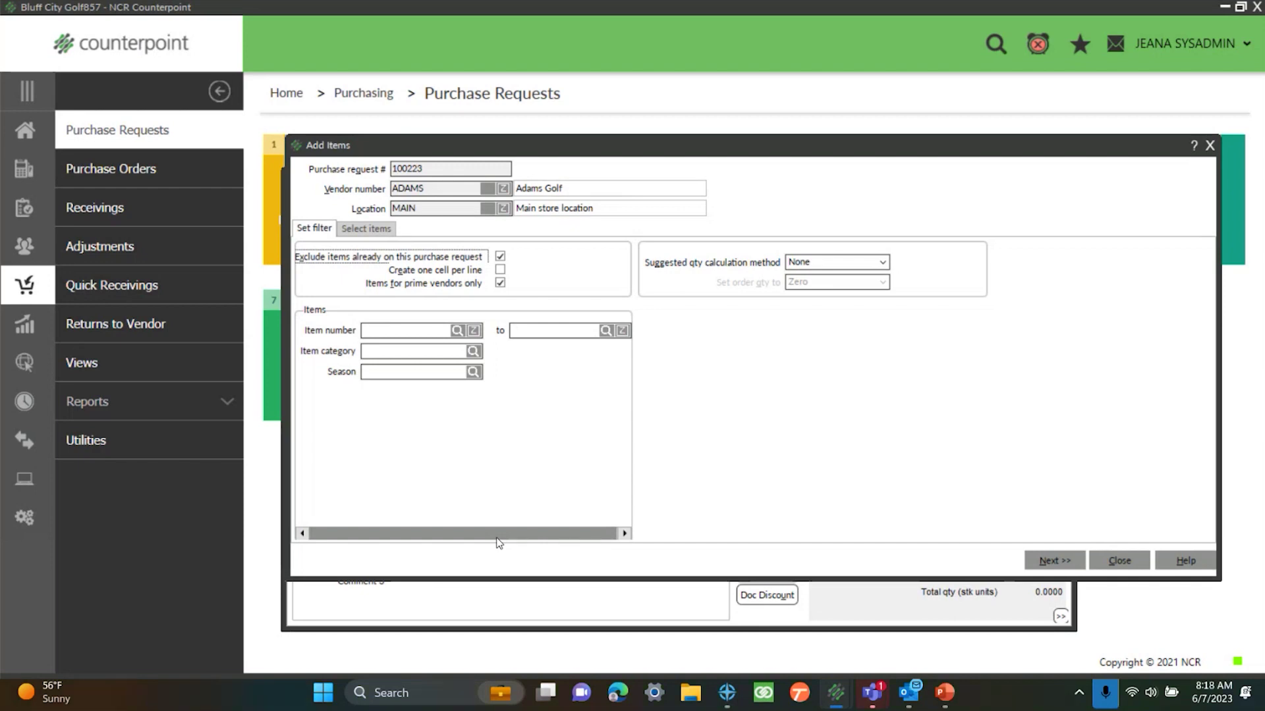
click(501, 269)
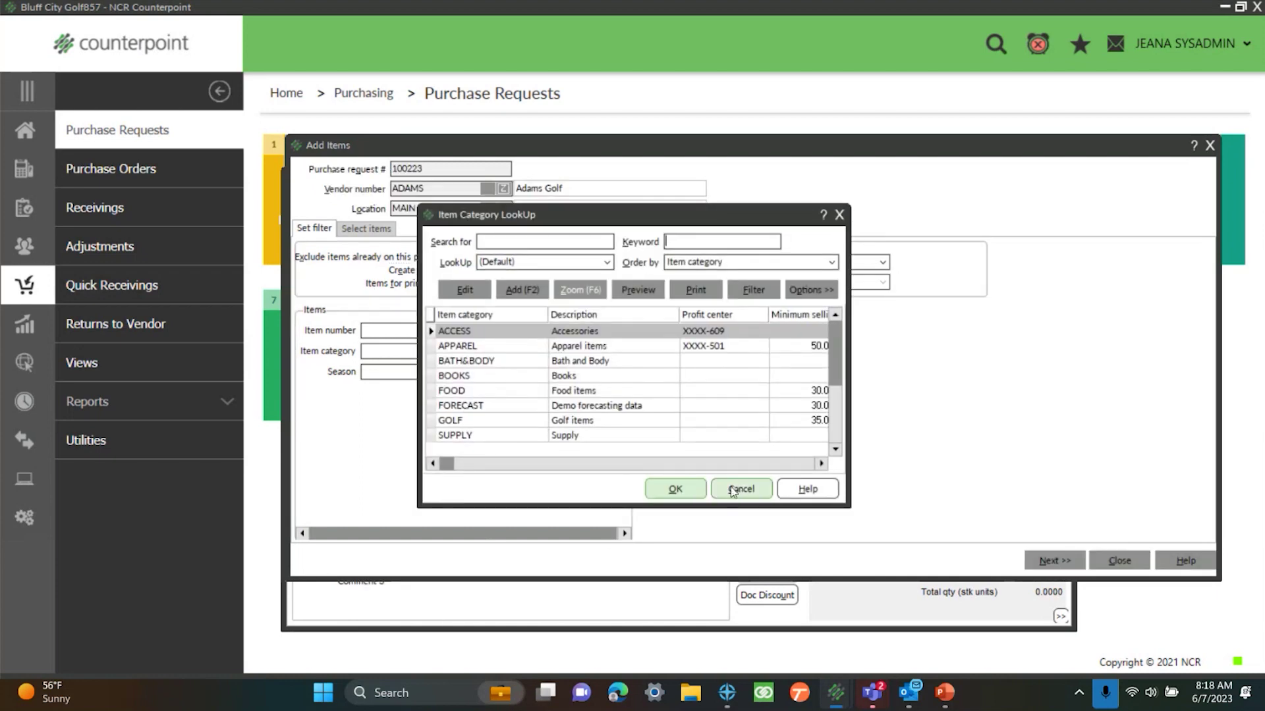
click(733, 491)
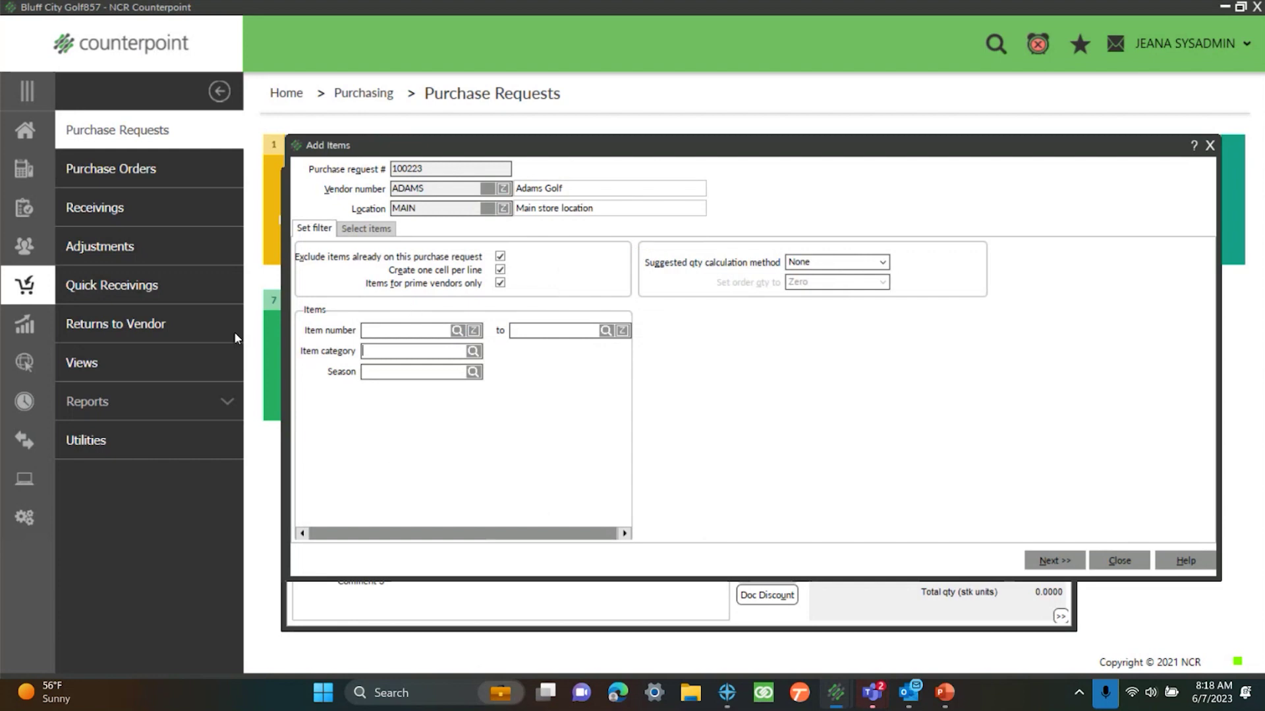
- Expand the item filter into its list of conditions, and simplify it back to the plain fields
right_click(450, 431)
click(468, 415)
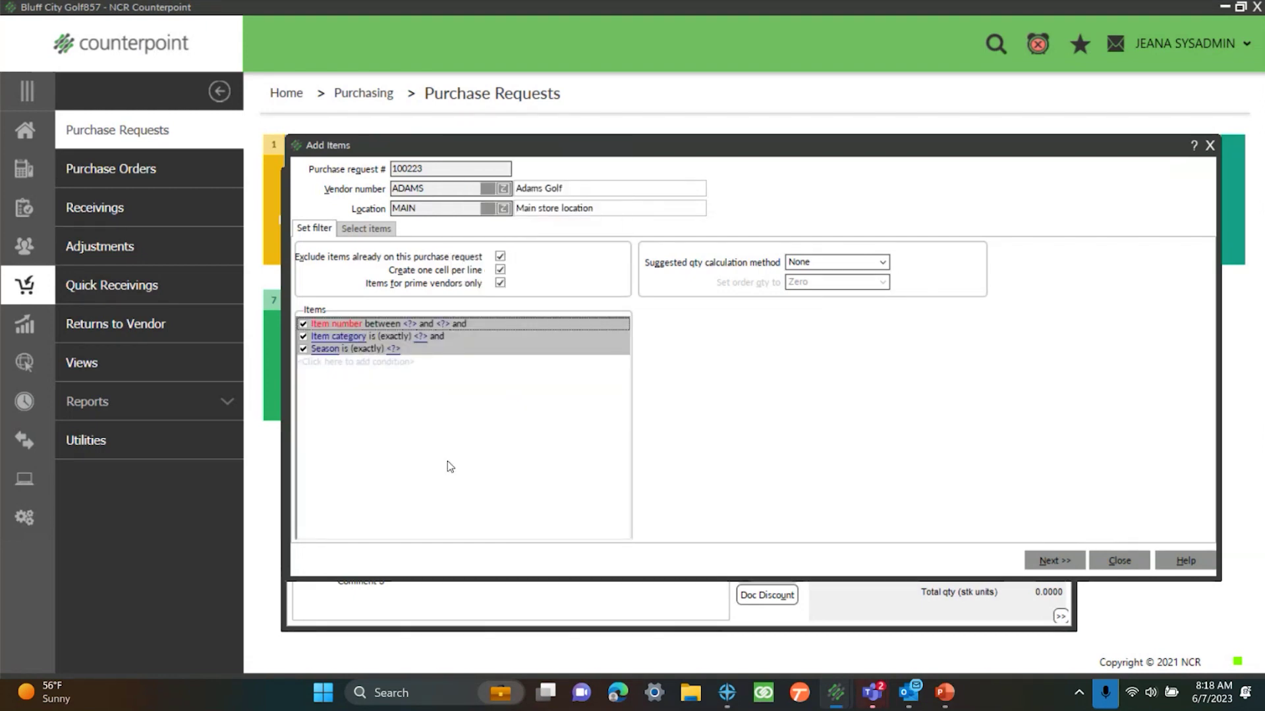
right_click(364, 422)
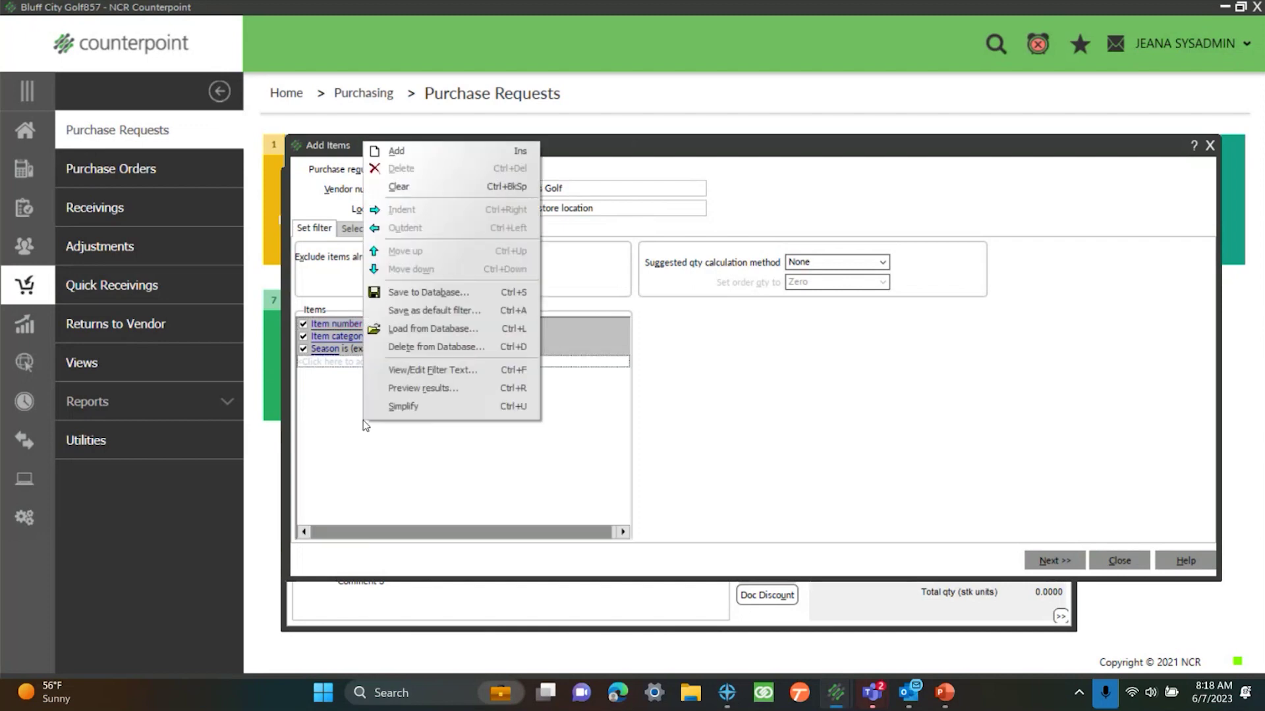
click(417, 408)
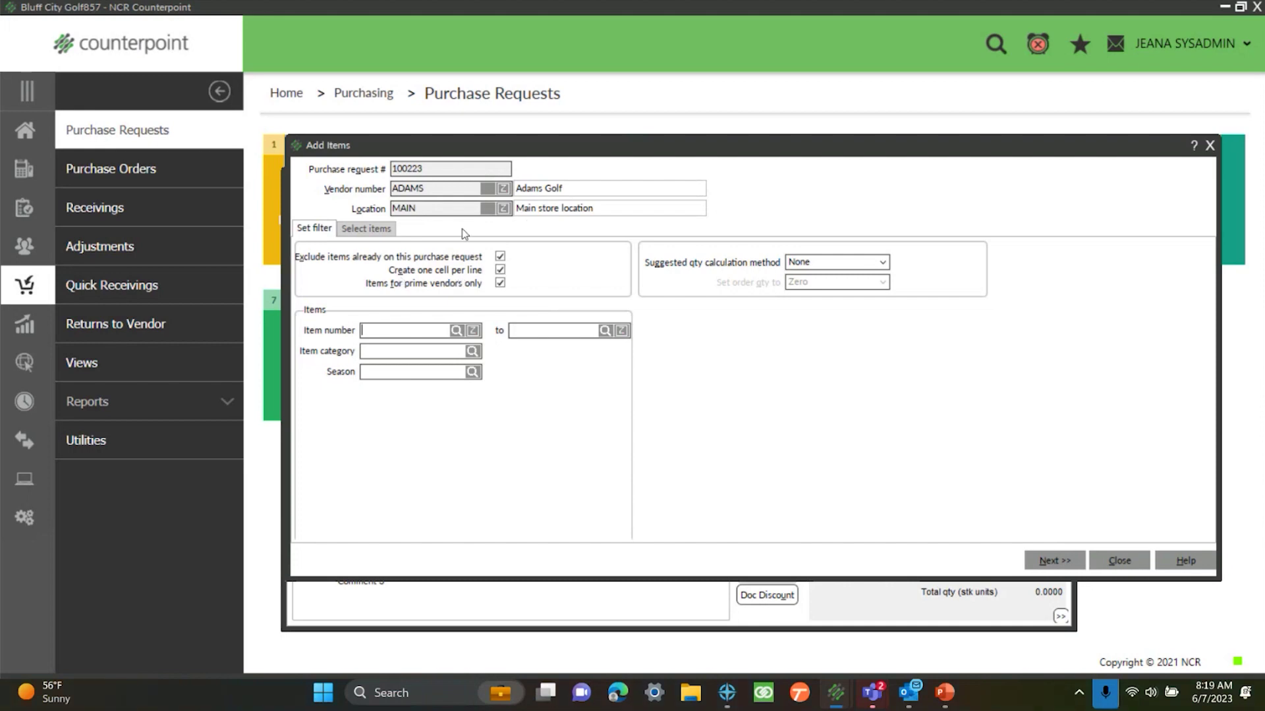
- List the vendor's items again with the current filter options, accepting the unfiltered query
click(367, 229)
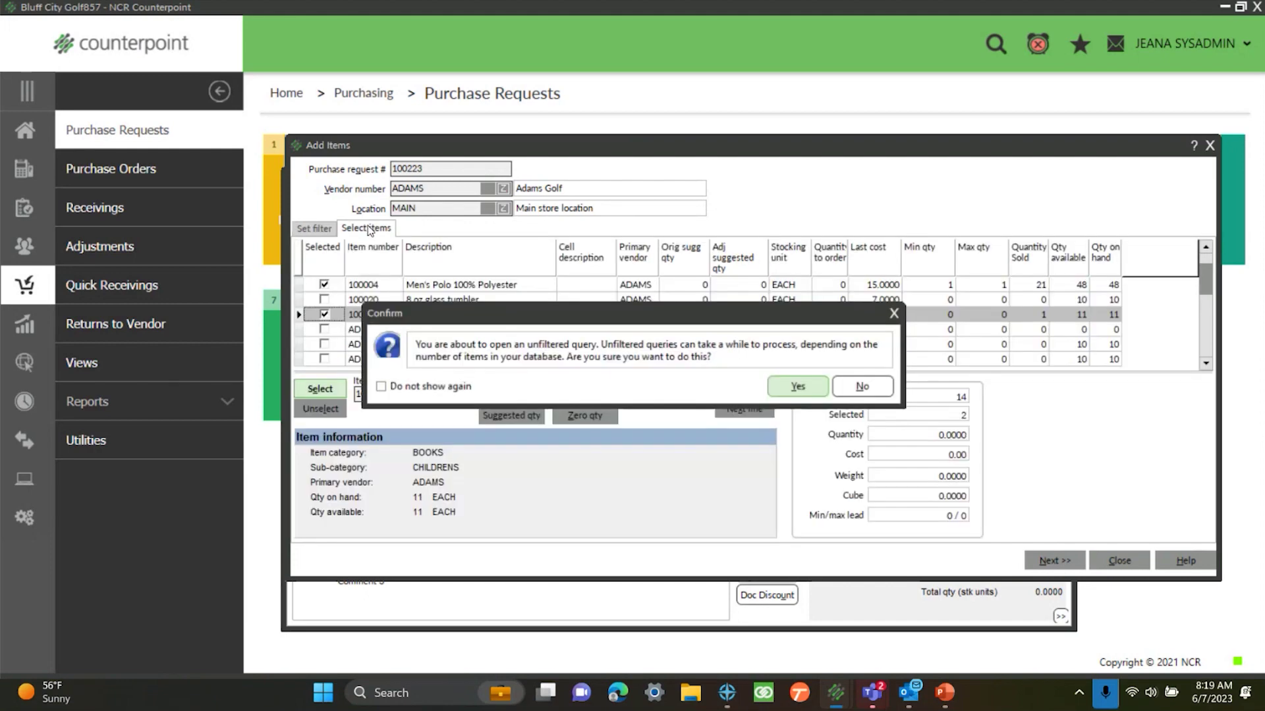
click(796, 389)
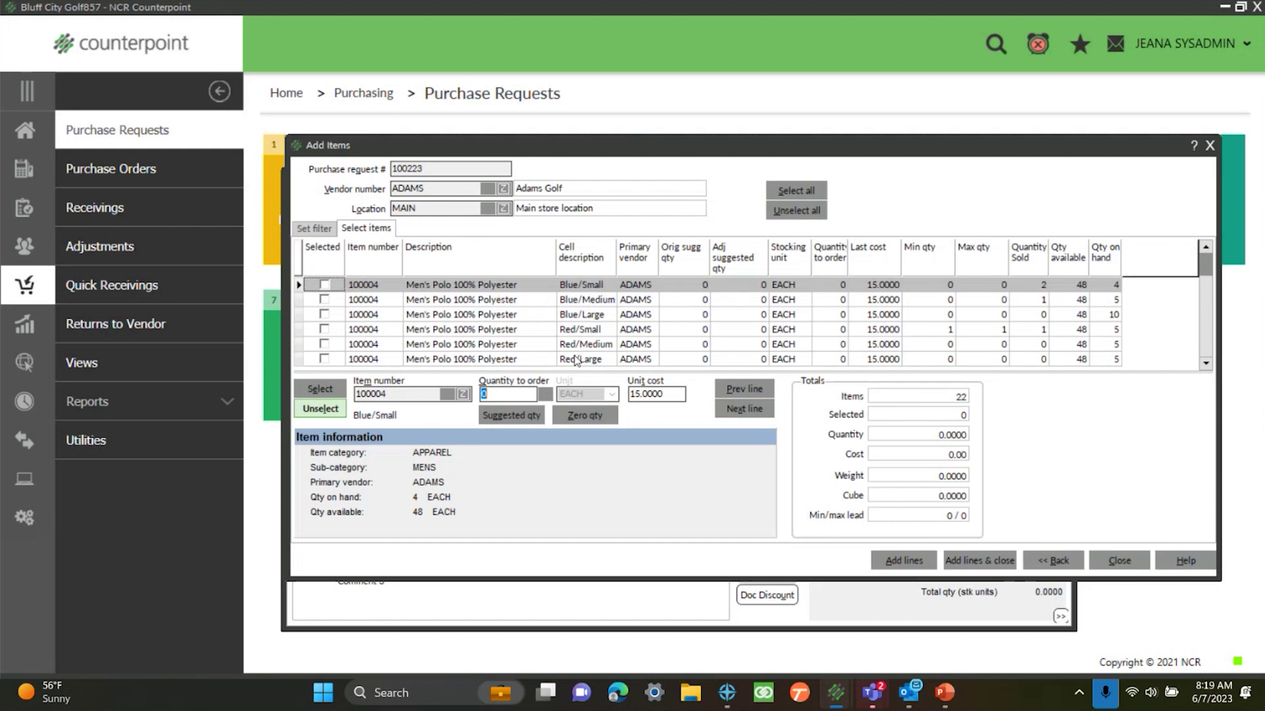
- Review the item grid's columns in the Column designer and save the layout as (Default), overwriting the existing one
right_click(595, 267)
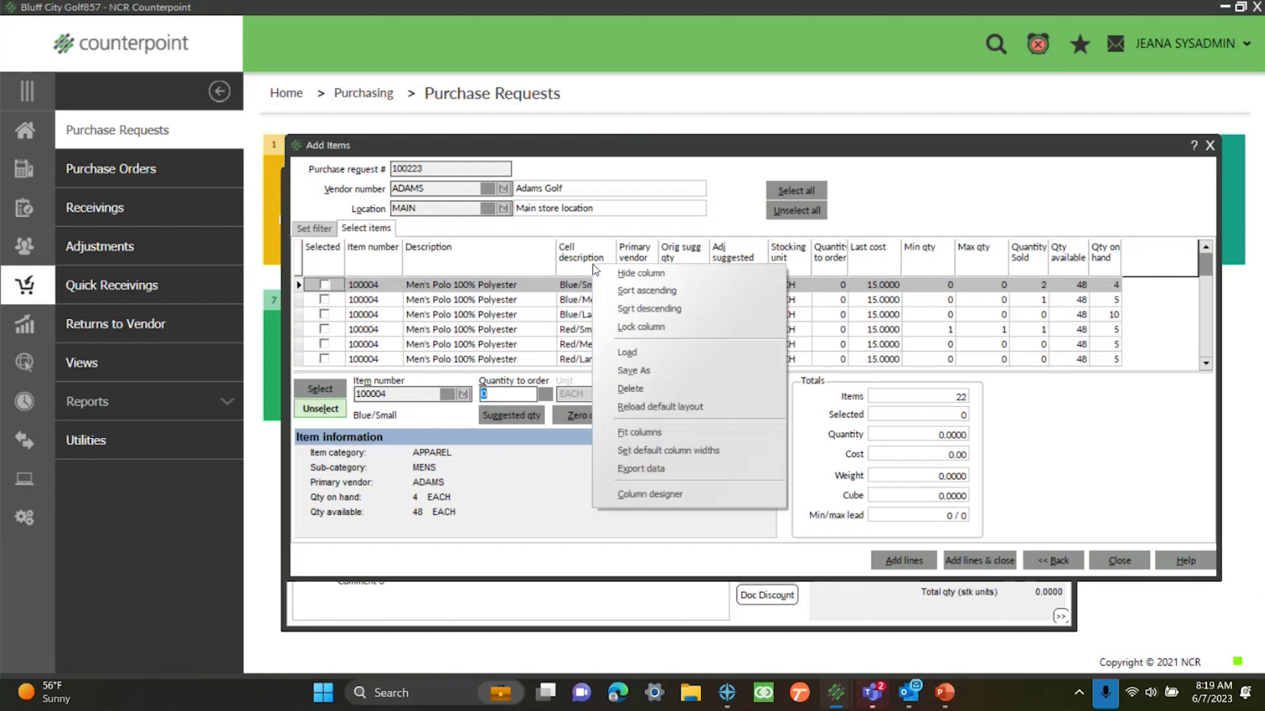
click(639, 501)
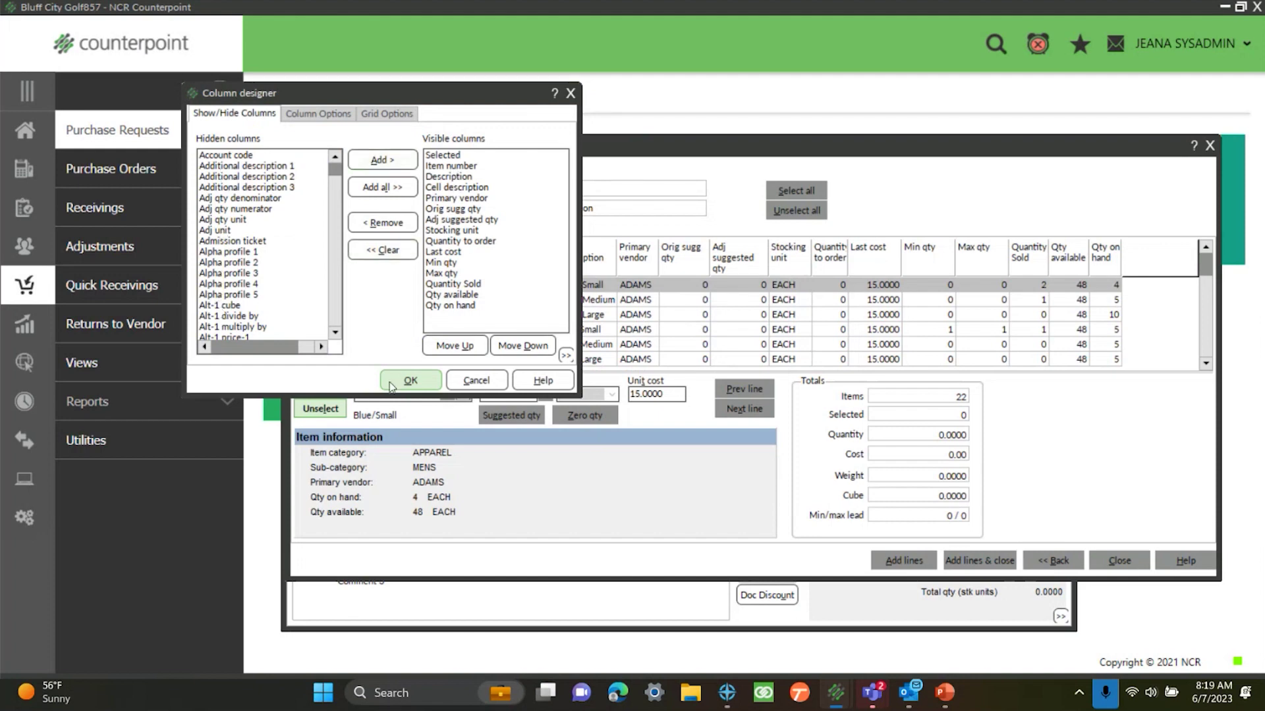
click(410, 381)
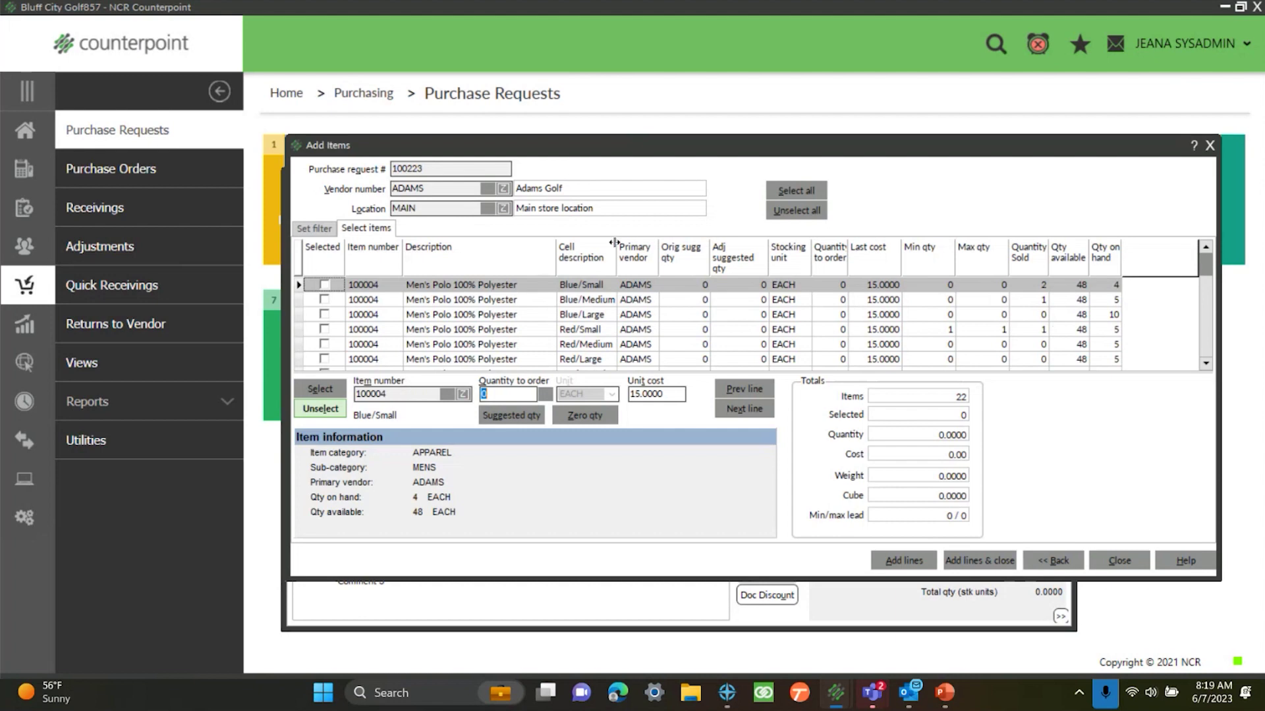
right_click(650, 267)
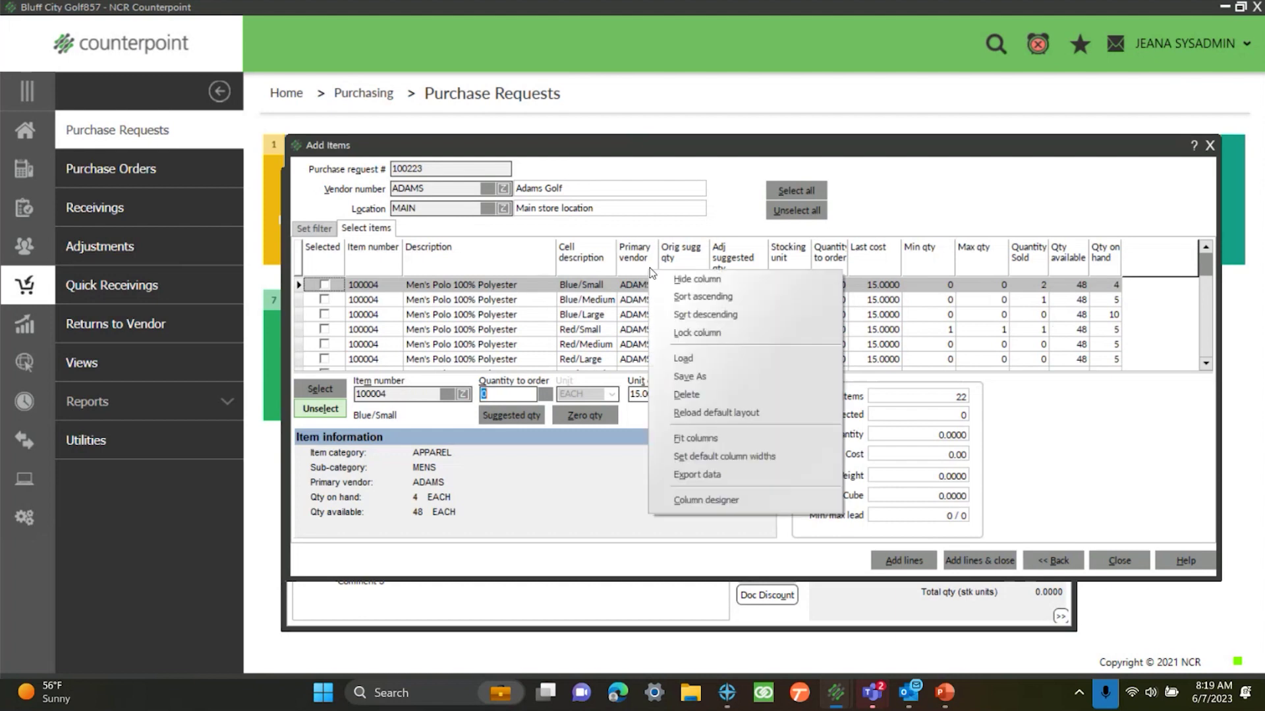
click(688, 376)
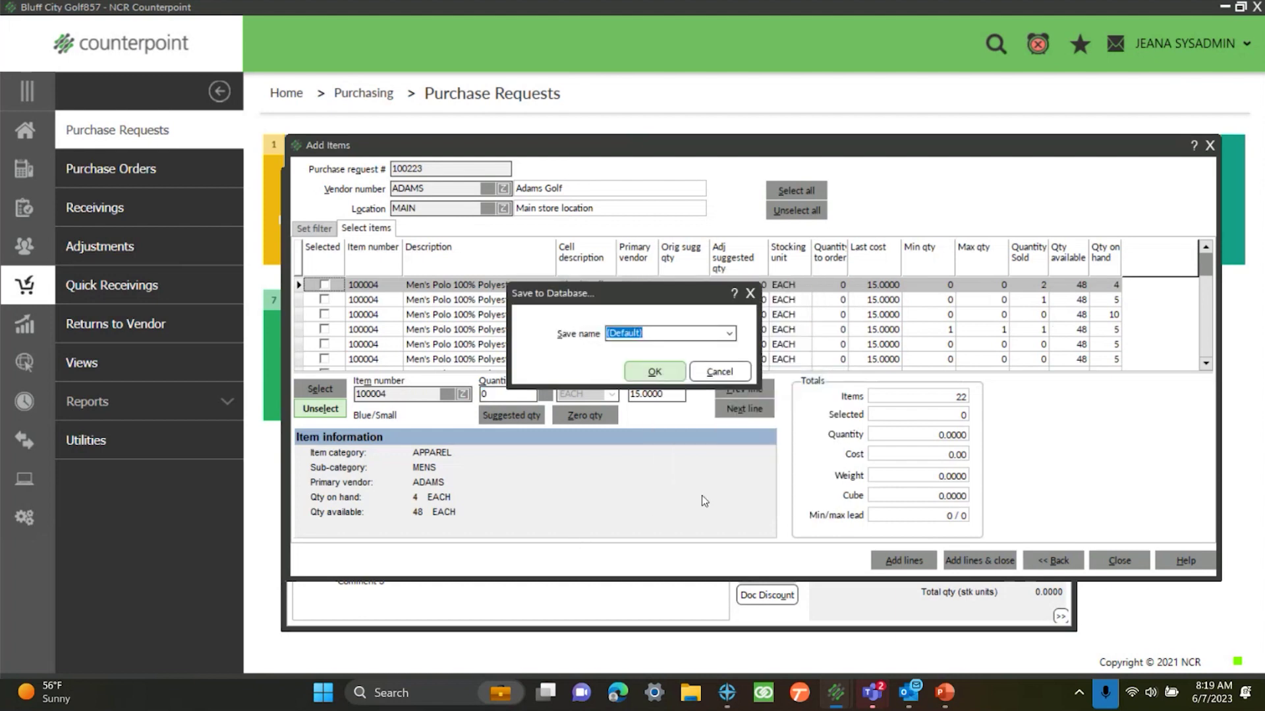
click(665, 379)
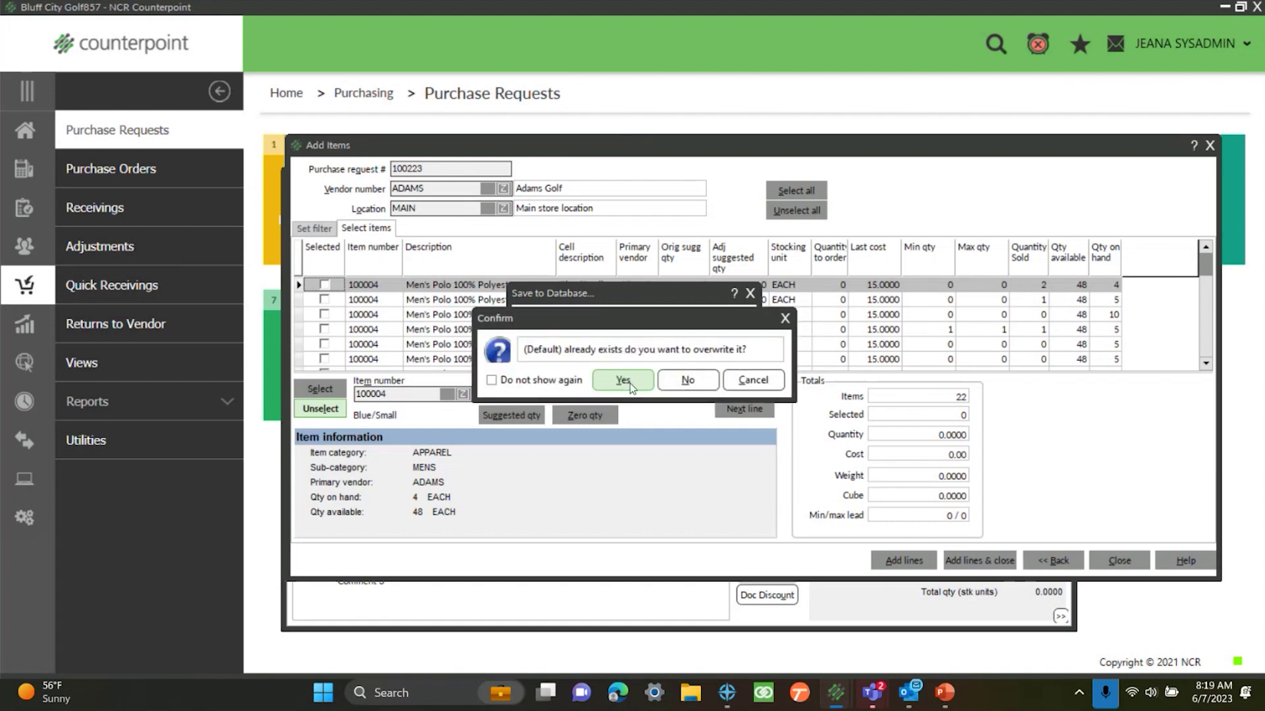
click(623, 380)
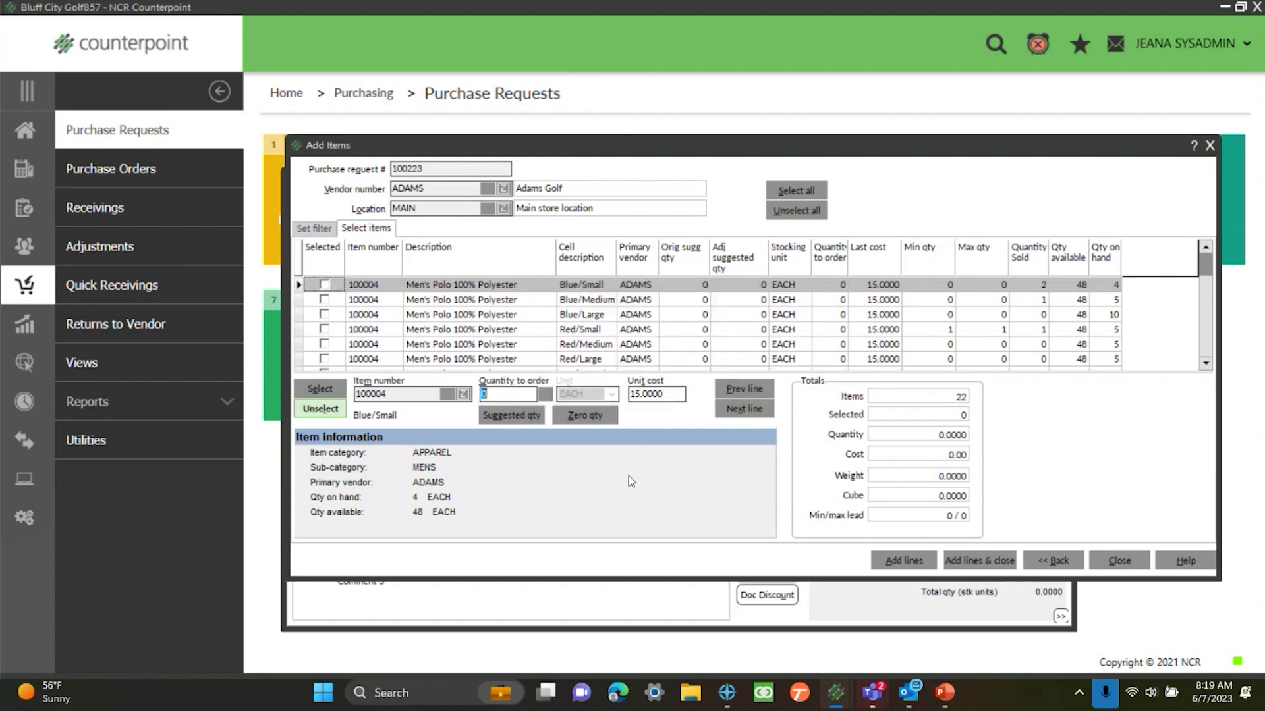
- Select the Blue/Small, Blue/Medium and Blue/Large cells of item 100004 with a quantity to order of 2 each
click(325, 285)
text(2)
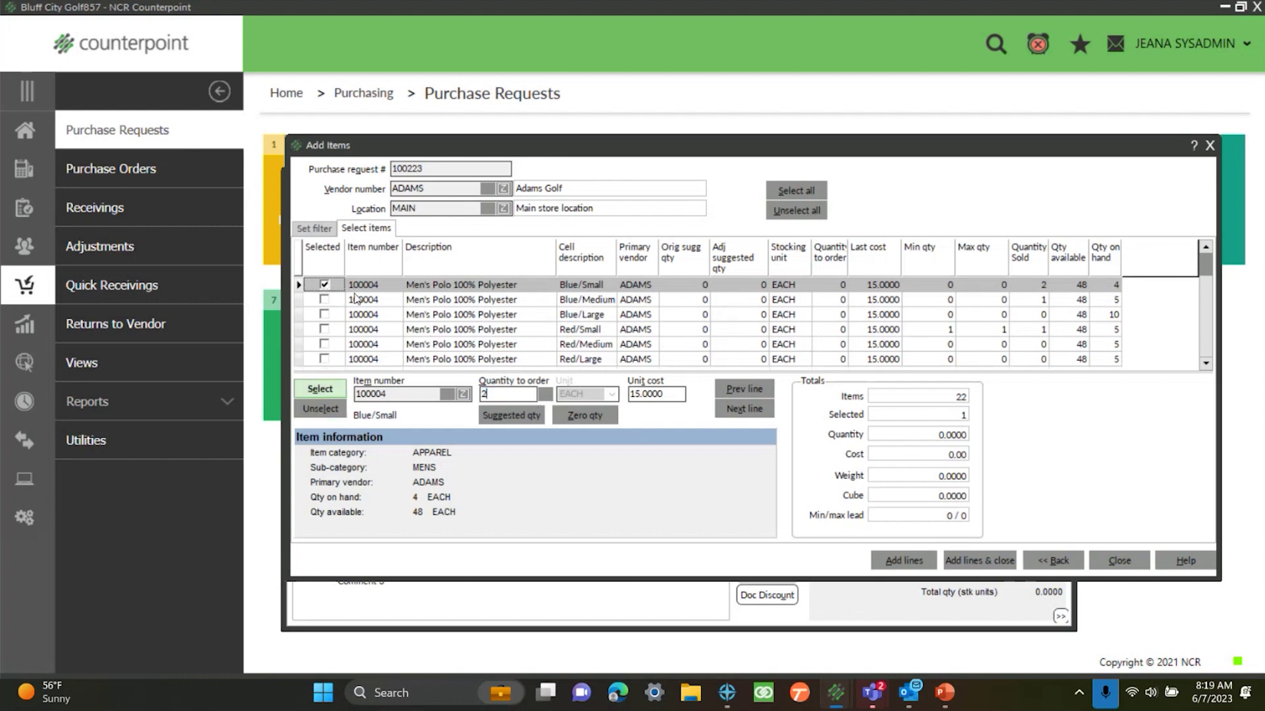
click(324, 300)
text(2)
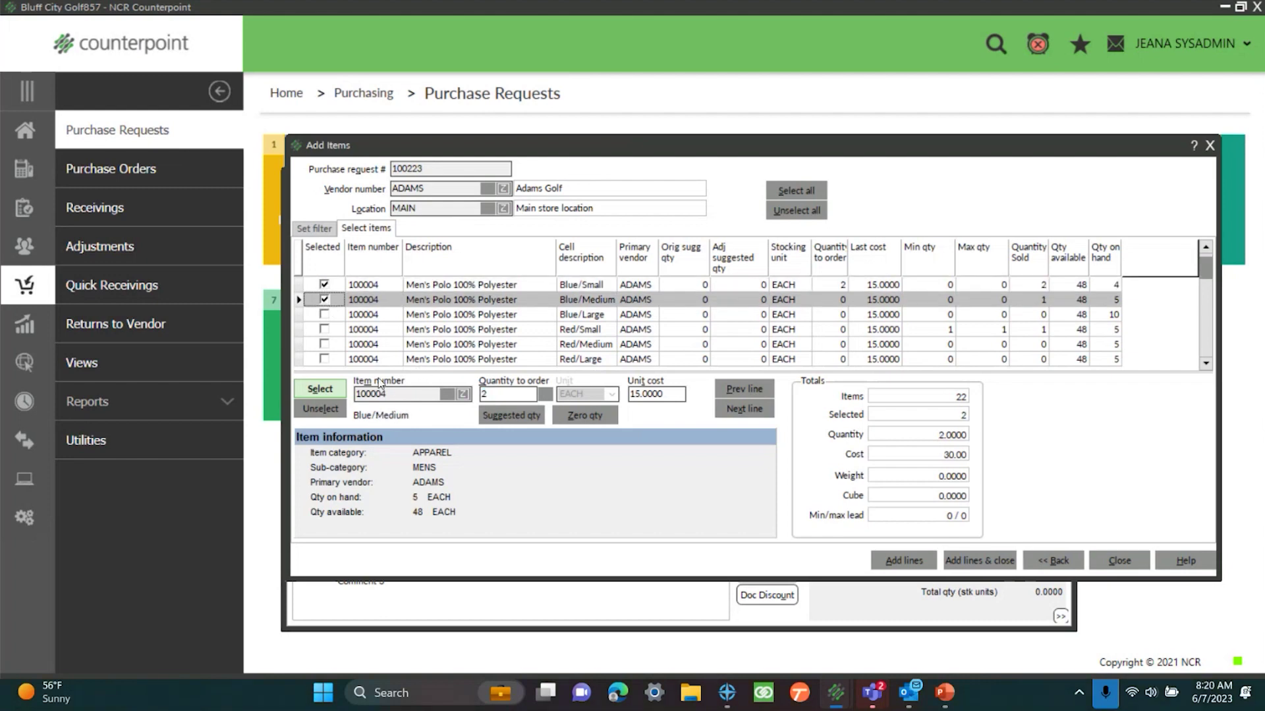
click(325, 314)
text(2)
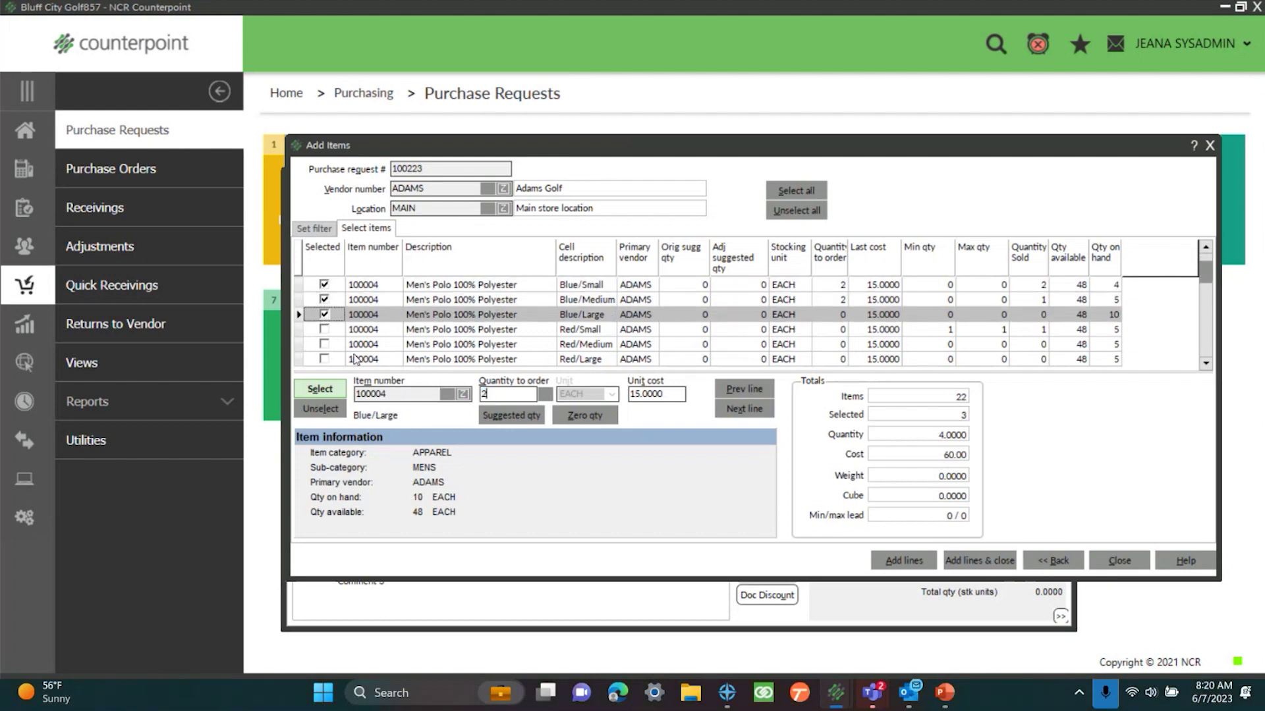
- Select item 100004's Red/Small, Red/Medium and Red/Large cells with quantity 2 each, and add all selected lines to the request without consolidating them
click(326, 330)
text(2)
click(324, 343)
text(2)
click(324, 359)
text(2)
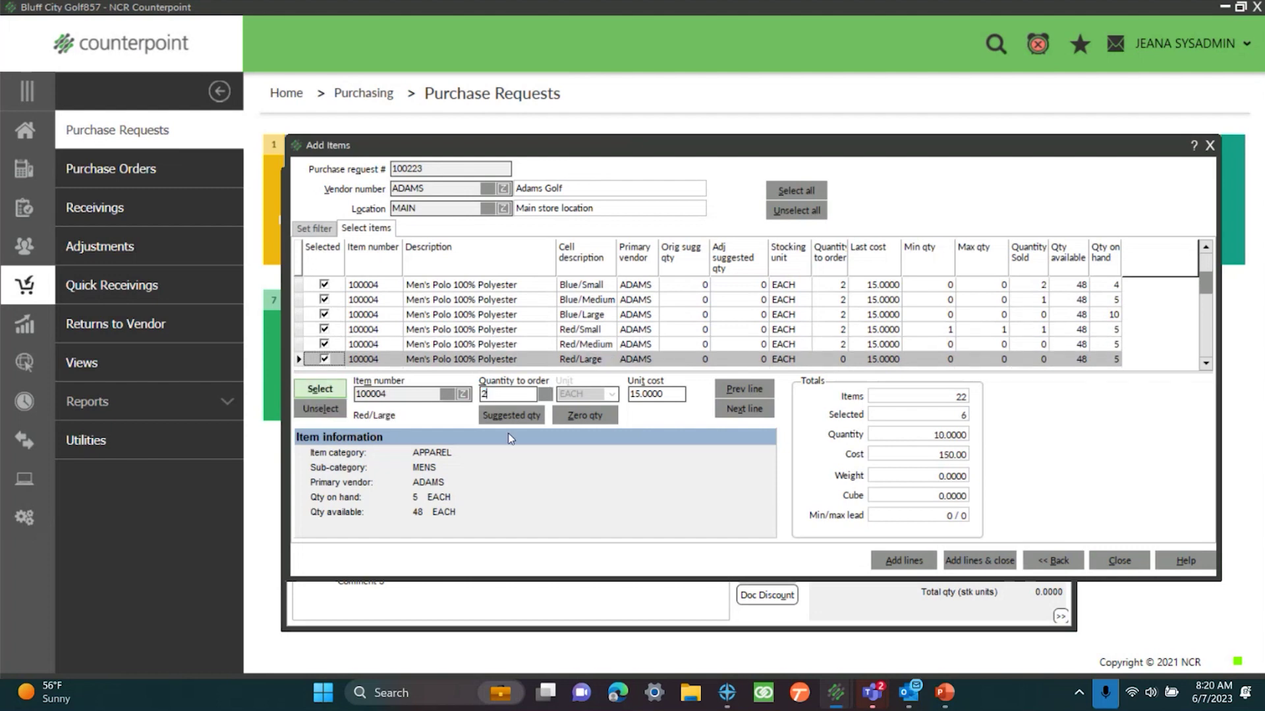
click(981, 560)
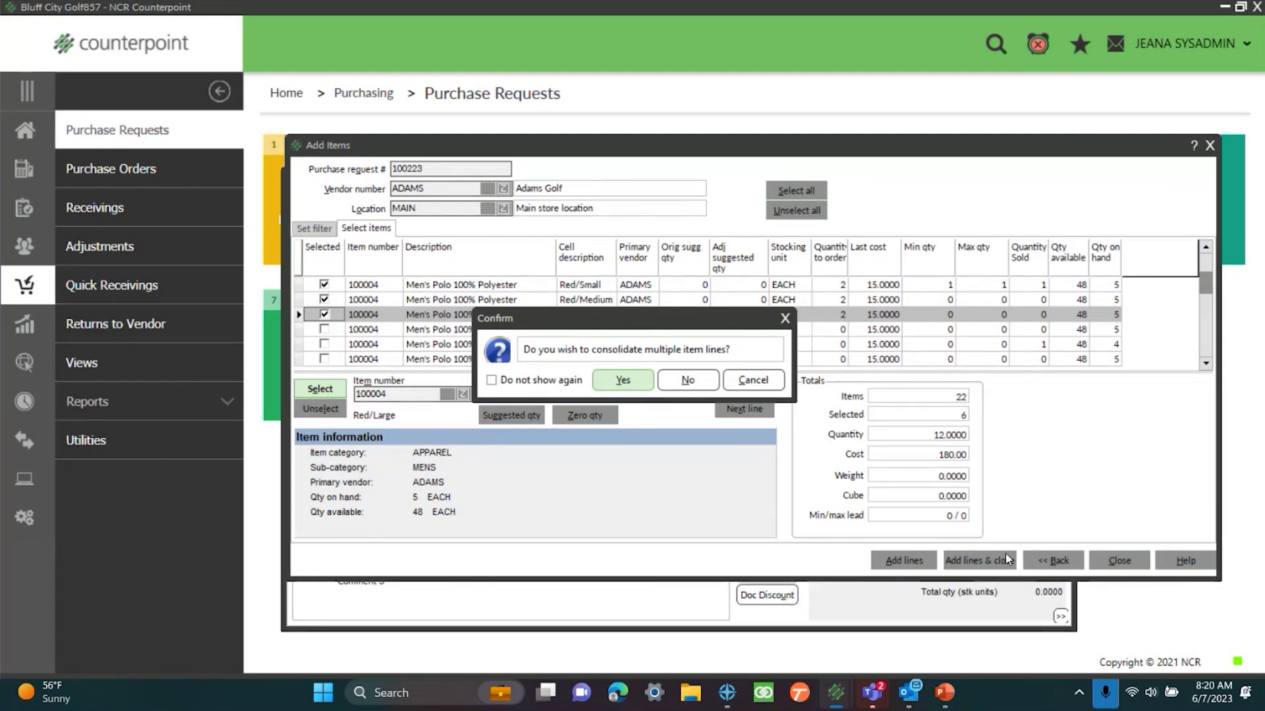
click(687, 381)
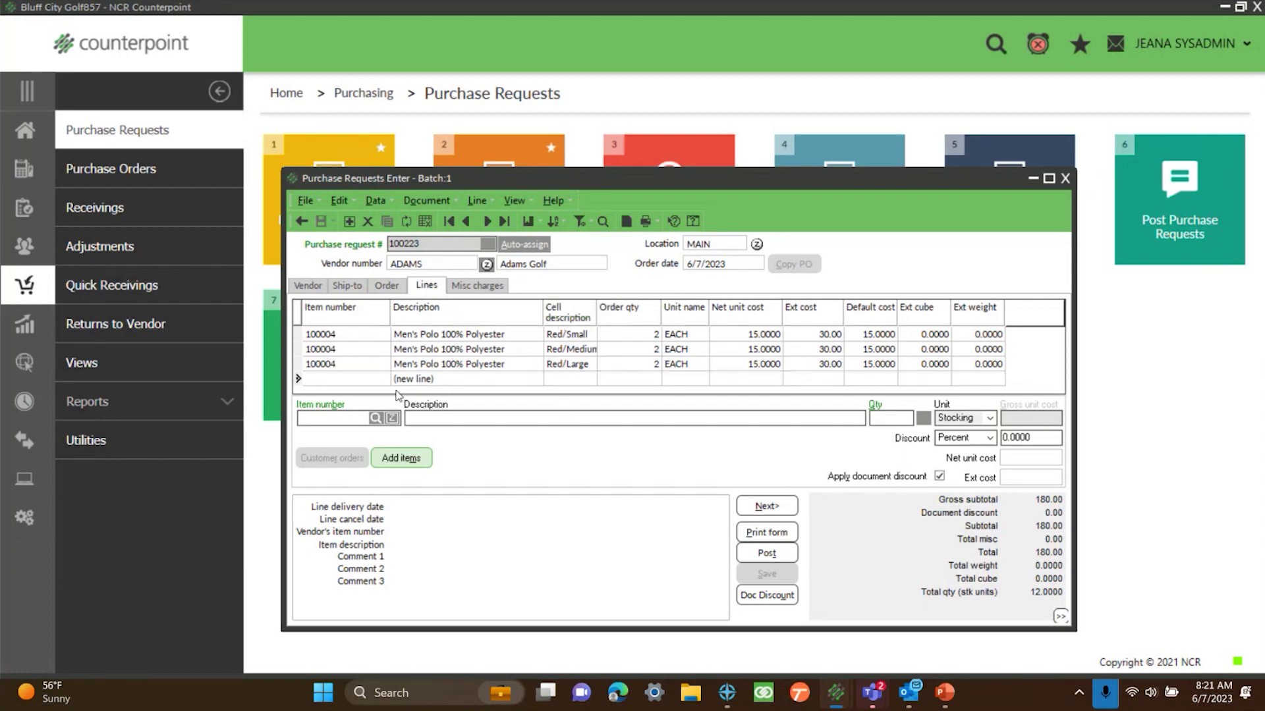
- Post the purchase request, view its Purchase Order Forms preview and close the preview
click(764, 556)
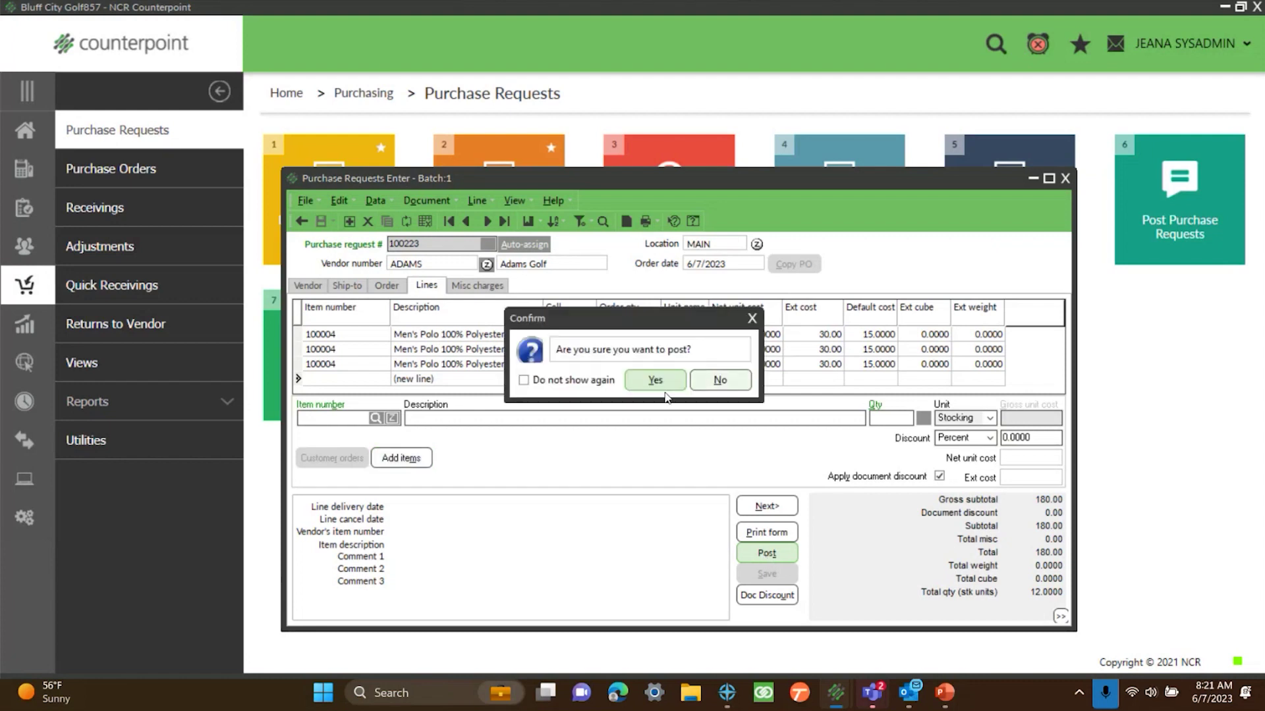
click(655, 380)
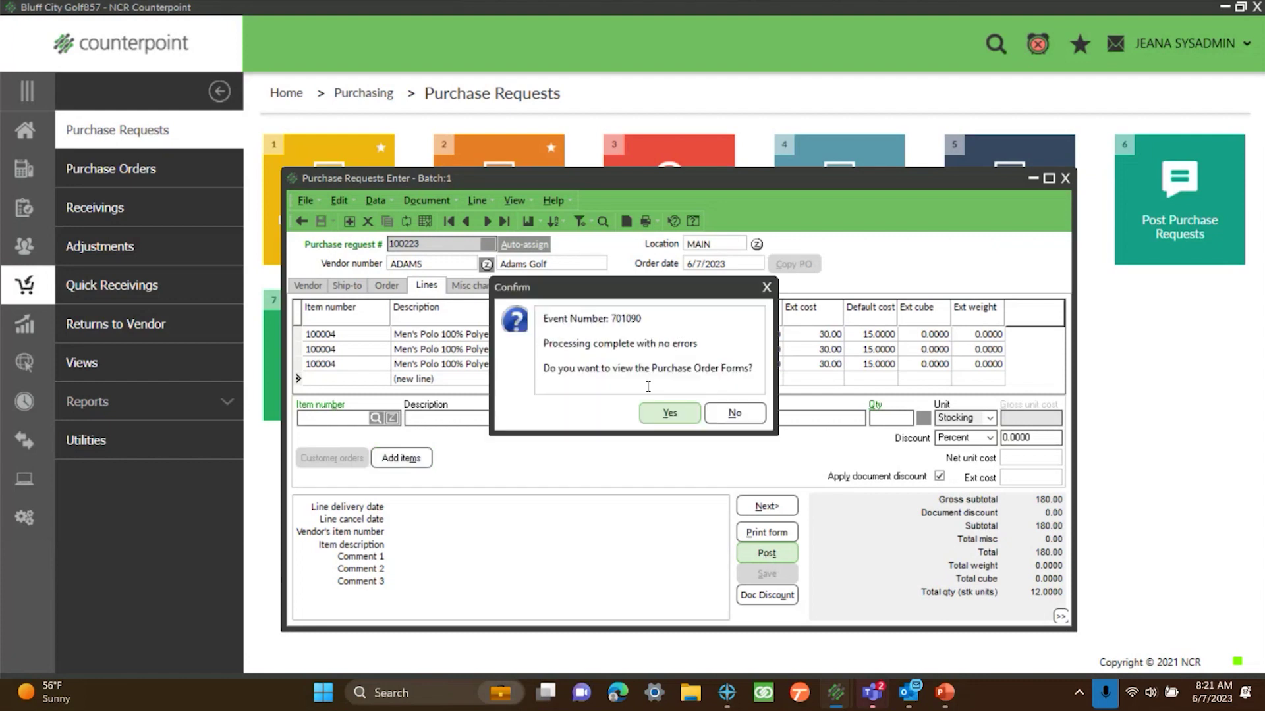
click(670, 413)
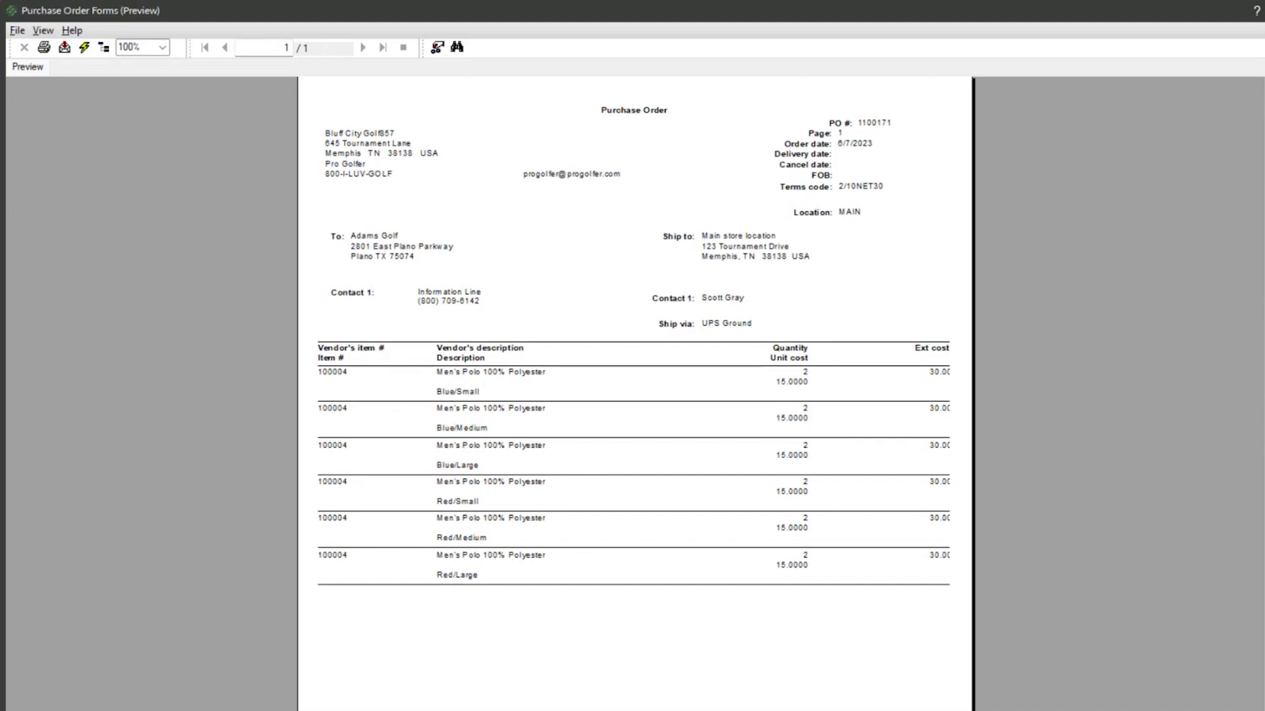
click(17, 30)
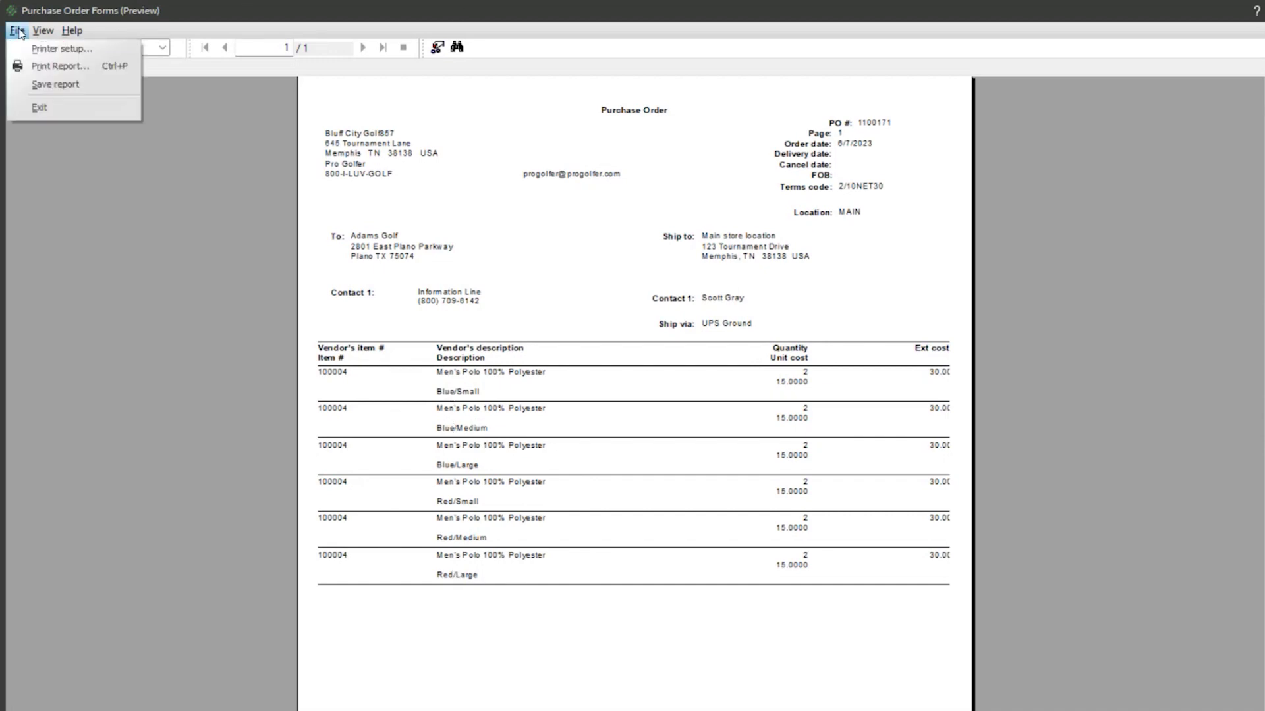
click(56, 108)
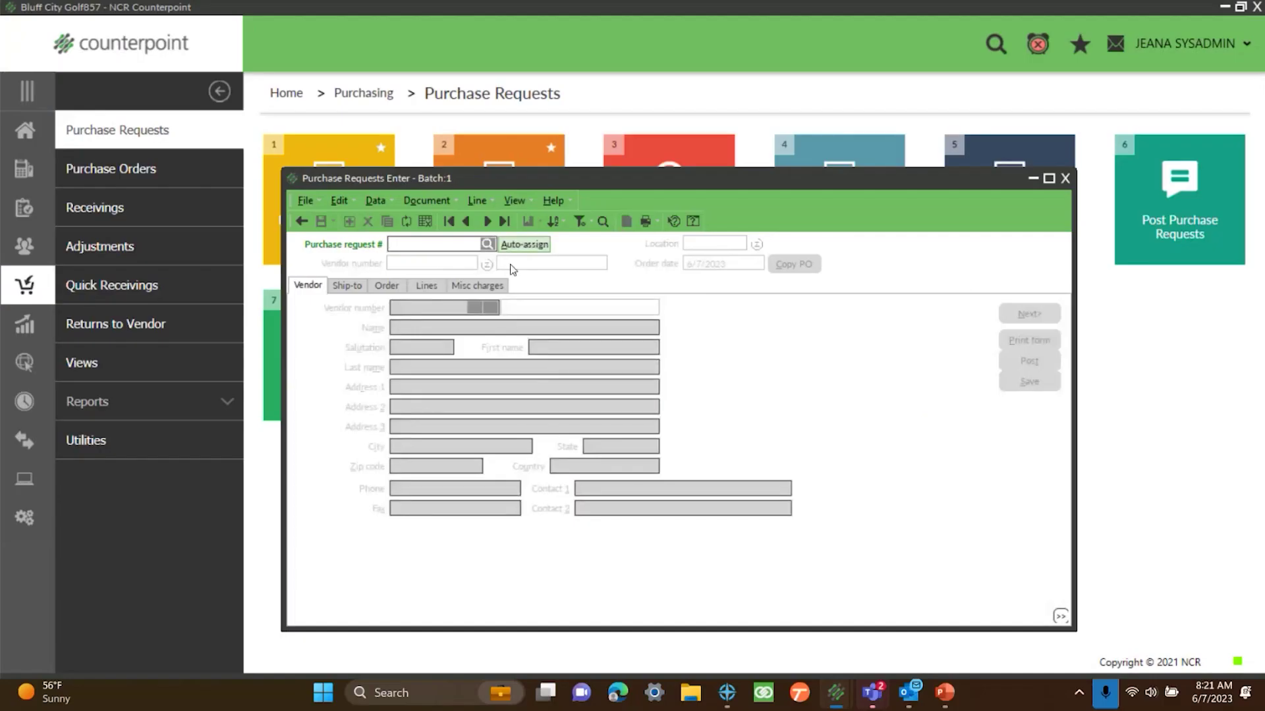
- Start a new auto-assigned purchase request for vendor ADAMS and open Add items from its lines, saving the request
text(ADAMS)
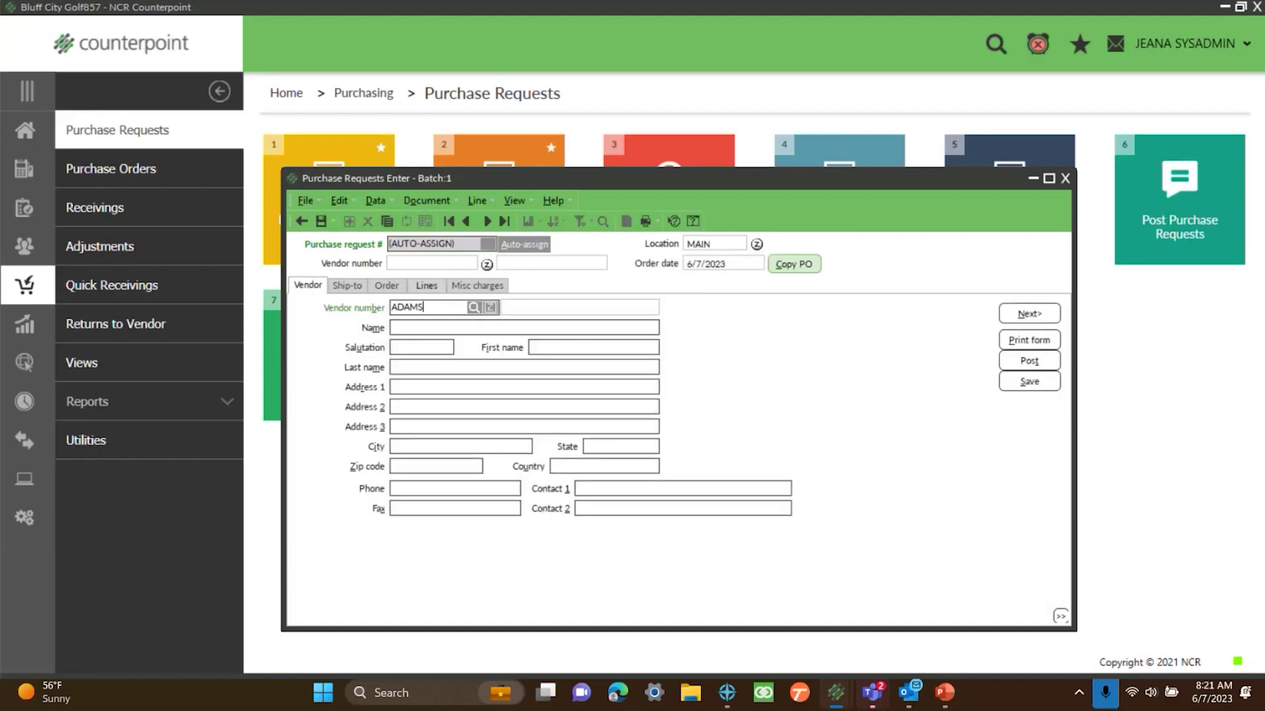
key(Tab)
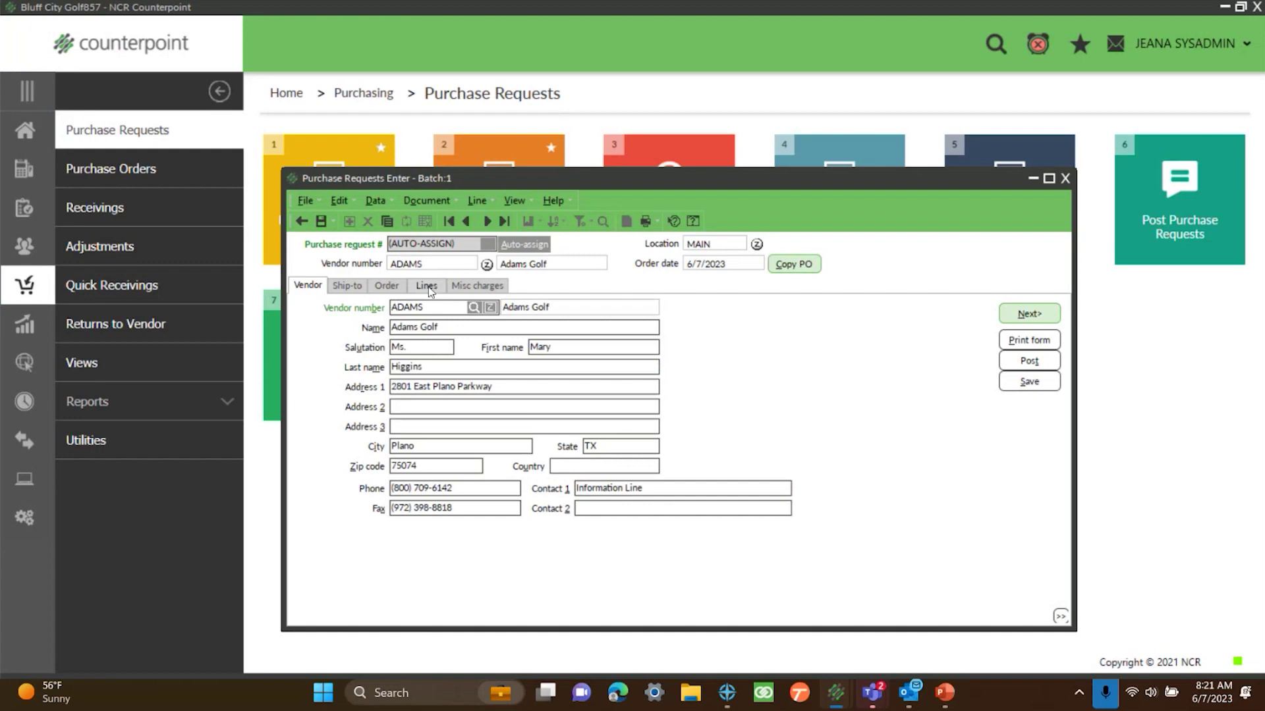
click(429, 286)
click(421, 456)
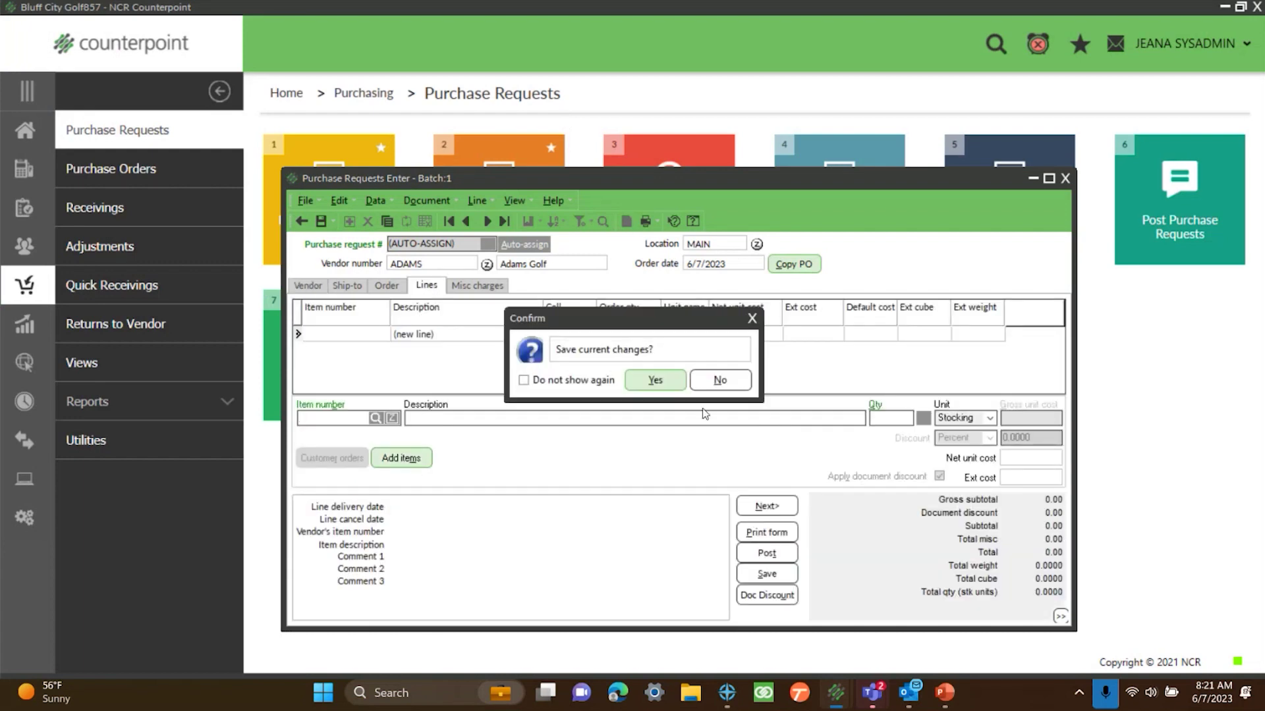
click(655, 380)
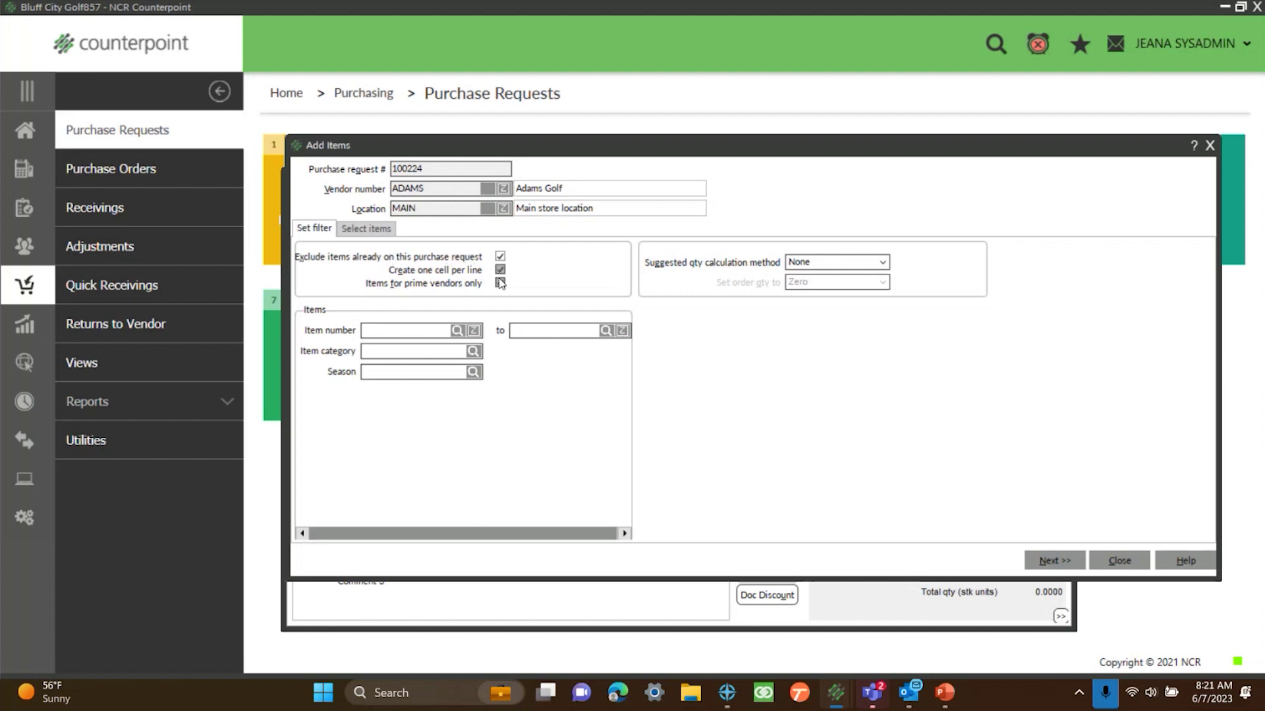
- Restrict the filter to prime vendor items, with Maximum as the suggested quantity calculation method and the order quantity set to Suggested quantity
click(500, 256)
click(881, 263)
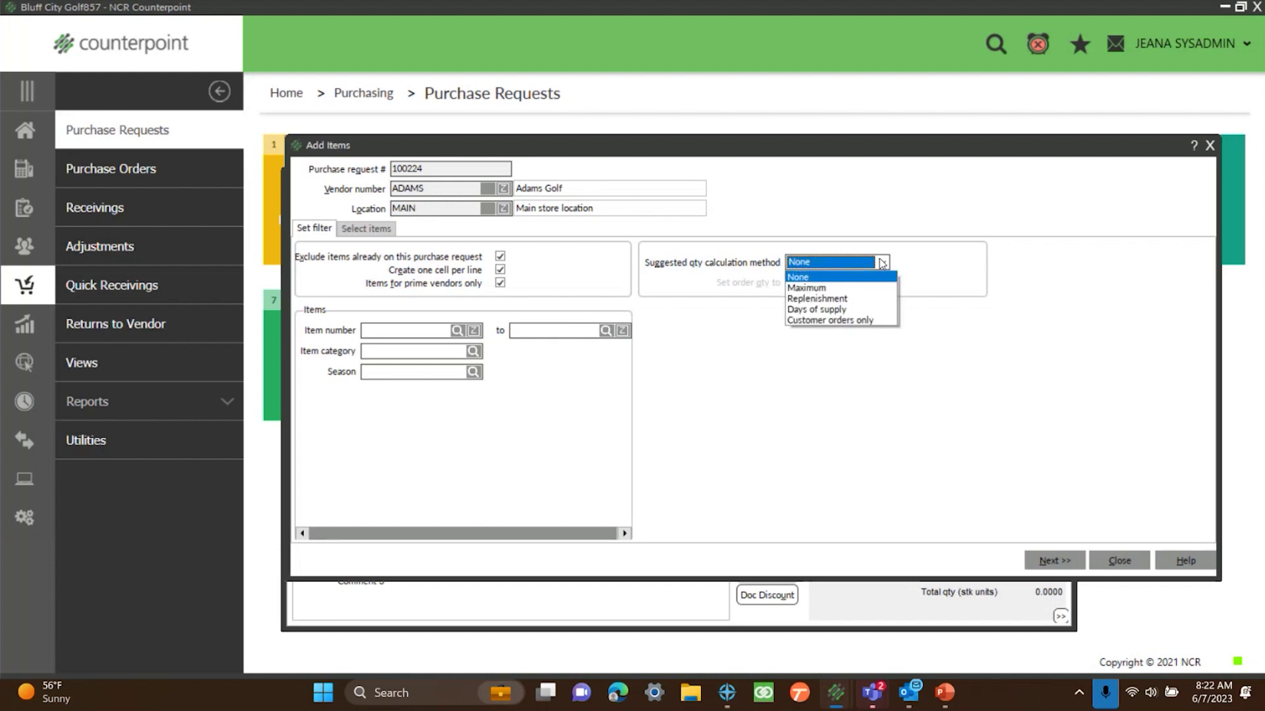
click(819, 289)
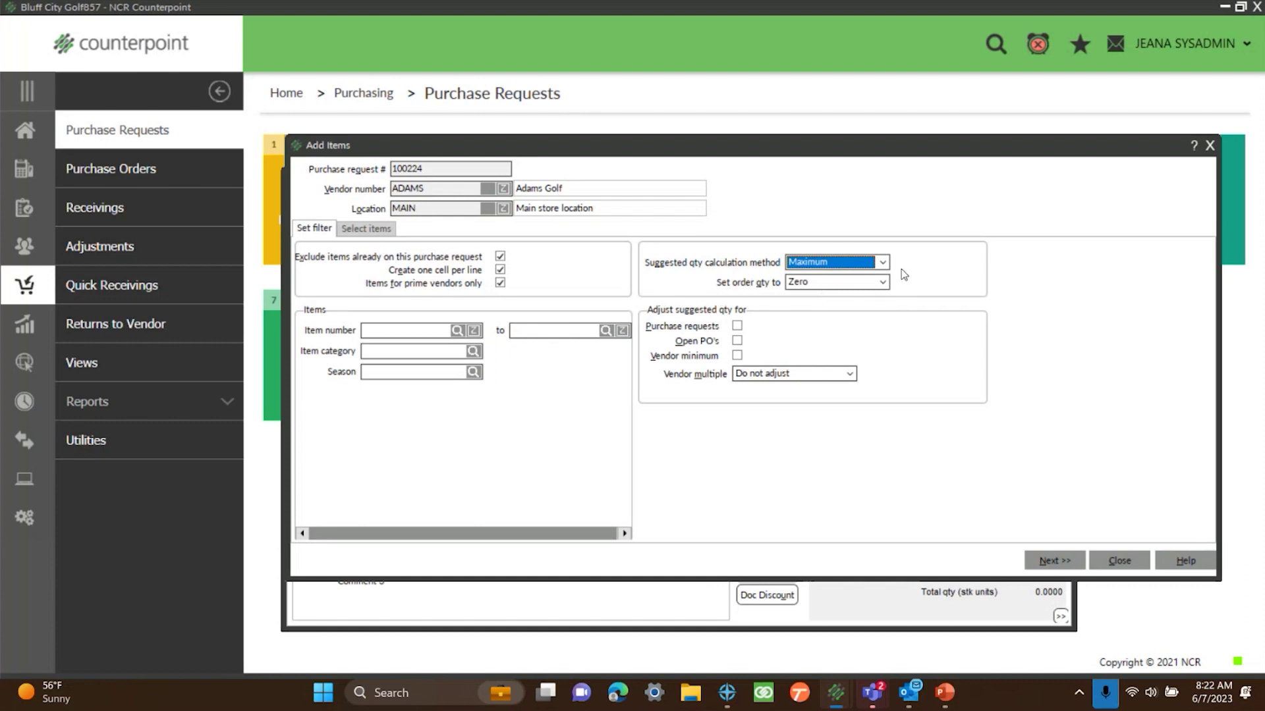
click(882, 282)
click(834, 297)
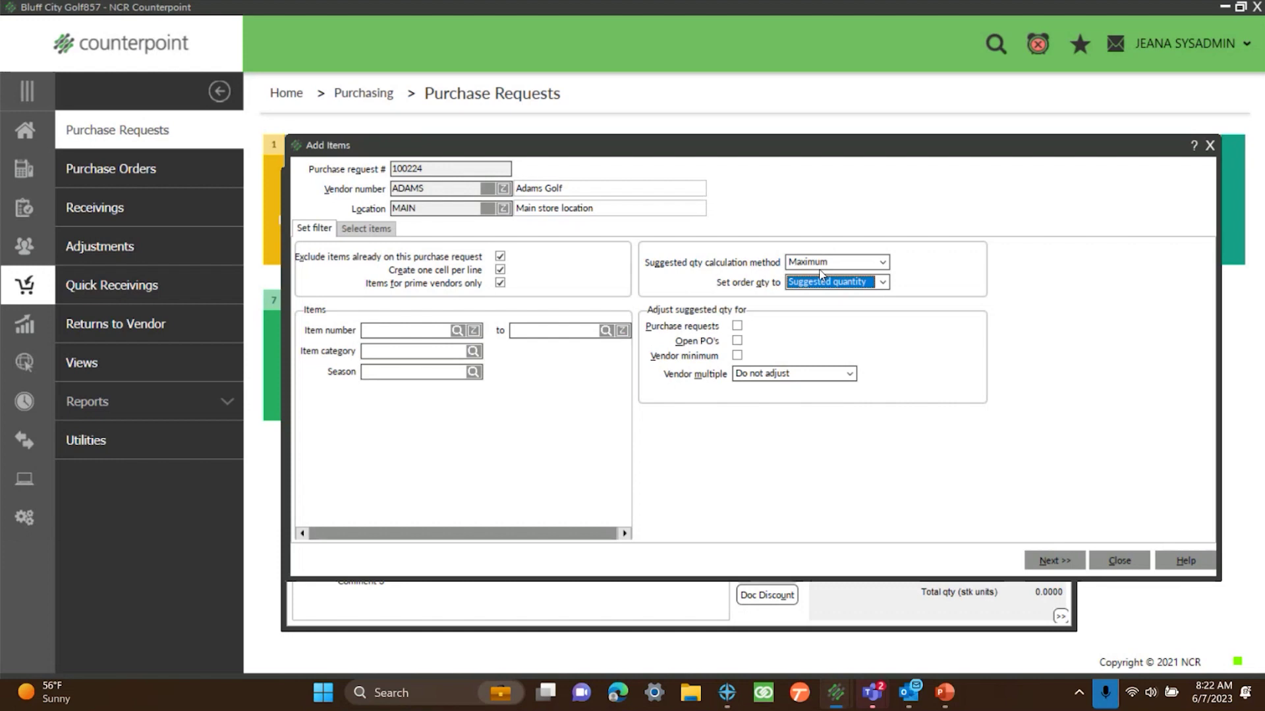
- List the vendor's items with their suggested quantities, accepting the unfiltered query, and return to the filter options
click(380, 231)
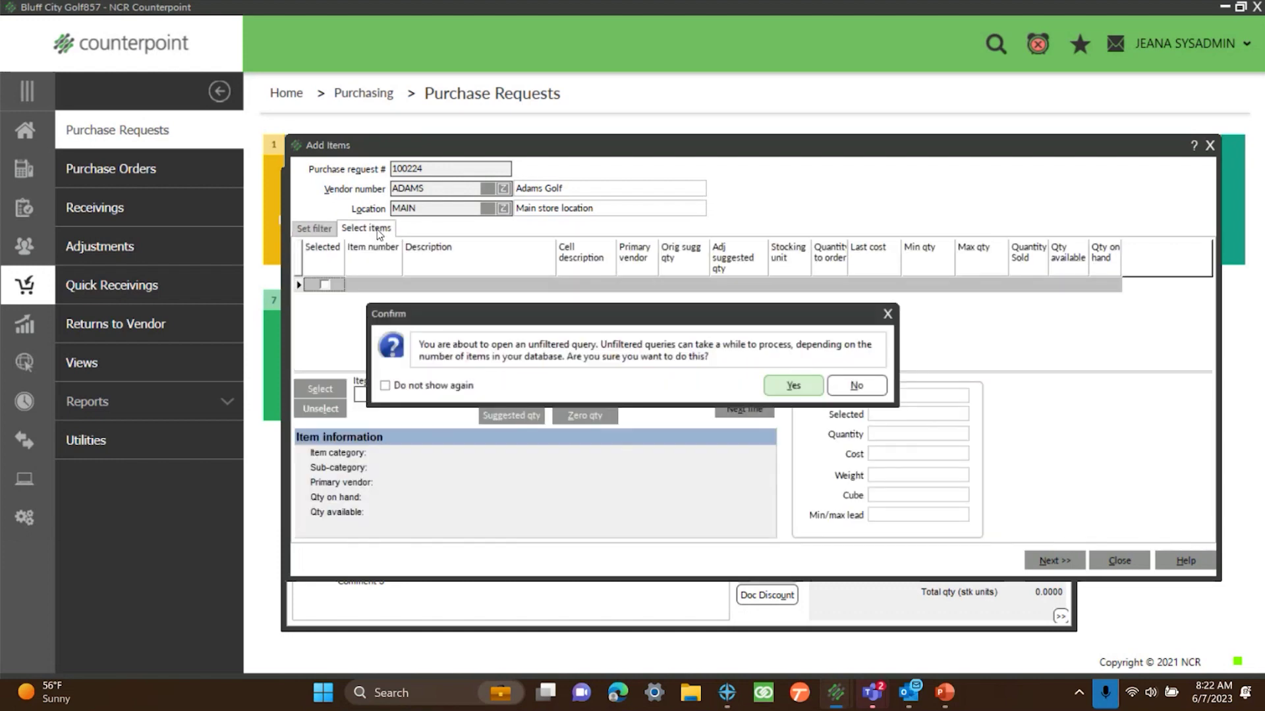
click(791, 384)
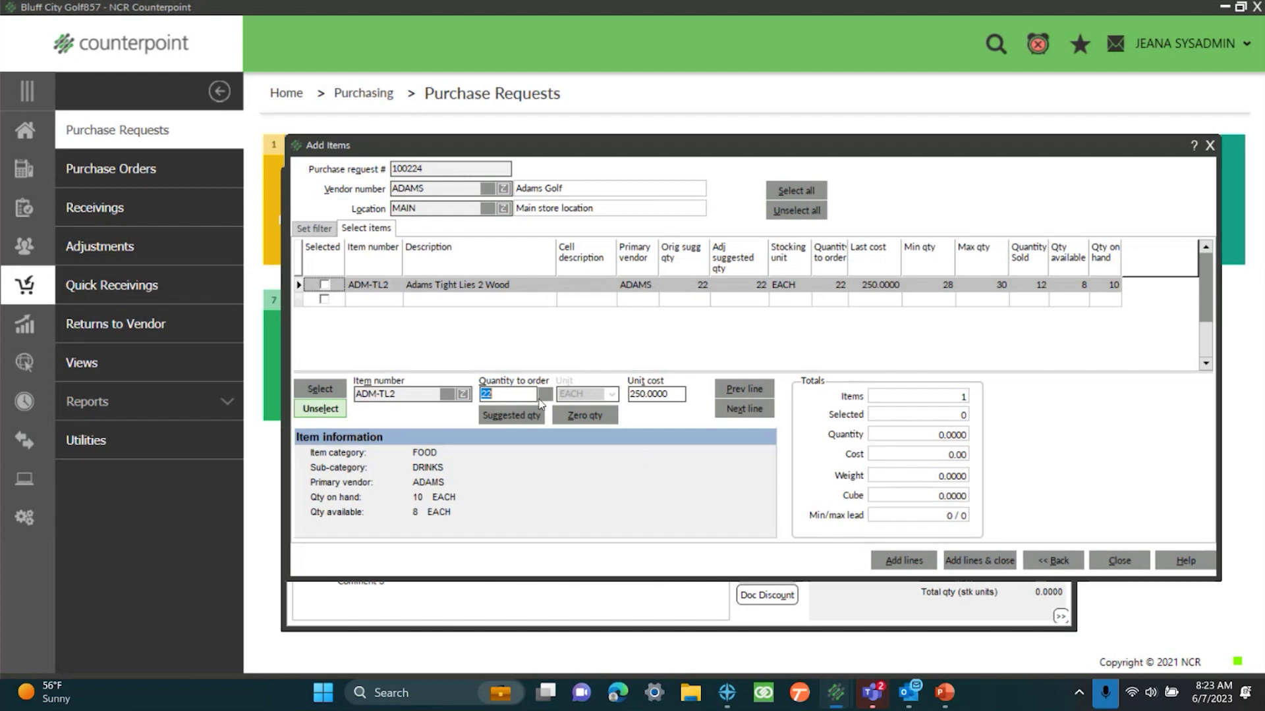
text(30)
click(309, 230)
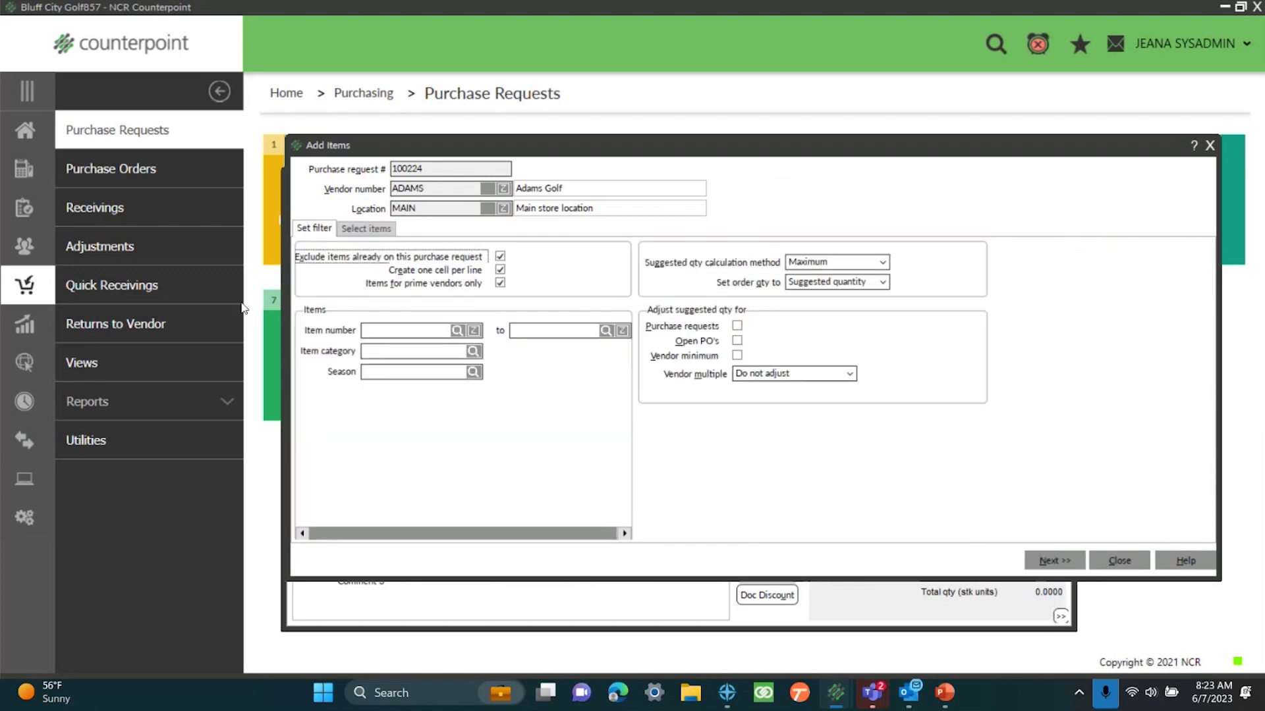
- Turn on suggested quantity adjustments for purchase requests, open PO's and vendor minimum, and look through the vendor multiple options
click(738, 325)
click(738, 325)
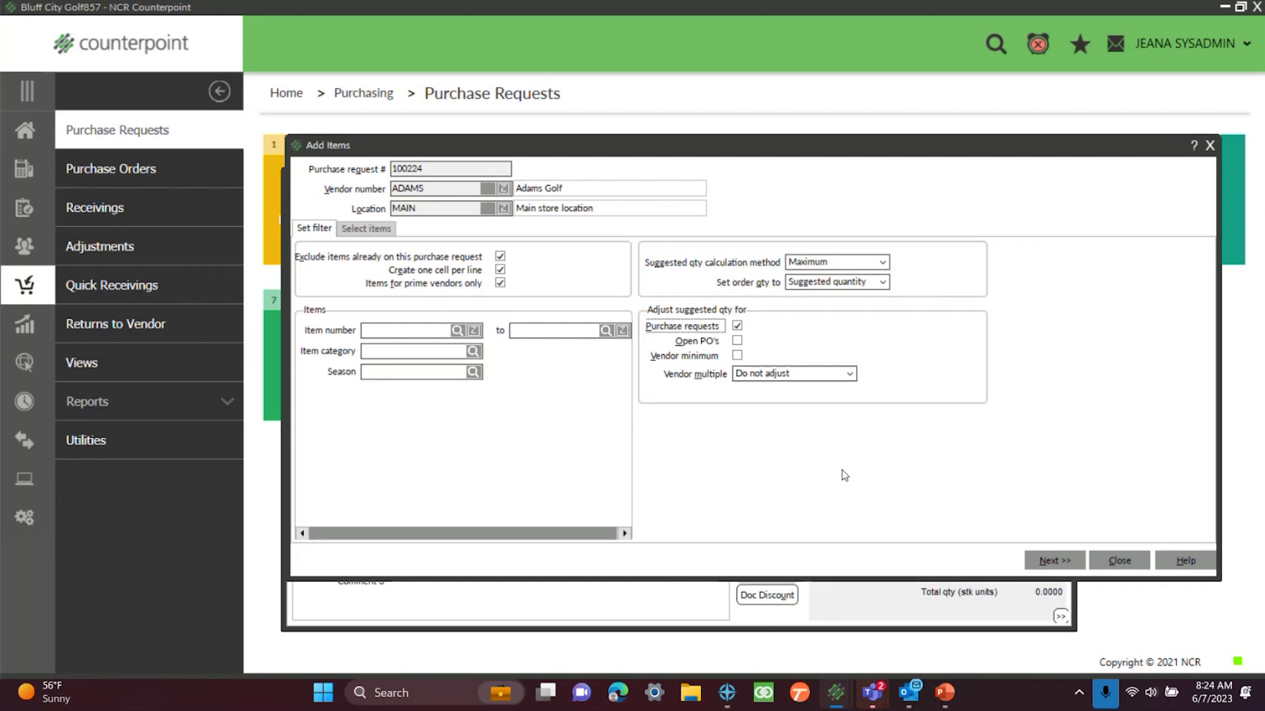
click(736, 341)
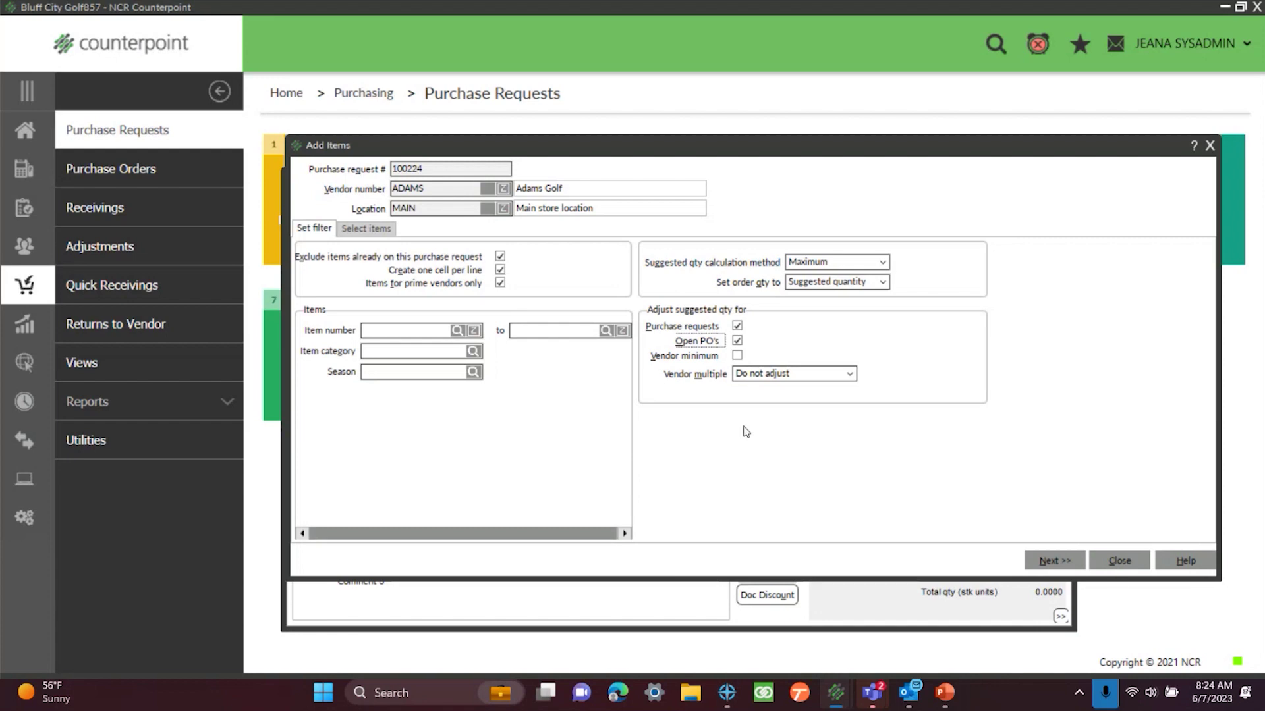
click(737, 356)
click(737, 356)
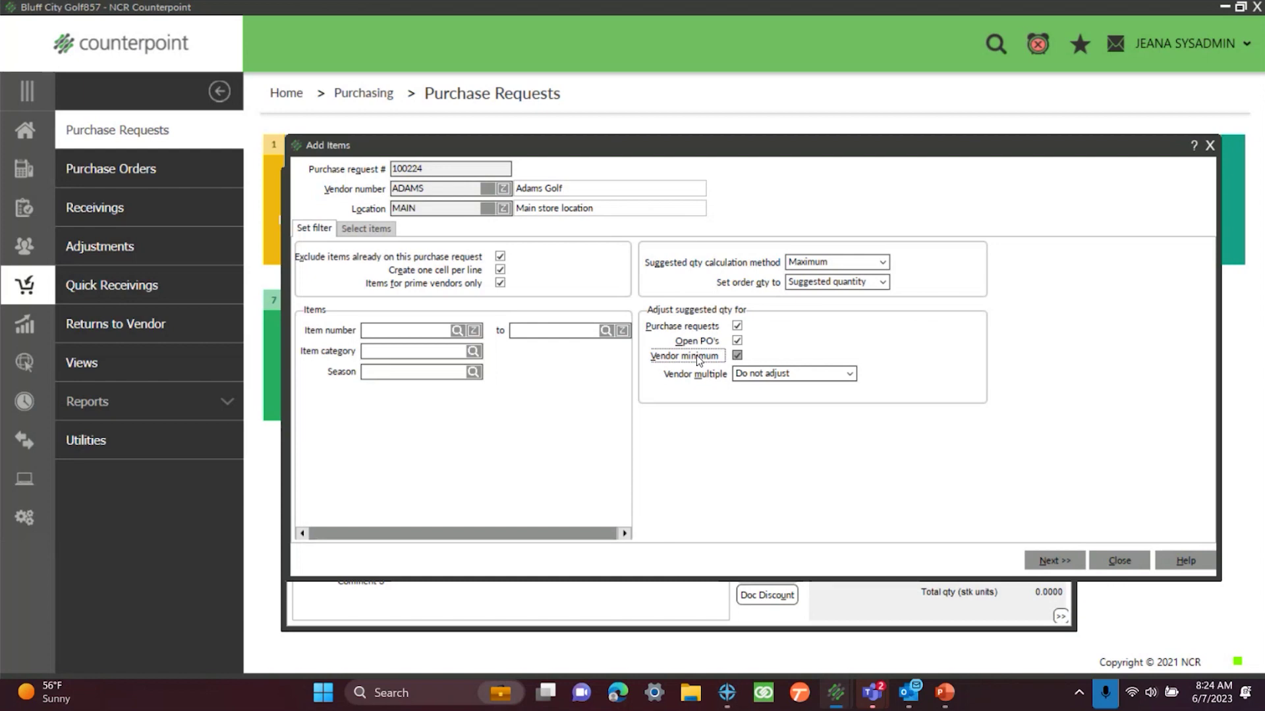
click(737, 356)
click(737, 355)
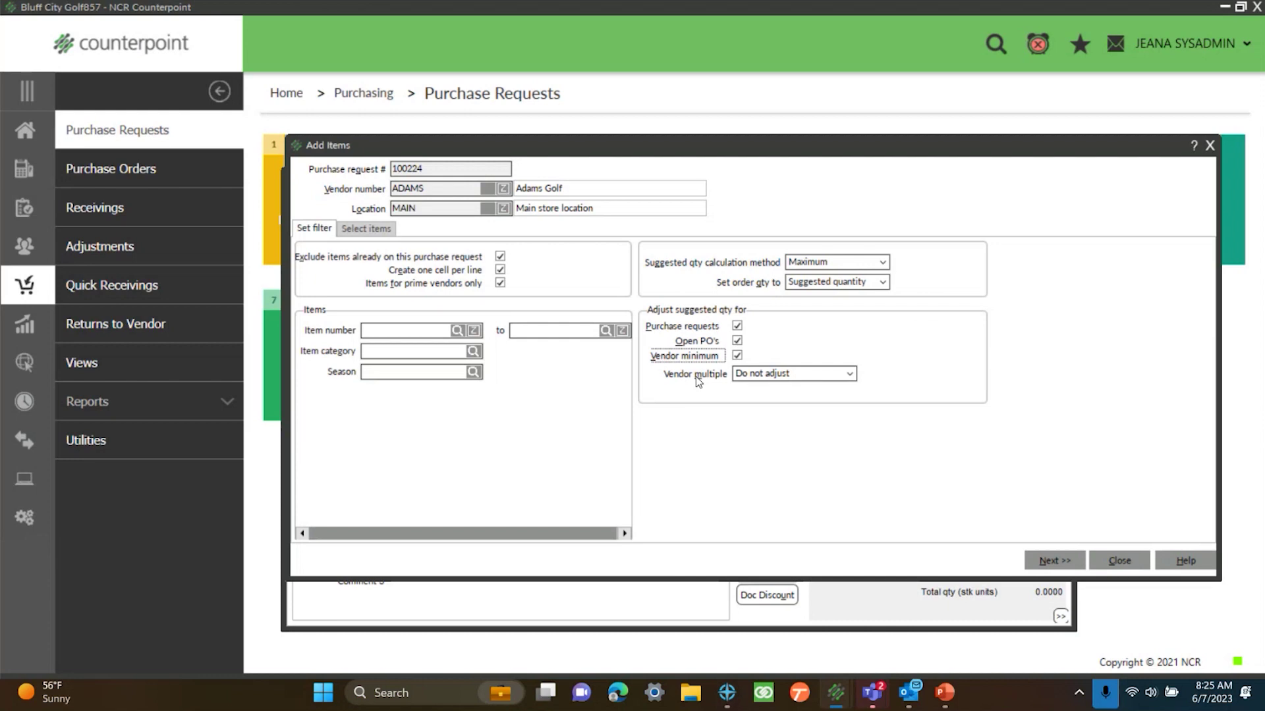
click(849, 374)
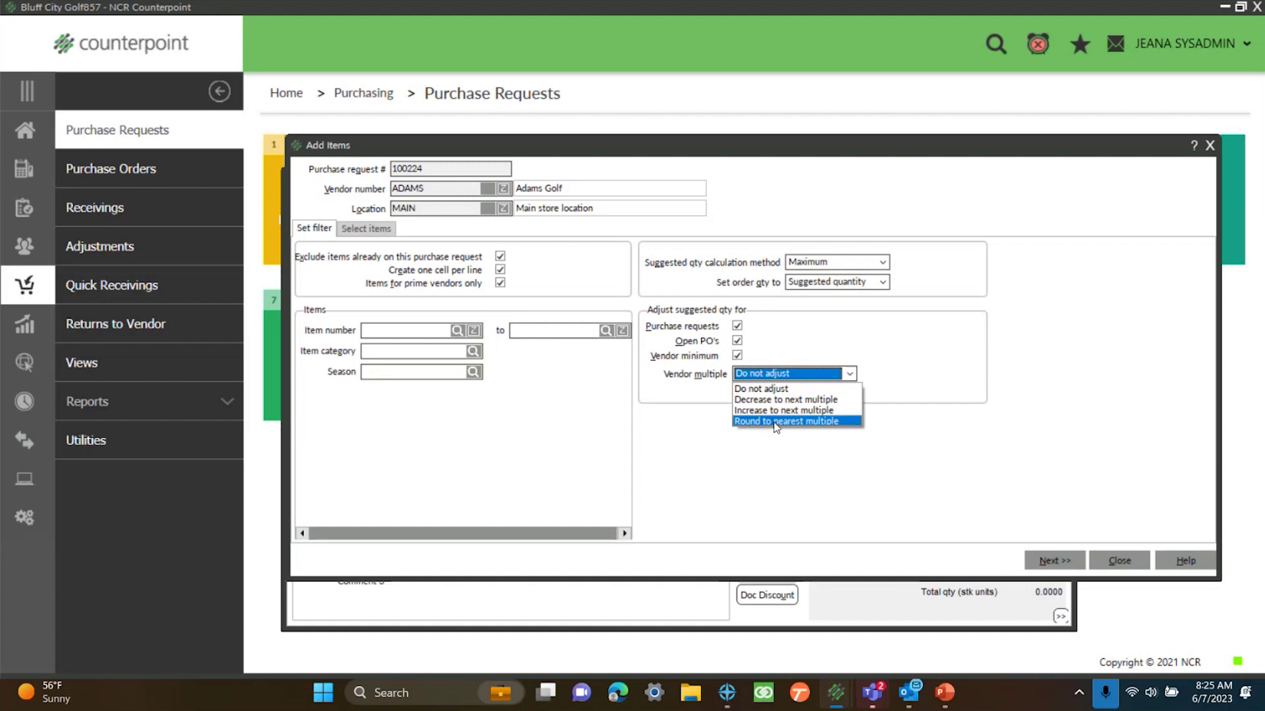
click(726, 499)
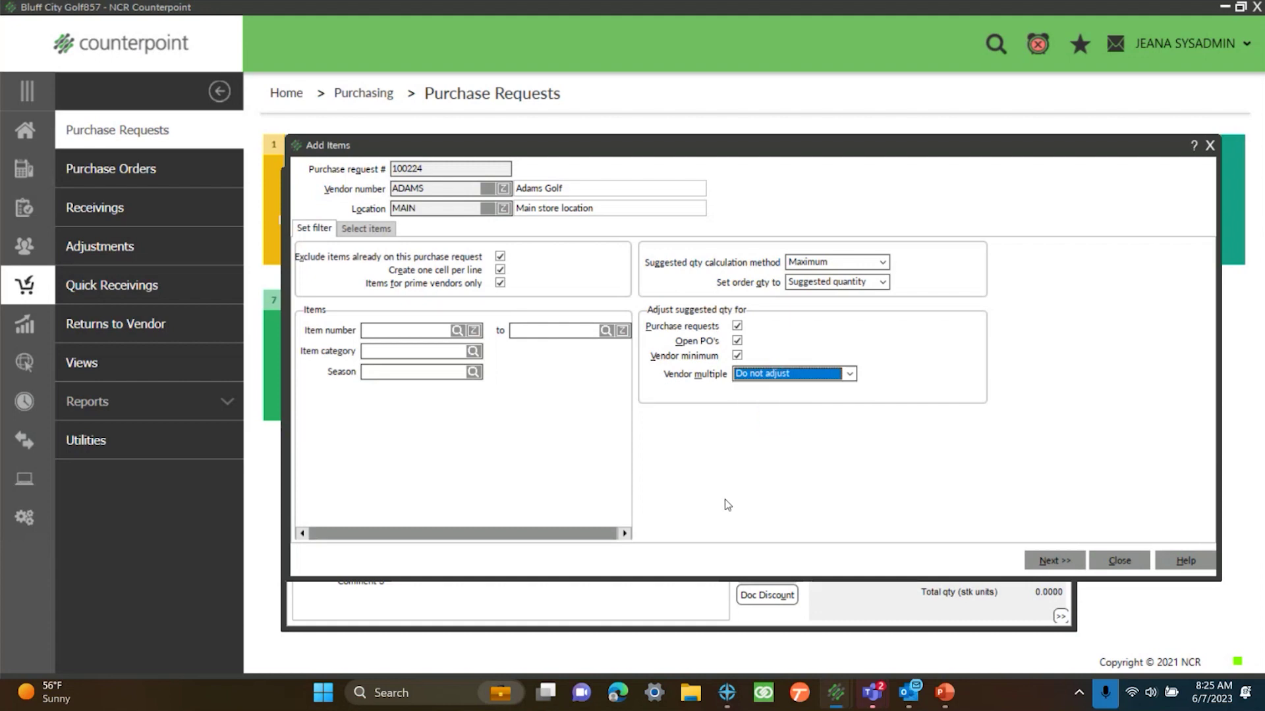
- Turn off the suggested quantity adjustments for vendor minimum, open PO's and purchase requests
click(737, 356)
click(738, 341)
click(737, 326)
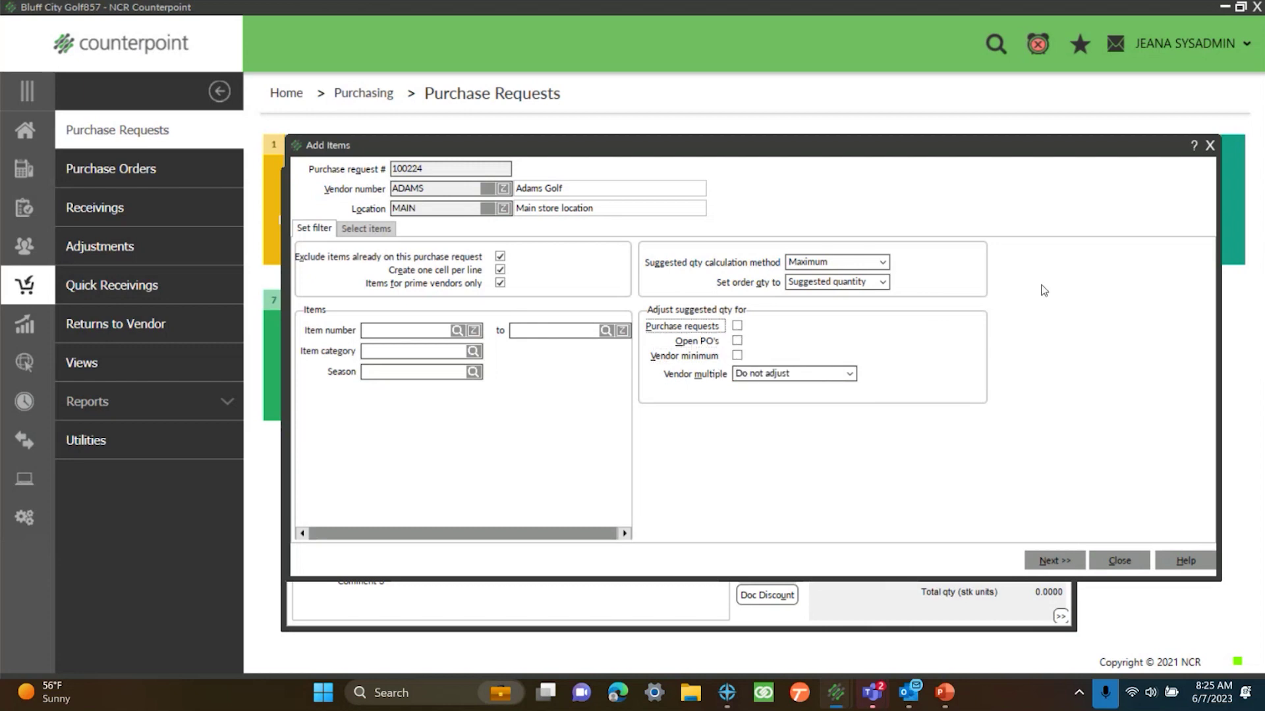
- Set the suggested quantity calculation method to Replenishment in the Add items filter
click(882, 262)
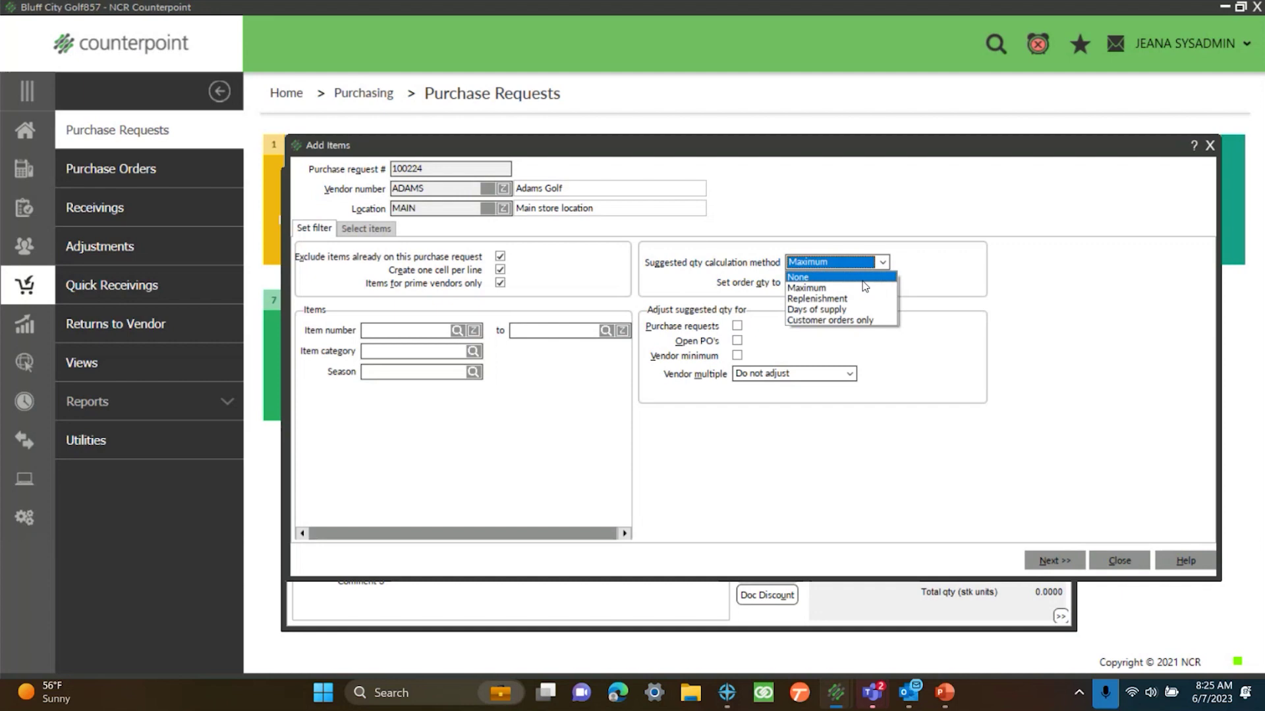
click(830, 300)
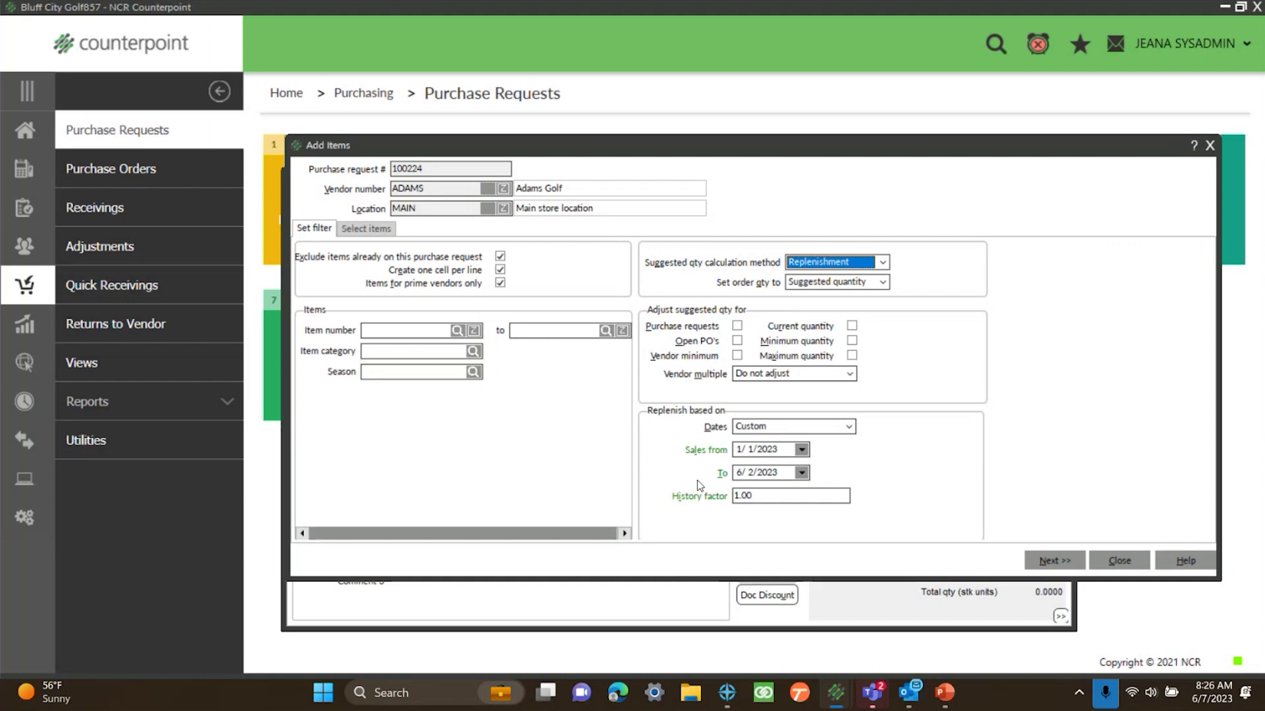
- Try history factors of 1.2, .90 and .80 for the replenishment calculation
double_click(753, 494)
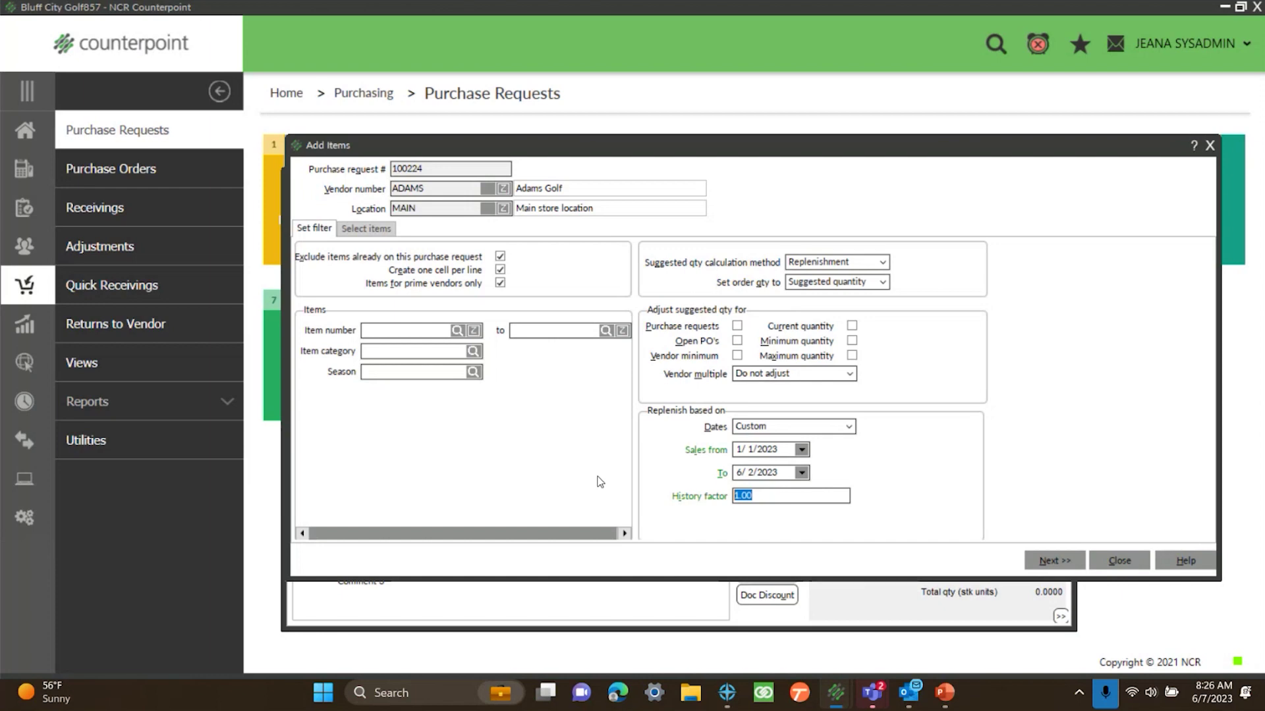
text(1.2)
key(BackSpace)
key(BackSpace)
key(BackSpace)
text(.)
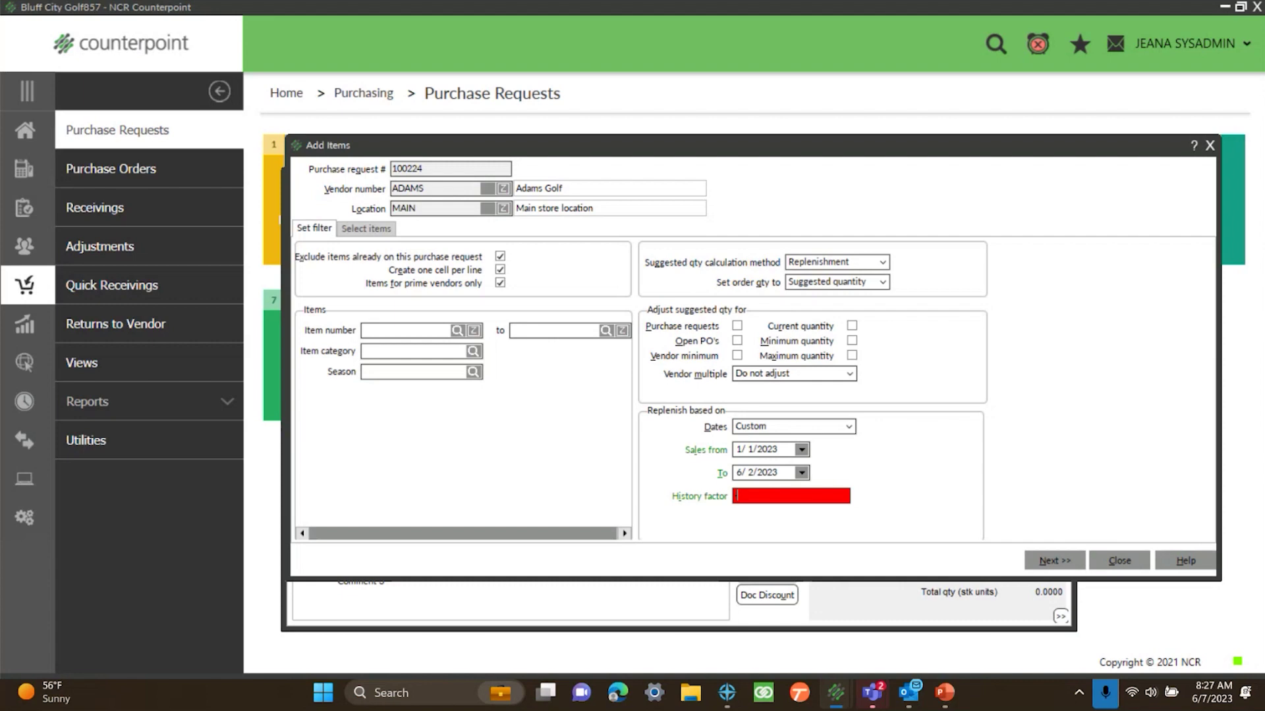
key(BackSpace)
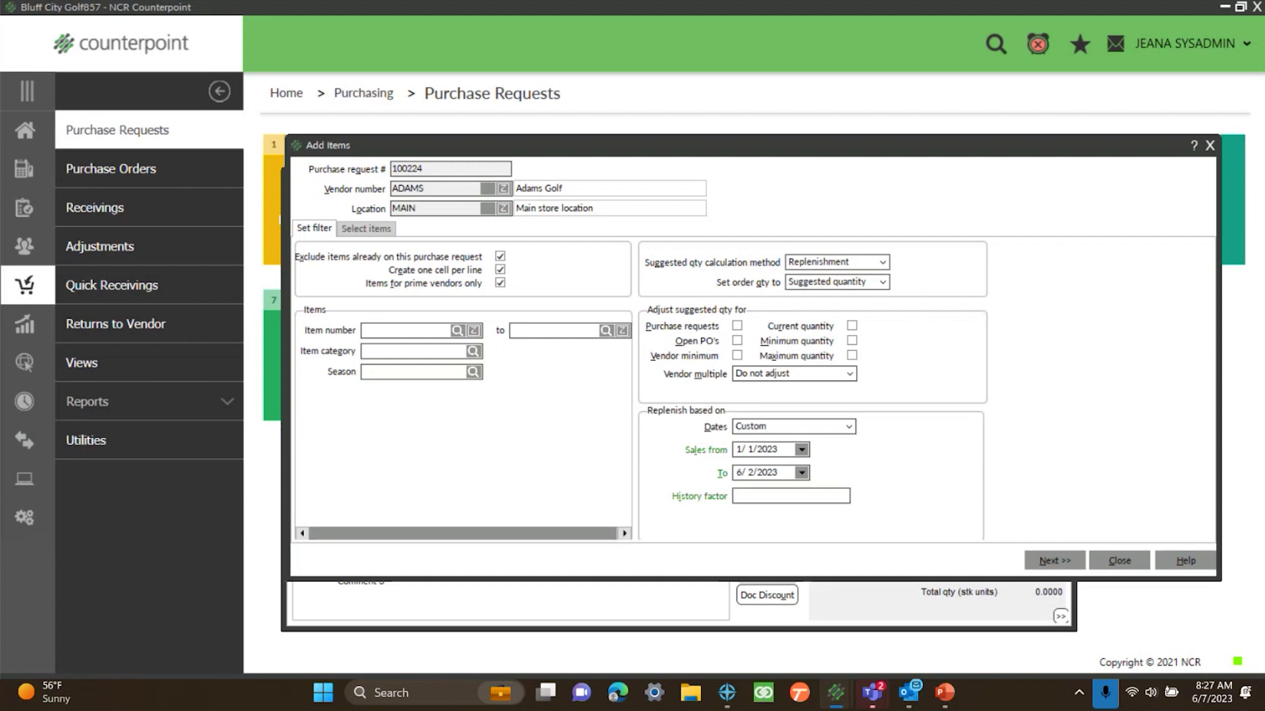
text(.90)
key(BackSpace)
key(BackSpace)
key(BackSpace)
text(.80)
key(BackSpace)
key(BackSpace)
key(BackSpace)
- Set the history factor to 1.0 and list the vendor's items, accepting the unfiltered query
text(1.0)
click(372, 230)
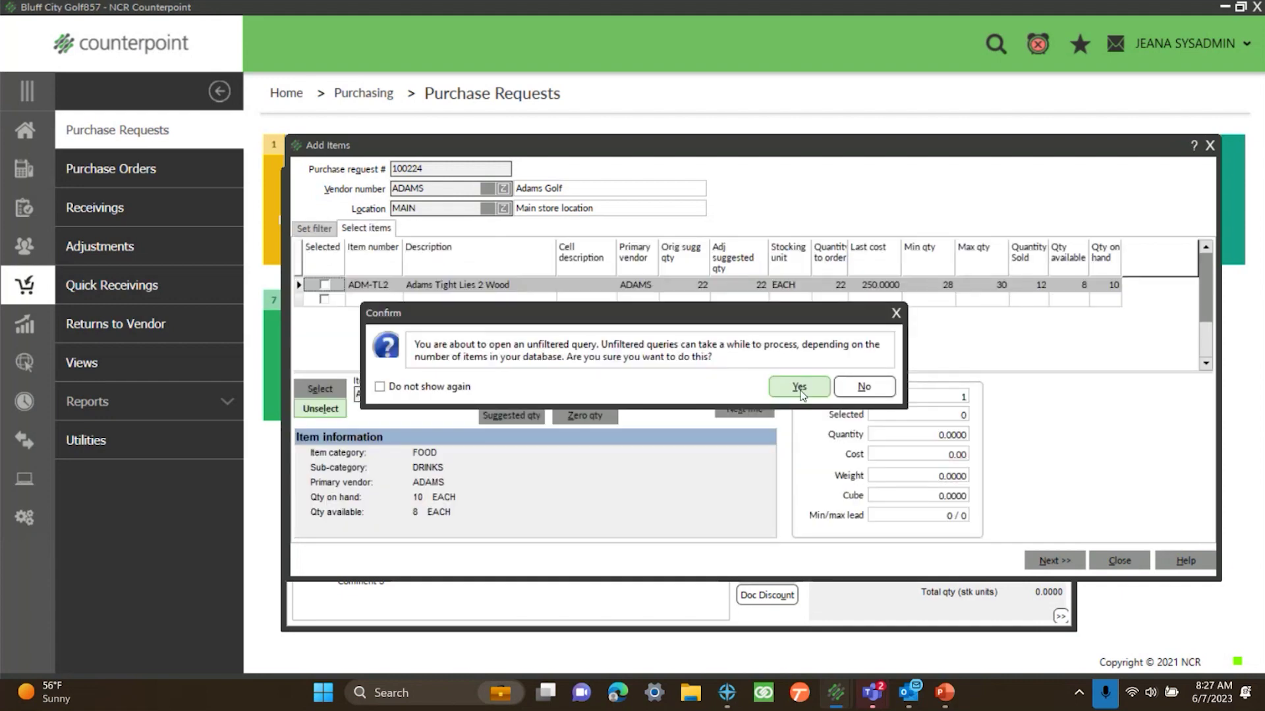
click(799, 387)
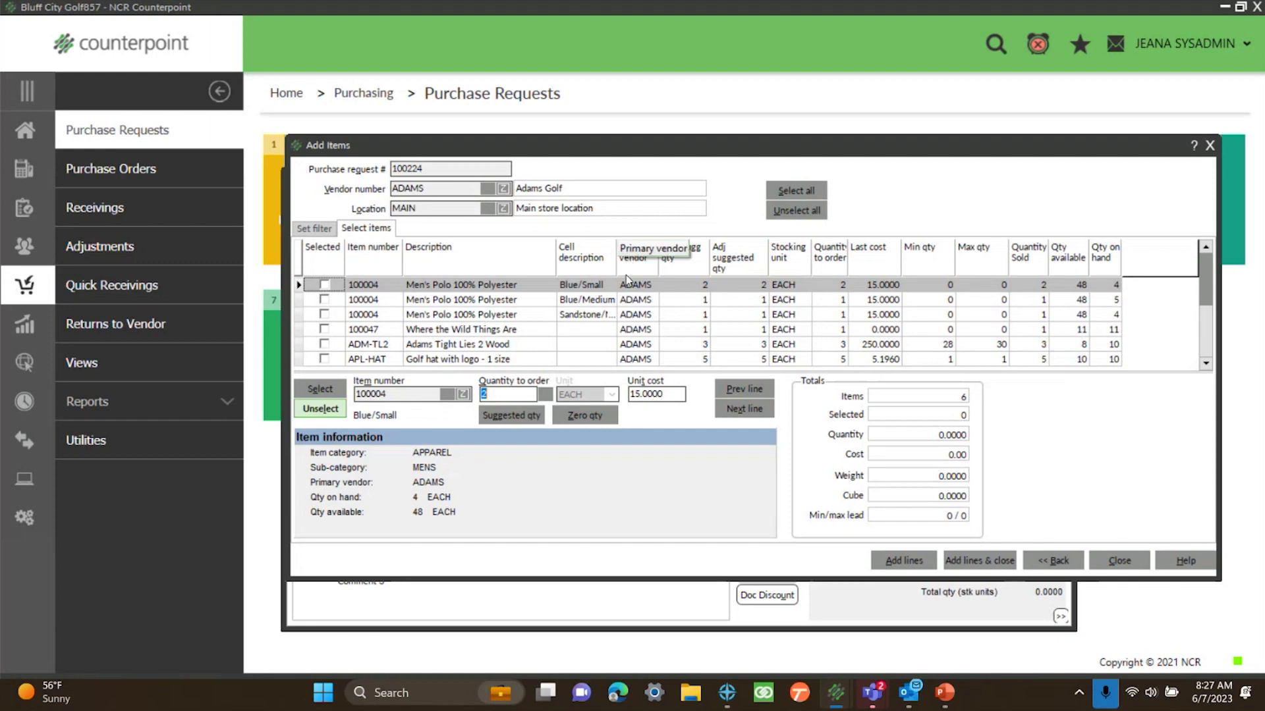
- Open the column designer for the item list and look through the hidden columns that could be added
right_click(685, 260)
click(710, 499)
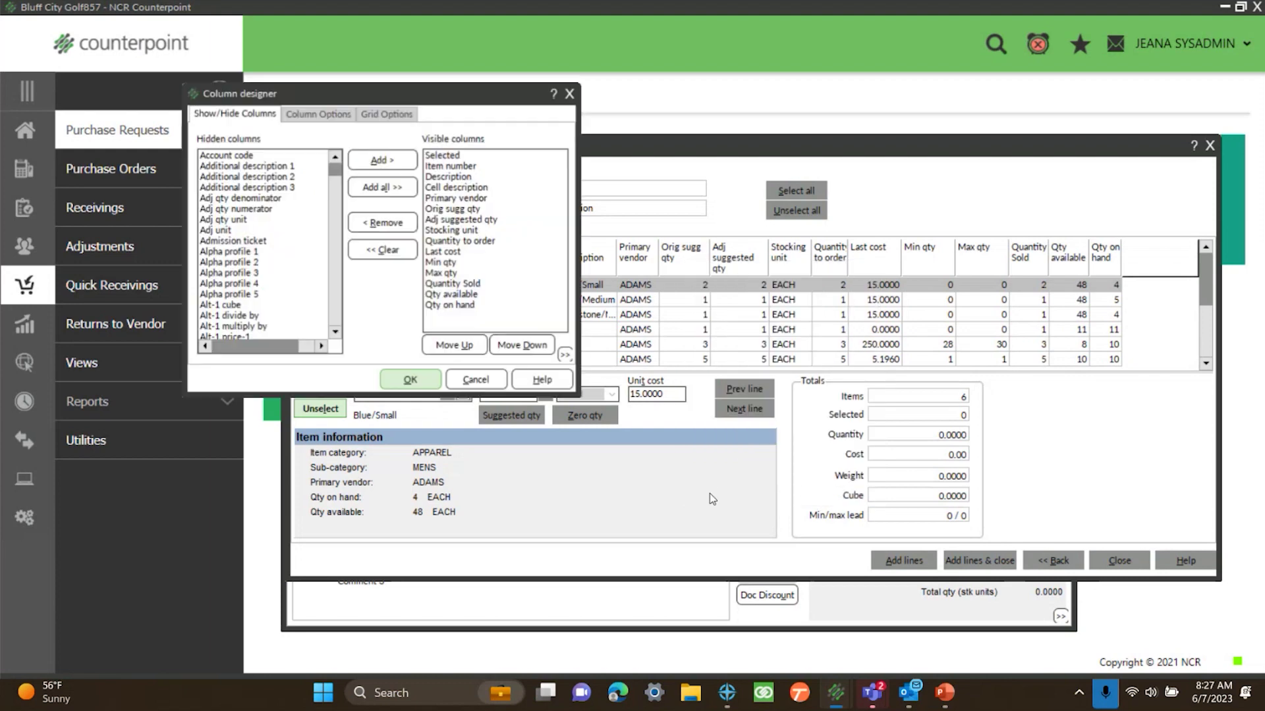
scroll(204, 285, down, 10)
scroll(205, 285, down, 15)
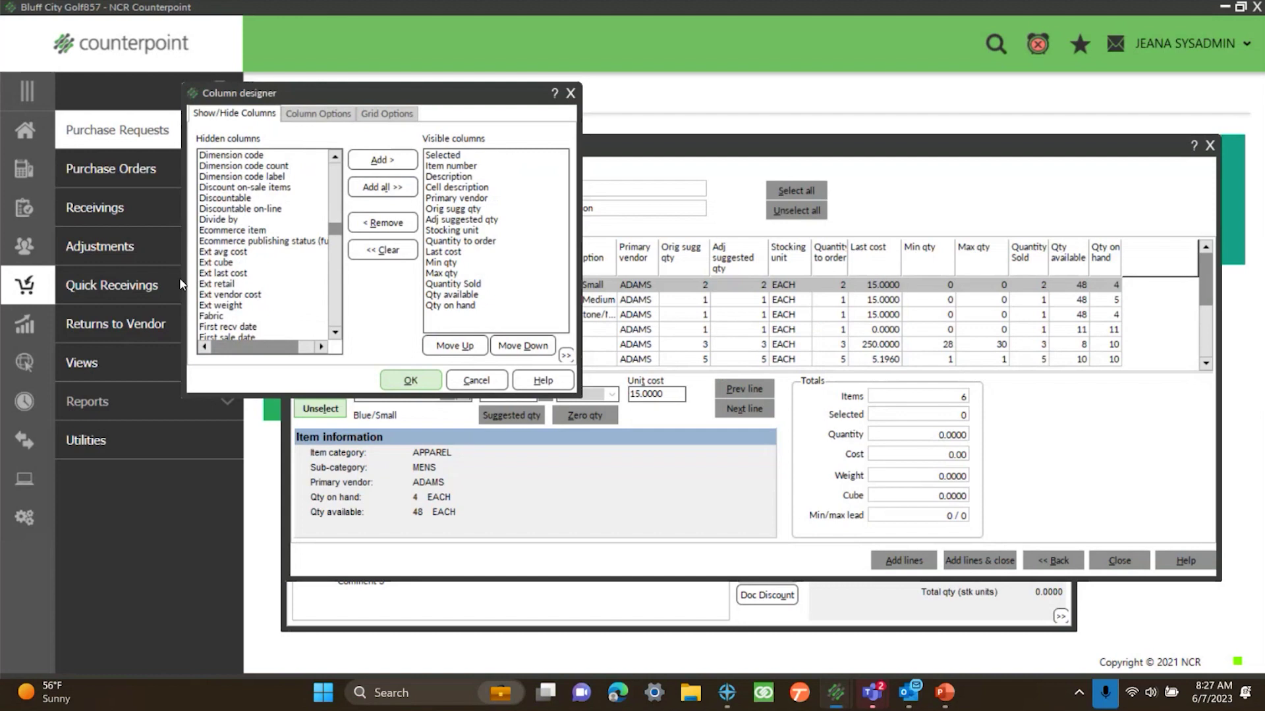
scroll(234, 280, down, 1)
scroll(233, 276, down, 20)
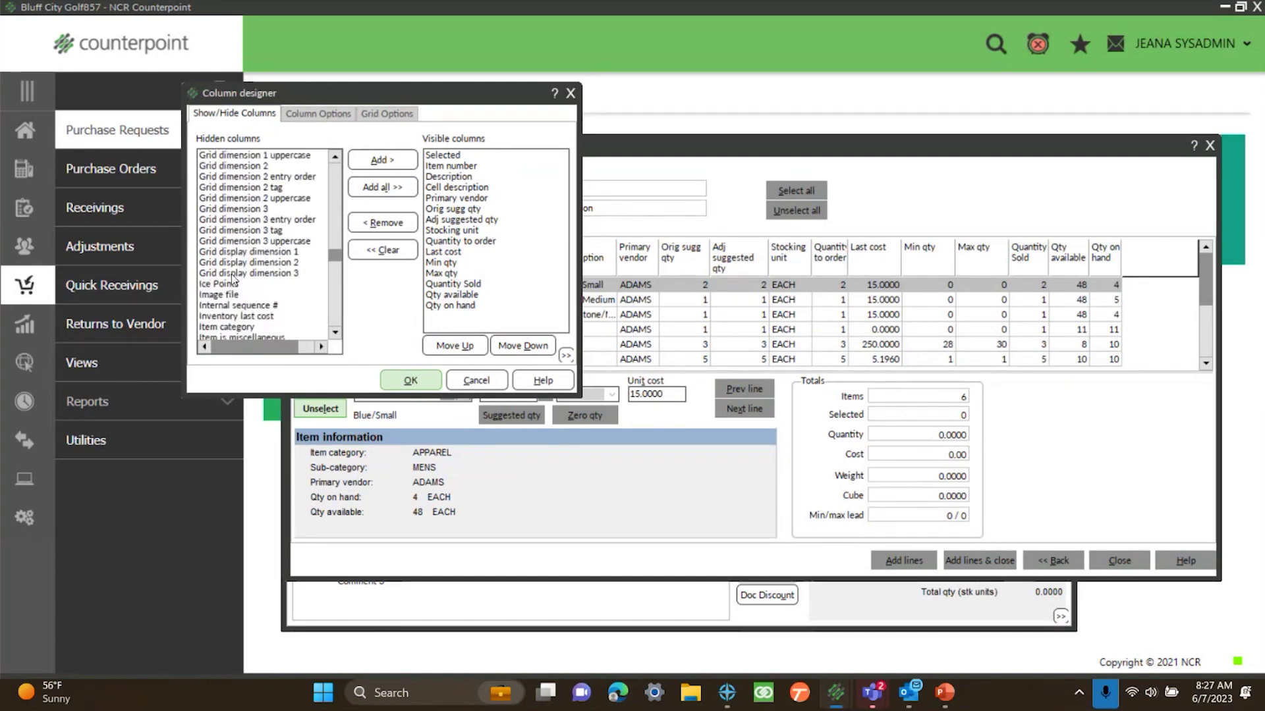
scroll(236, 276, down, 10)
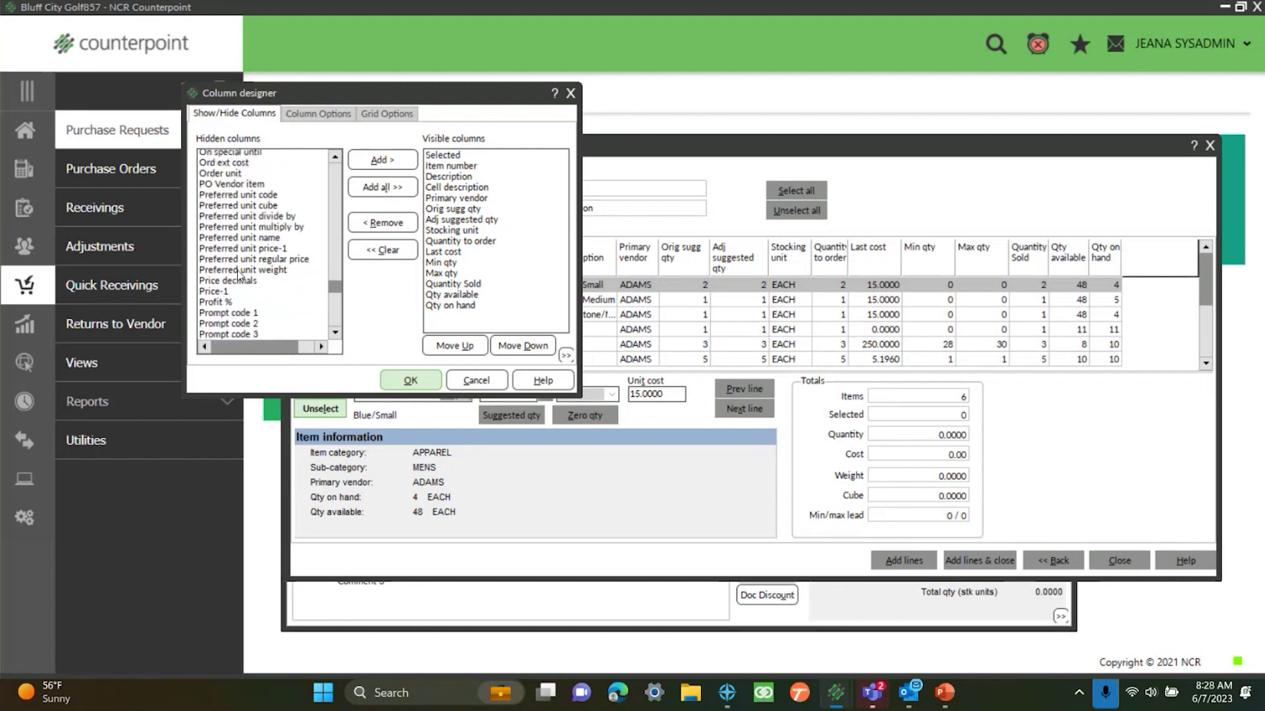
scroll(240, 277, down, 6)
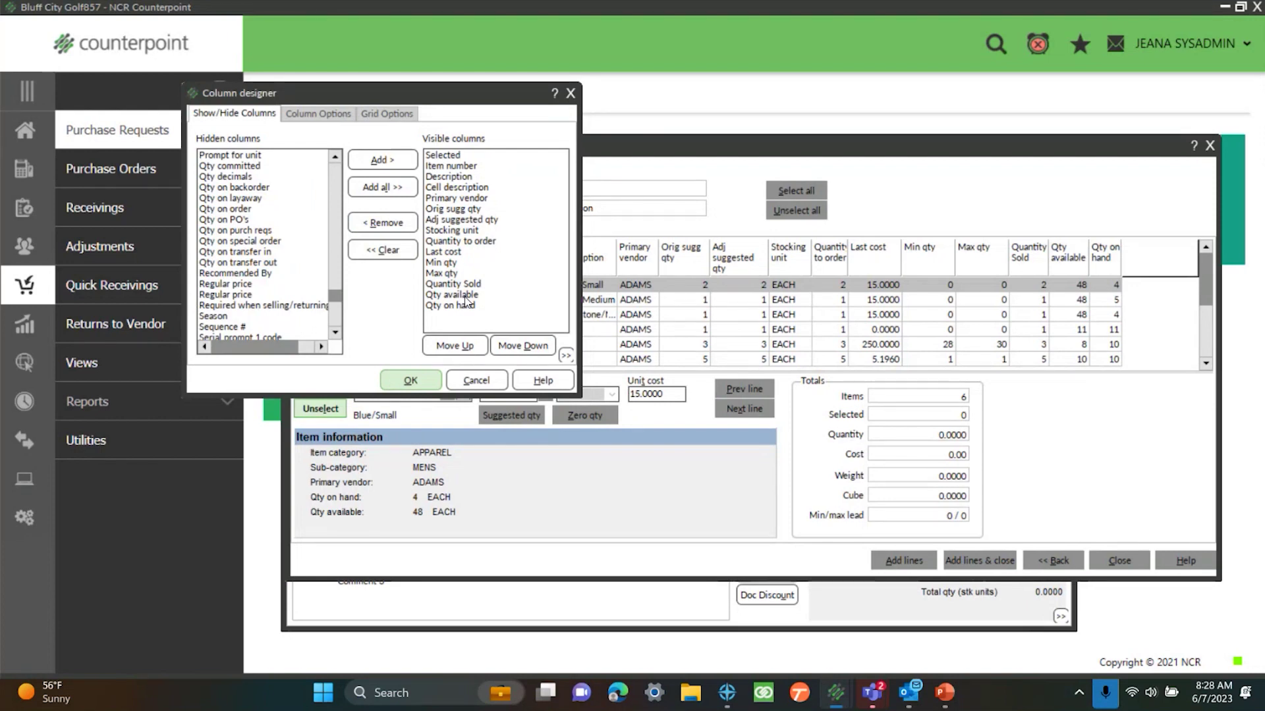
- Review the column options of Quantity Sold, including its title, and accept the column designer
click(320, 116)
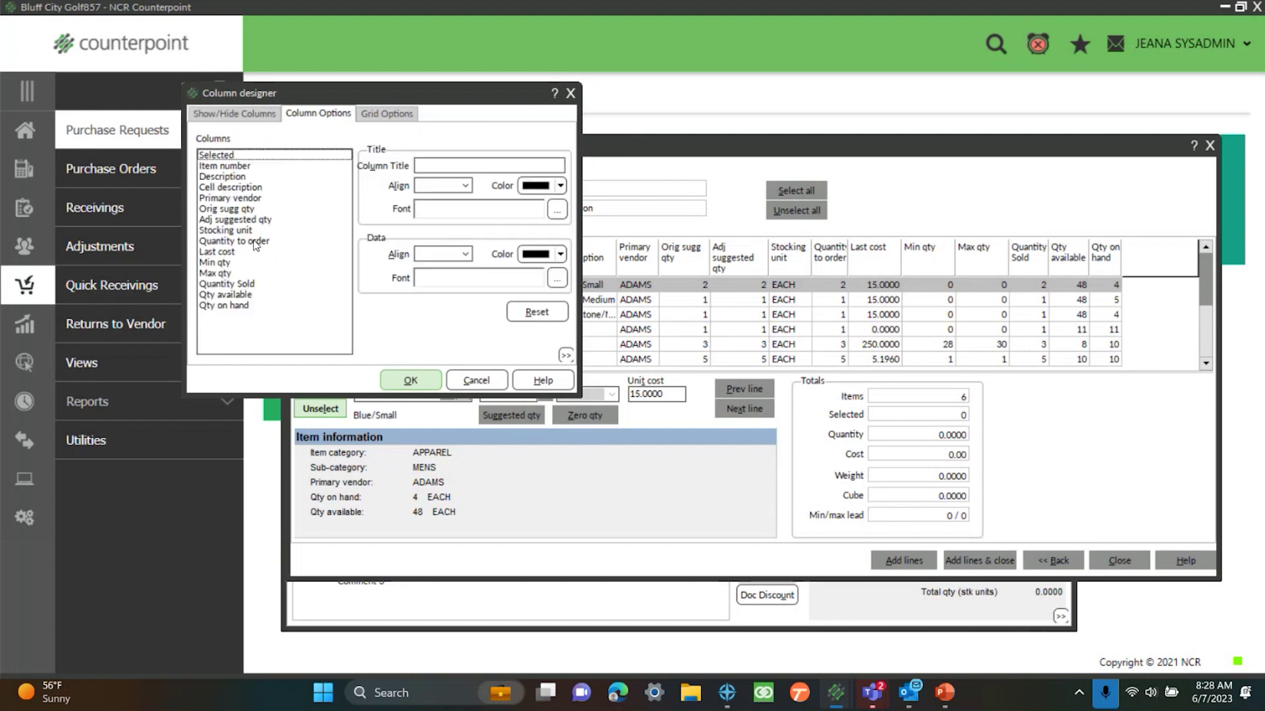
click(232, 286)
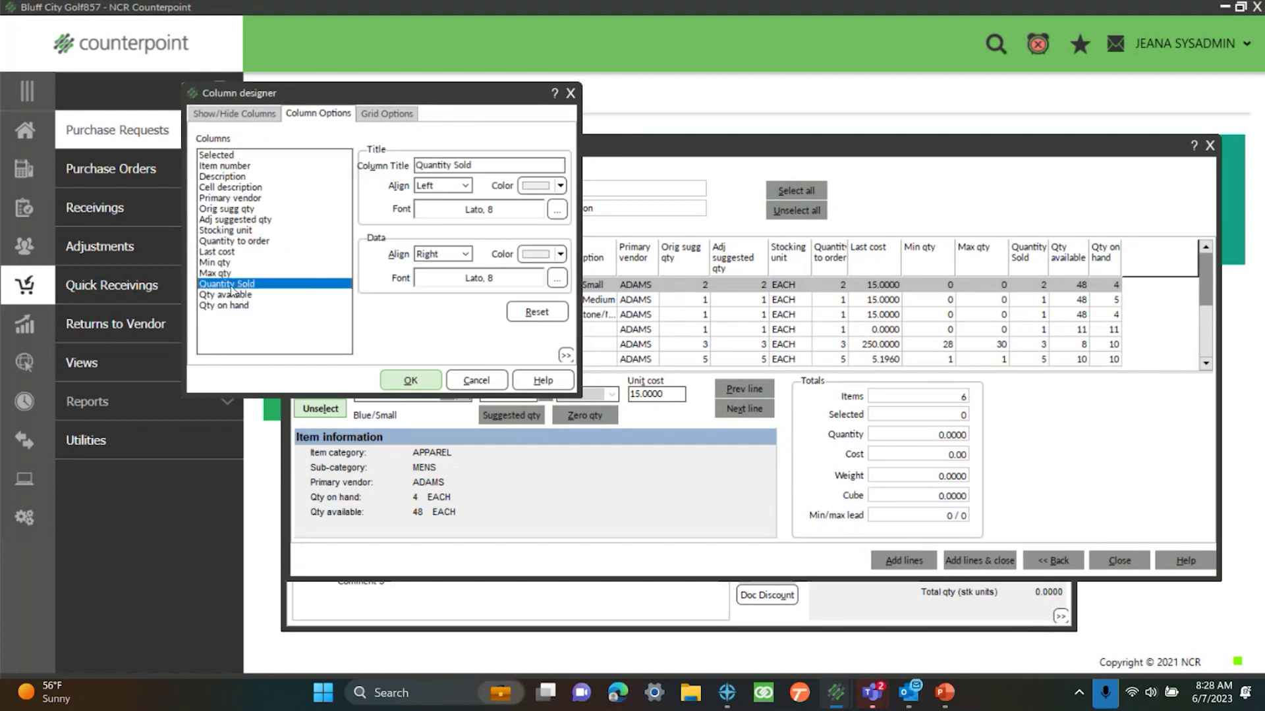
drag(477, 166, 452, 166)
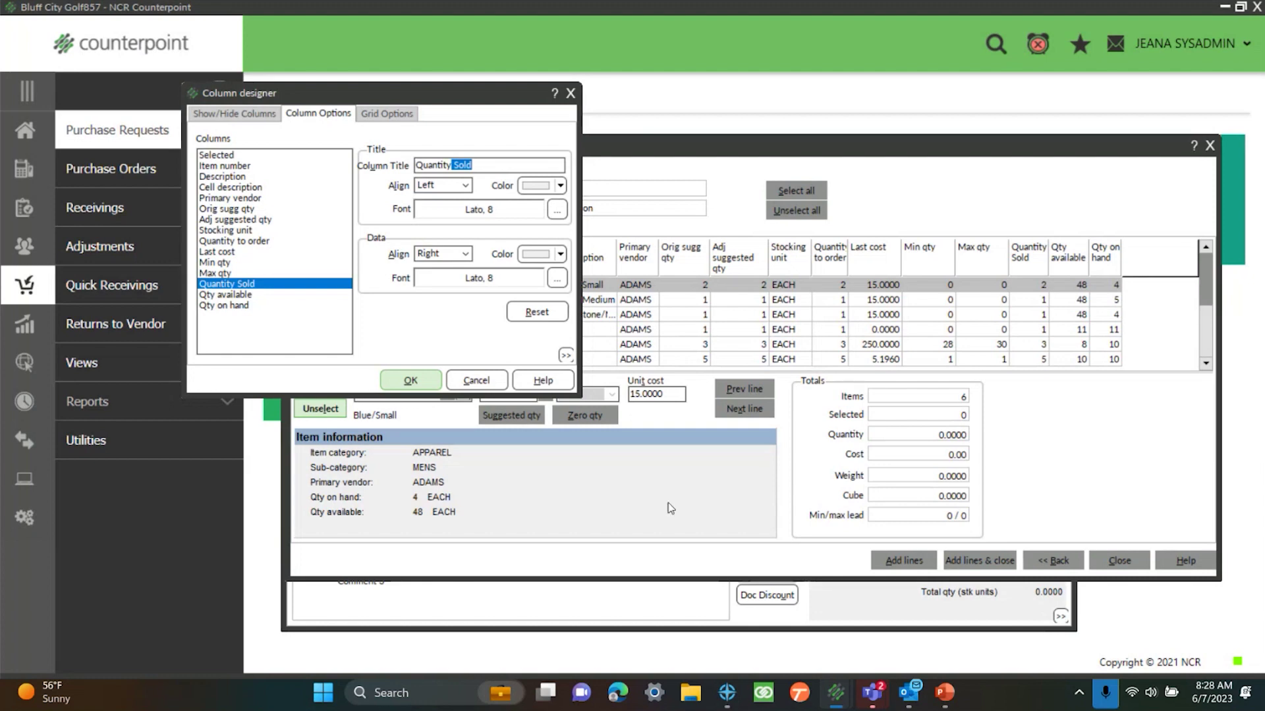
click(409, 383)
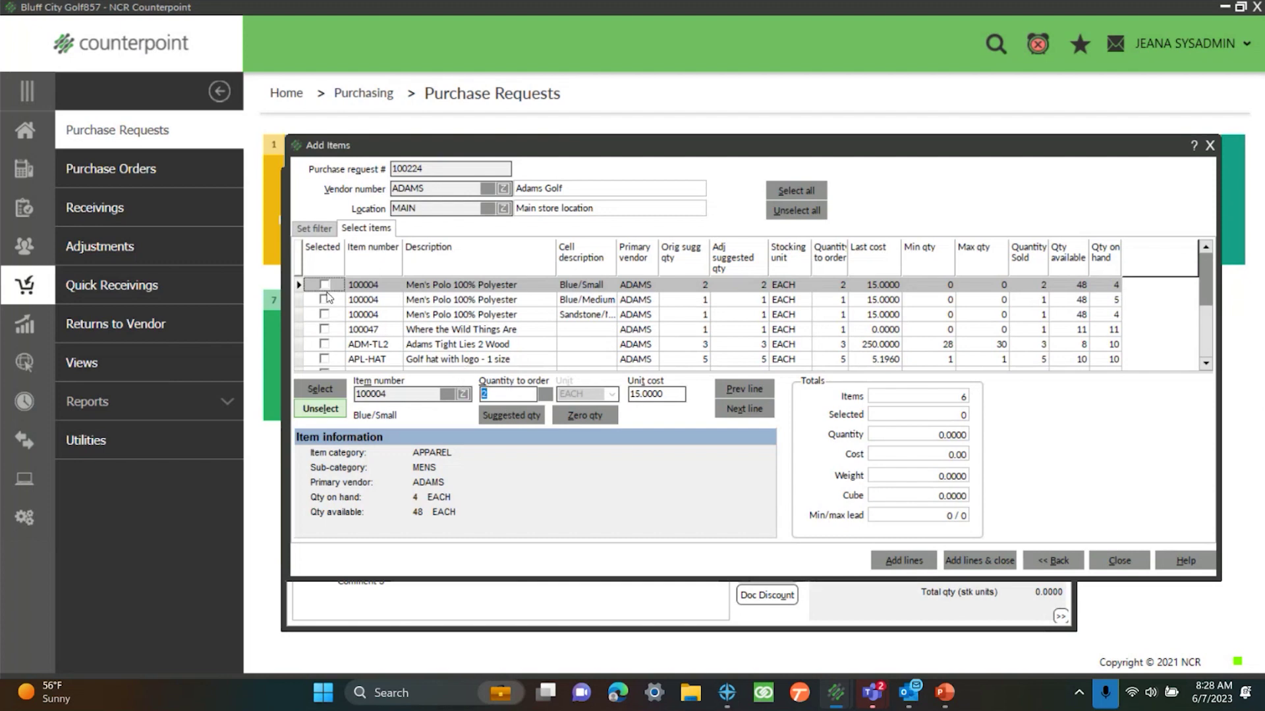
- Select all listed items, then unselect the Blue/Medium and Sandstone cells of item 100004 and item 100047
click(810, 191)
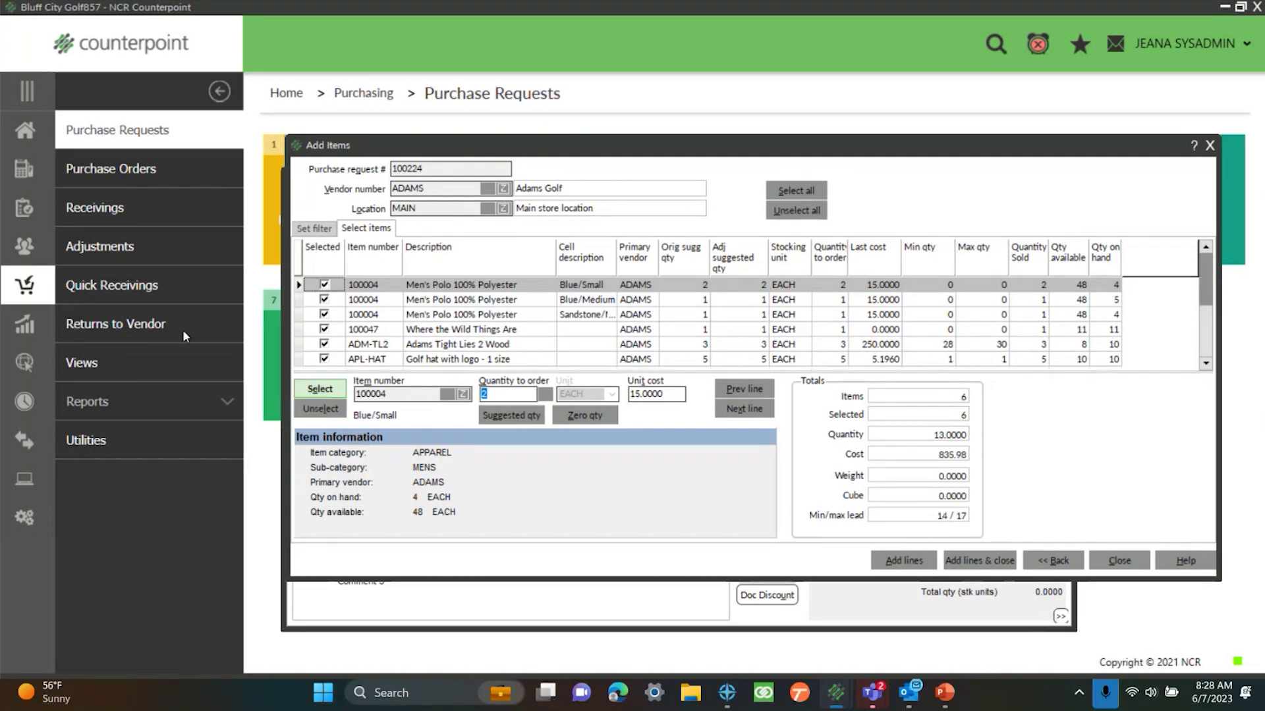
click(326, 301)
click(324, 300)
click(324, 314)
click(324, 329)
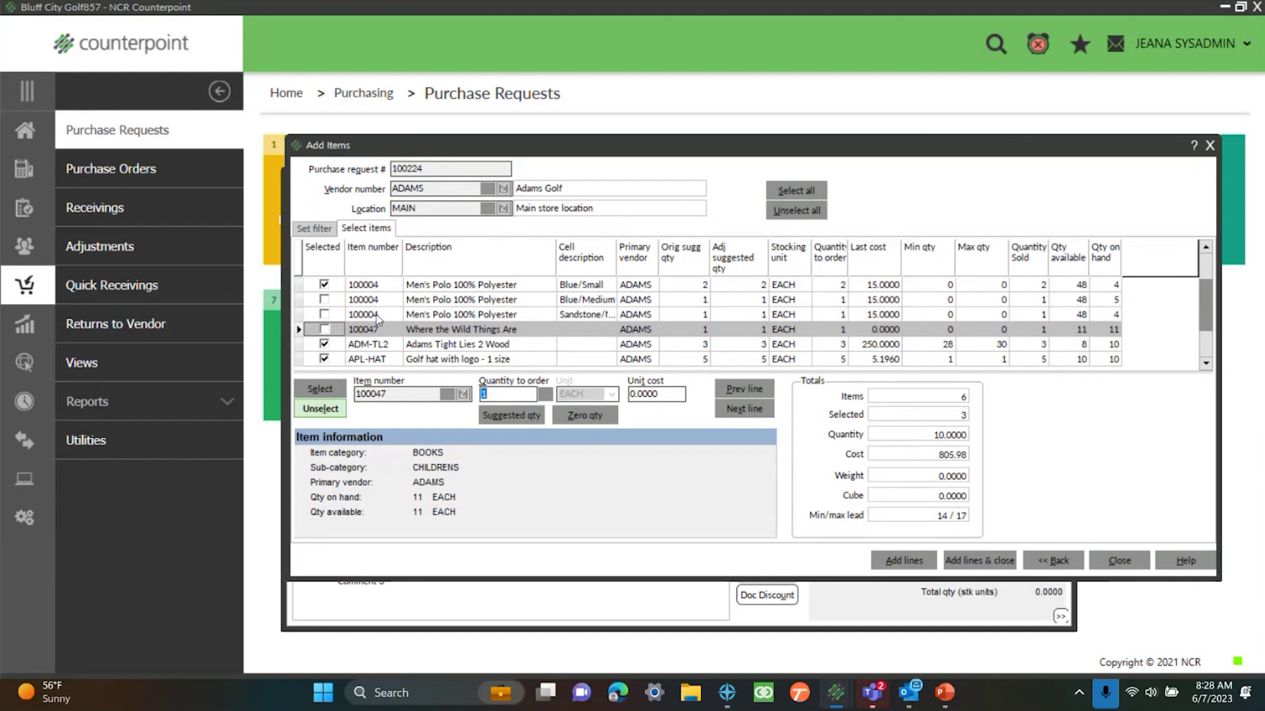
- Return to the filter options and turn on suggested quantity adjustments for purchase requests, open PO's, vendor minimum and current quantity
click(309, 229)
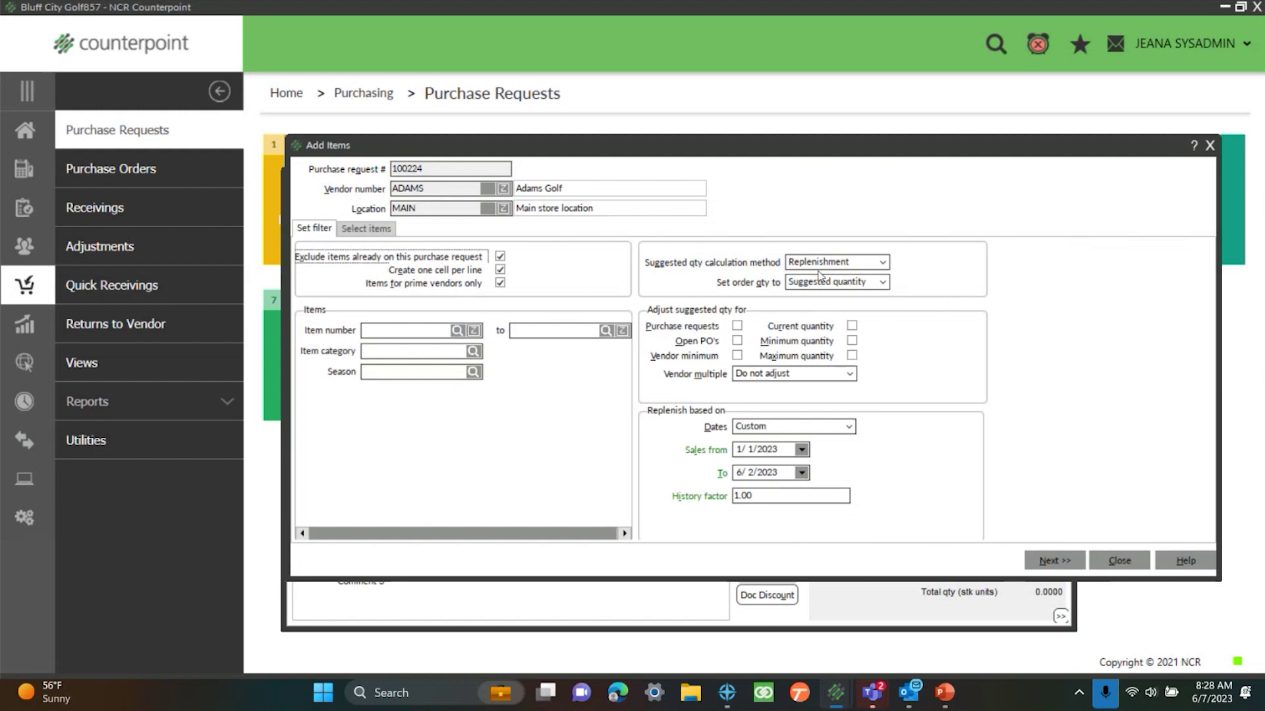
click(737, 326)
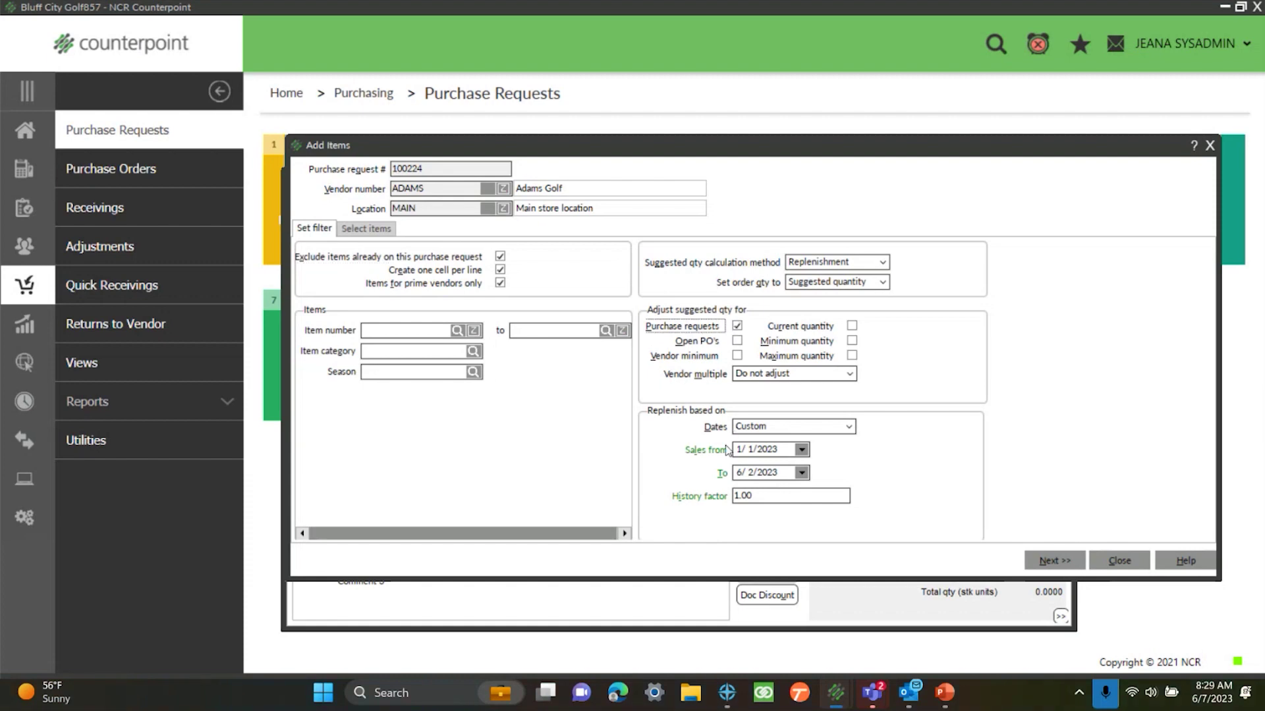
click(737, 341)
click(737, 356)
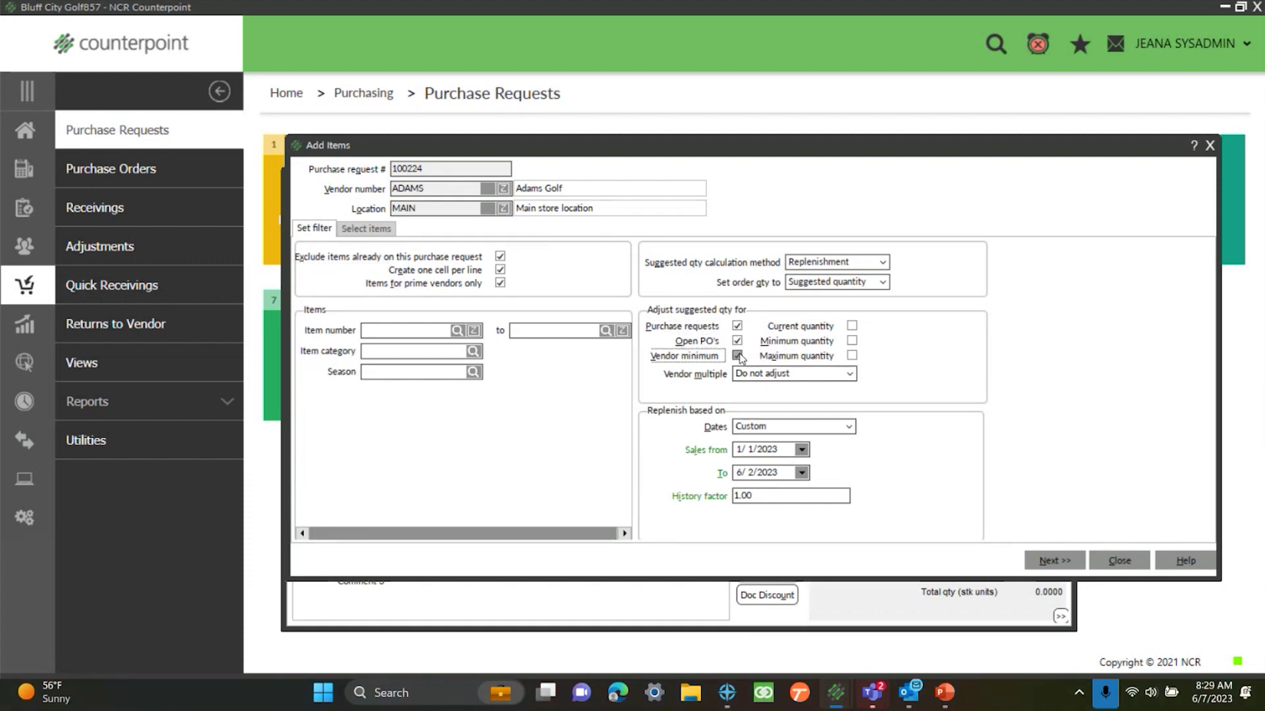
click(820, 374)
click(824, 373)
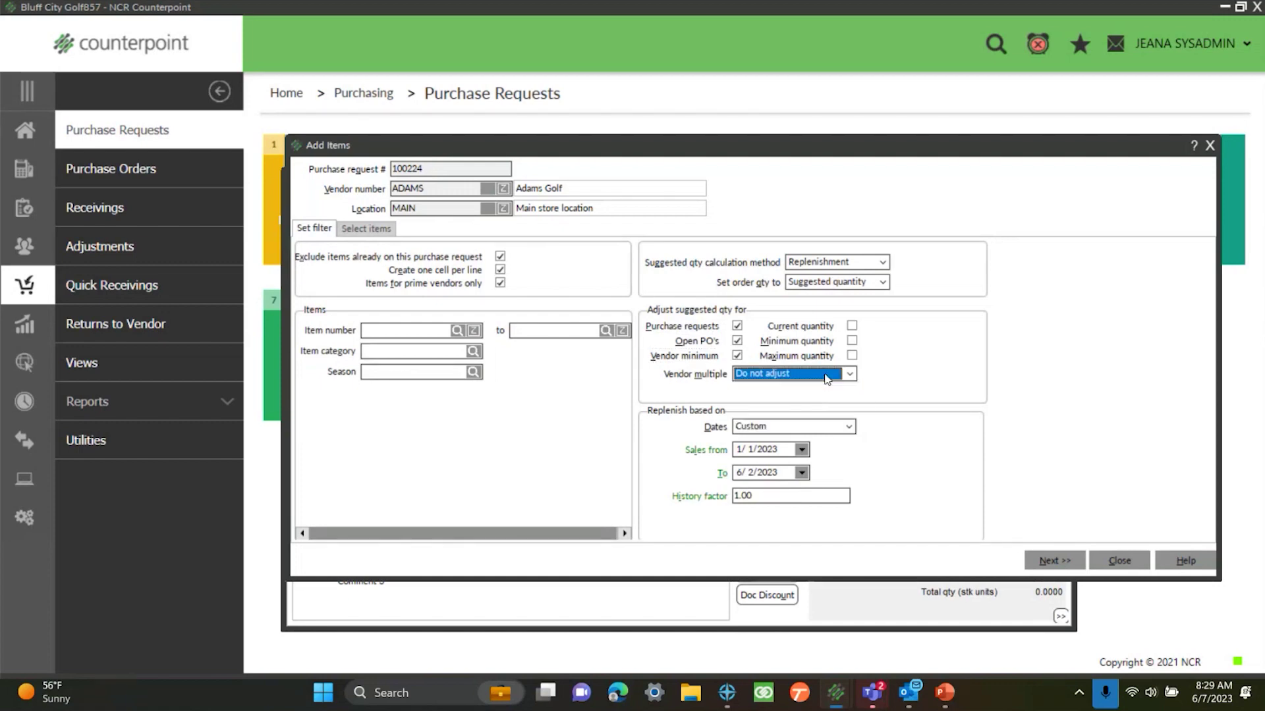
click(853, 326)
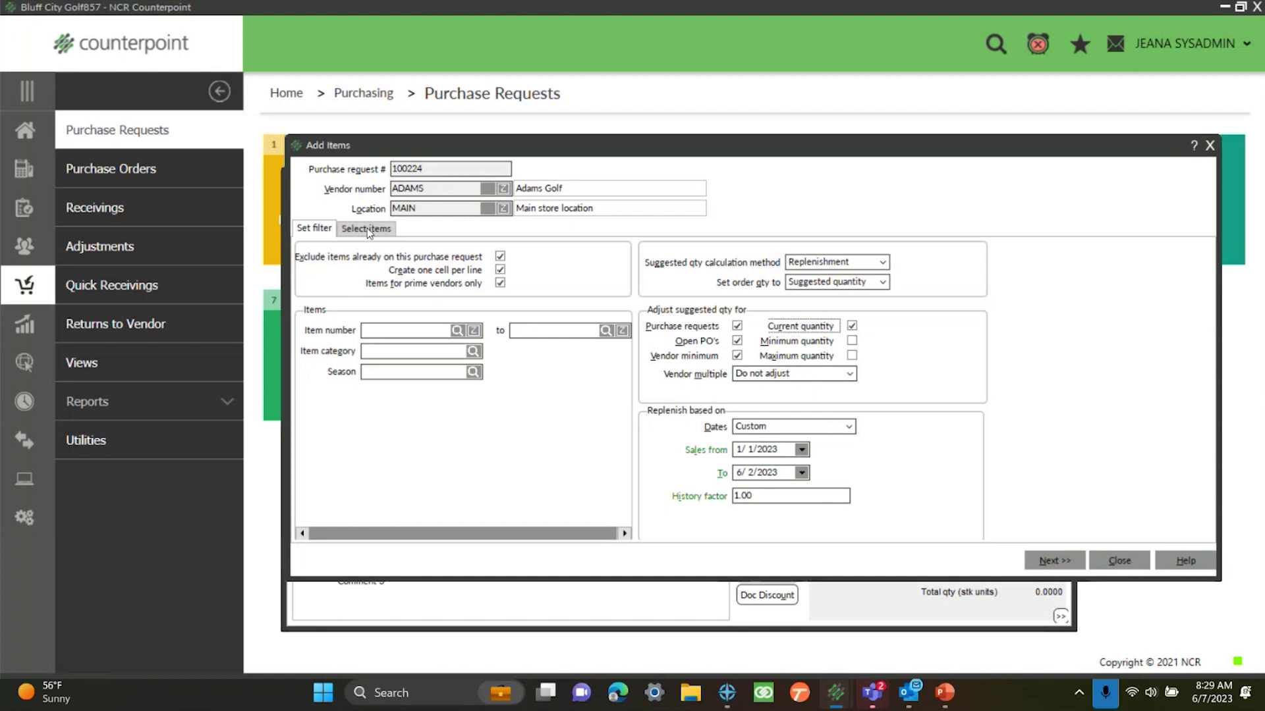
- Turn off the suggested quantity adjustments for purchase requests, open PO's, vendor minimum and current quantity
click(737, 326)
click(737, 340)
click(737, 355)
click(851, 325)
- Switch the suggested quantity calculation method from Replenishment to Days of supply
click(877, 262)
click(879, 263)
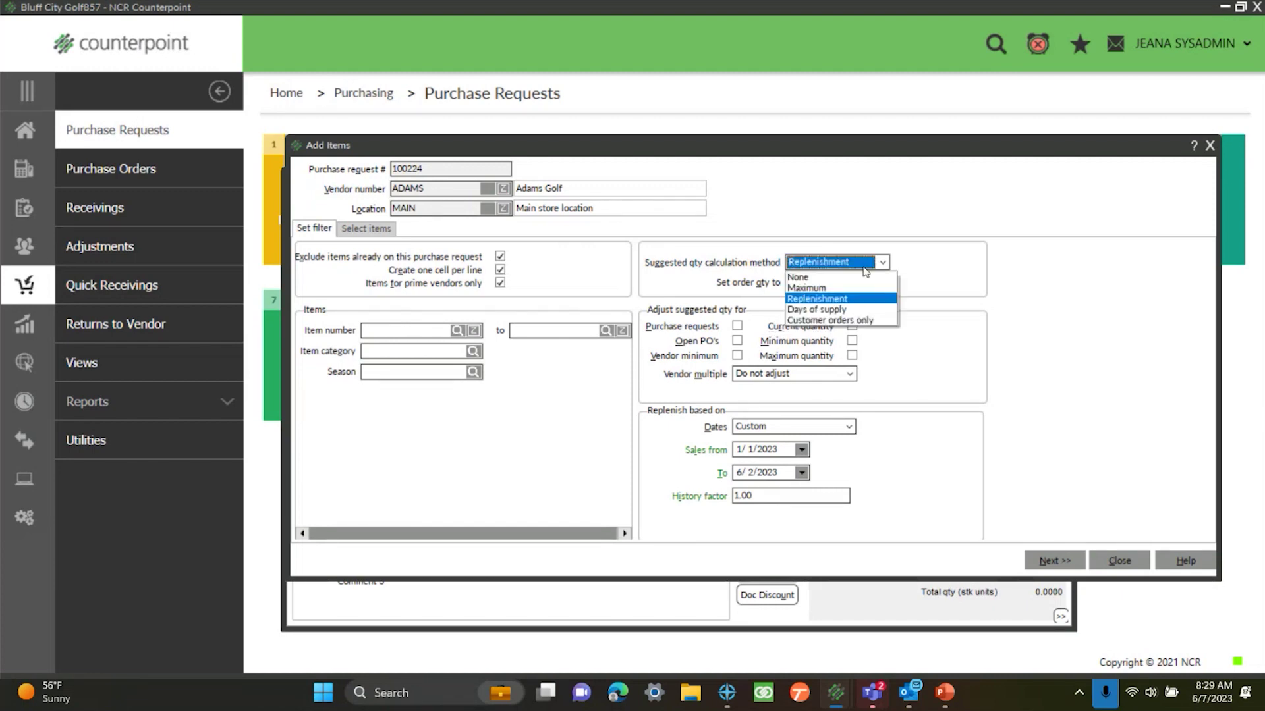
click(819, 309)
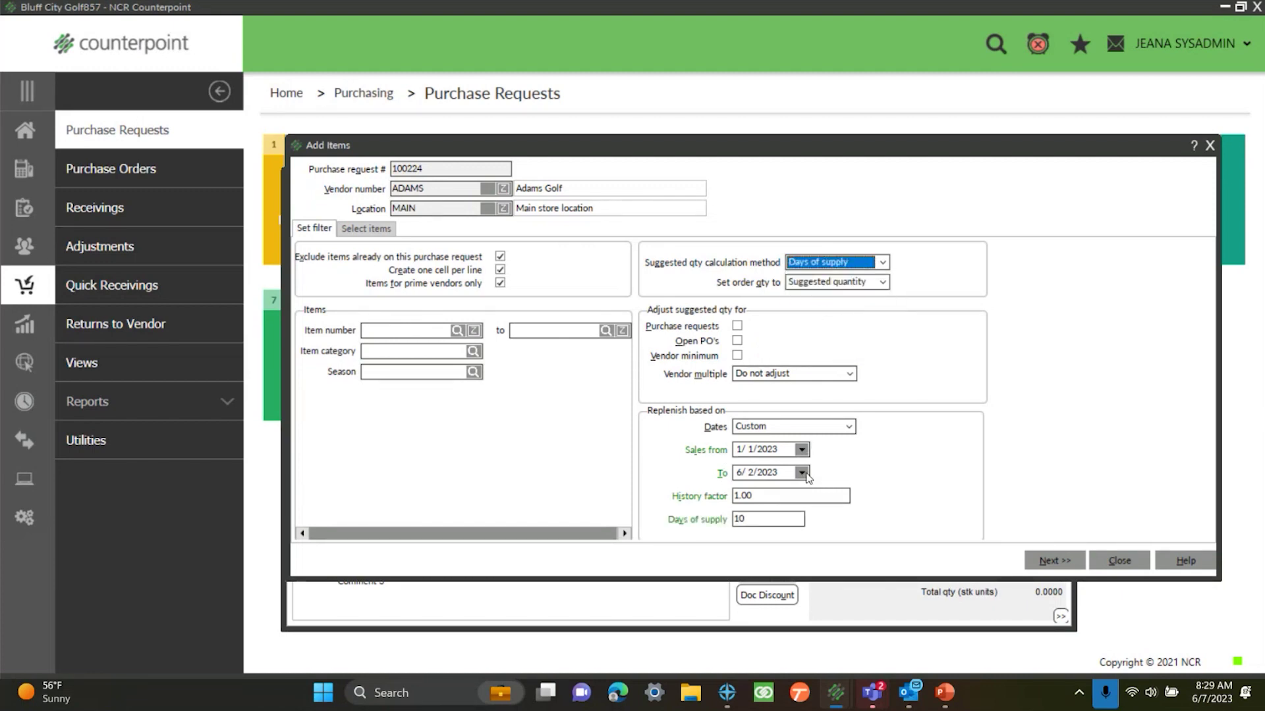
- Set the suggested quantity calculation method to None and list the vendor's items, accepting the unfiltered query
click(883, 262)
click(830, 278)
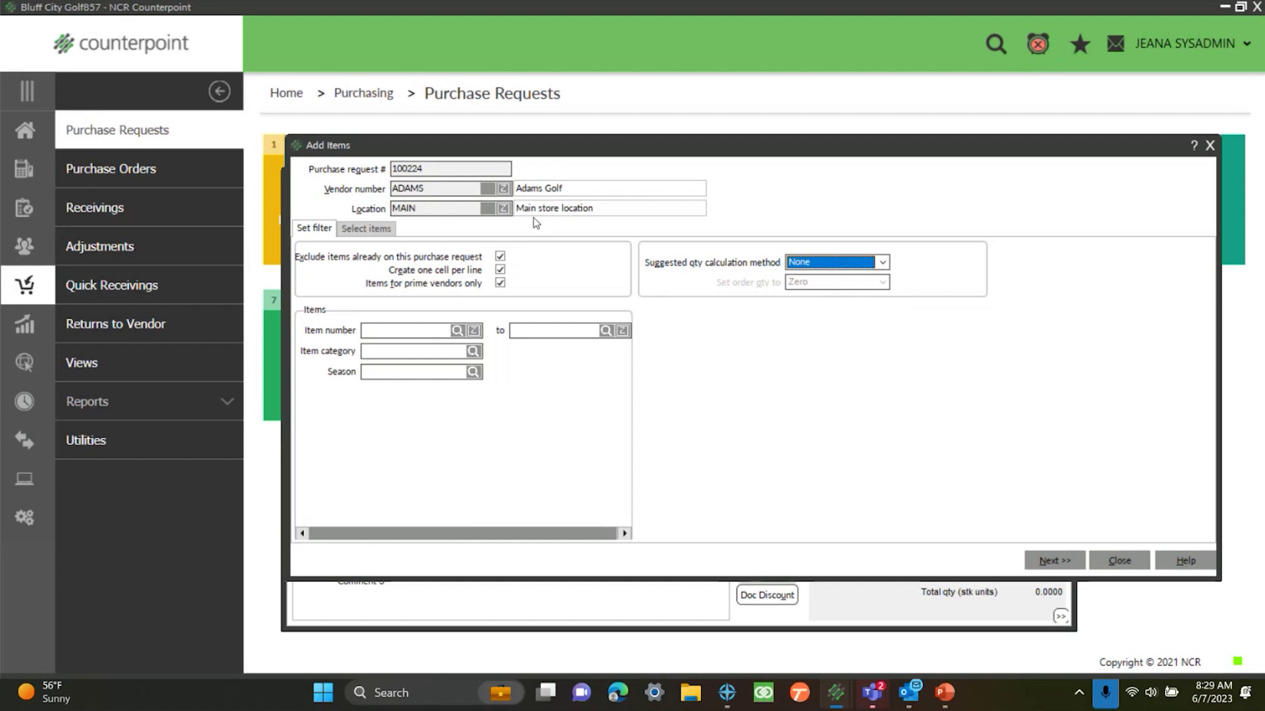
click(368, 231)
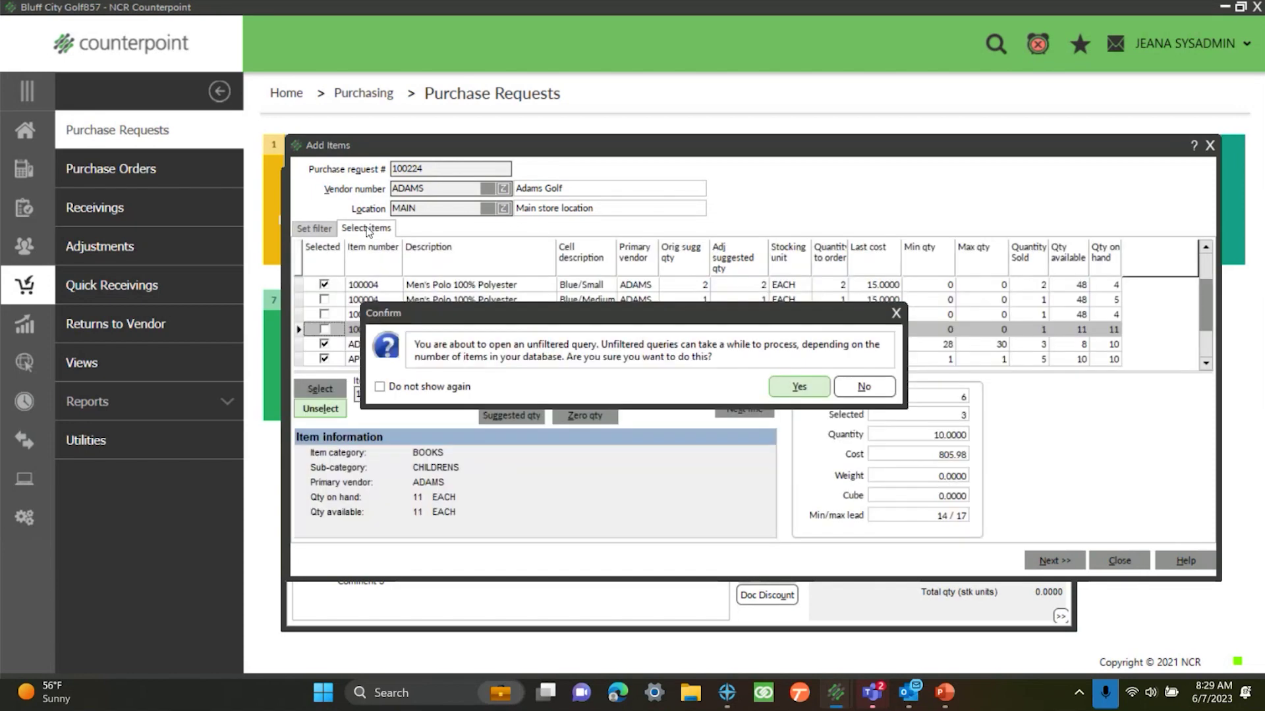
click(801, 391)
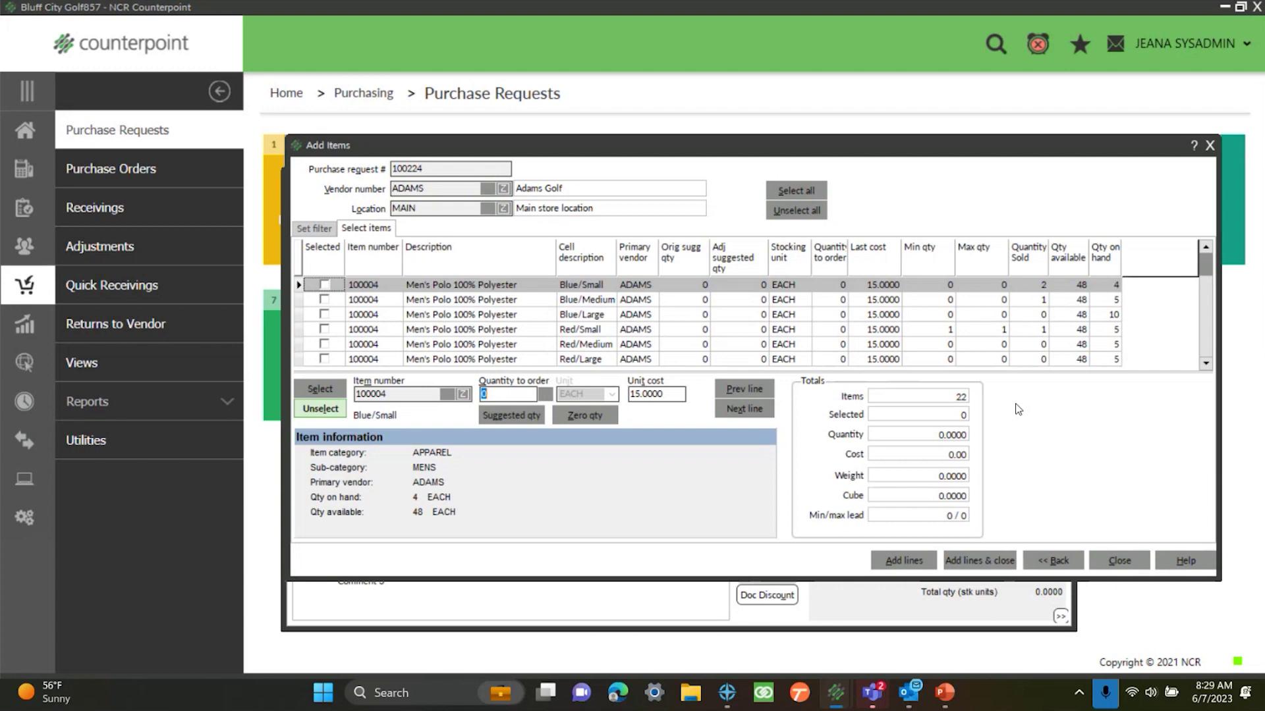
- Return to the filter options and set the calculation method to Days of supply with the order quantity set to Suggested quantity
click(315, 227)
click(883, 262)
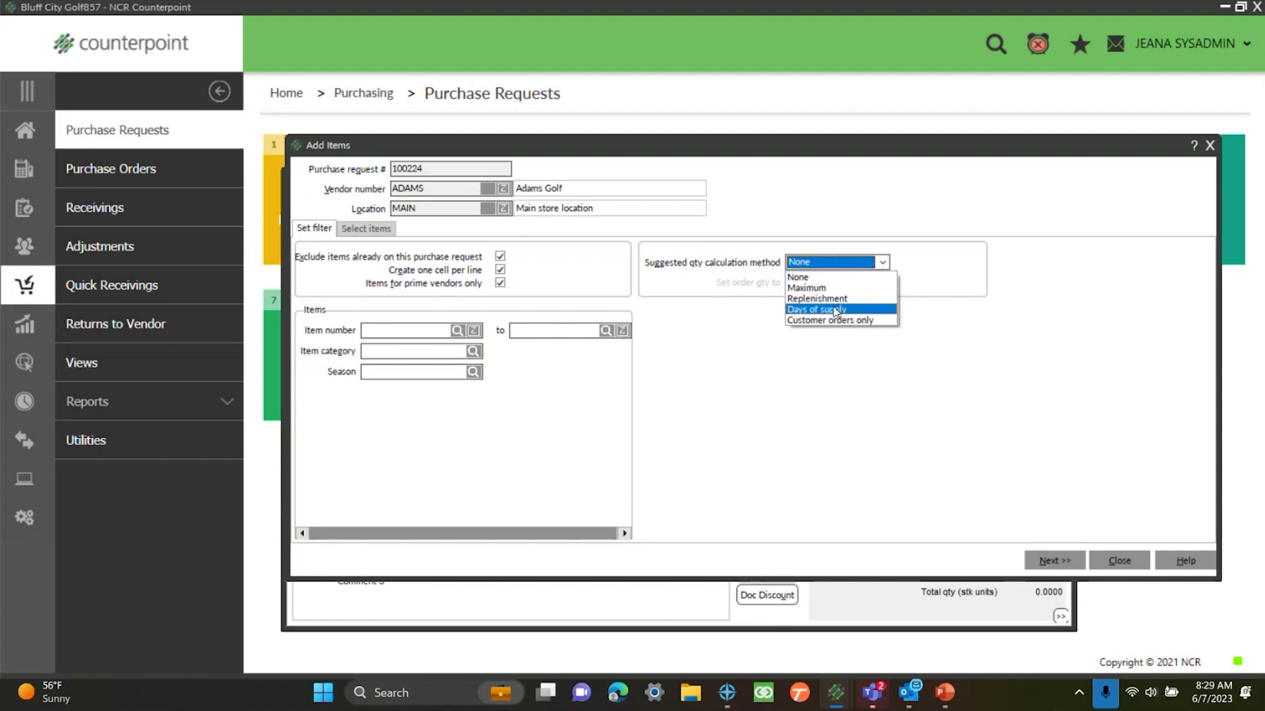
click(834, 311)
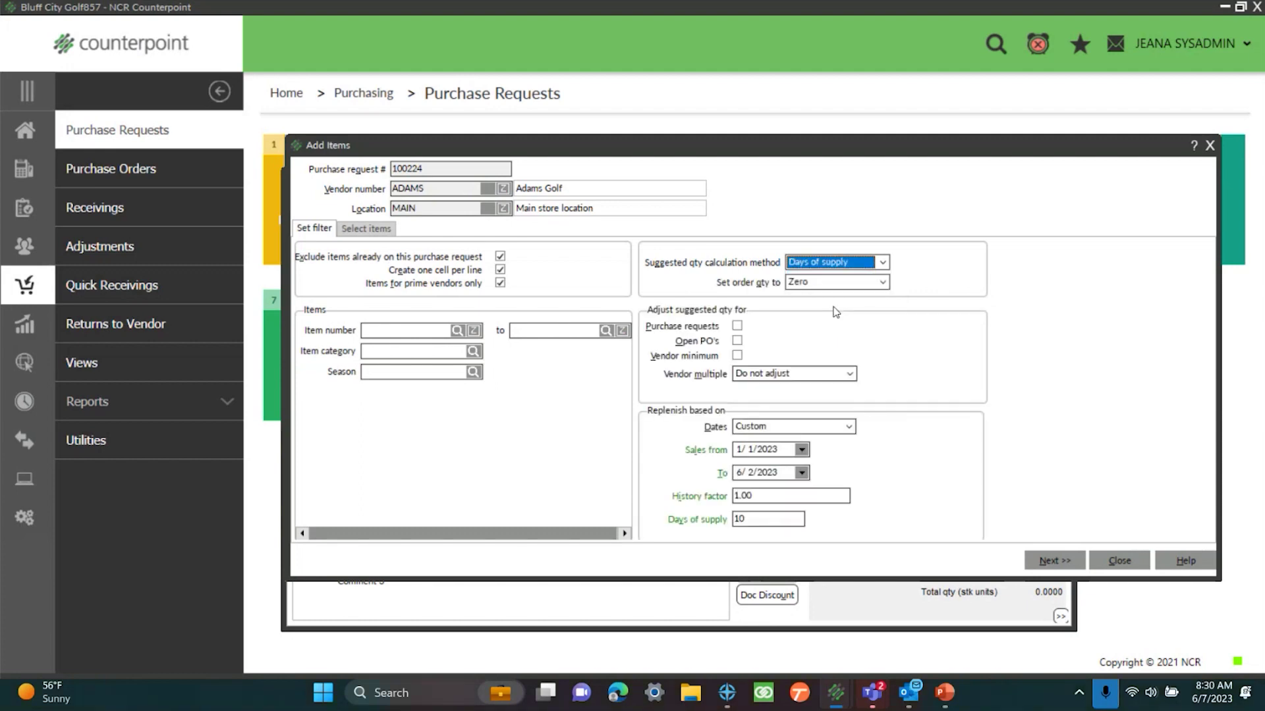
click(883, 283)
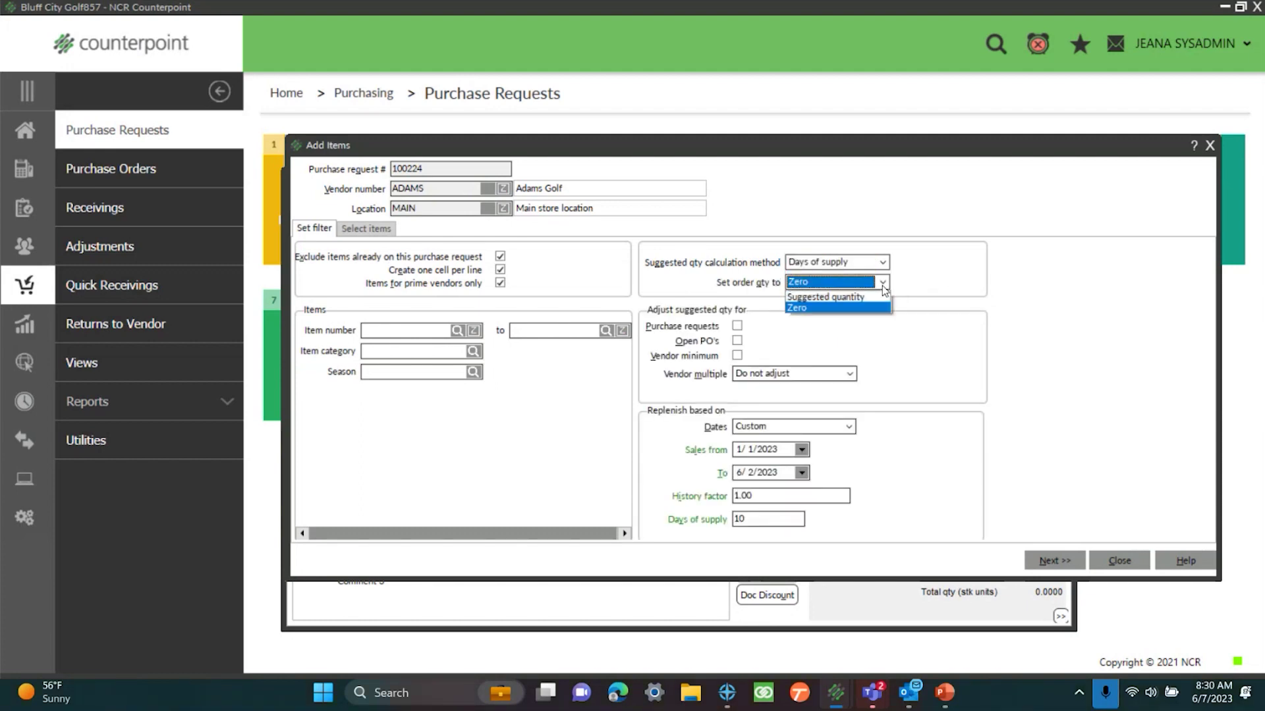
click(839, 298)
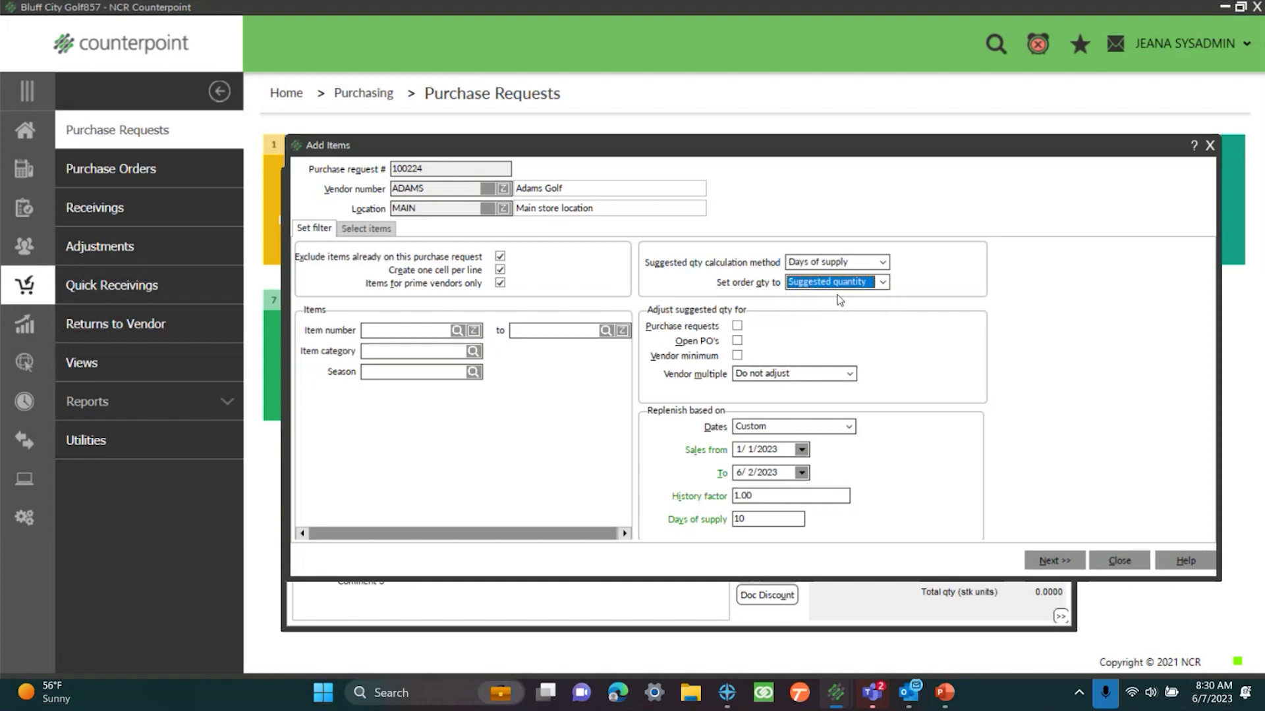
- Query the vendor's items for 10 days of supply, accepting the unfiltered query
double_click(741, 519)
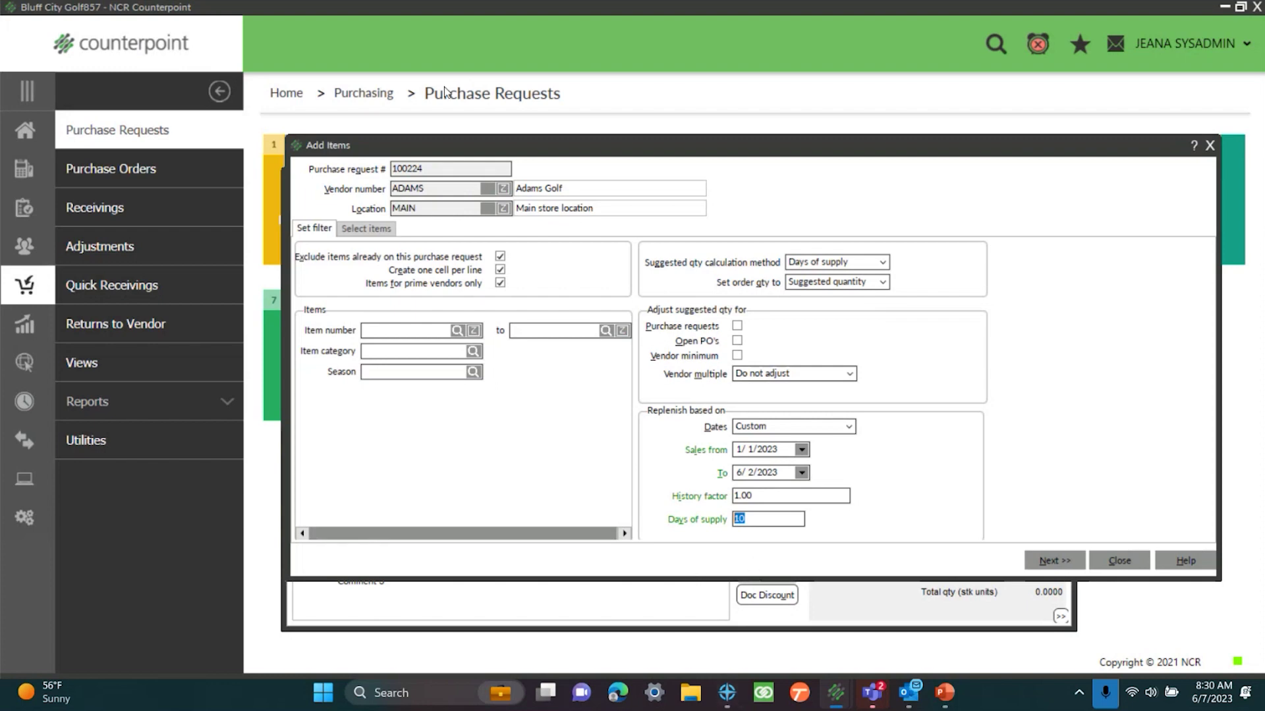
click(366, 228)
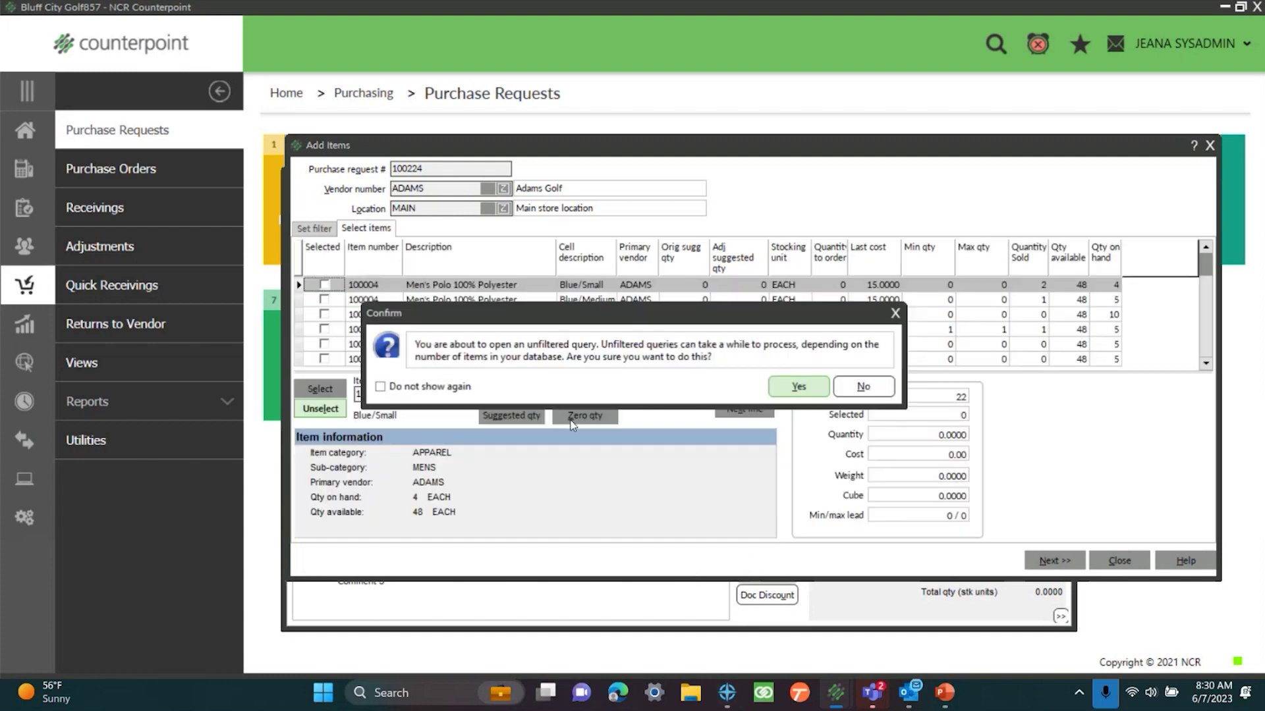
key(Return)
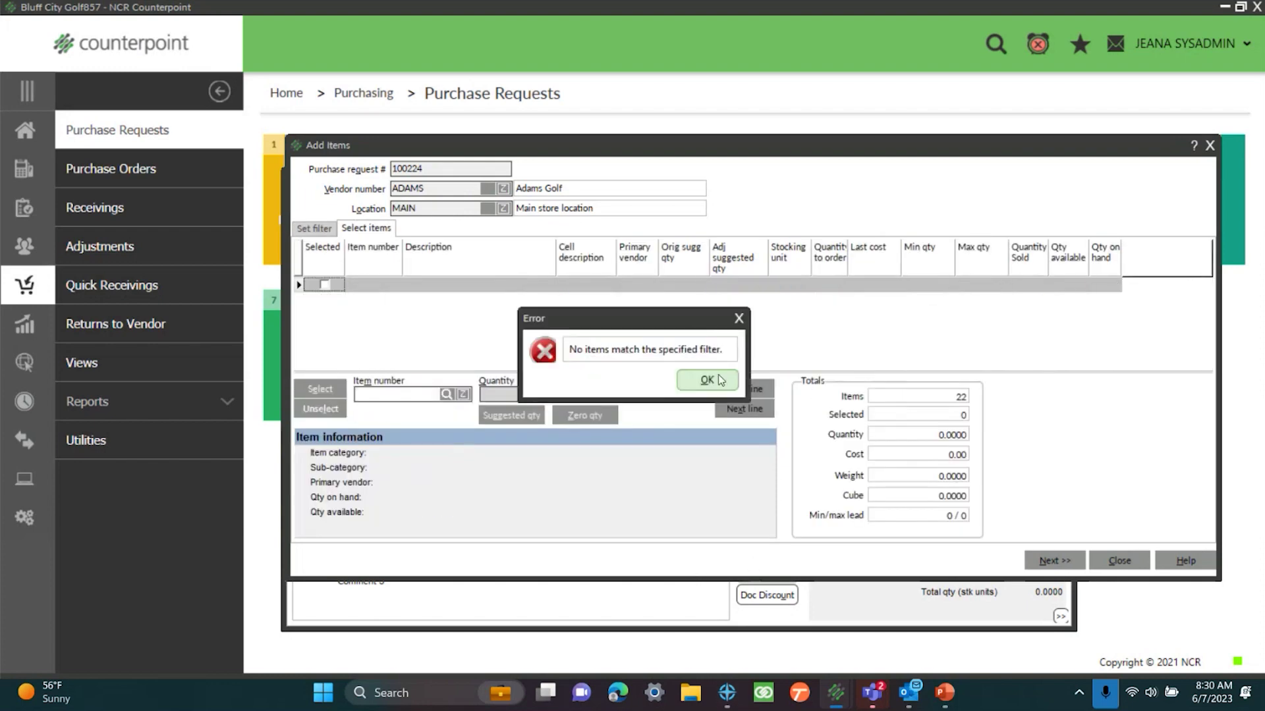
- Dismiss the error and close both the Add items tool and the purchase request entry
click(717, 379)
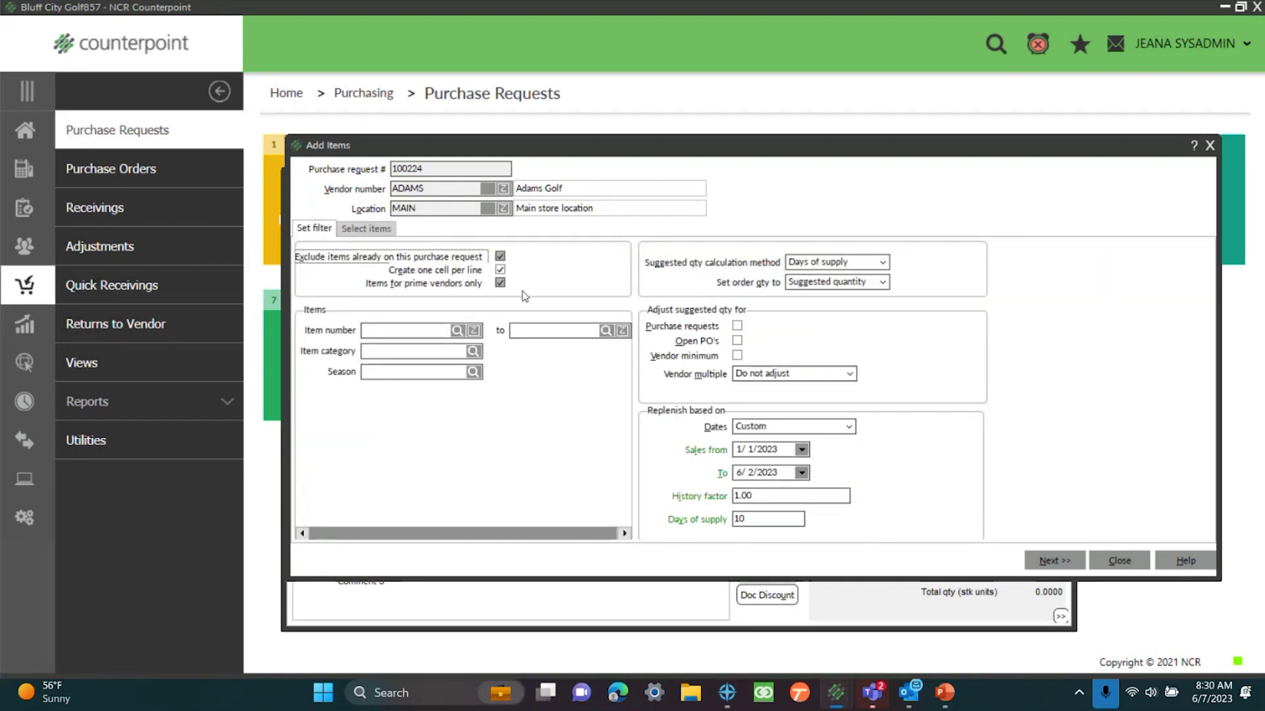
click(1210, 148)
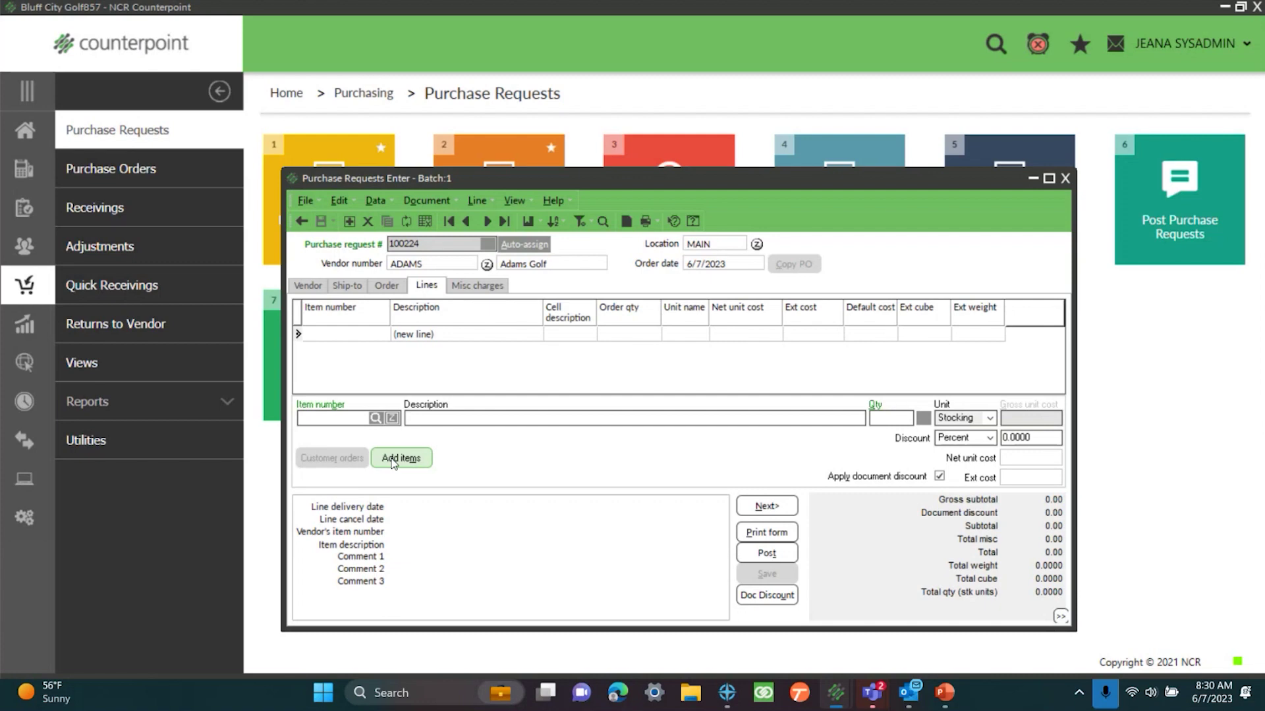
click(1065, 179)
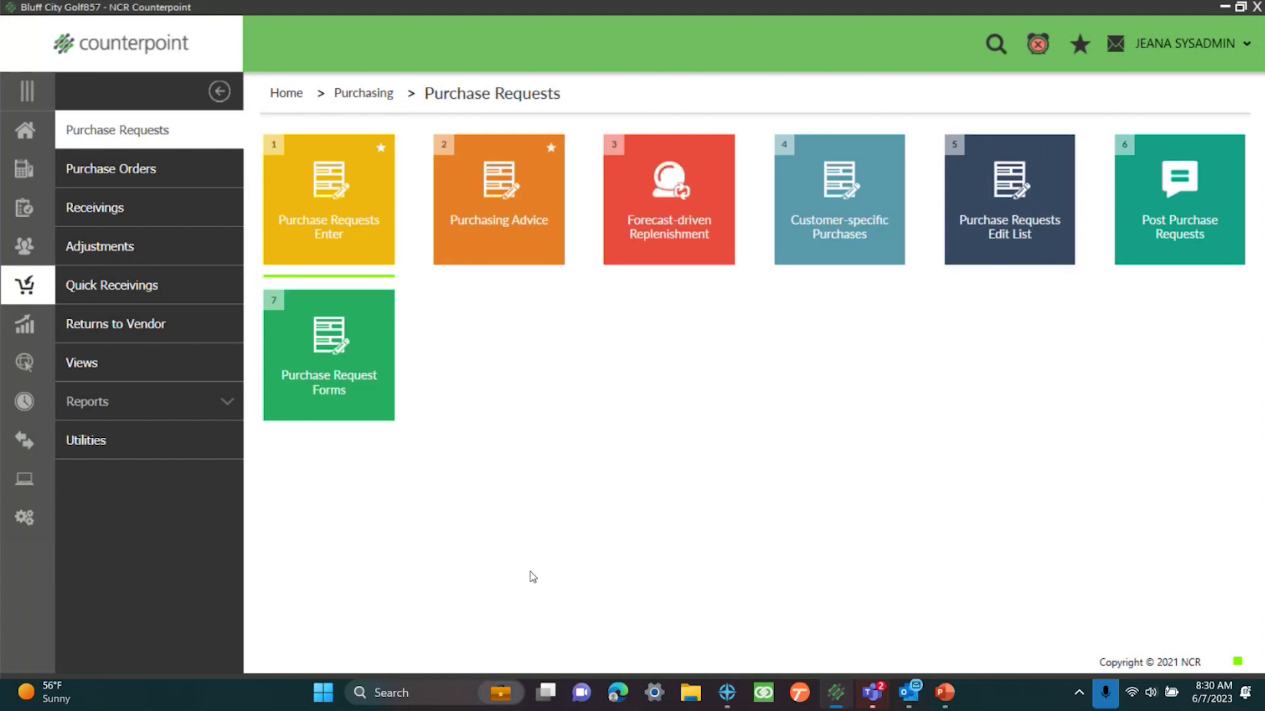
- Open Purchasing Advice and choose the Replenishment report
click(507, 222)
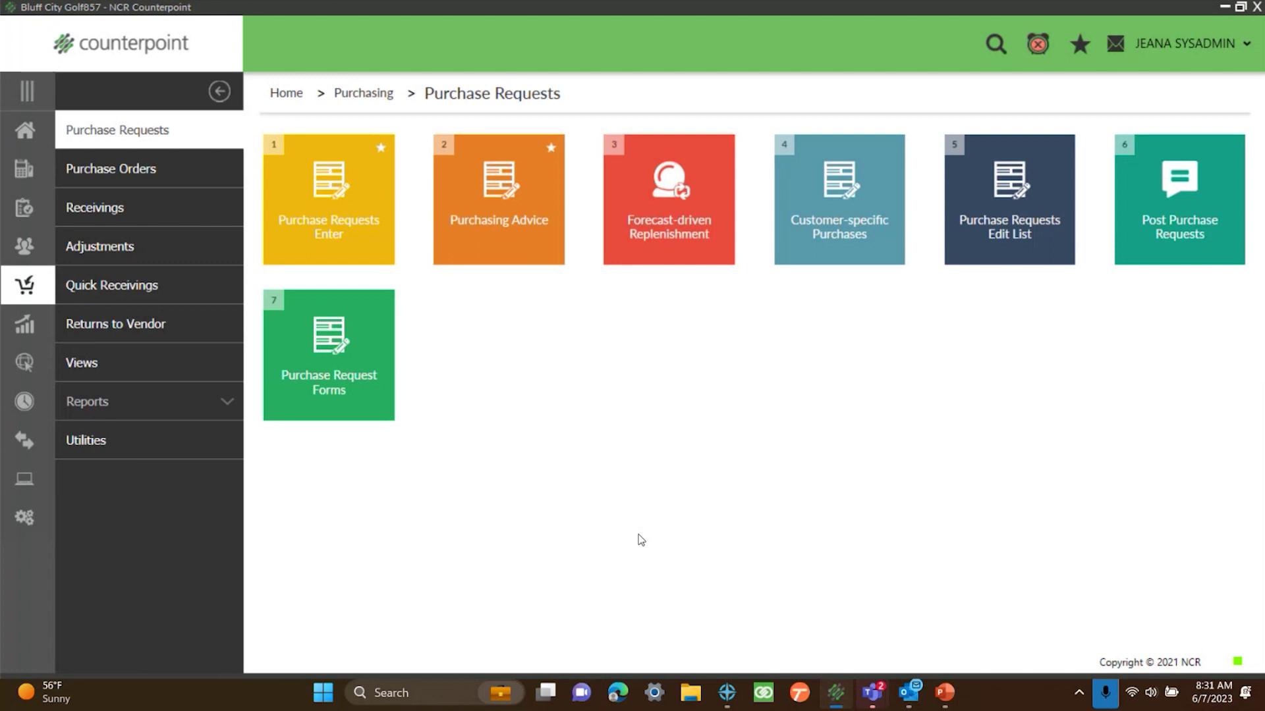
click(821, 172)
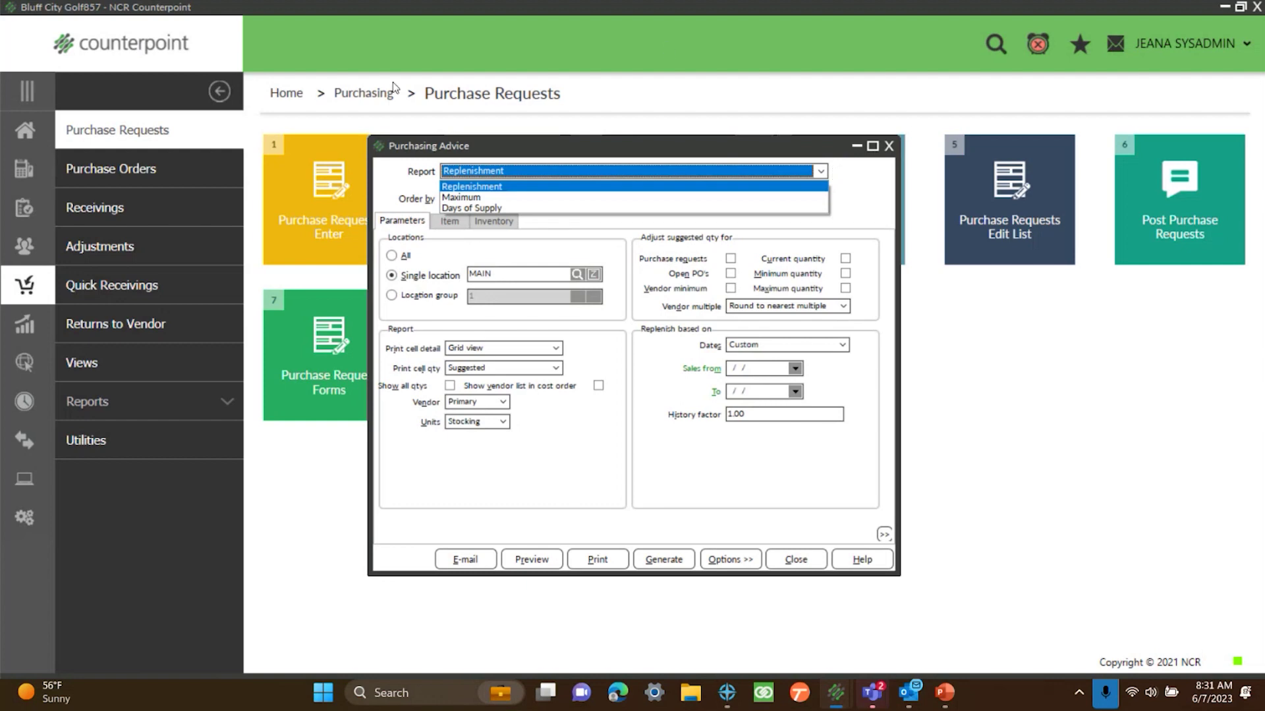
click(491, 192)
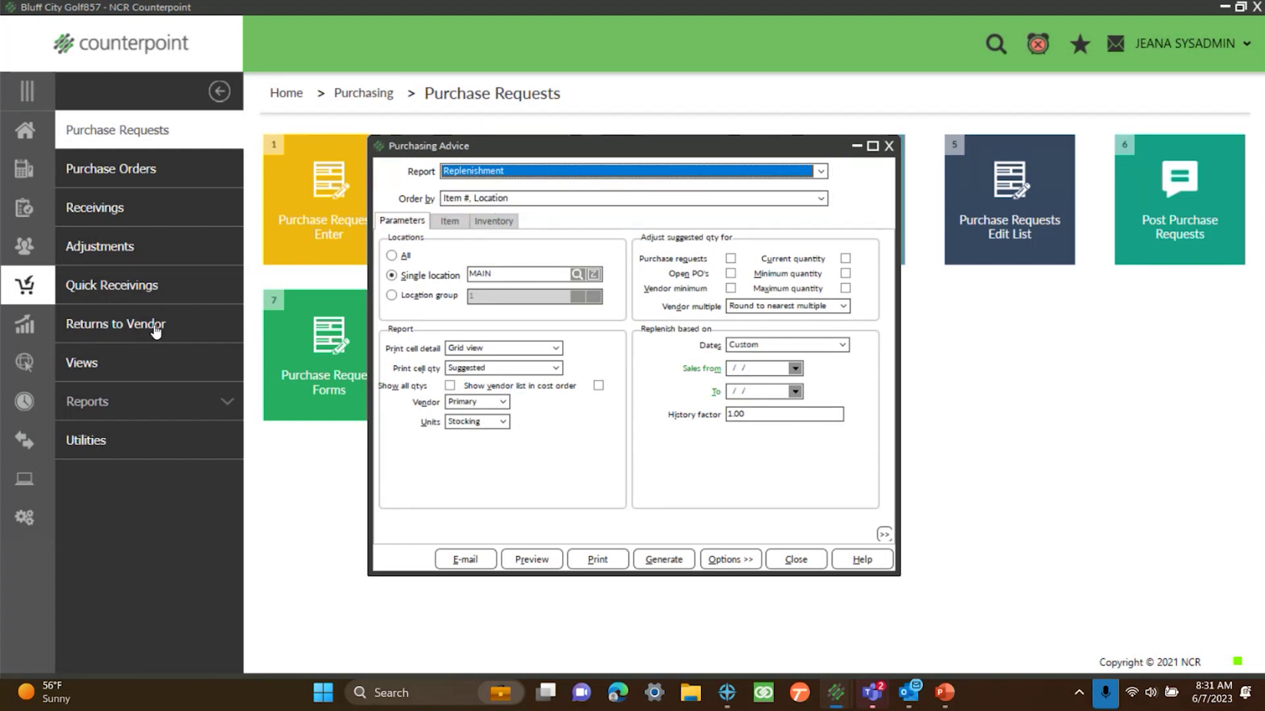
- Try the All and Location group scopes, look up the location groups, and return to the single location
click(392, 256)
click(391, 295)
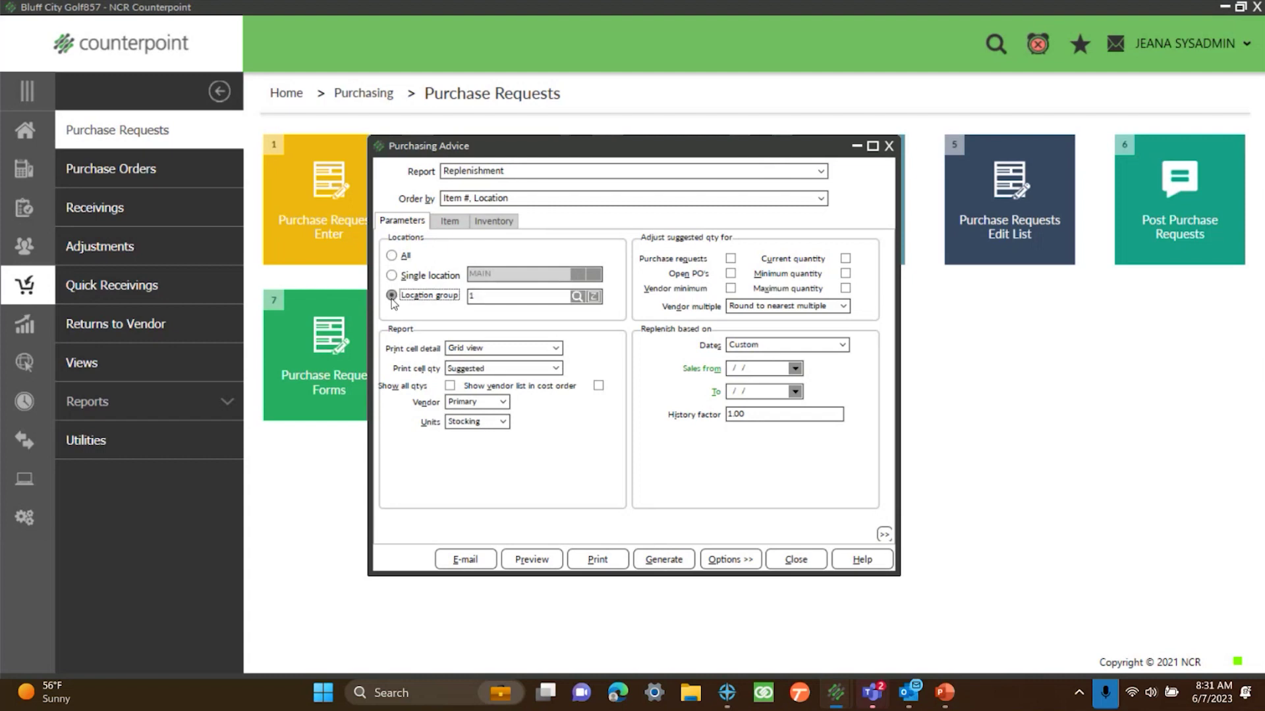
click(577, 300)
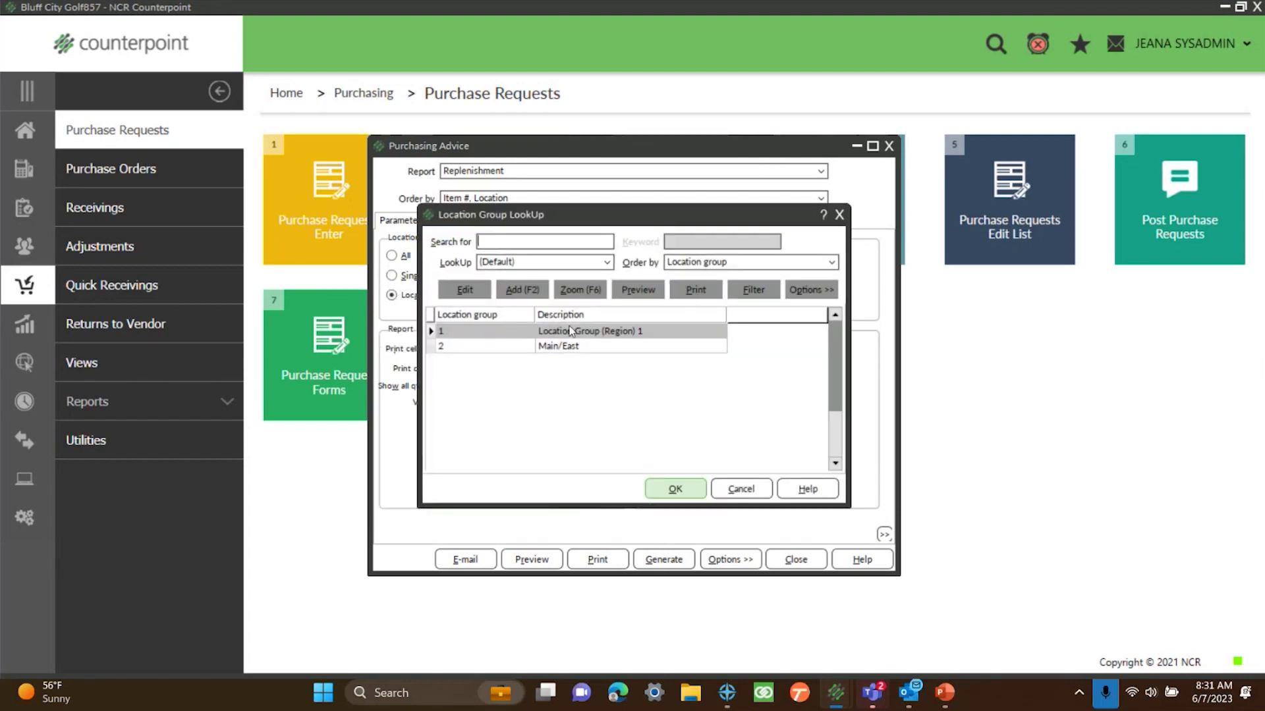
click(753, 488)
click(391, 275)
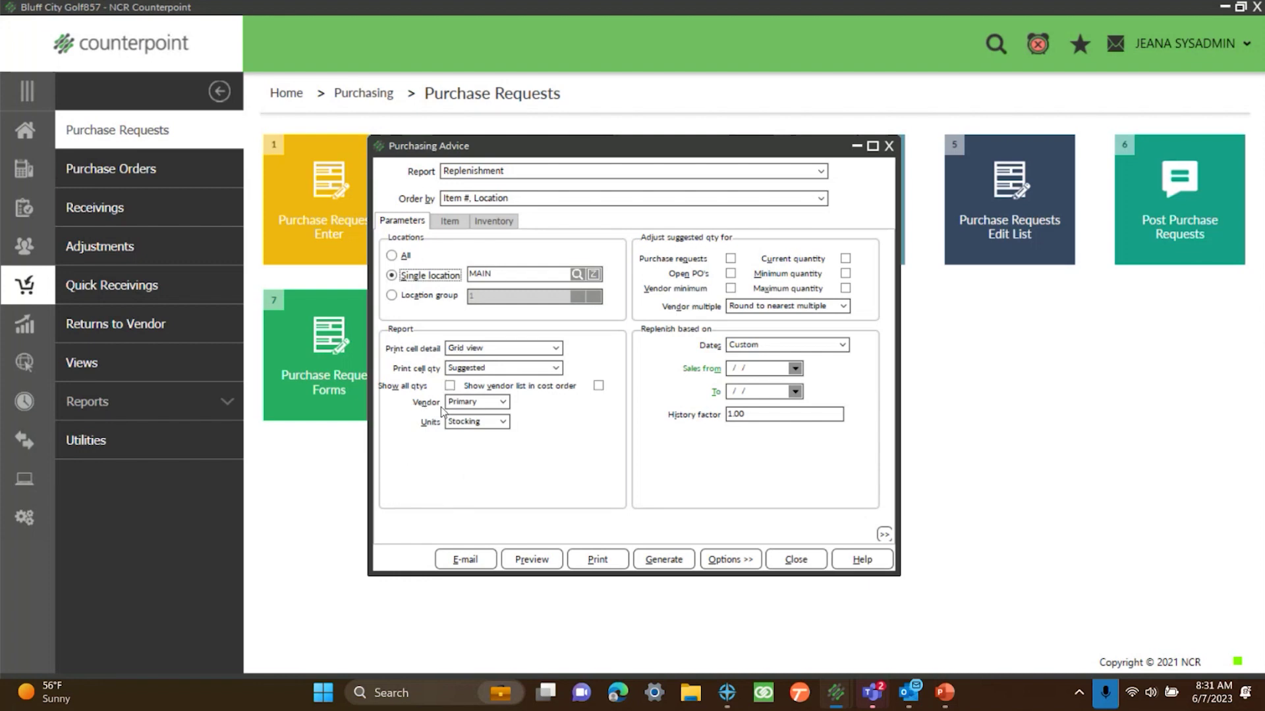
- Try the report with the vendor set to Lowest cost and the units set to Vendor
click(503, 402)
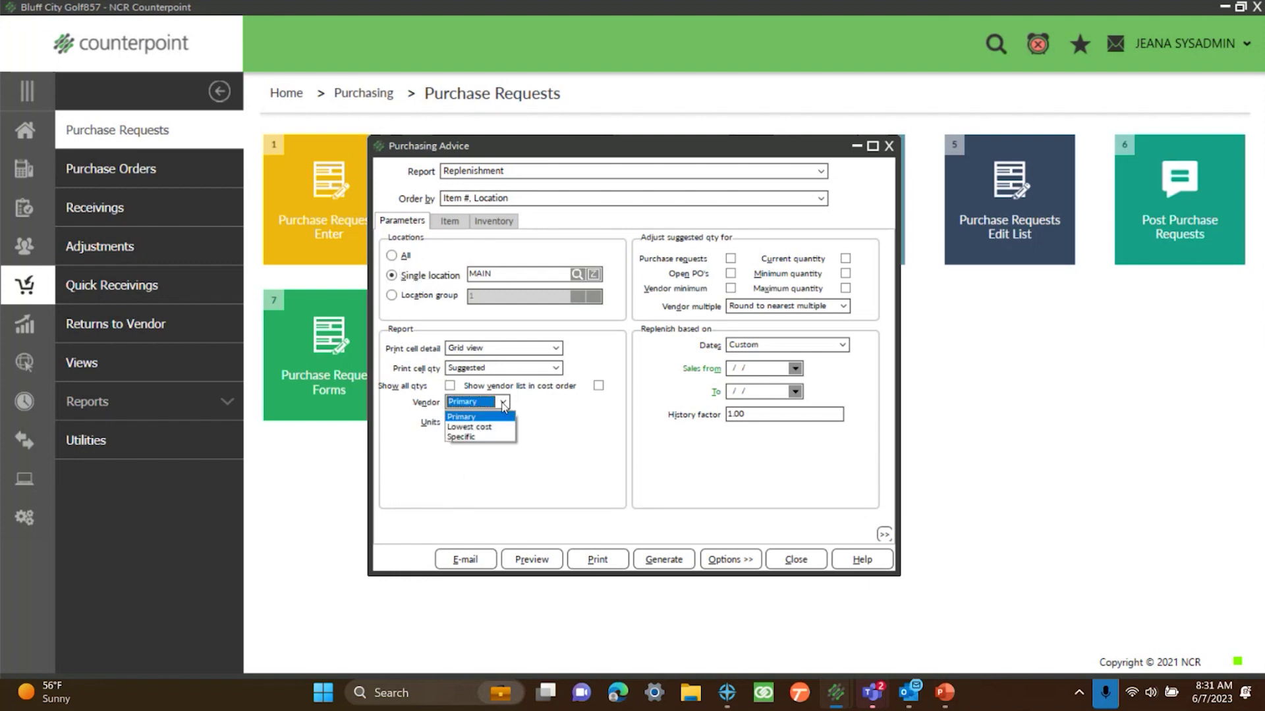
click(470, 416)
click(506, 405)
click(491, 427)
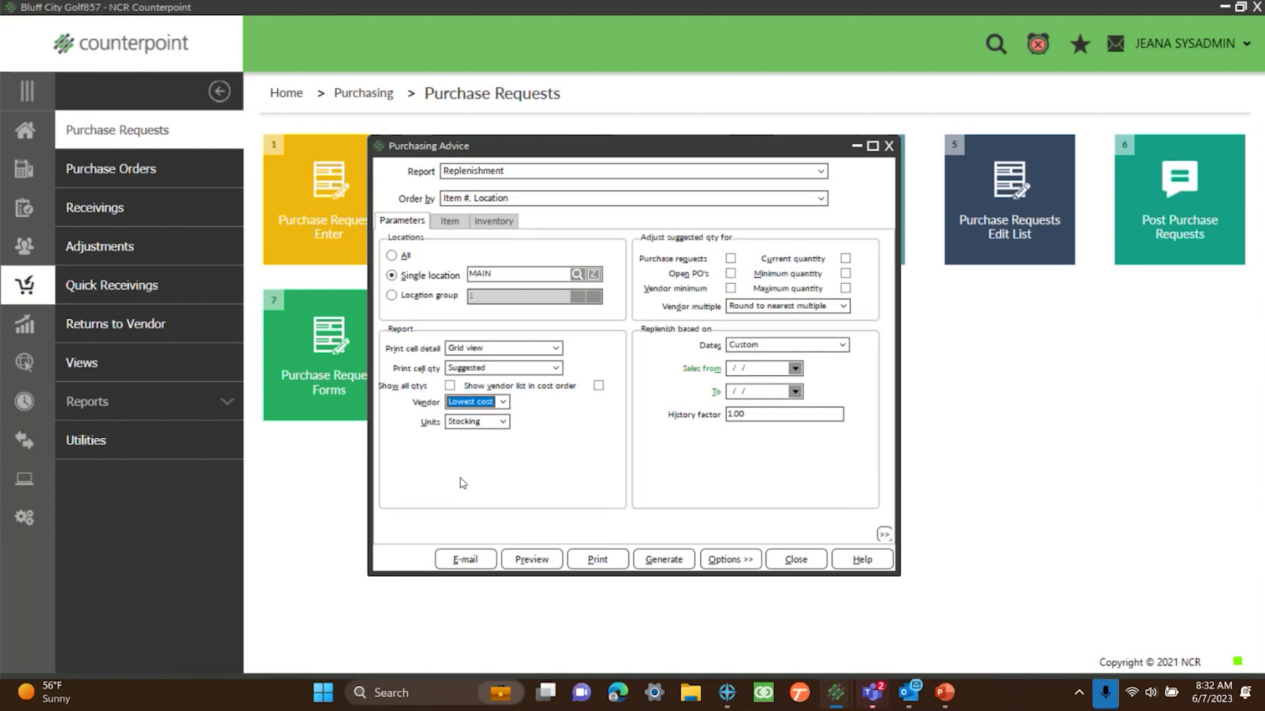
click(502, 422)
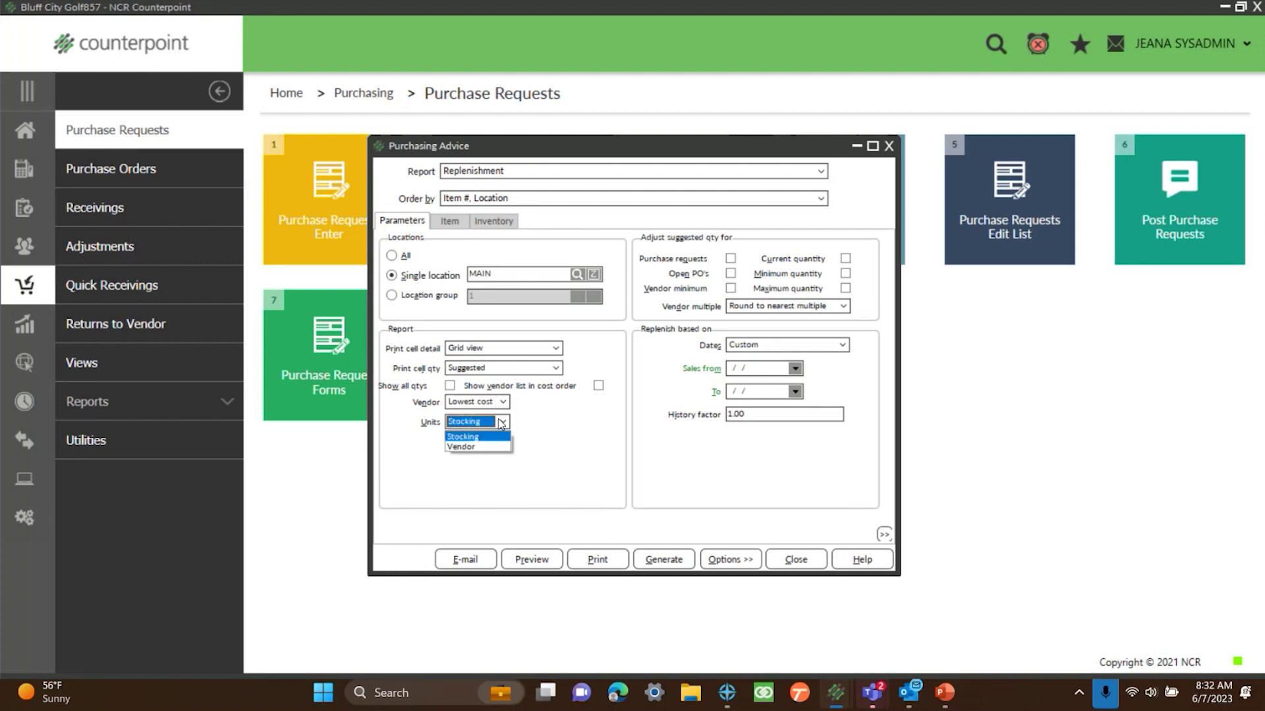
click(472, 446)
- Restore the report's vendor to Primary and its units to Stocking
click(501, 403)
click(461, 415)
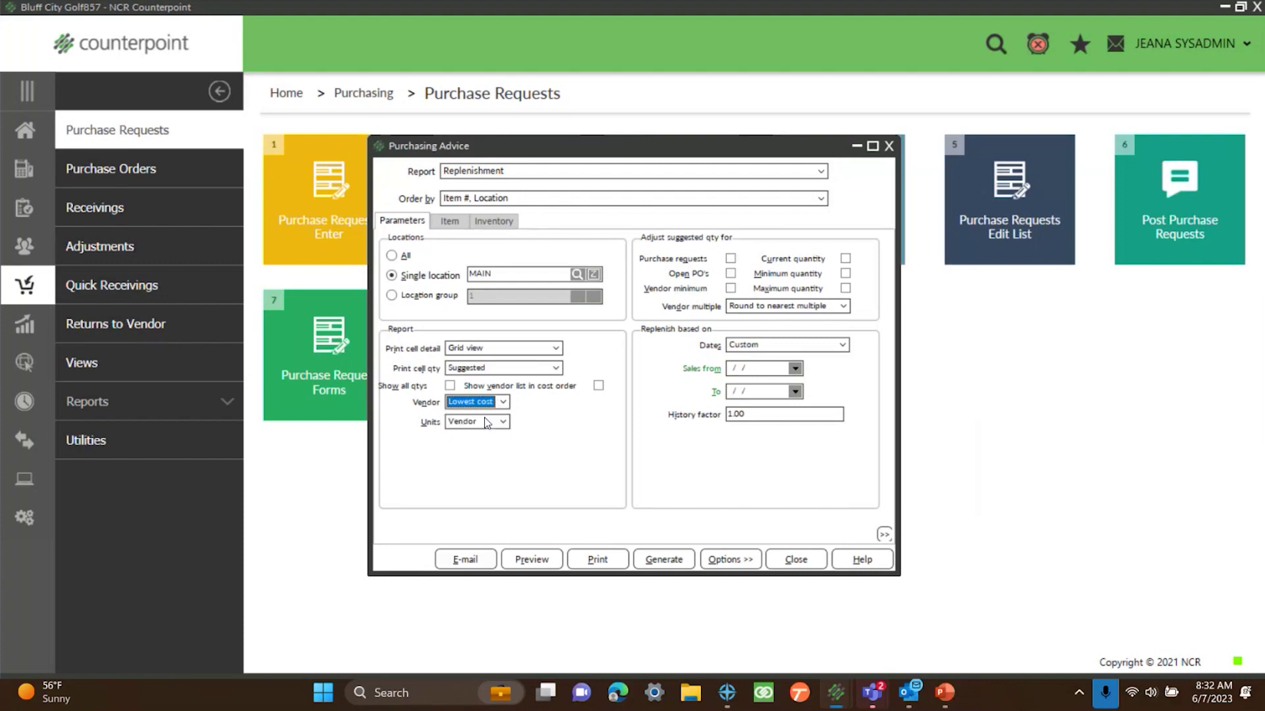
click(504, 422)
click(479, 436)
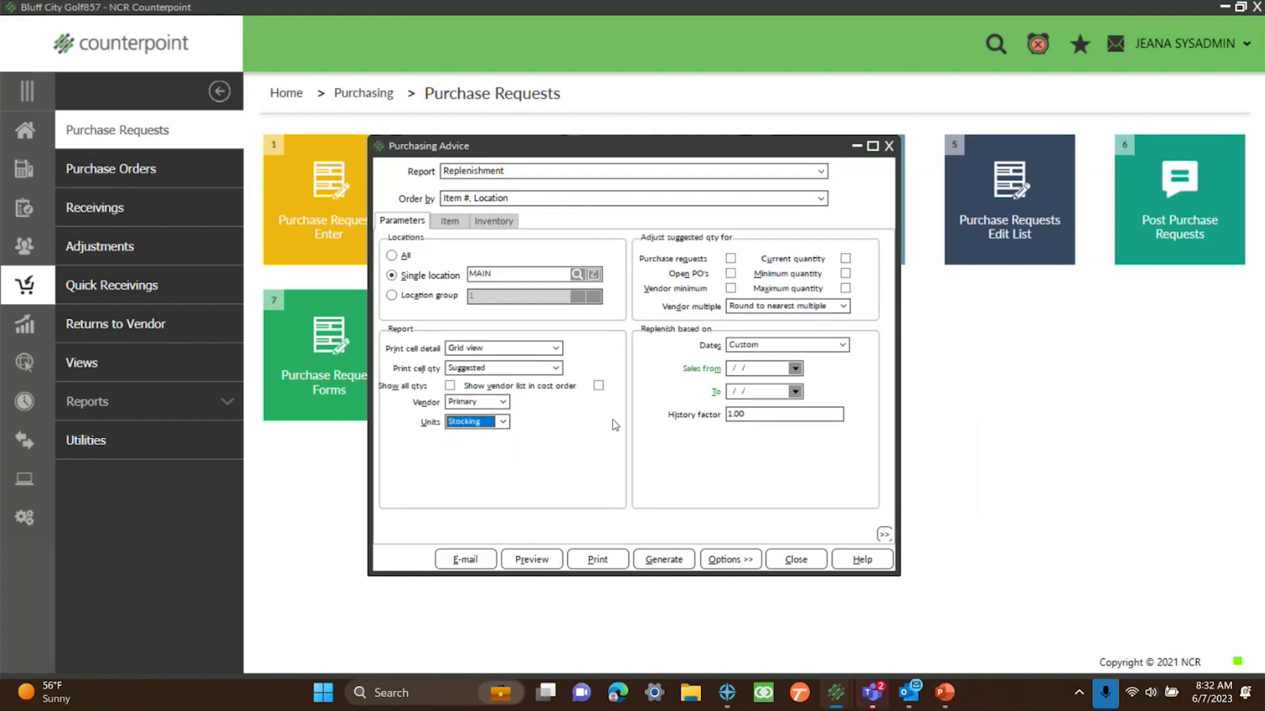
- Try adjusting the suggested quantity for purchase requests, open PO's, vendor minimum and current quantity
click(730, 259)
click(730, 273)
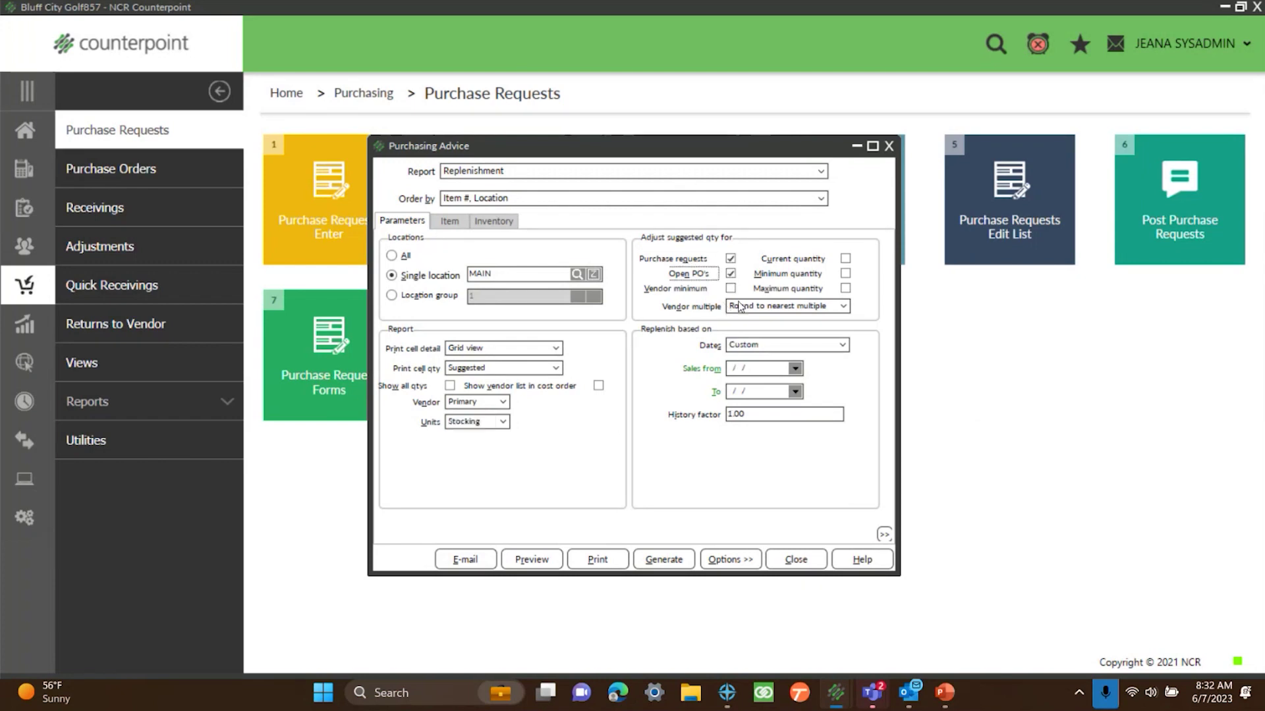
click(731, 287)
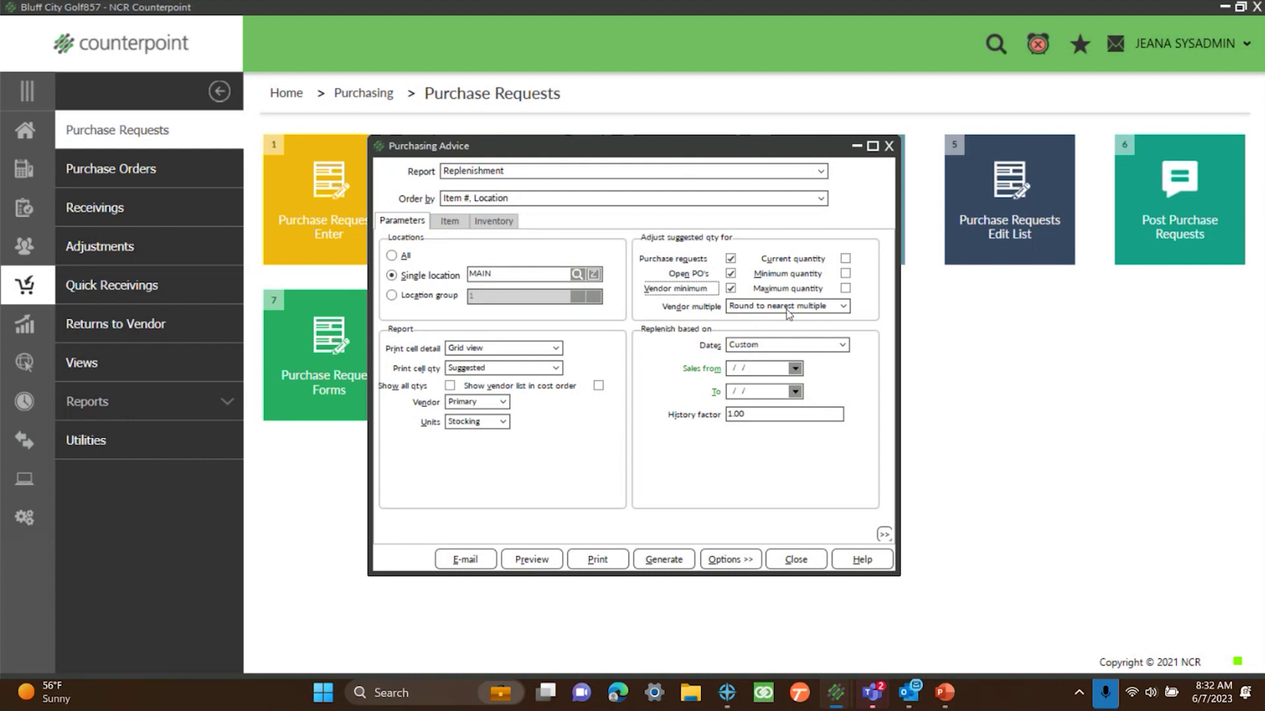
click(846, 259)
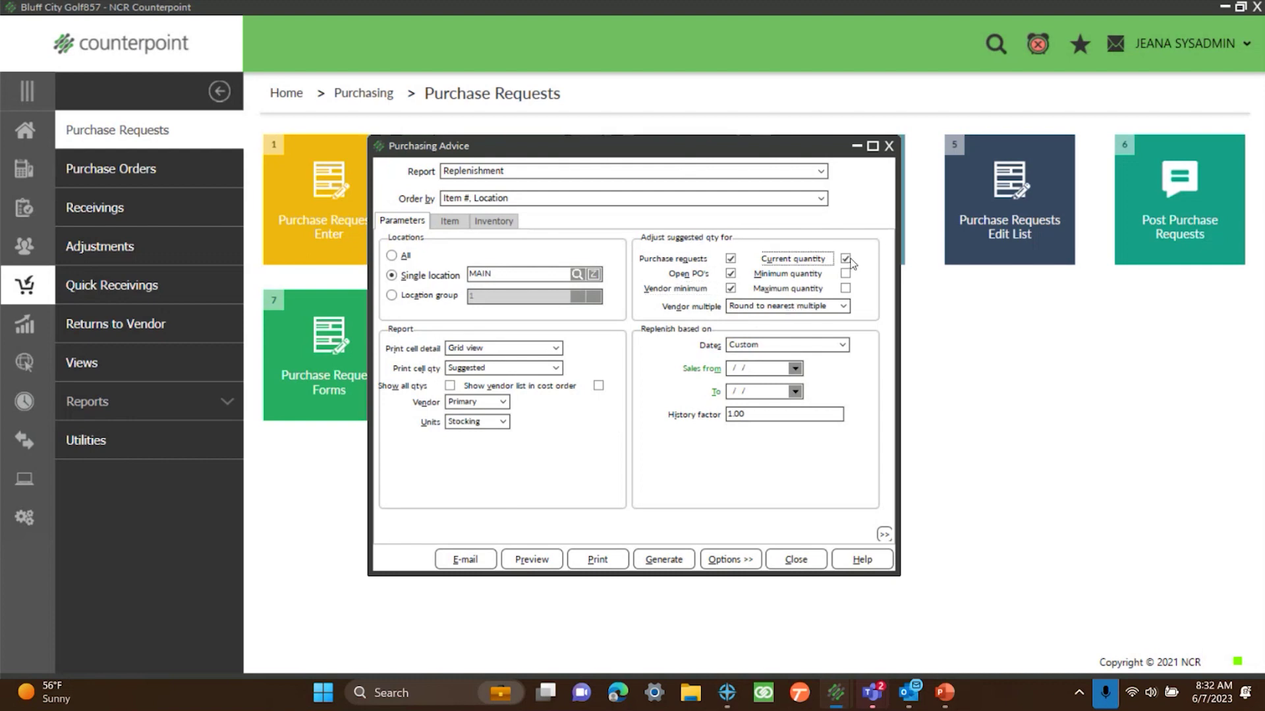
- Turn off the suggested quantity adjustments for purchase requests, open PO's, vendor minimum and current quantity
click(730, 259)
click(731, 273)
click(730, 287)
click(845, 259)
- Set the replenishment sales dates from 1/1/2023 to 6/7/2023 and preview the report
click(751, 368)
key(space)
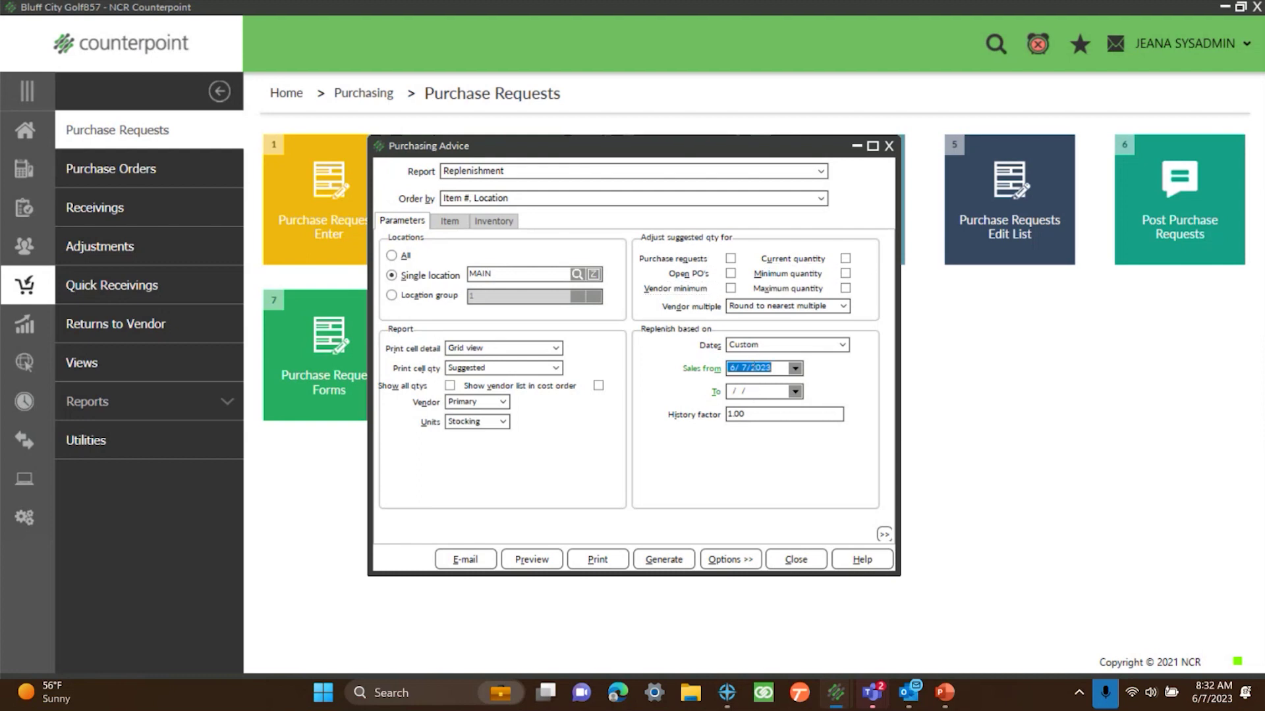
click(743, 393)
key(space)
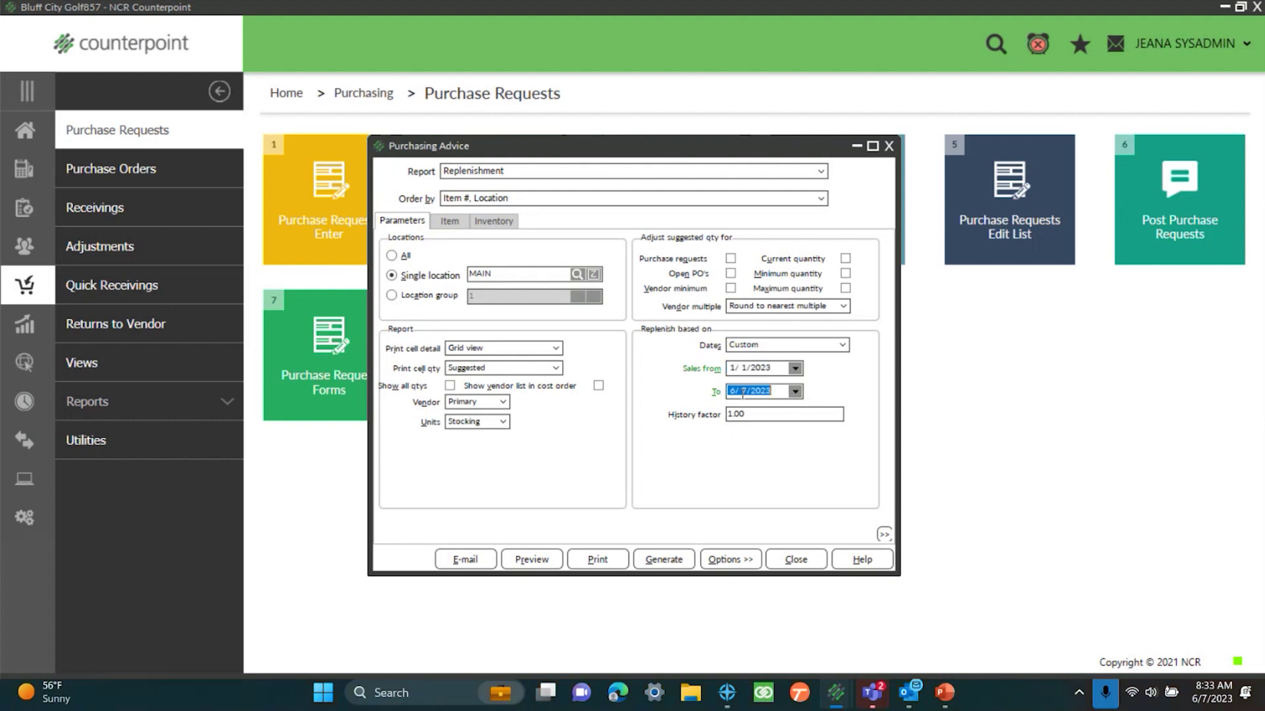
click(539, 560)
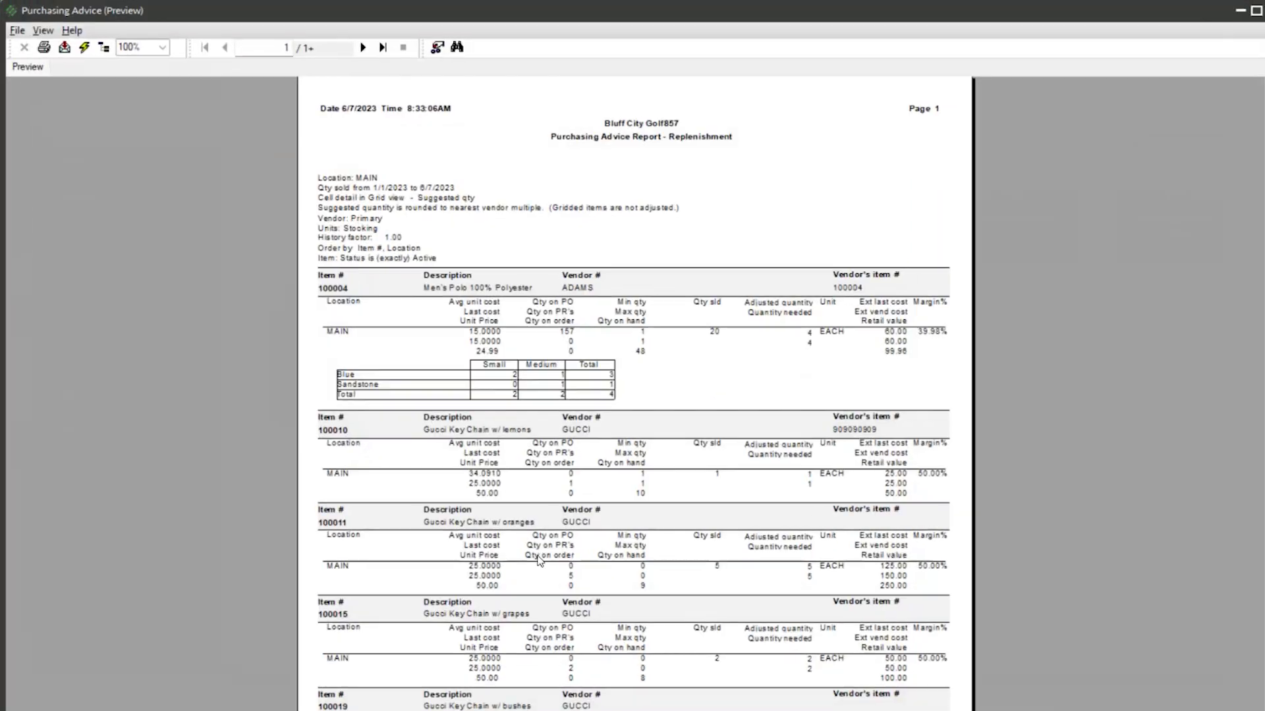
- Examine the item number, average unit cost, last cost and unit price of the Gucci Key Chain w/ lemons
scroll(539, 561, down, 3)
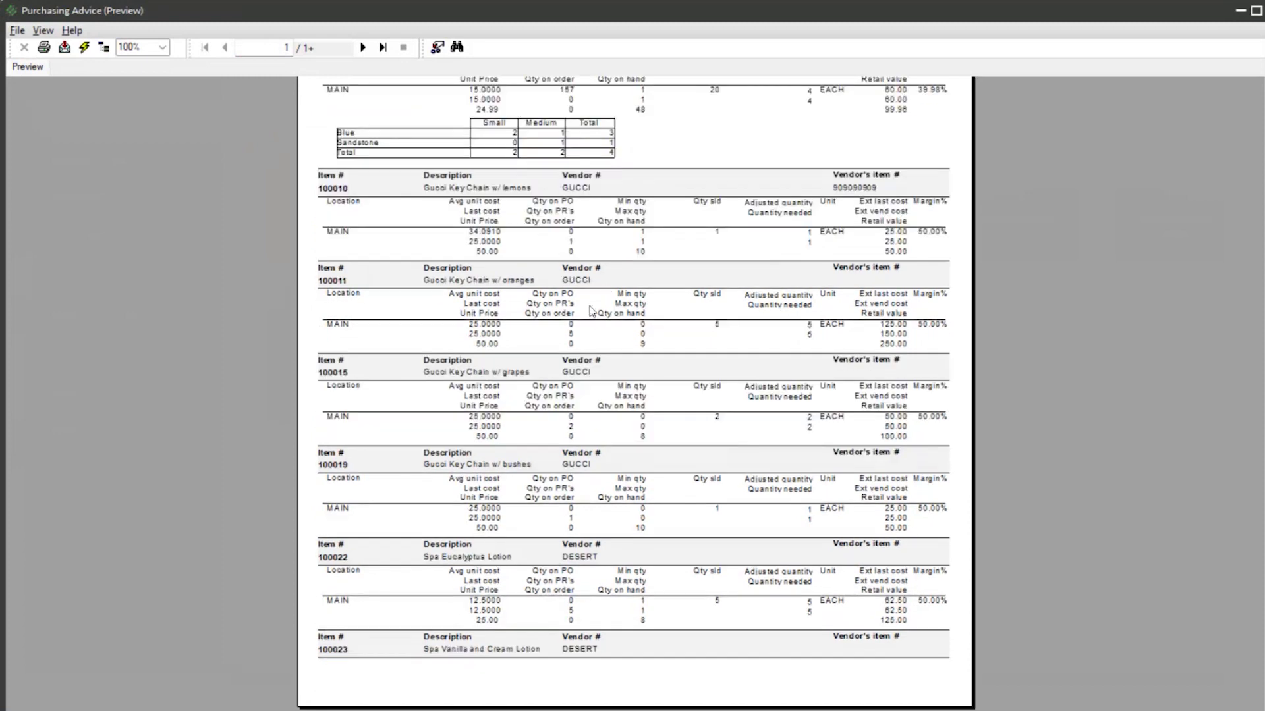
click(344, 204)
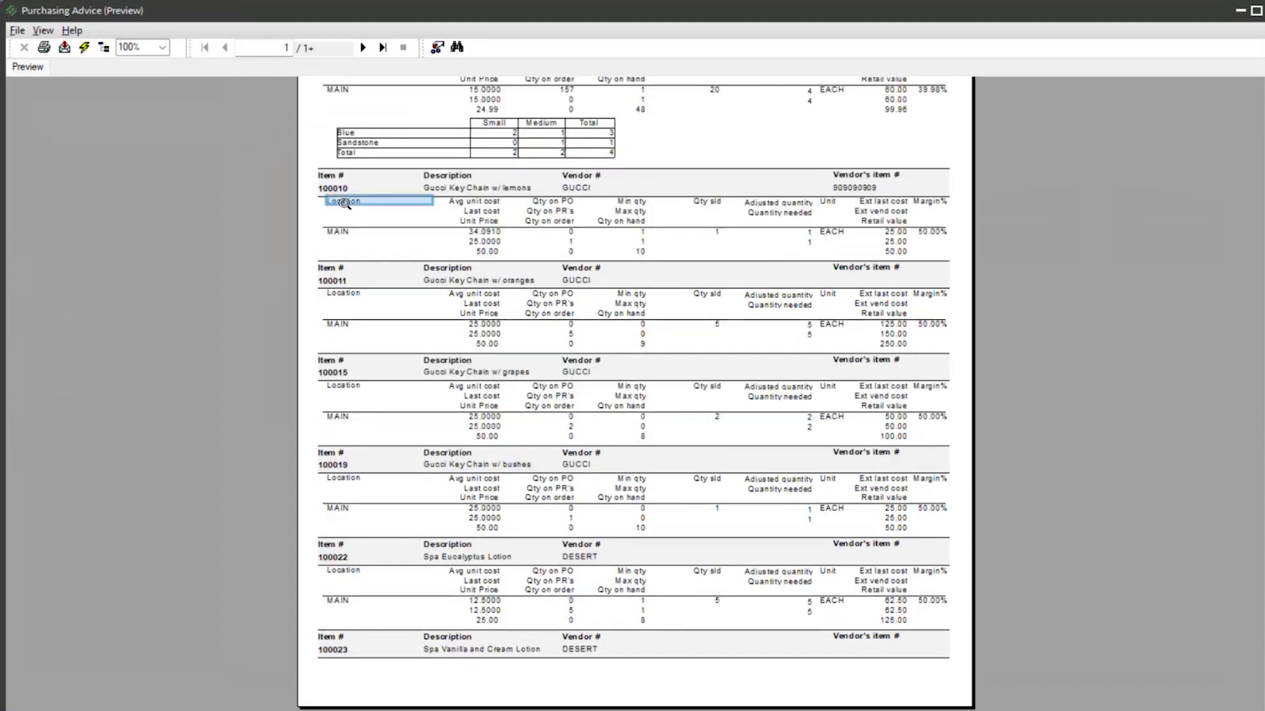
click(331, 173)
click(332, 188)
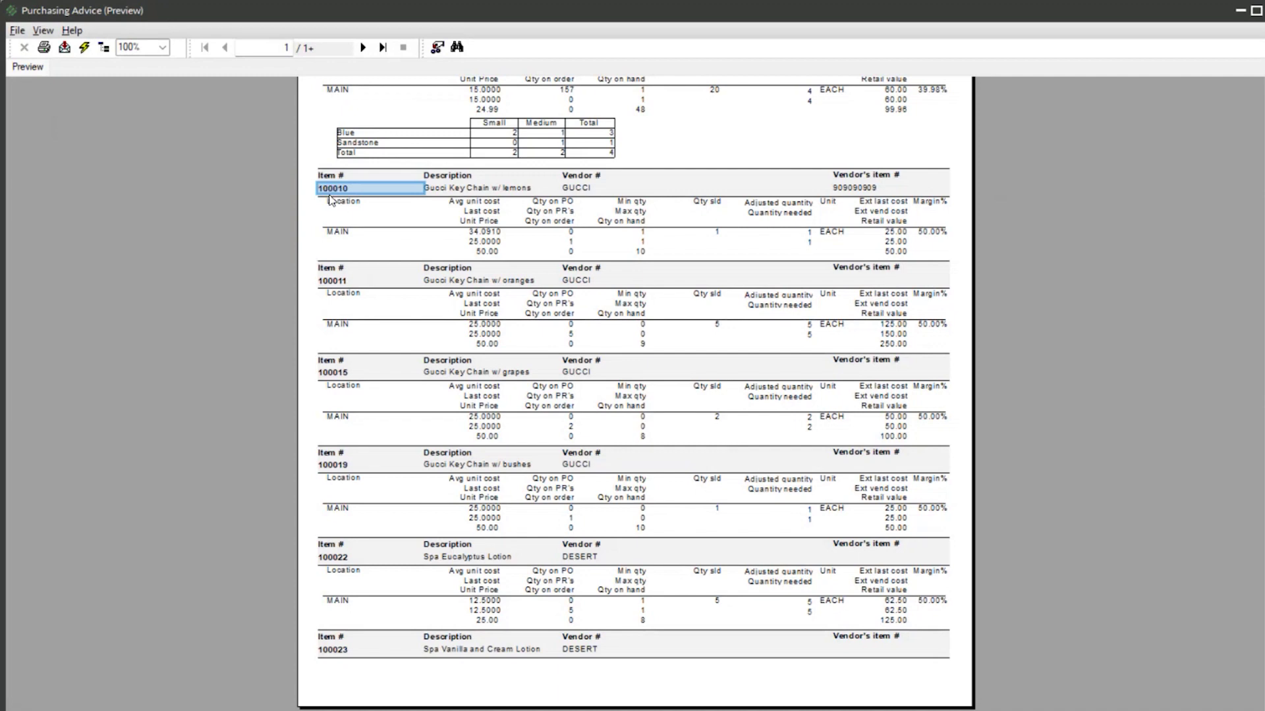
click(497, 208)
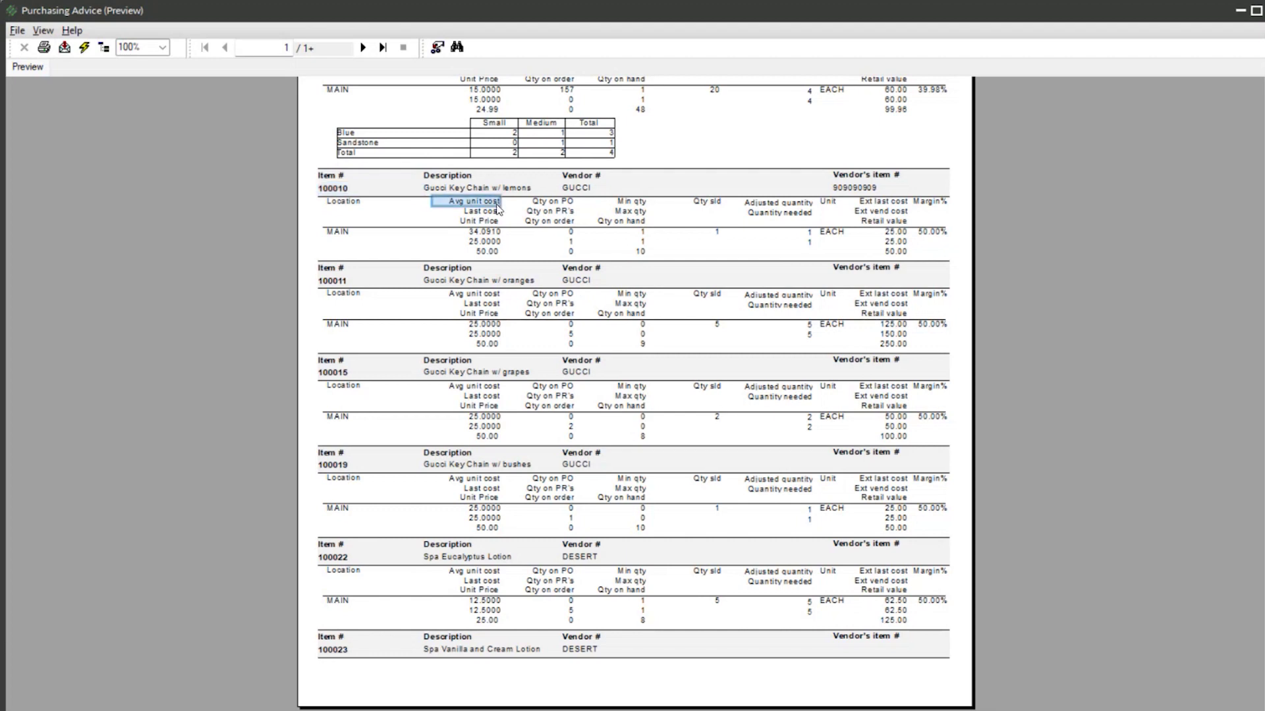
click(495, 233)
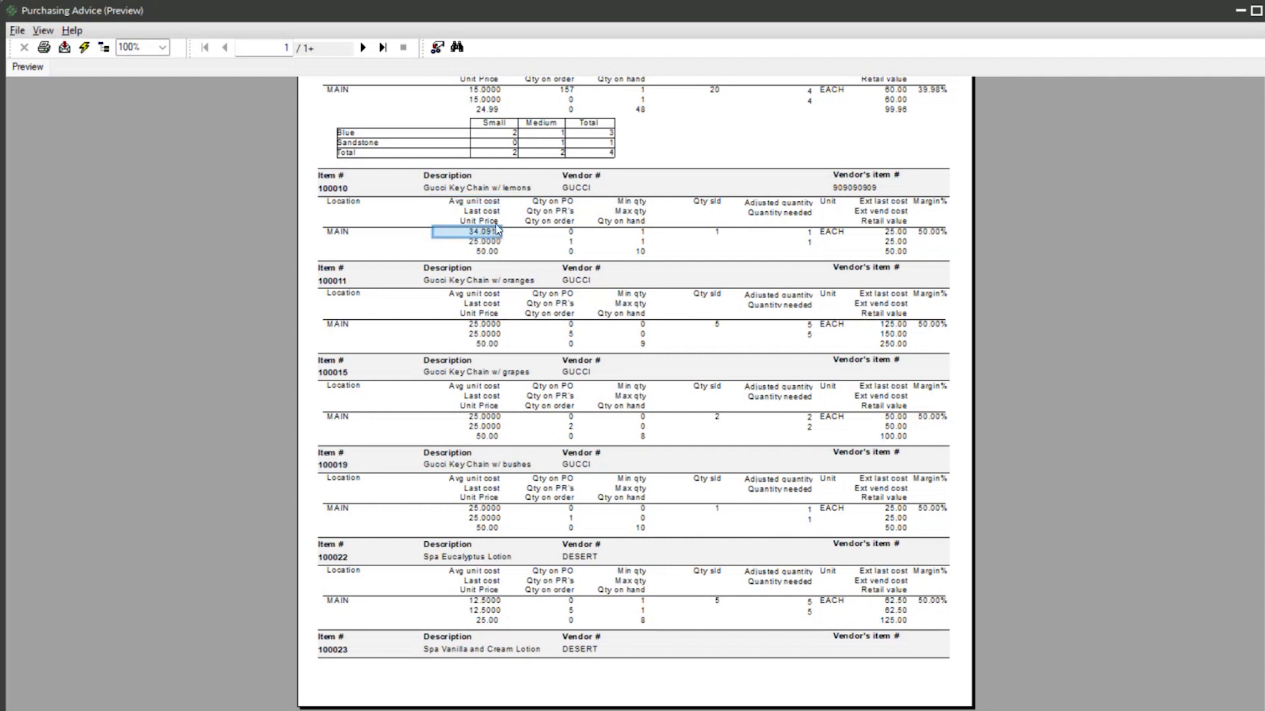
click(497, 215)
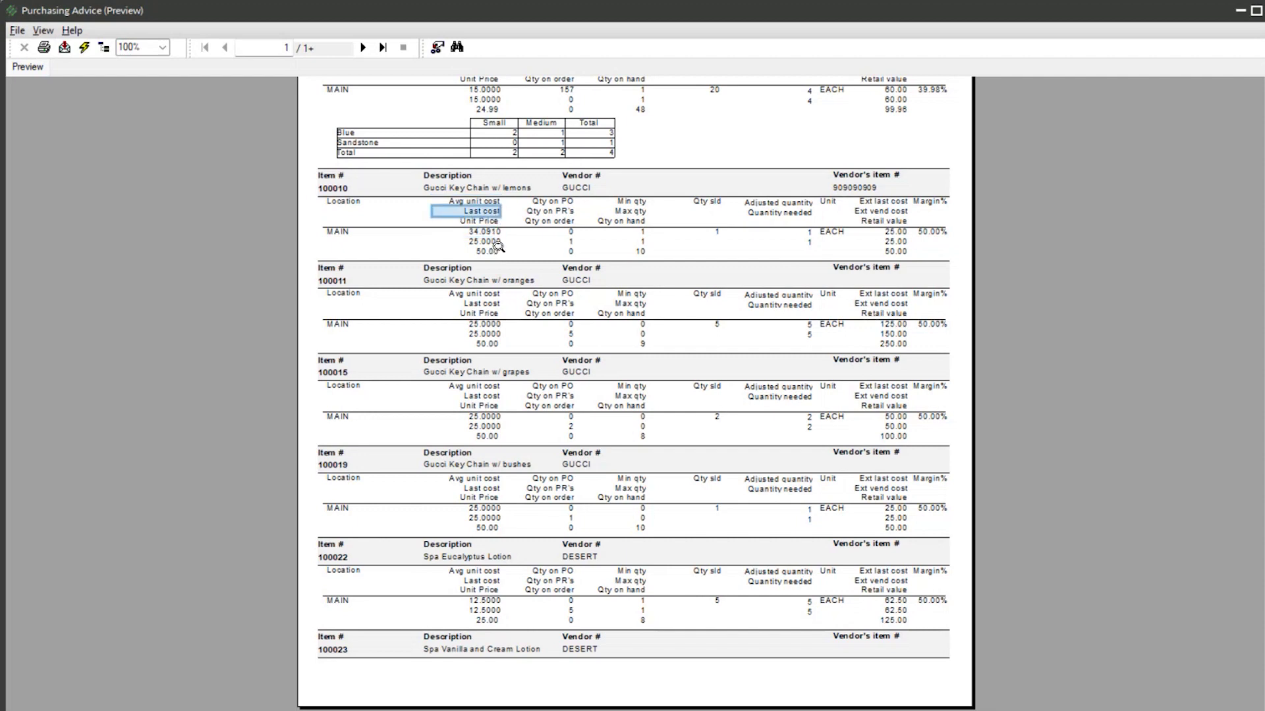
click(497, 243)
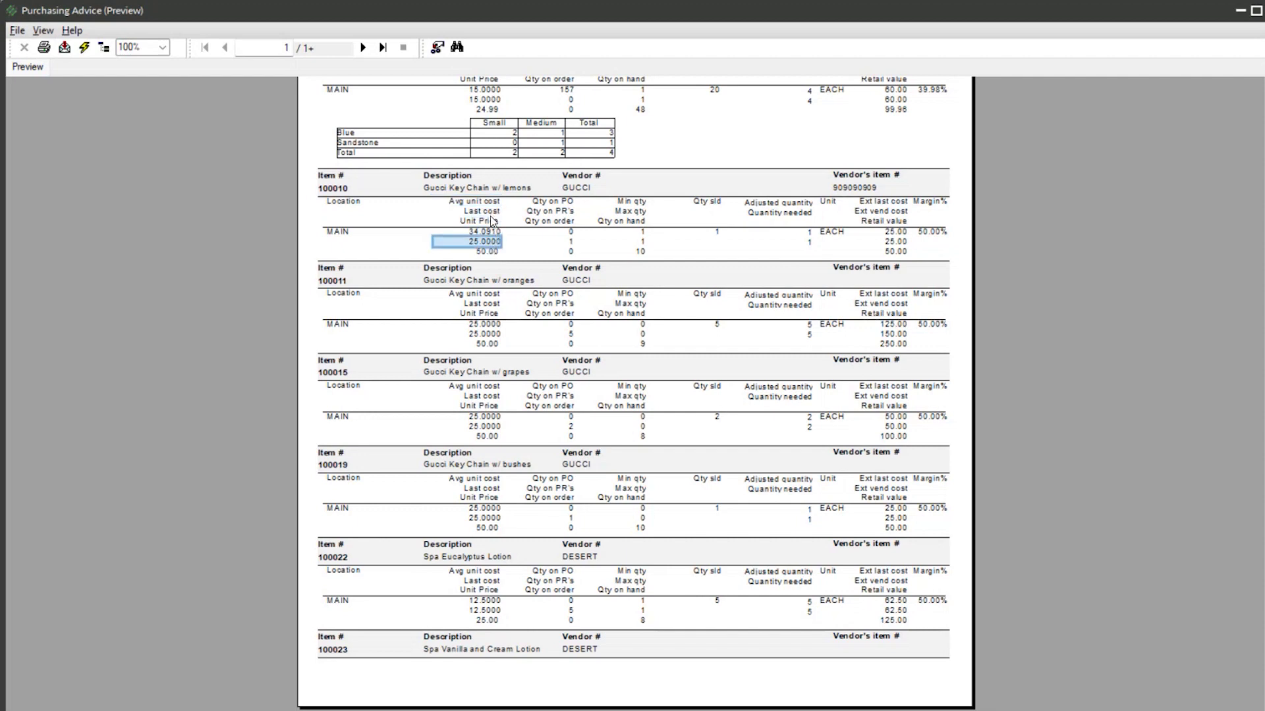
click(494, 222)
click(494, 253)
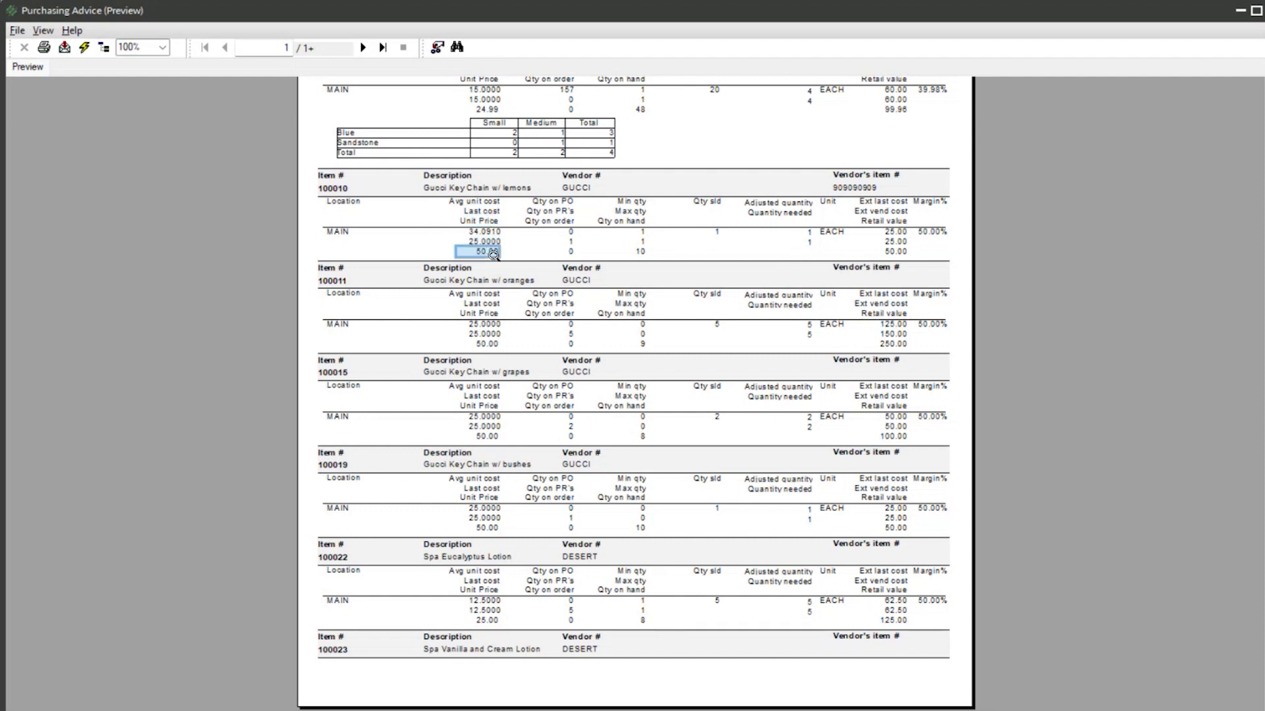
- Examine the quantities on PO, on PR's and on order for the Gucci Key Chain w/ lemons
click(565, 206)
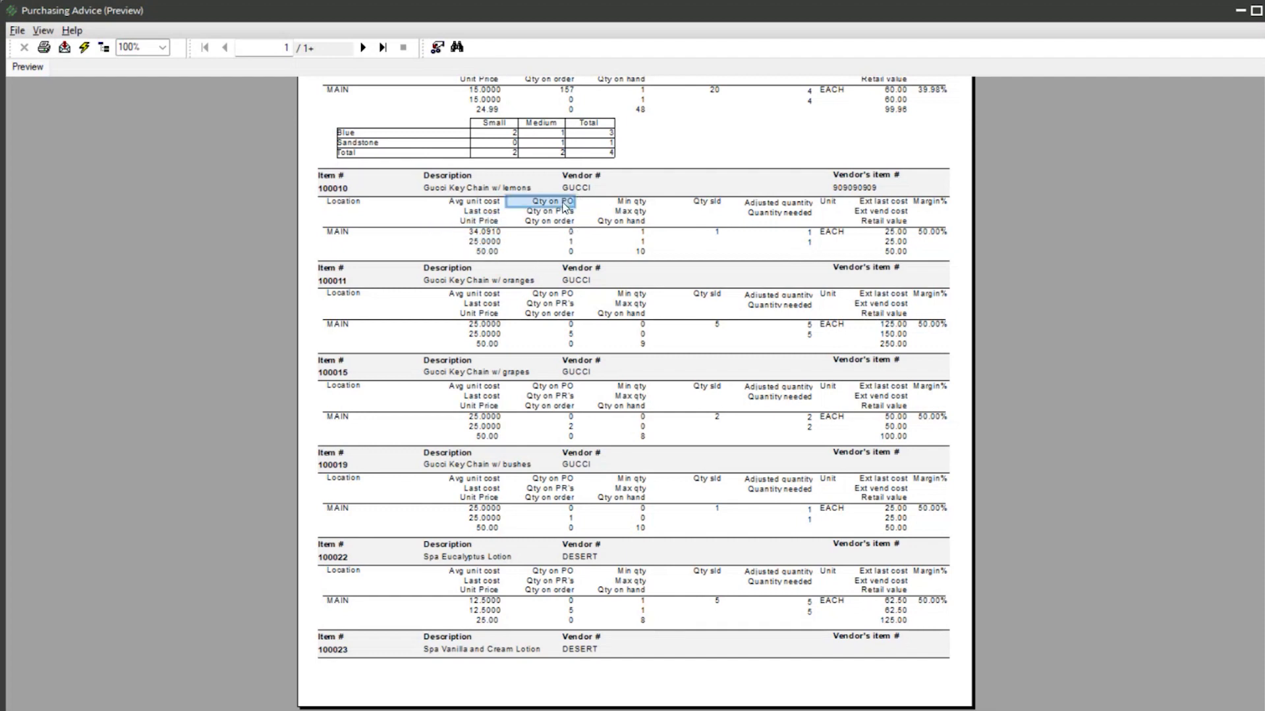
click(570, 233)
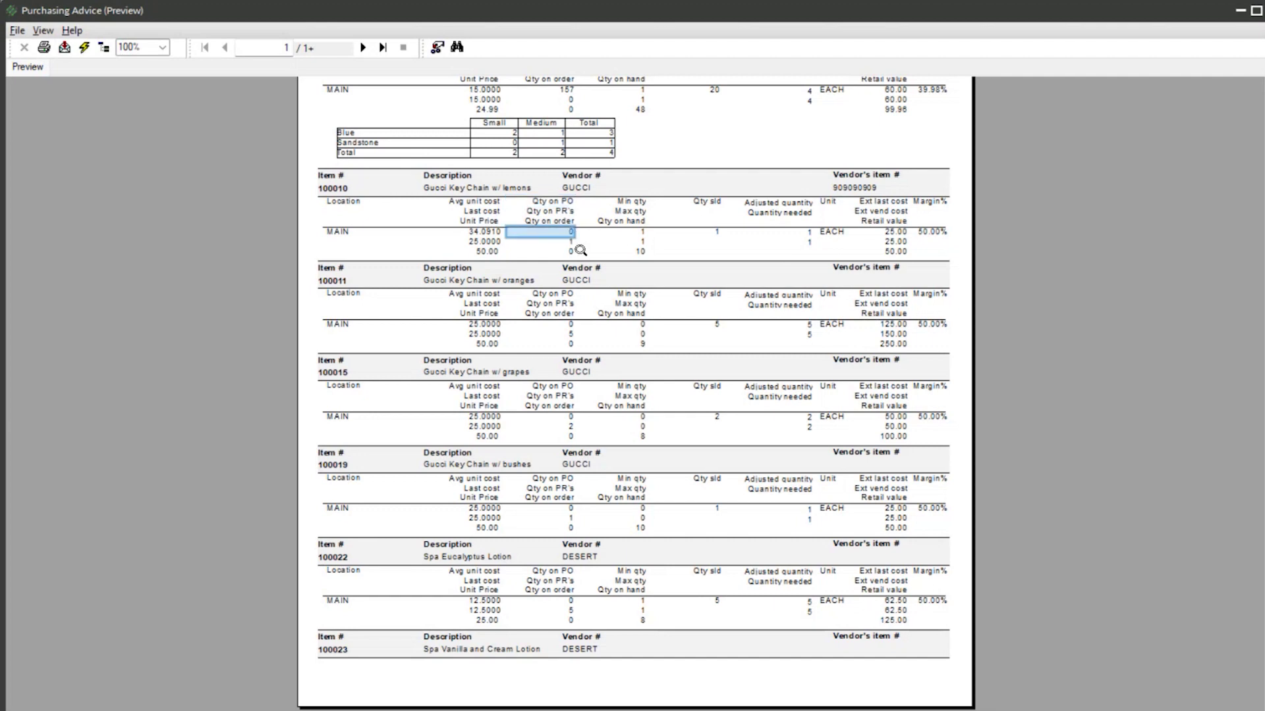
click(560, 212)
click(571, 241)
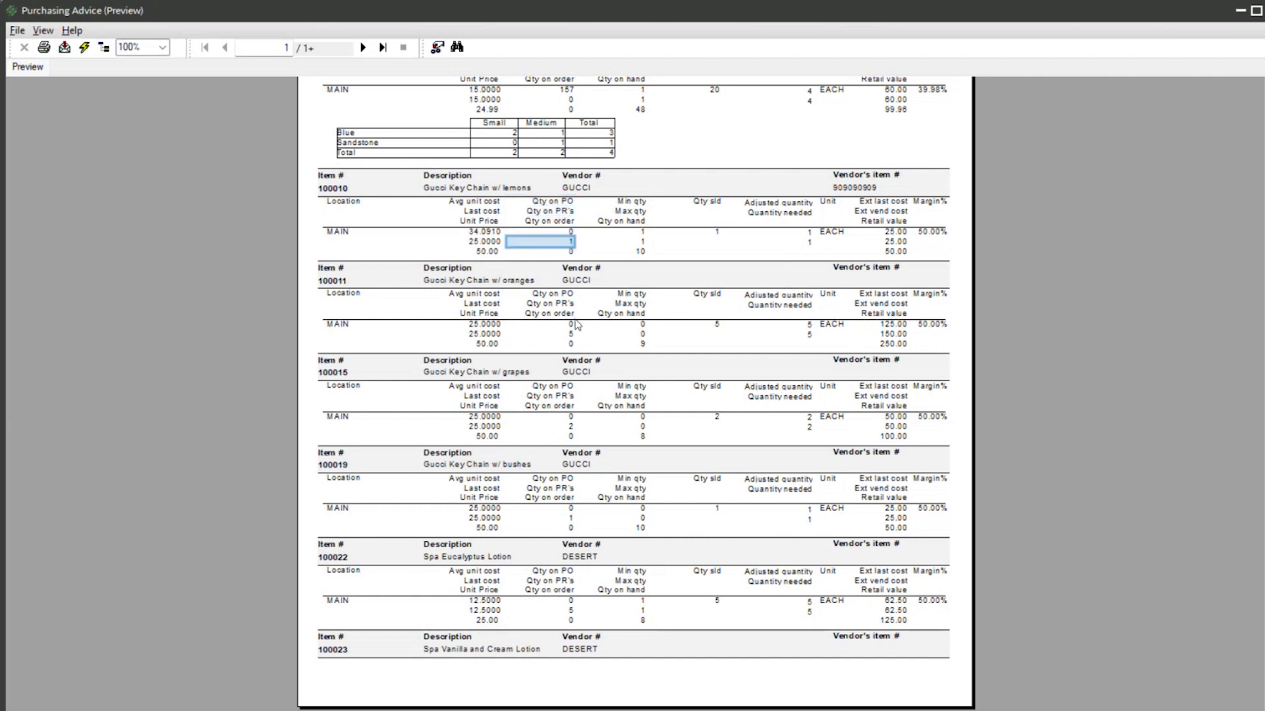
click(560, 222)
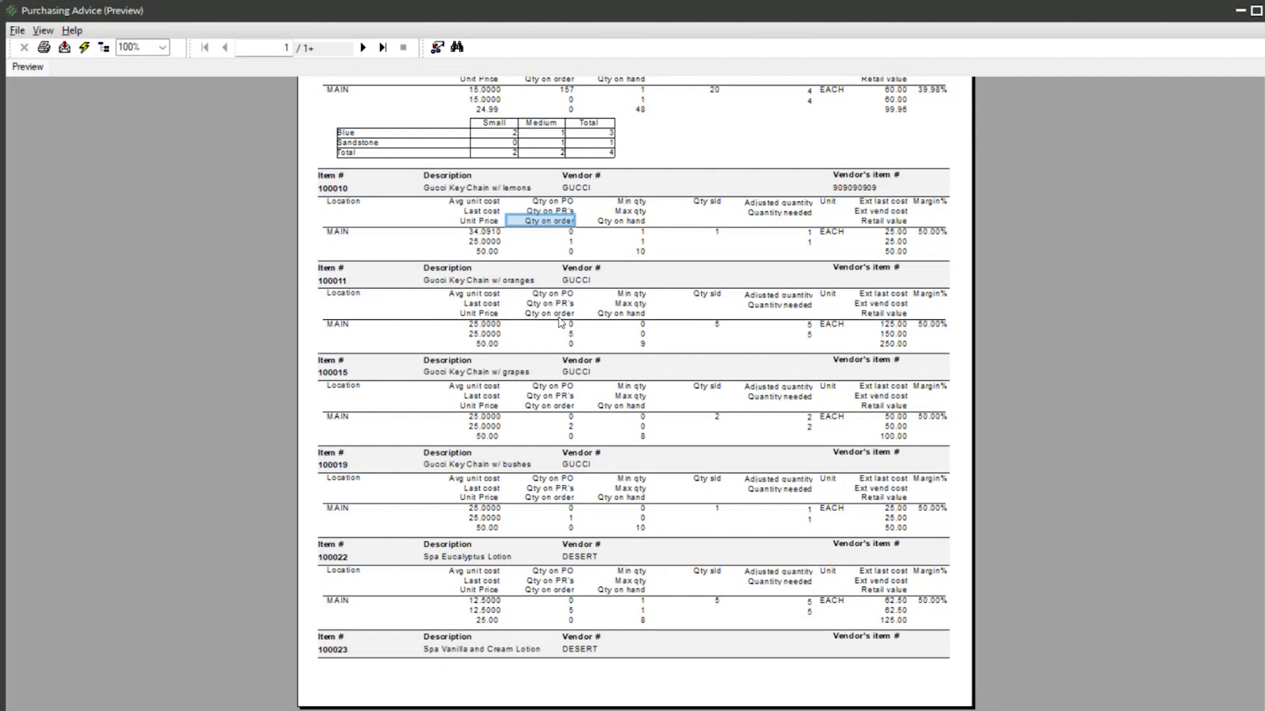
click(571, 253)
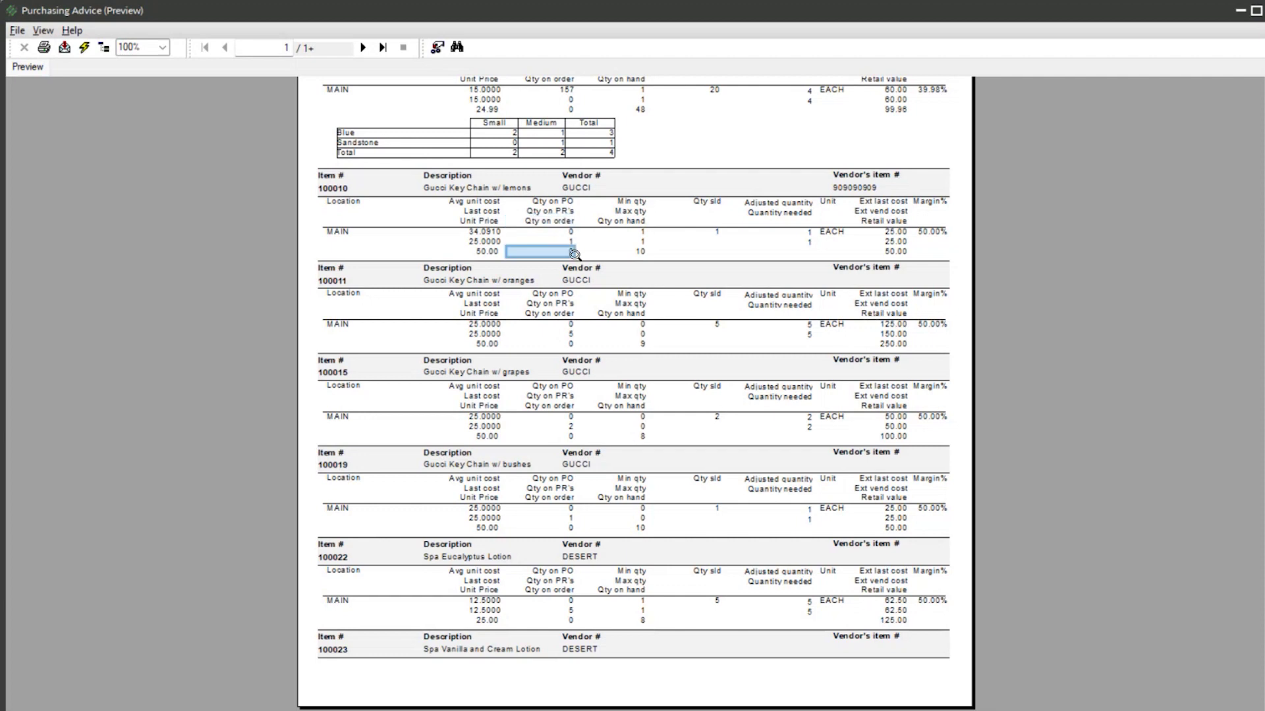
- Examine the minimum, maximum and on-hand quantities of the Gucci Key Chain w/ lemons
click(641, 228)
click(642, 232)
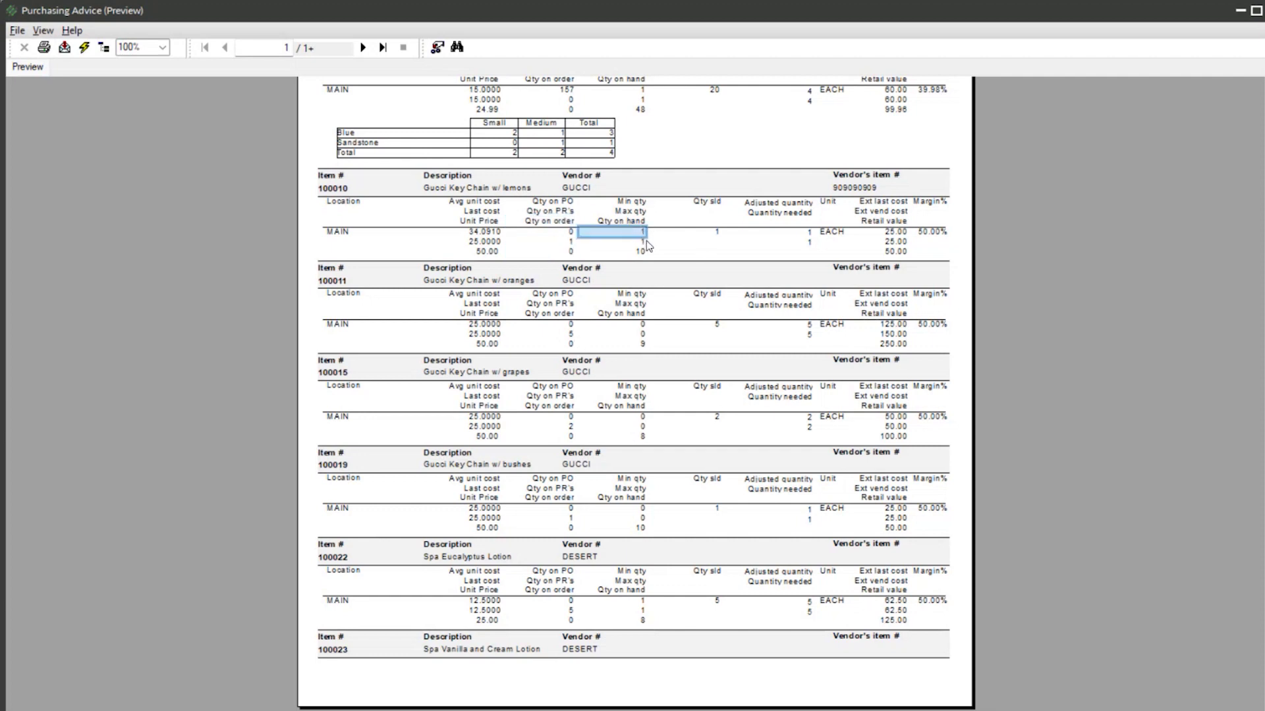
click(644, 243)
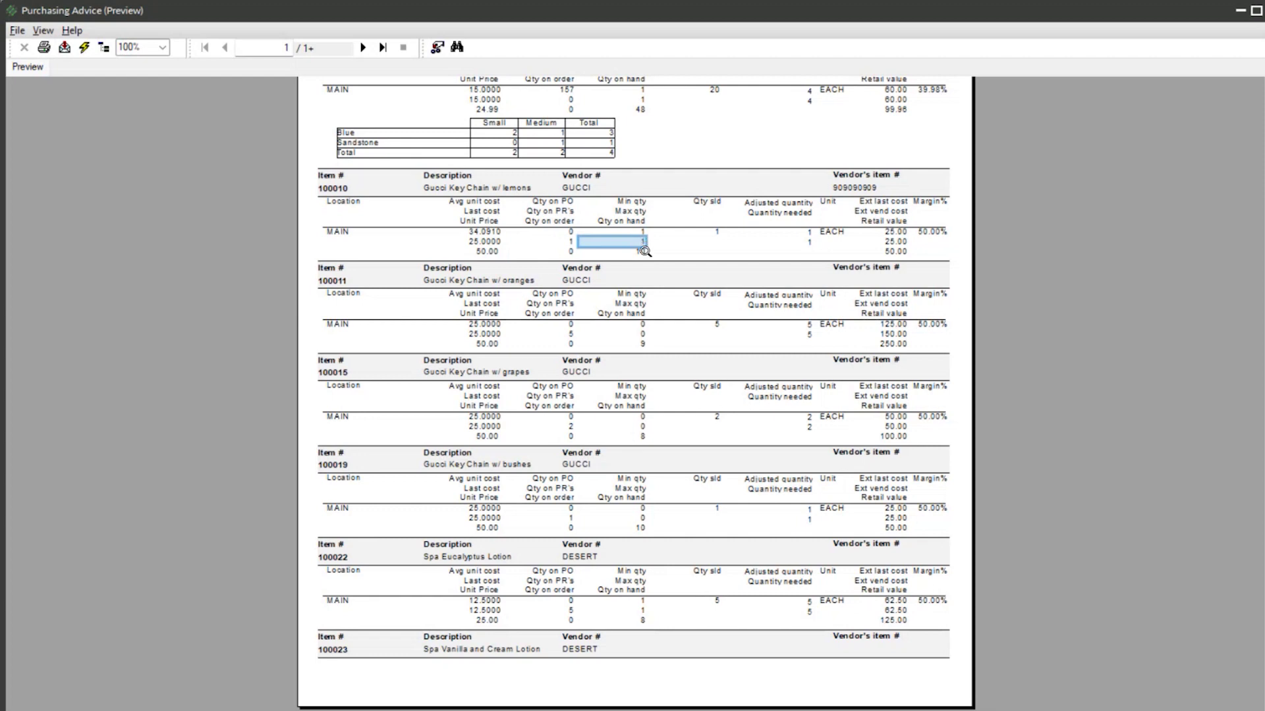
click(643, 252)
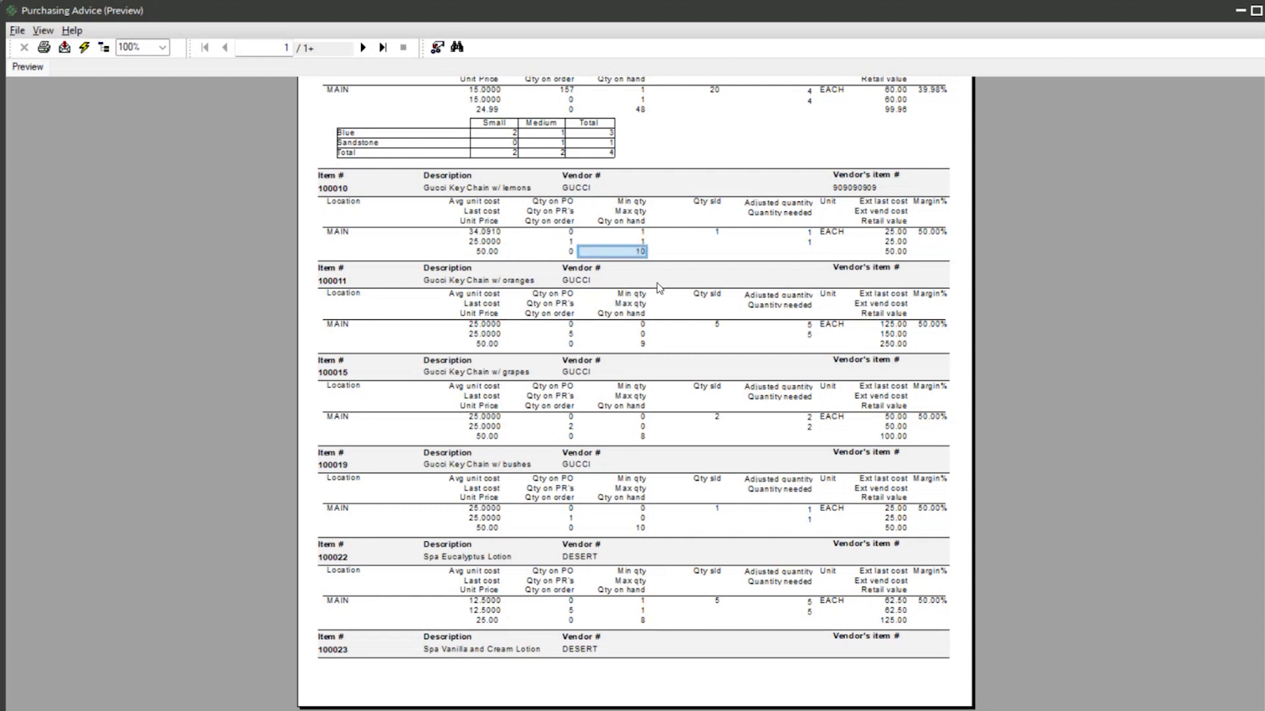
- Compare the quantity sold with the adjusted quantity for the Gucci Key Chains w/ lemons and w/ oranges
click(717, 232)
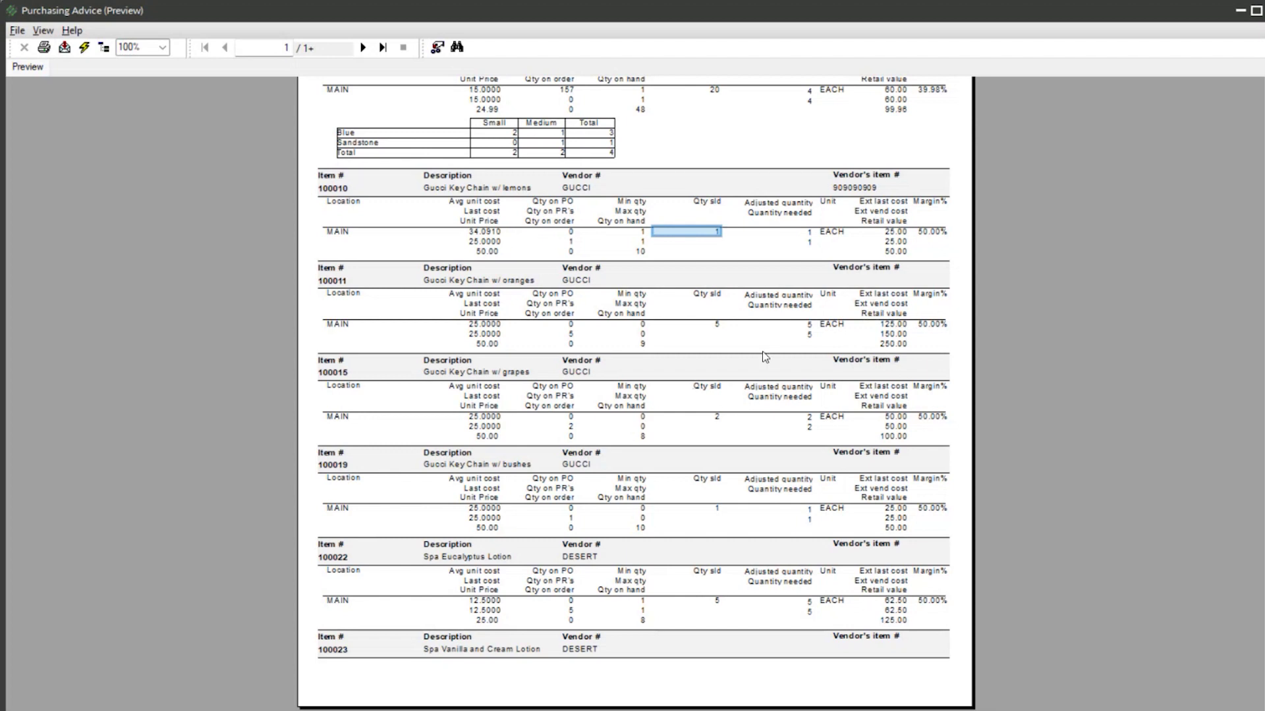
click(806, 232)
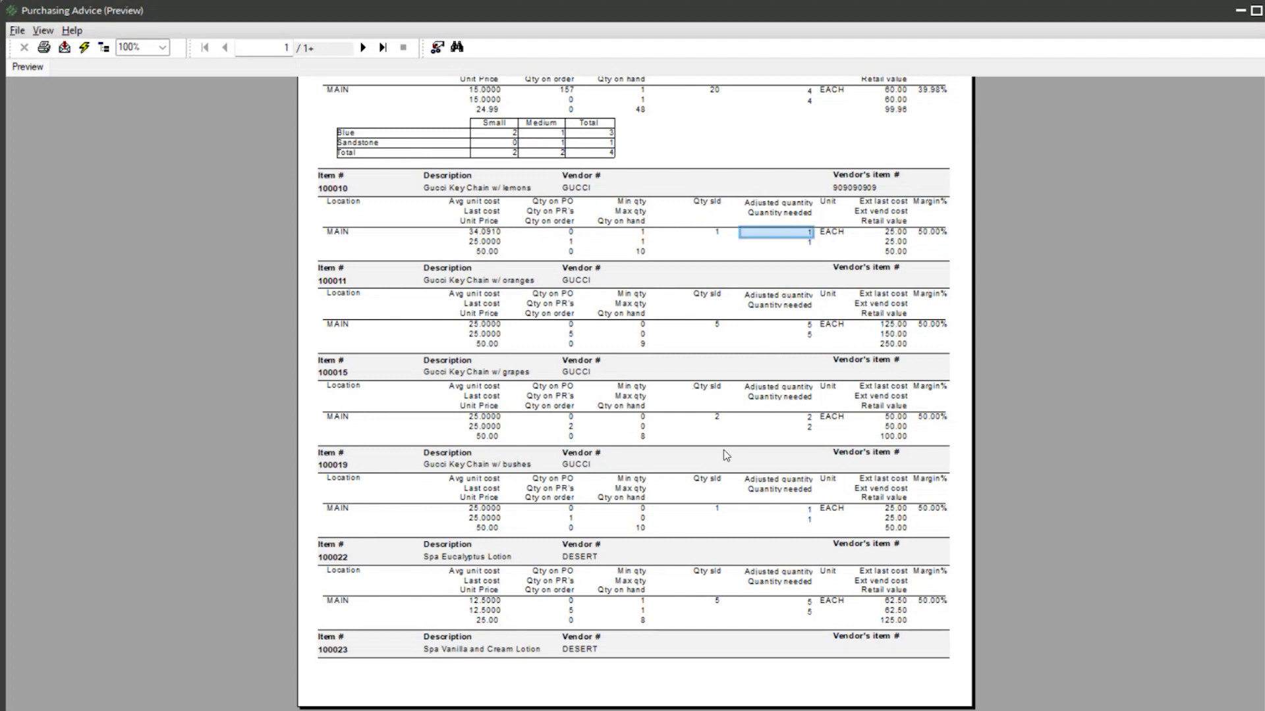
click(718, 232)
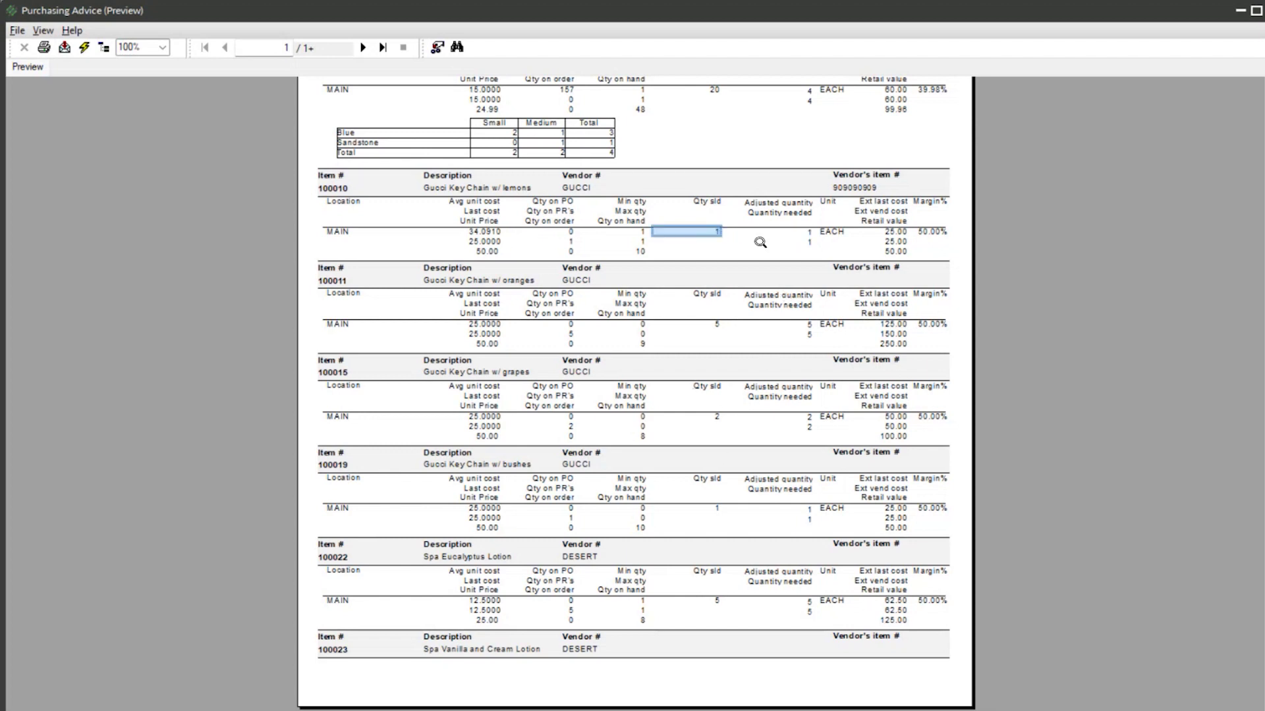
click(807, 232)
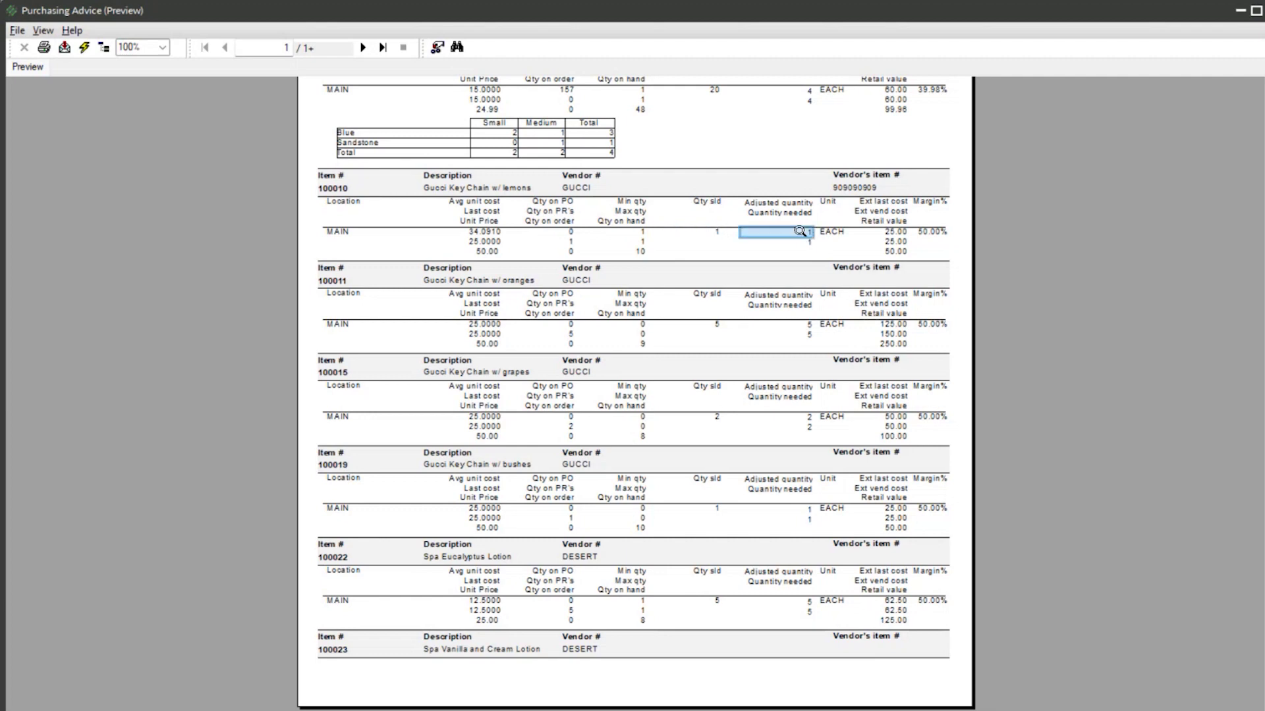
click(716, 324)
click(809, 324)
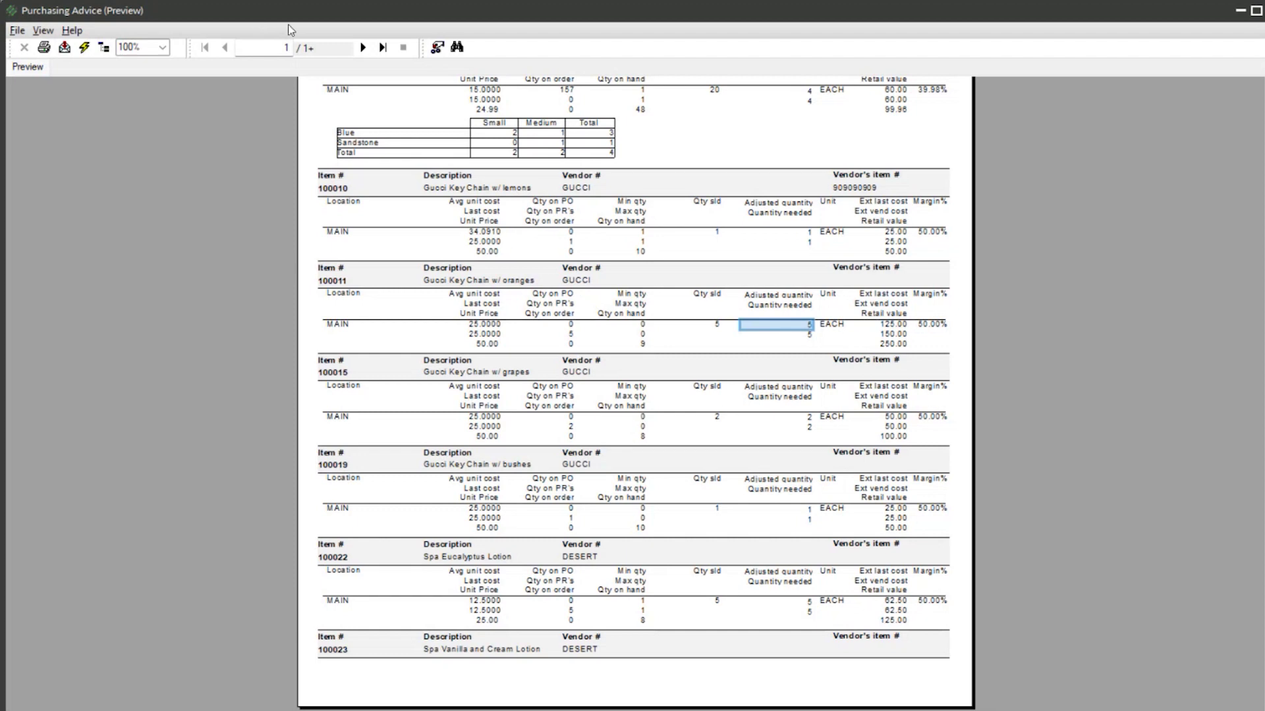
- Check the report totals on the last page of the Purchasing Advice preview and exit the preview
click(382, 47)
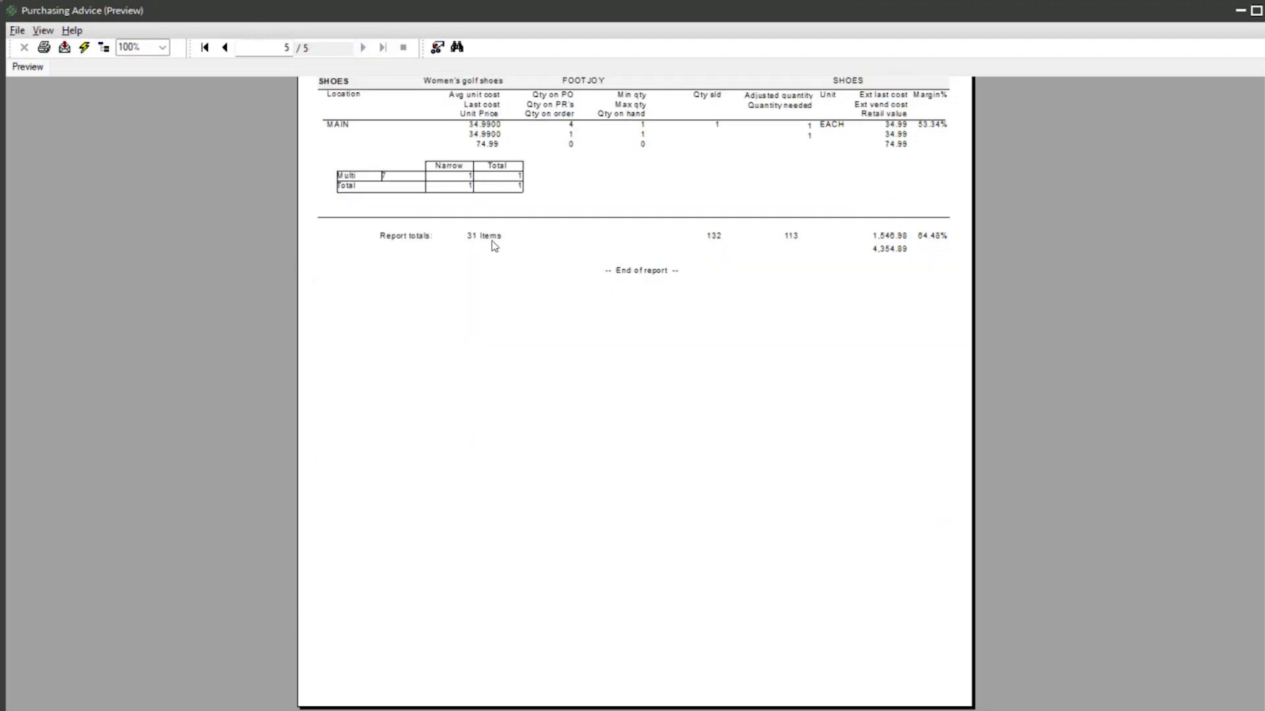
click(15, 31)
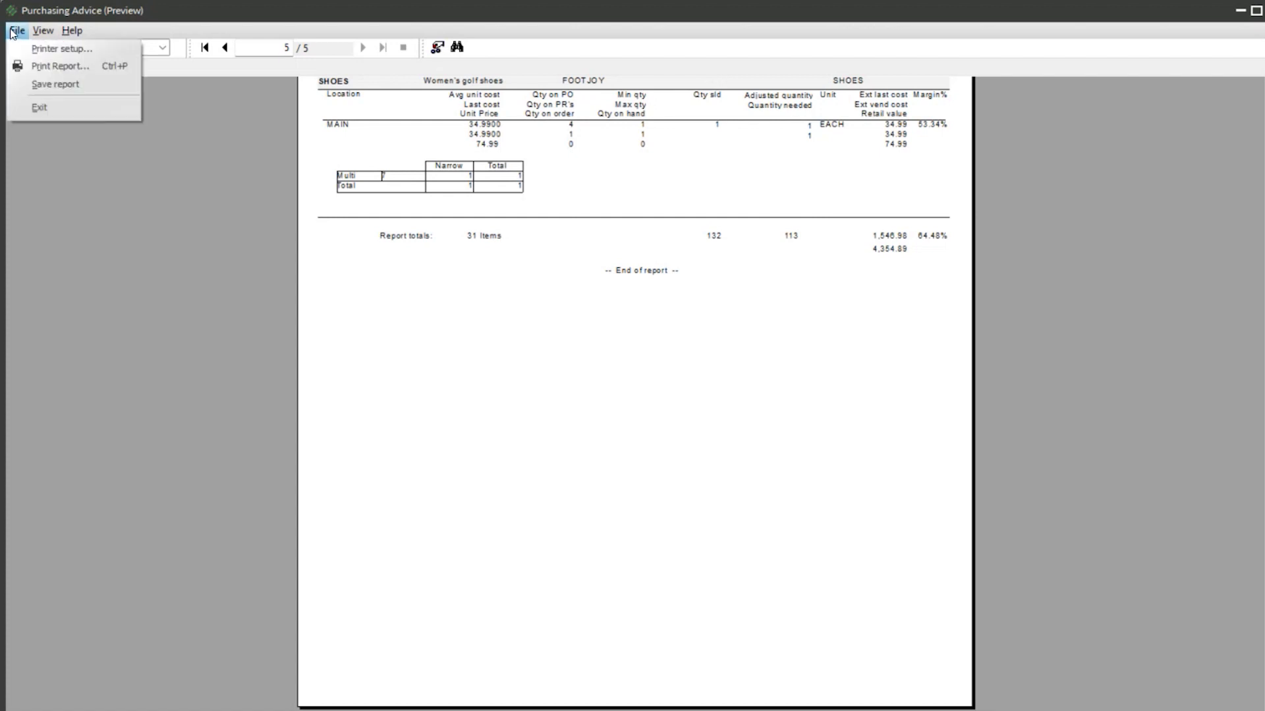
click(38, 108)
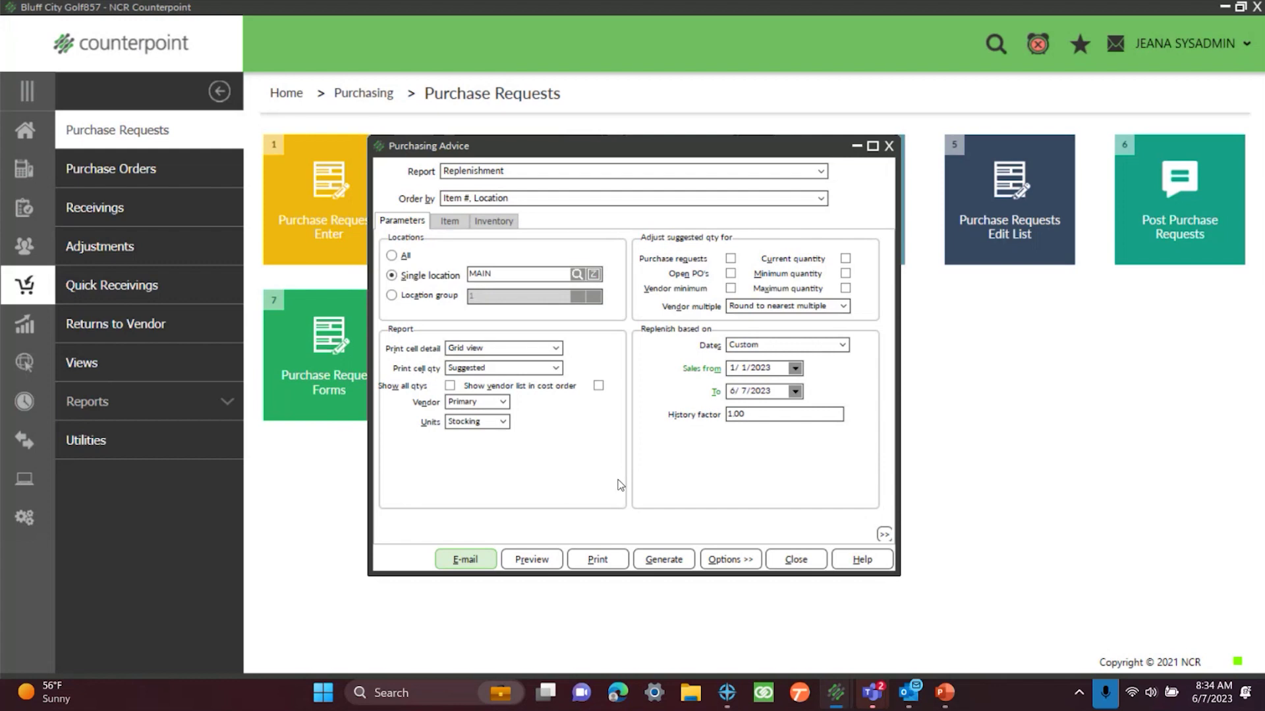
- Generate purchase requests from the replenishment report with auto-assigned numbers and order date 6/7/2023, allowing merging into batch 1
click(657, 561)
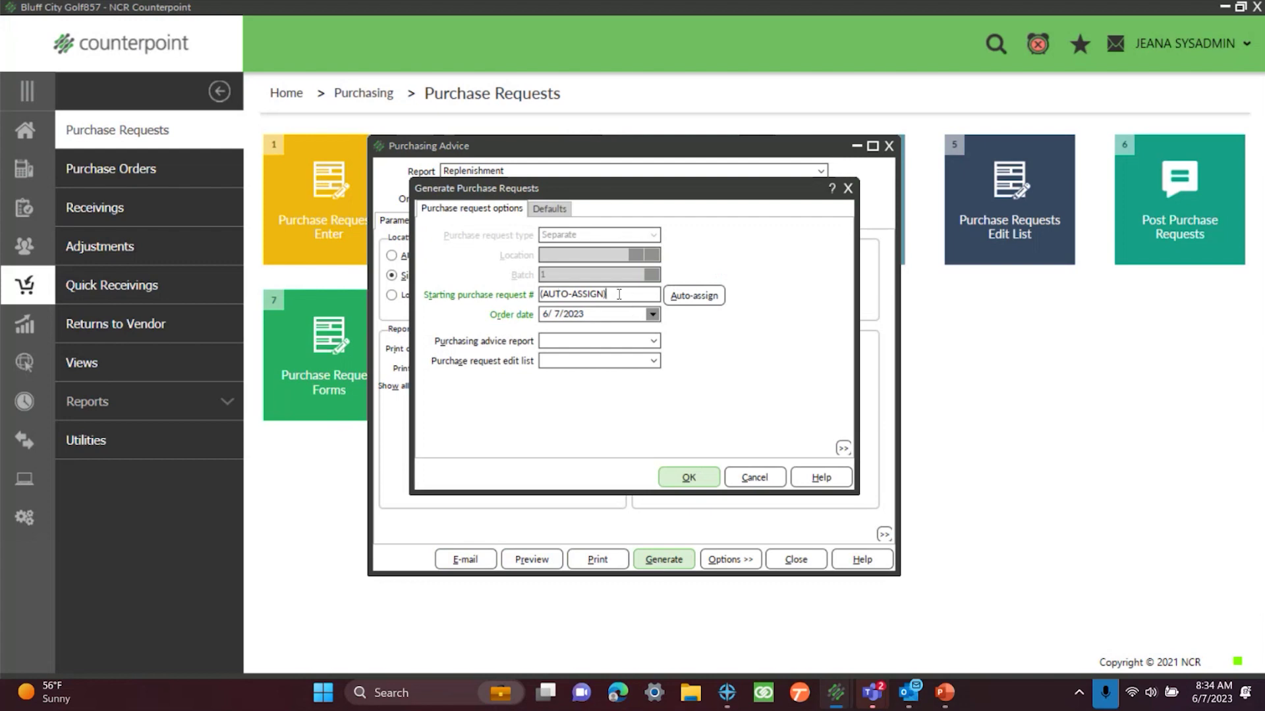
click(676, 484)
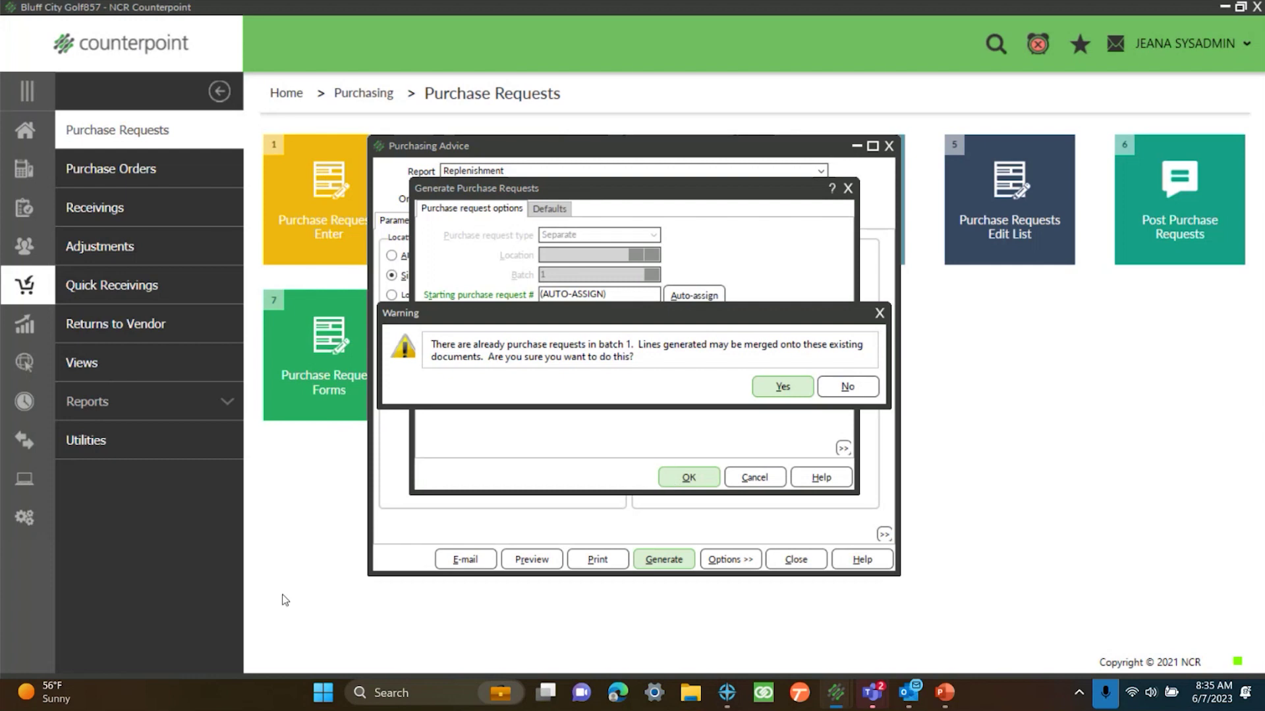
click(781, 389)
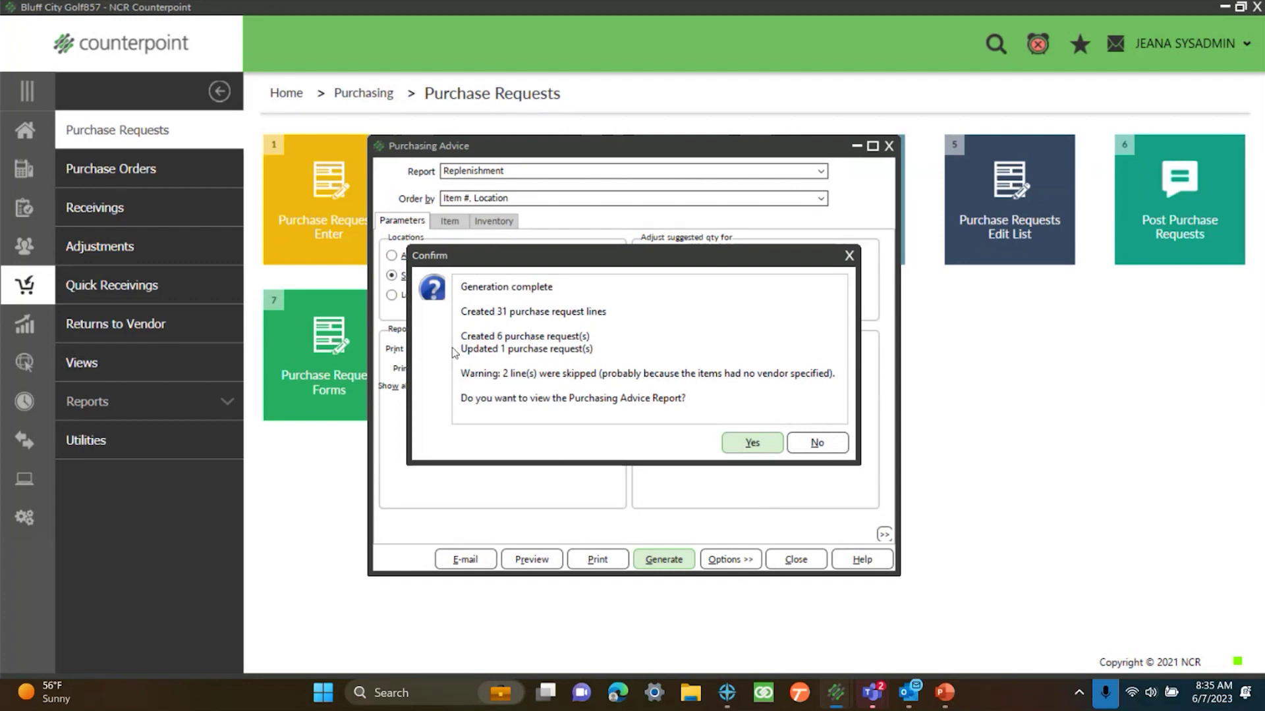
- Review the generation summary, decline viewing the Purchasing Advice Report and Purchase Requests Edit List, and close Purchasing Advice
drag(460, 350, 571, 359)
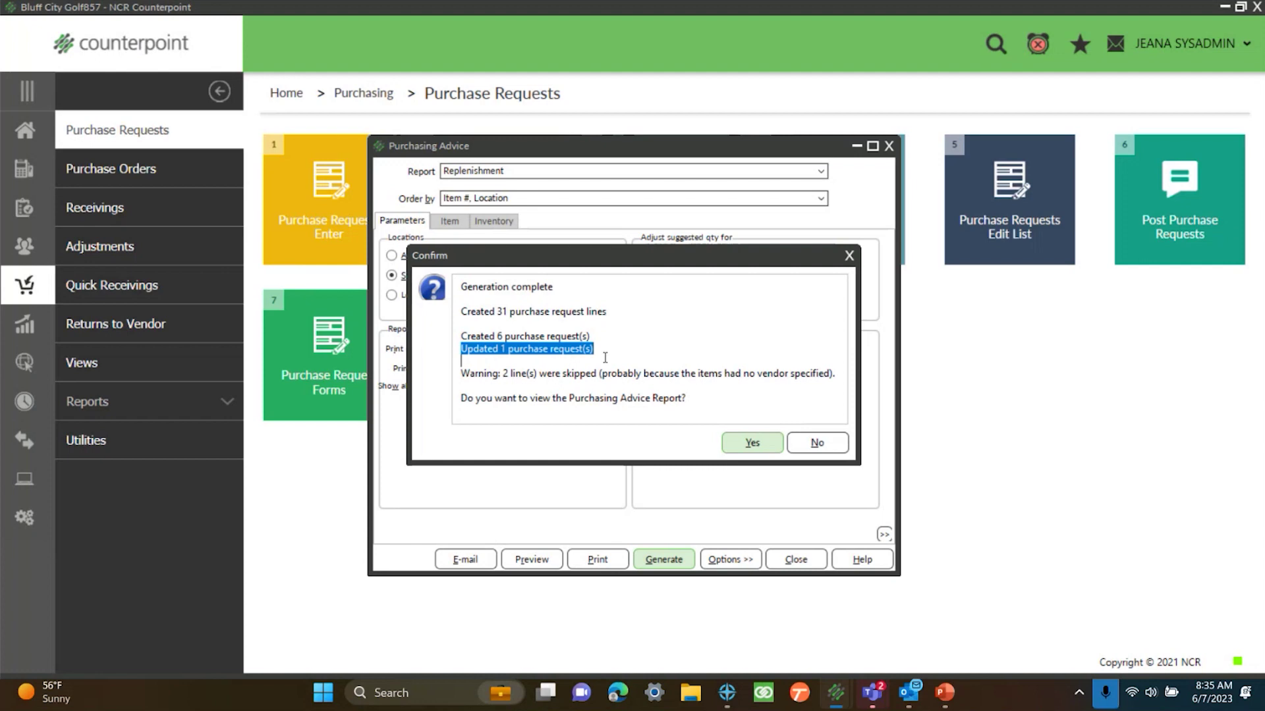
drag(460, 374, 836, 376)
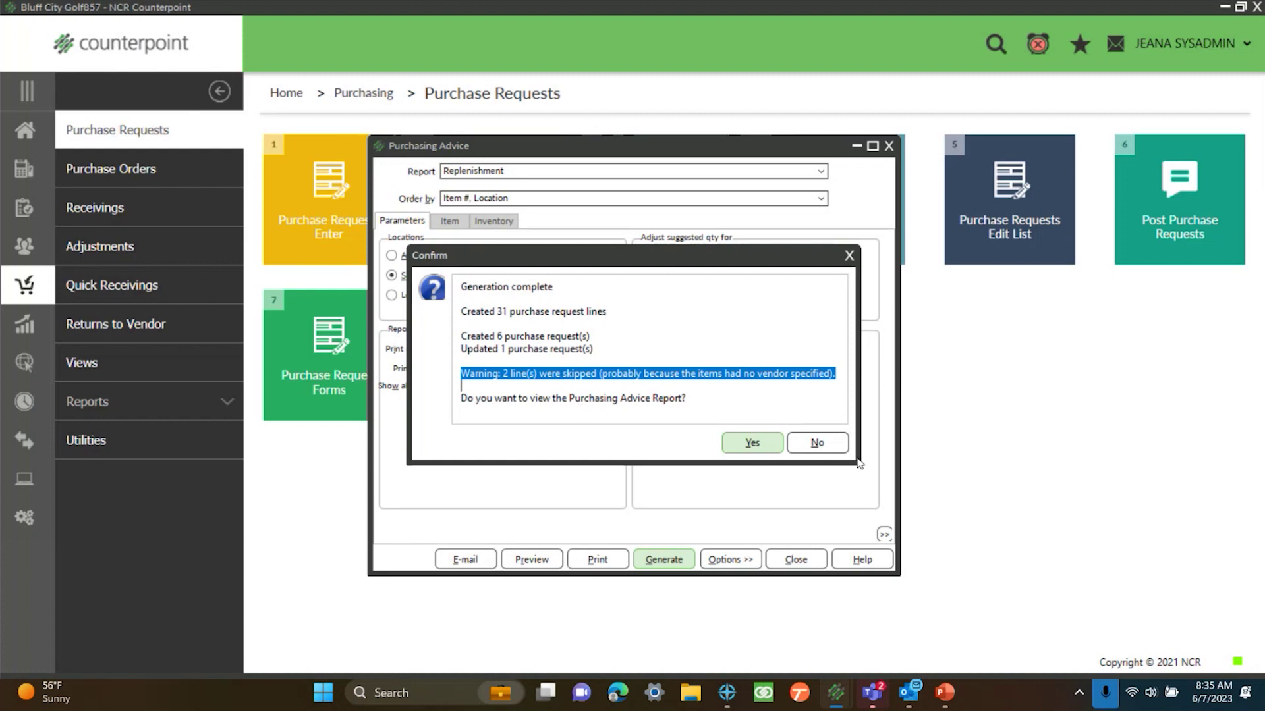
click(817, 442)
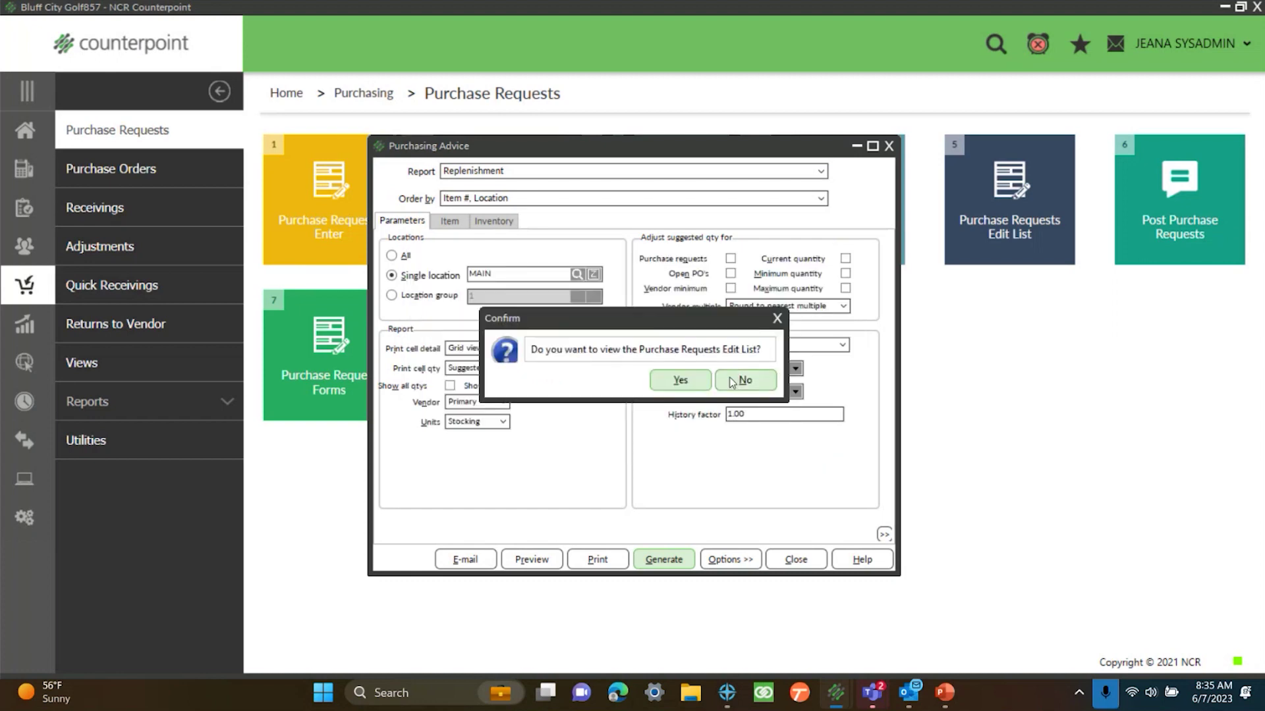
click(732, 382)
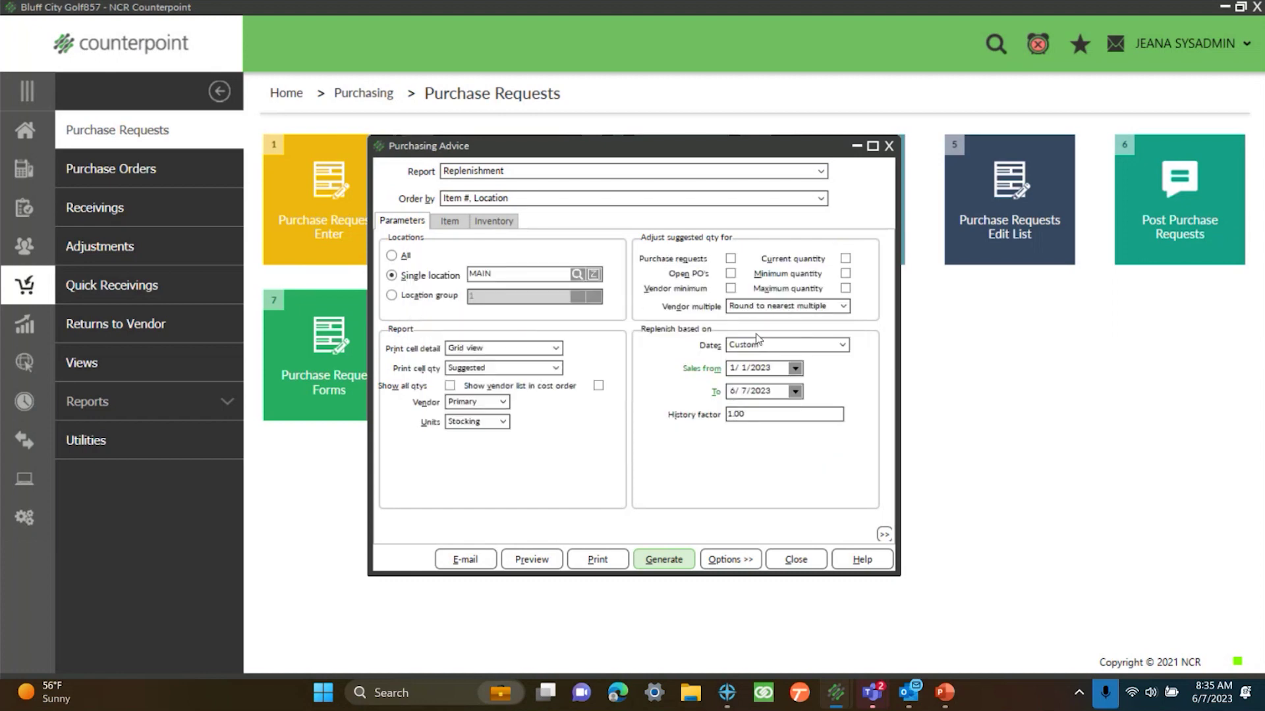
click(890, 147)
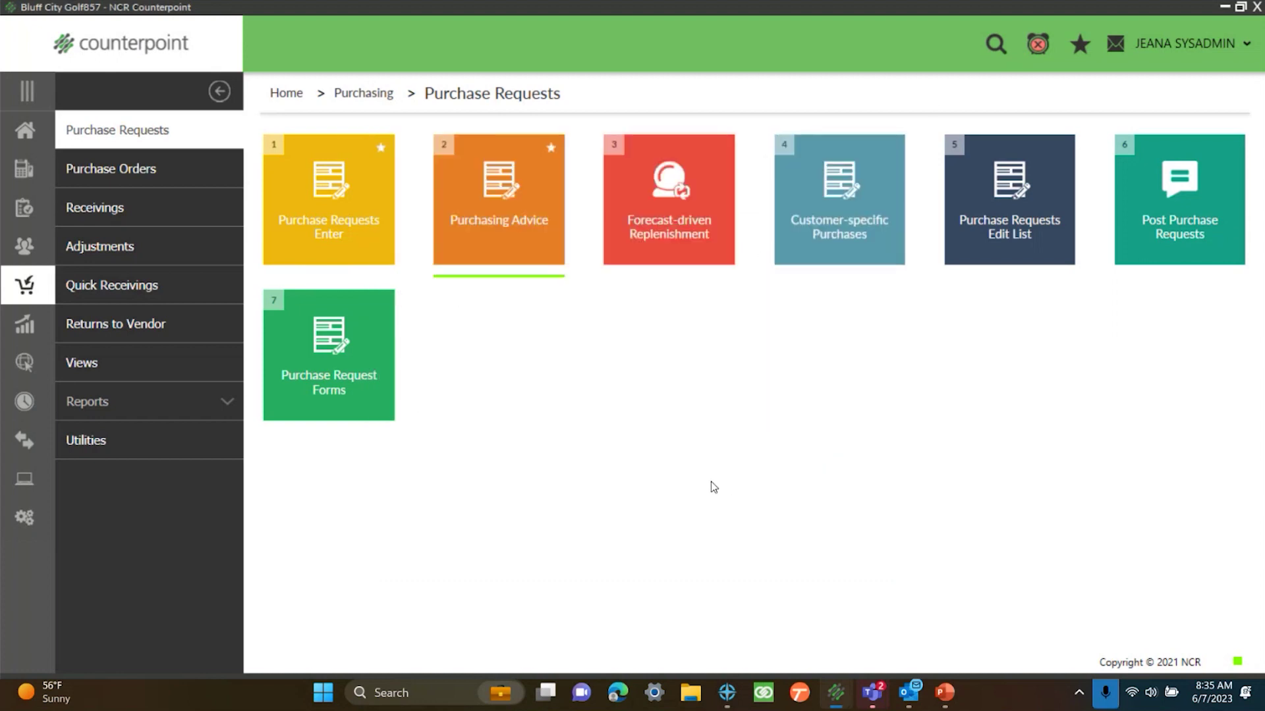
- Open Purchase Requests Enter in table view and compare the order dates and lines of the purchase requests in batch 1
click(345, 220)
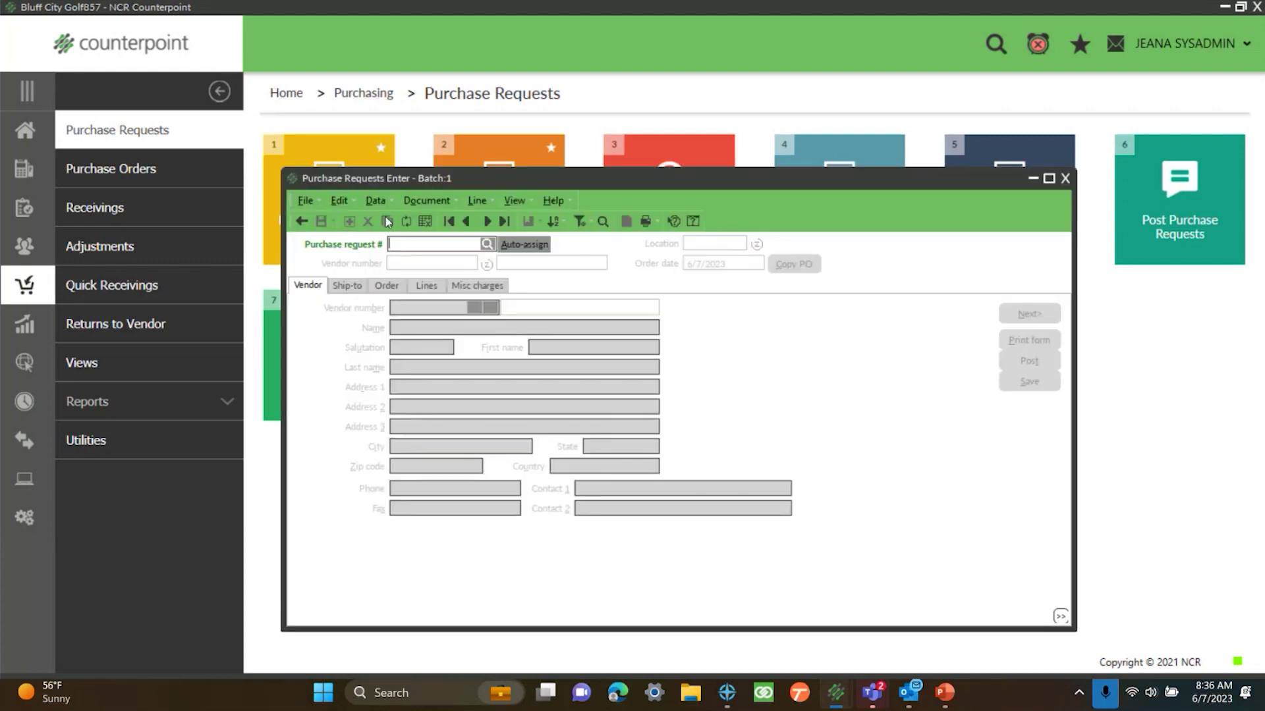
click(423, 221)
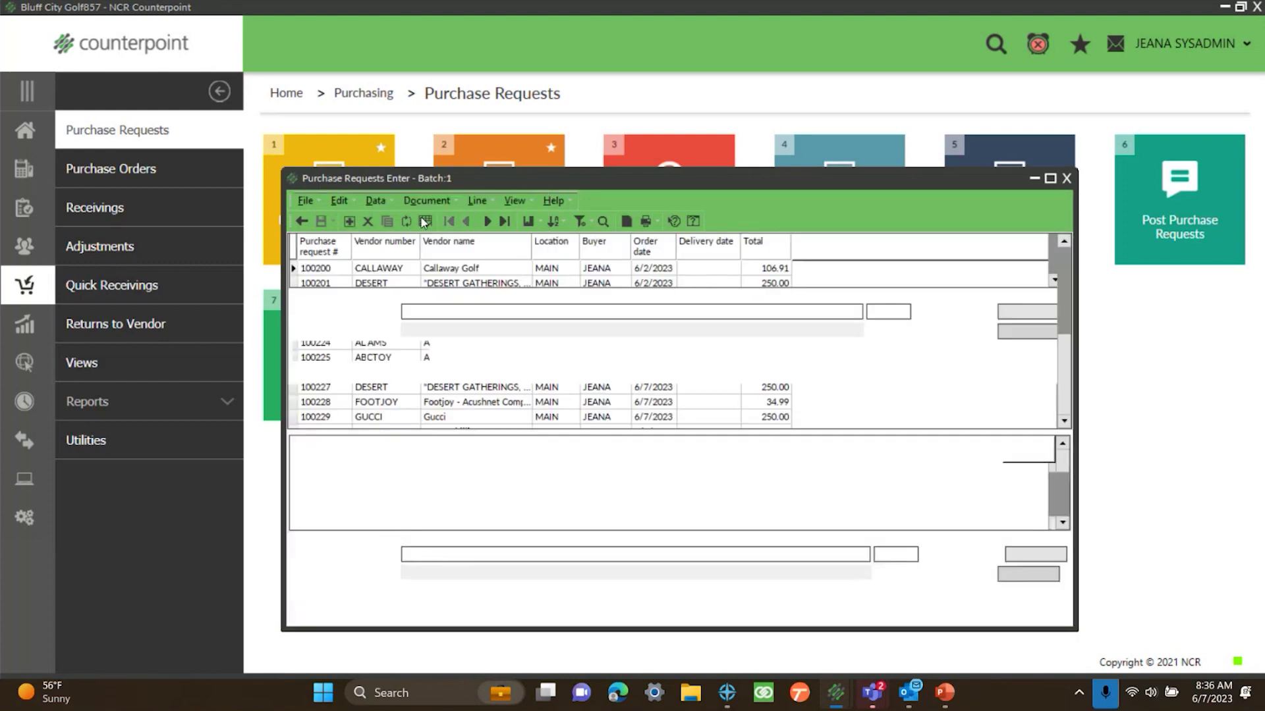
click(645, 327)
click(638, 347)
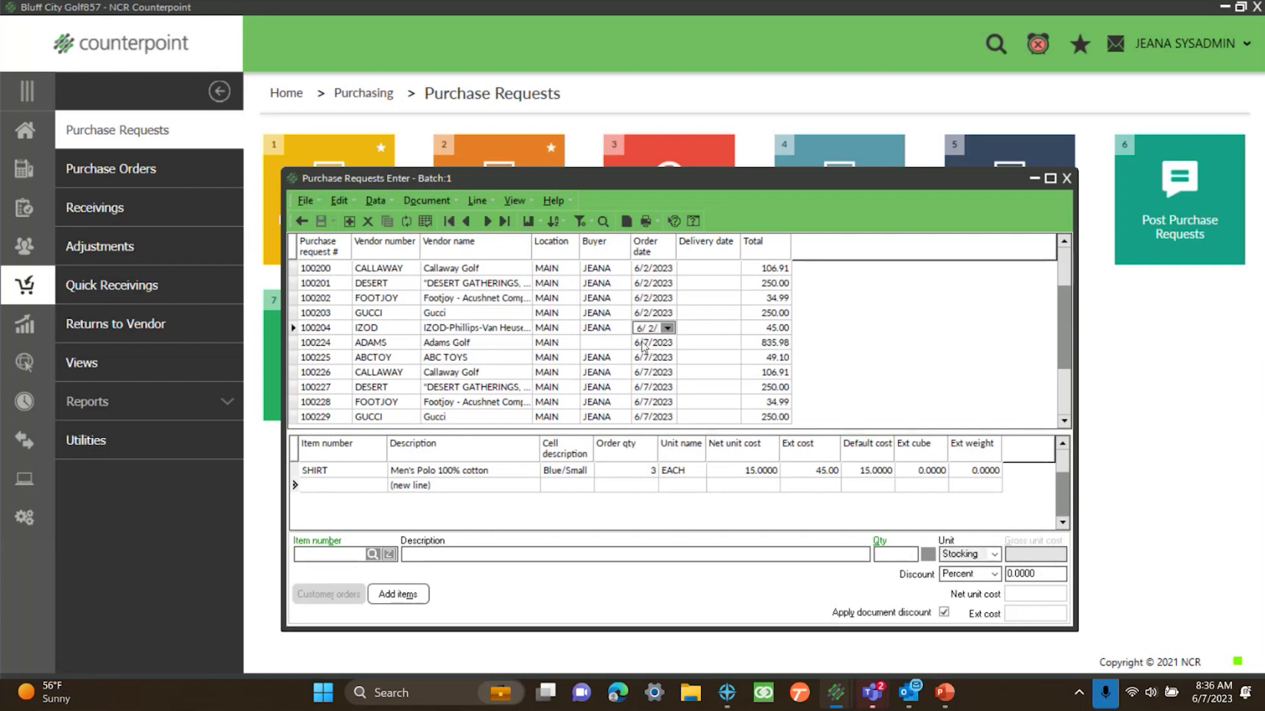
click(639, 359)
click(642, 374)
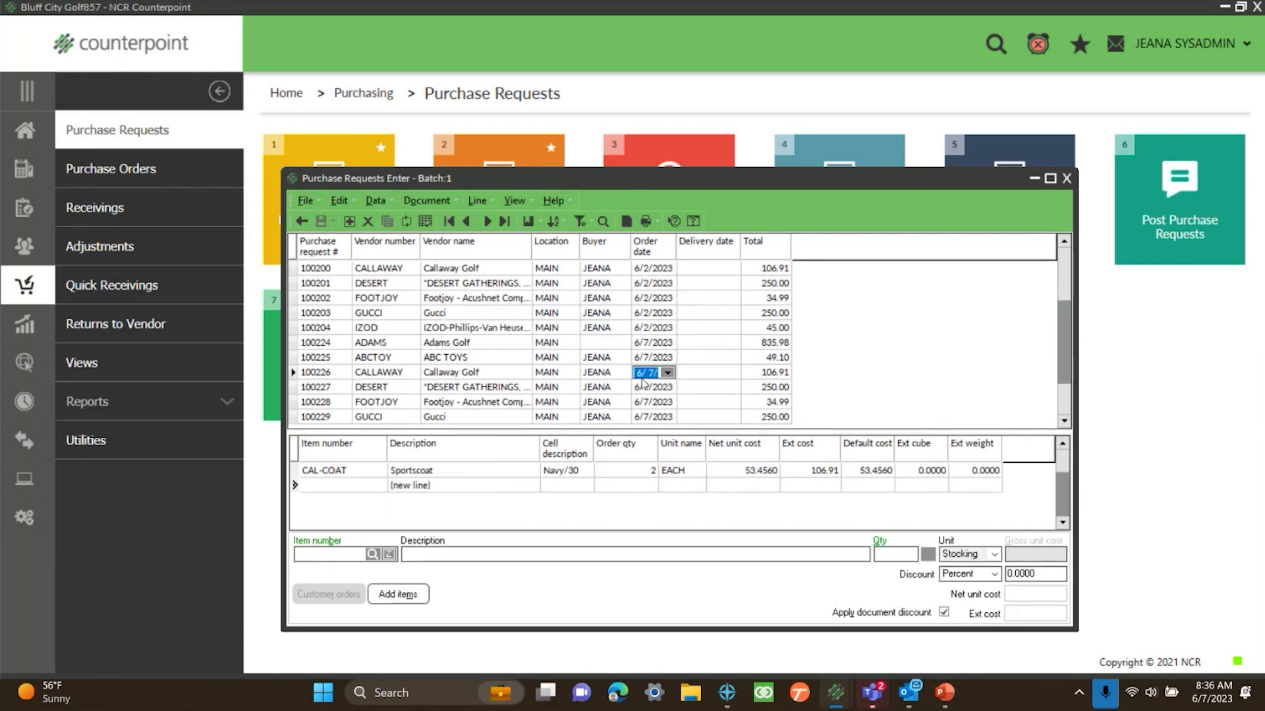
click(642, 389)
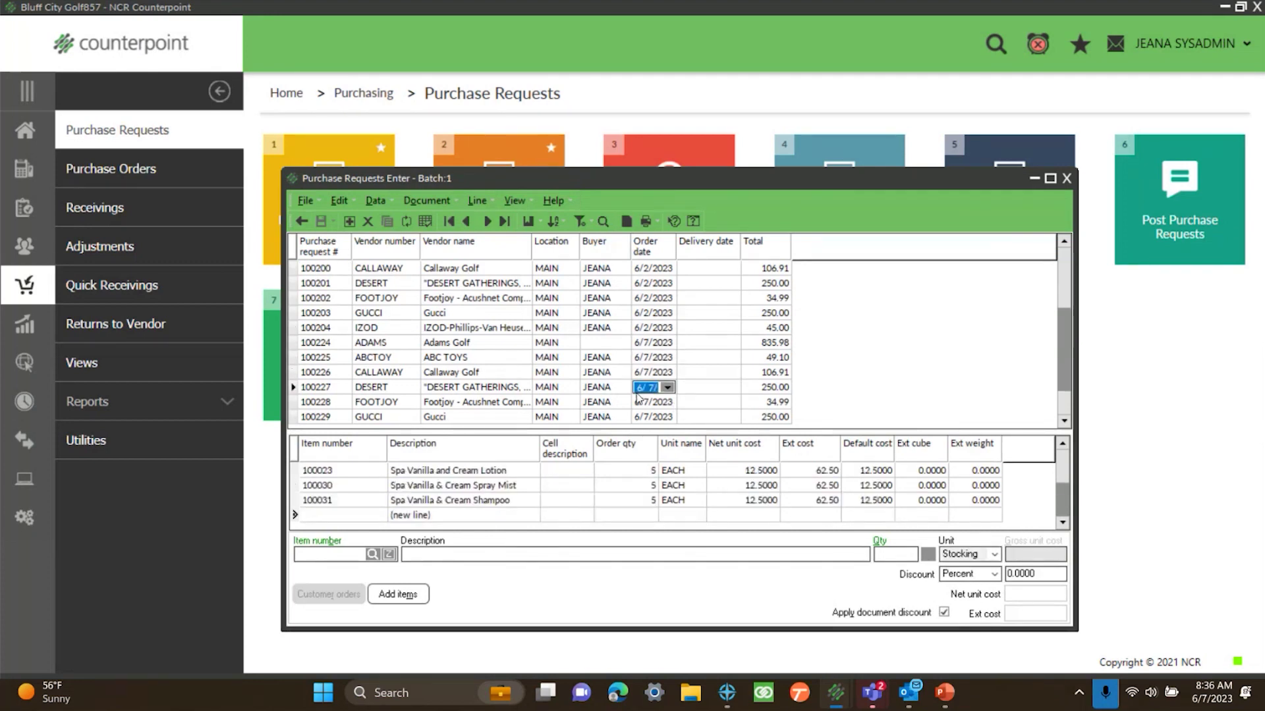
click(668, 403)
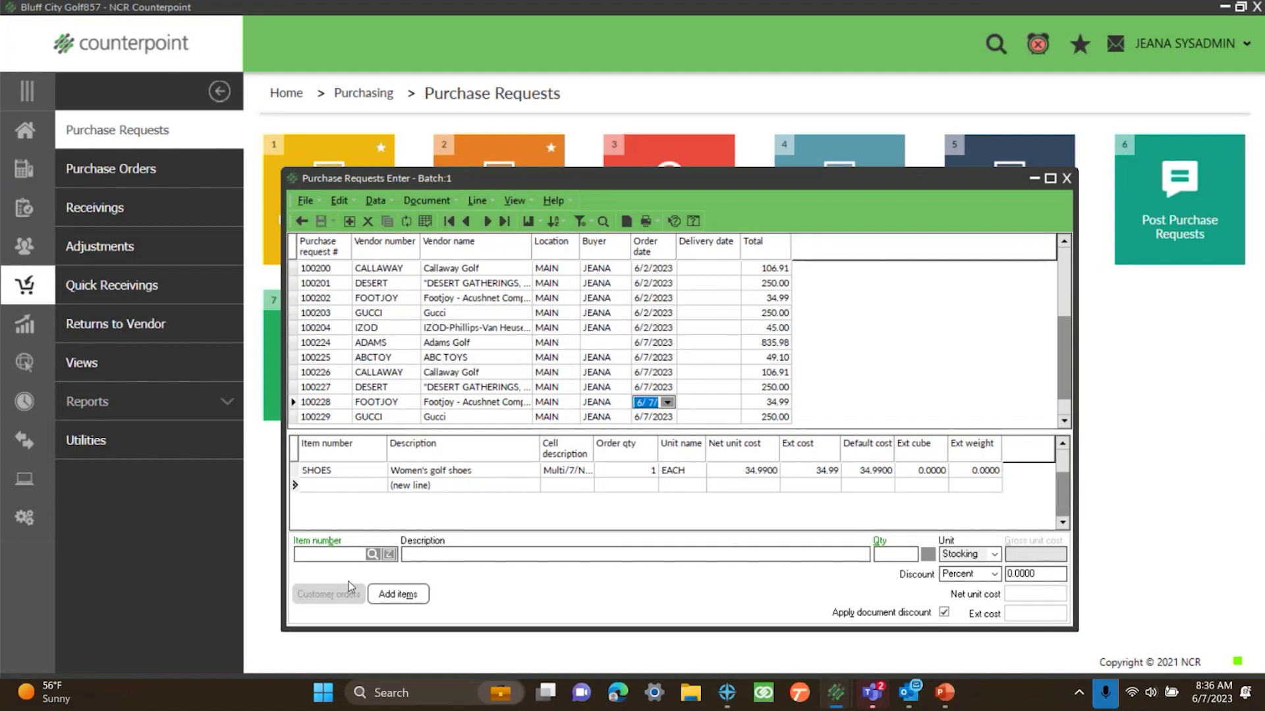
- Delete purchase requests 100224 through 100229 from batch 1, confirm both deletion prompts, and close Purchase Requests Enter
click(319, 342)
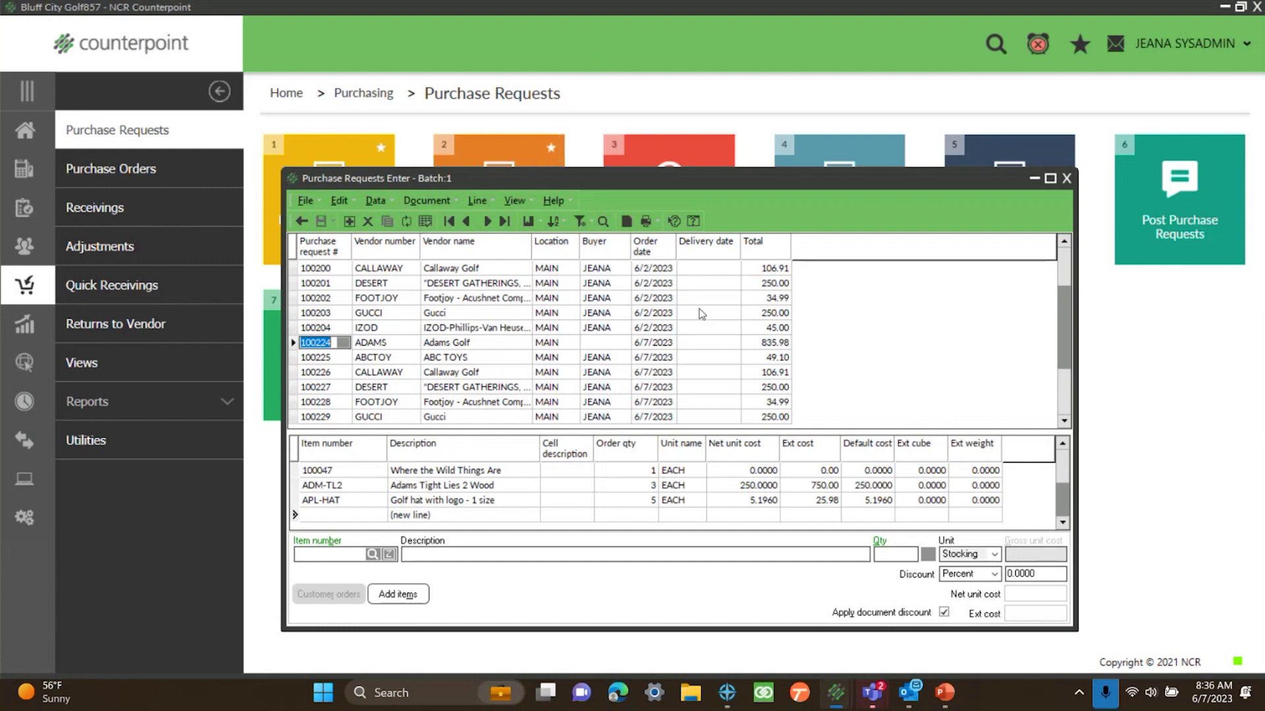
key(shift+Down)
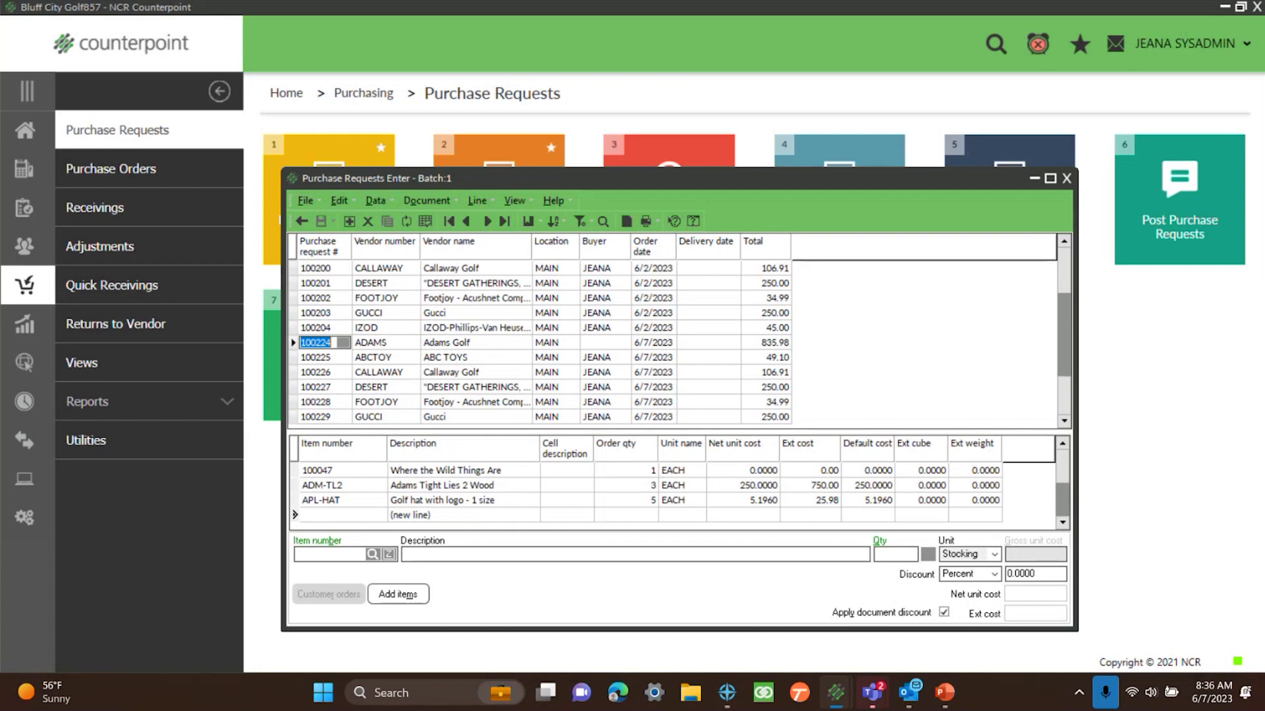
key(shift+Down)
key(shift+Down)
key(shift+Down)
key(shift+Down)
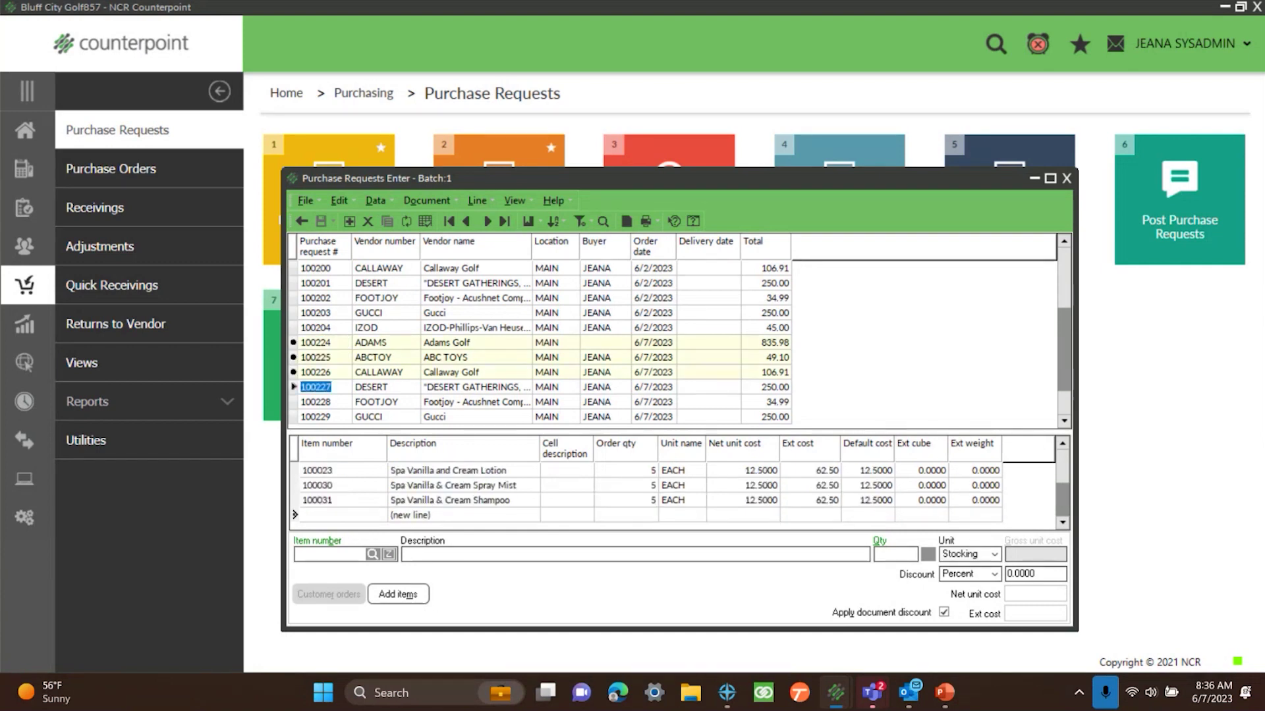
click(372, 220)
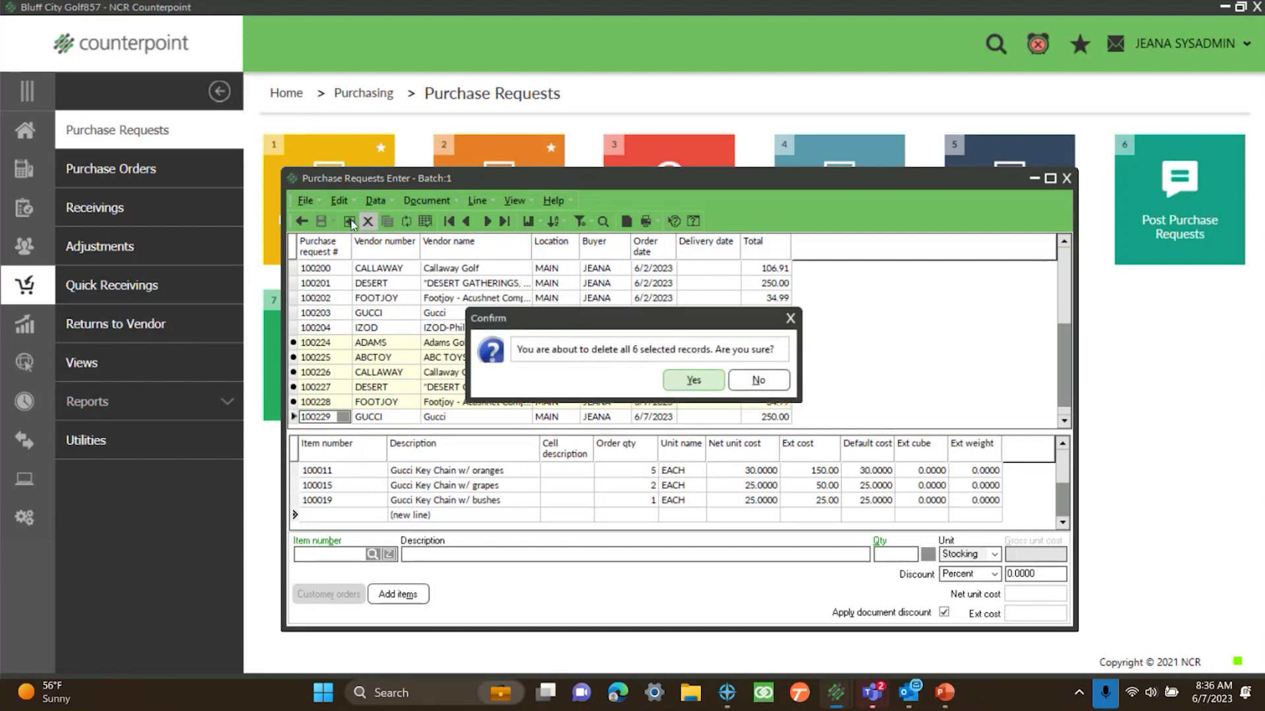
click(696, 380)
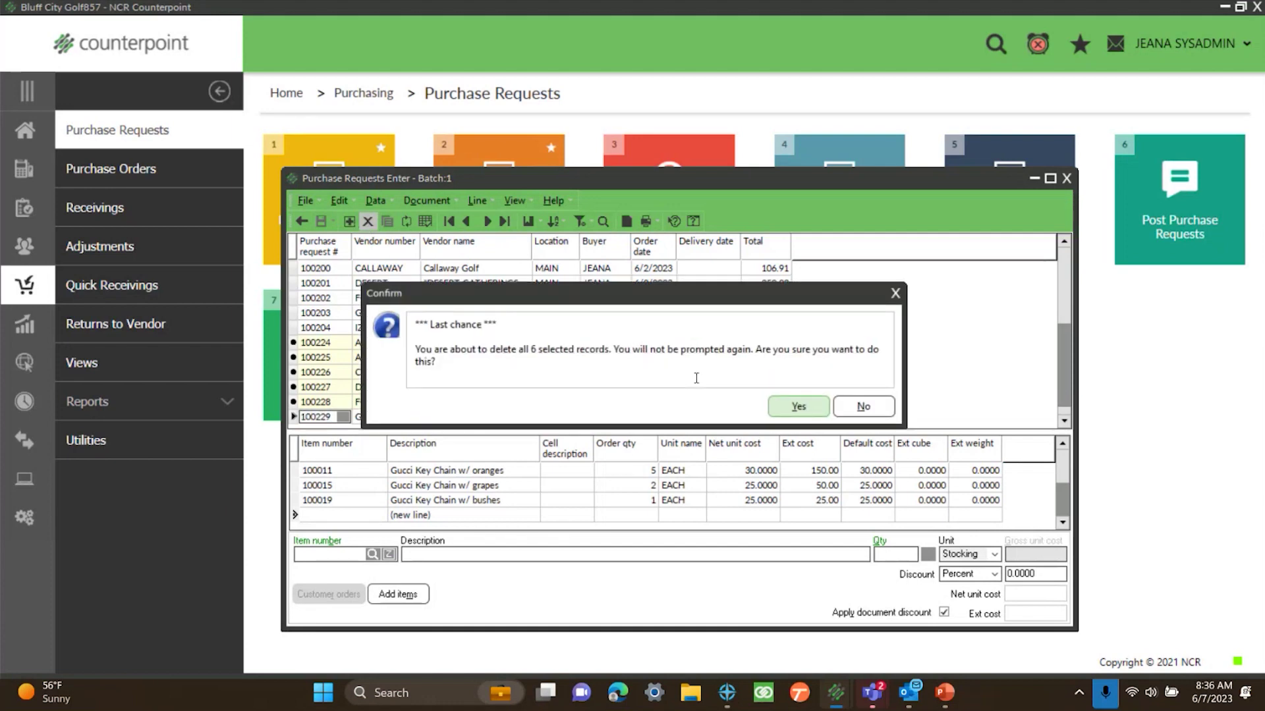
click(798, 405)
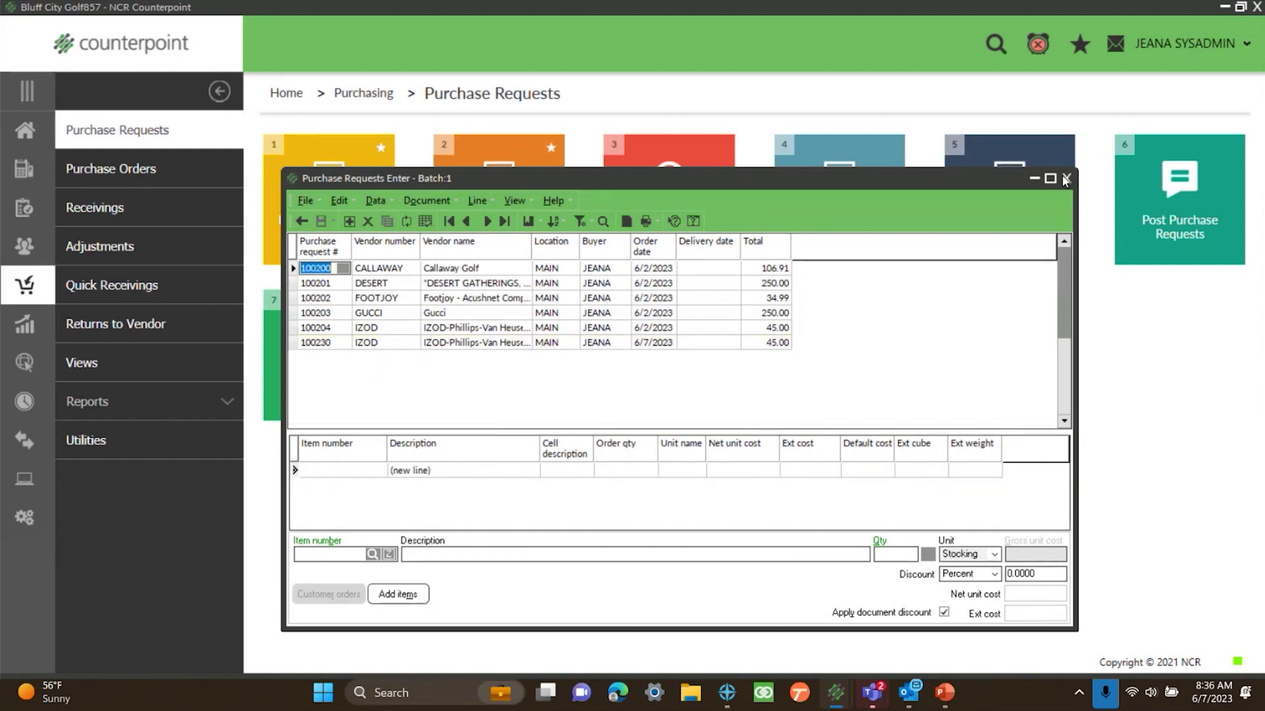
click(1065, 178)
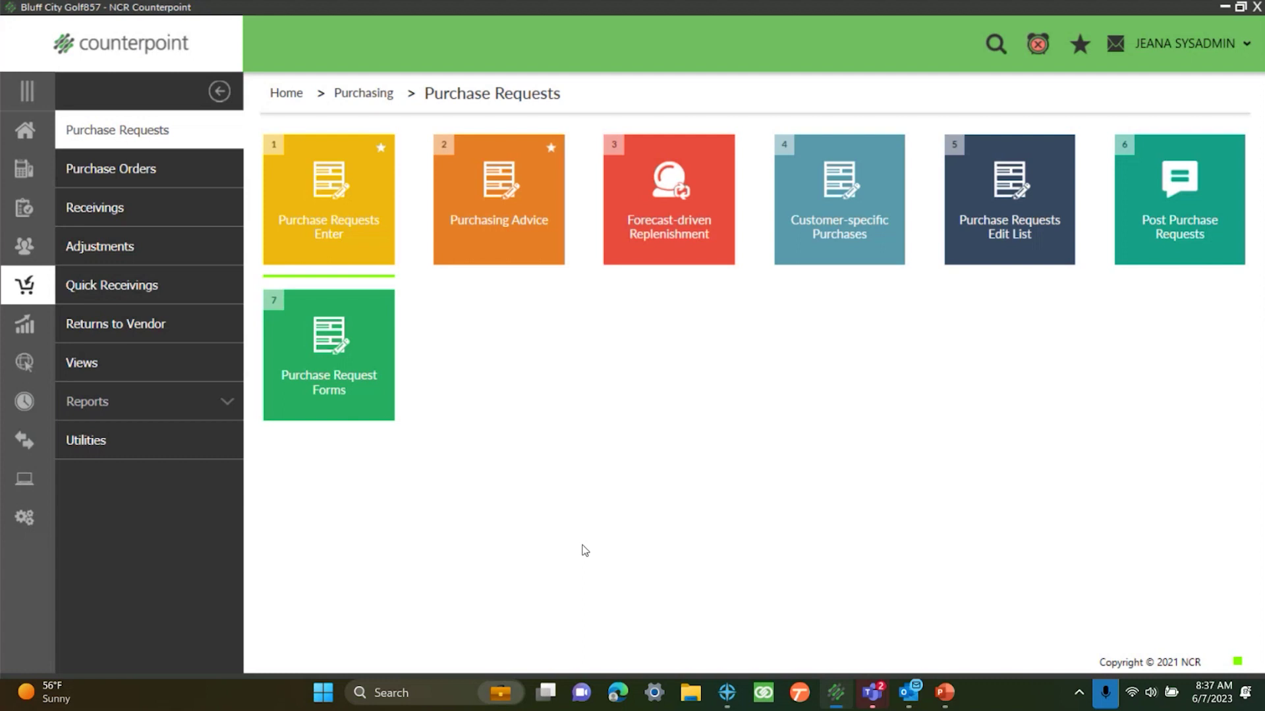
- In the activity settings of Purchasing Control, choose Transfer outs as the receivings transfer creation method and save
click(35, 132)
click(97, 516)
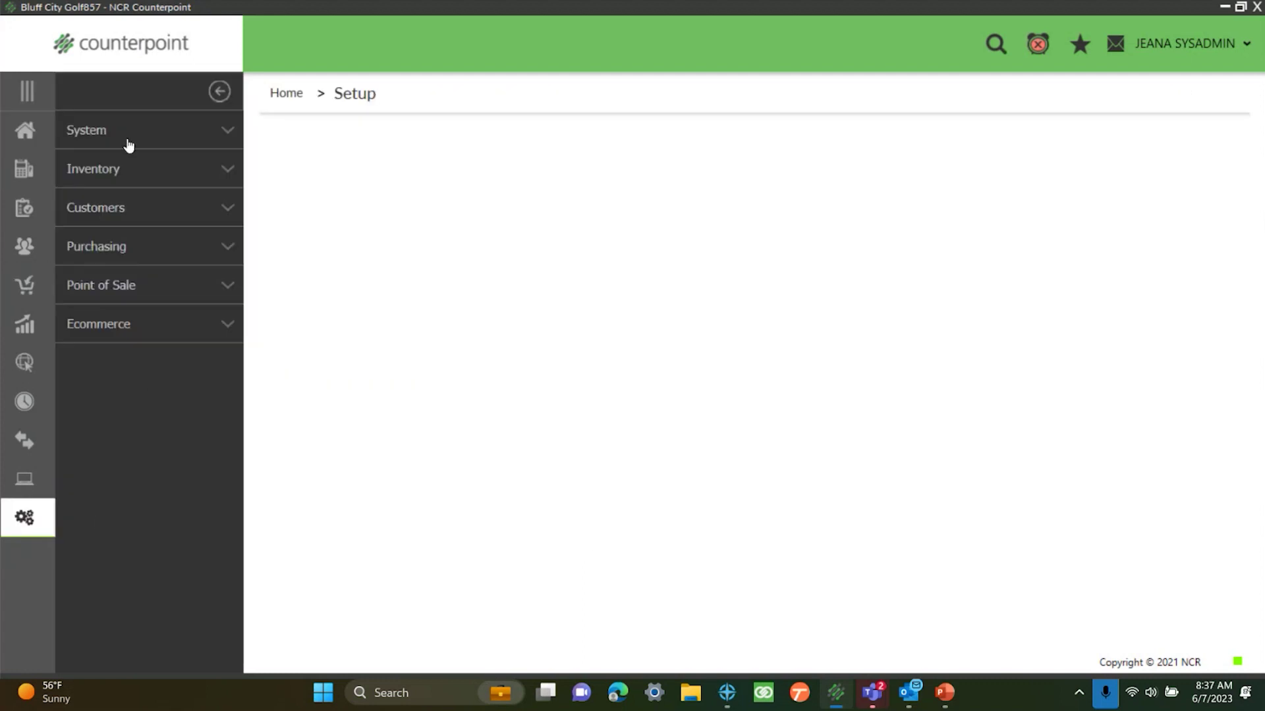
click(130, 245)
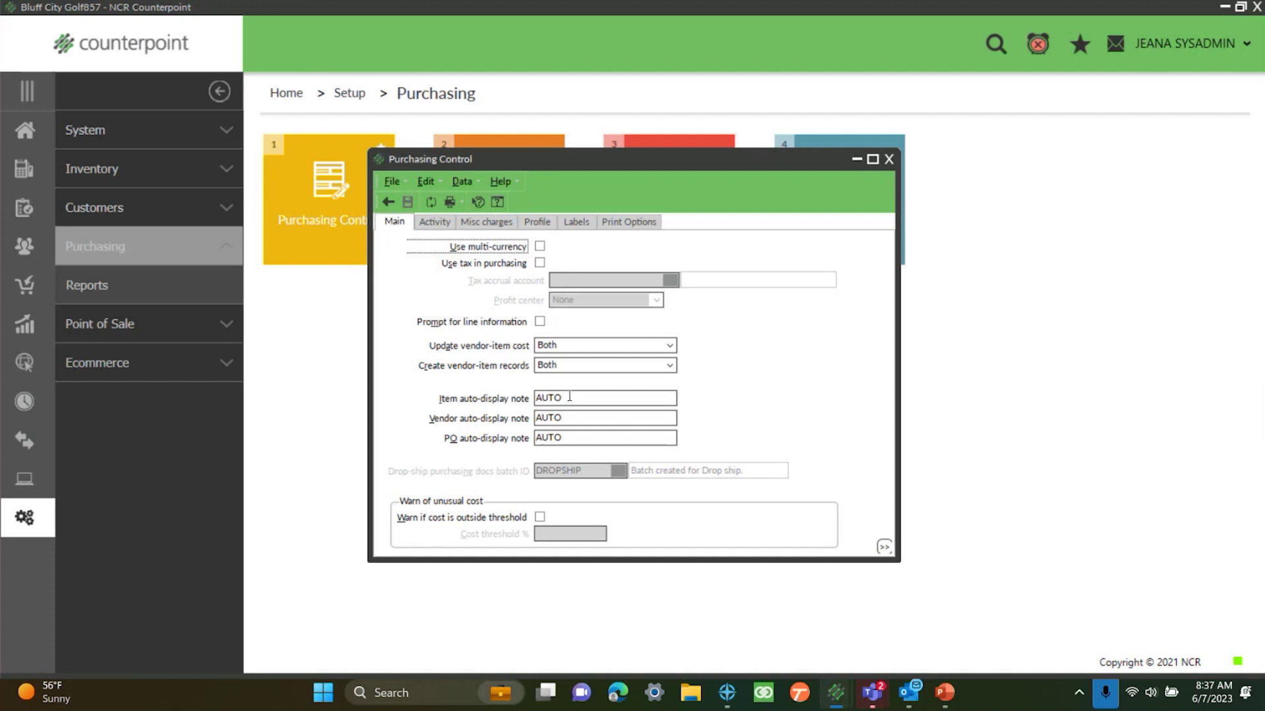
click(428, 223)
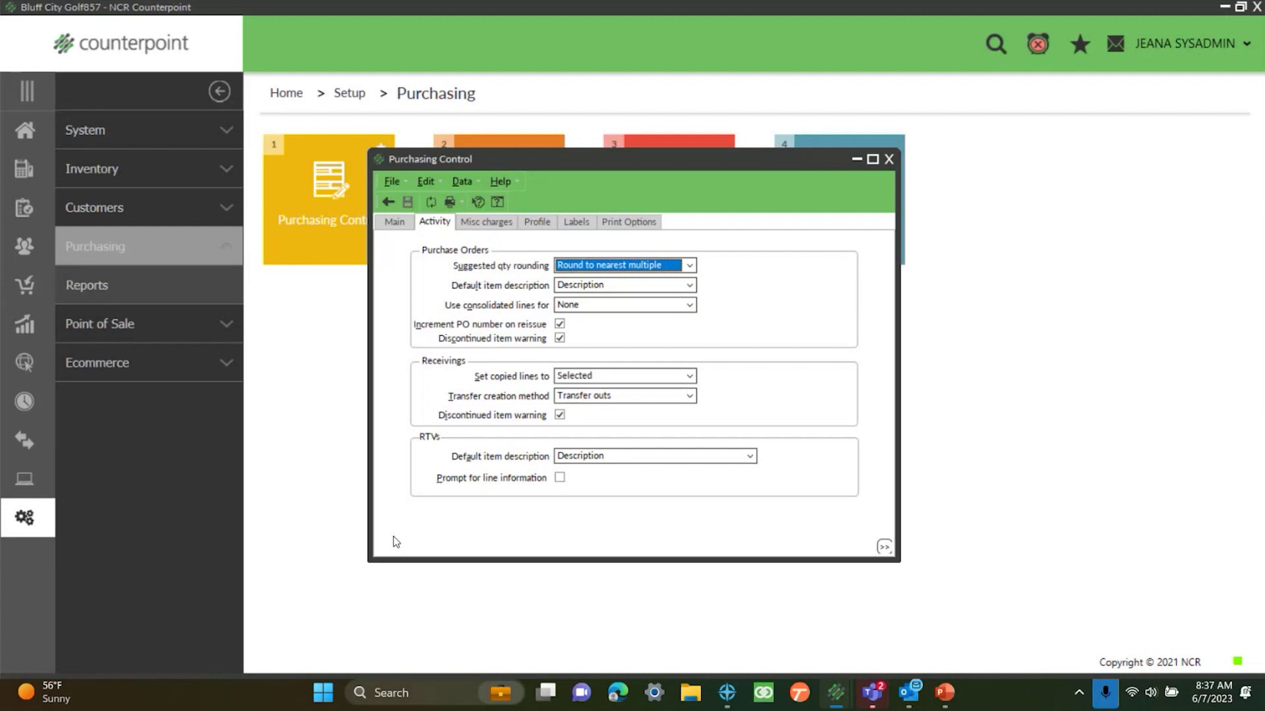
click(643, 395)
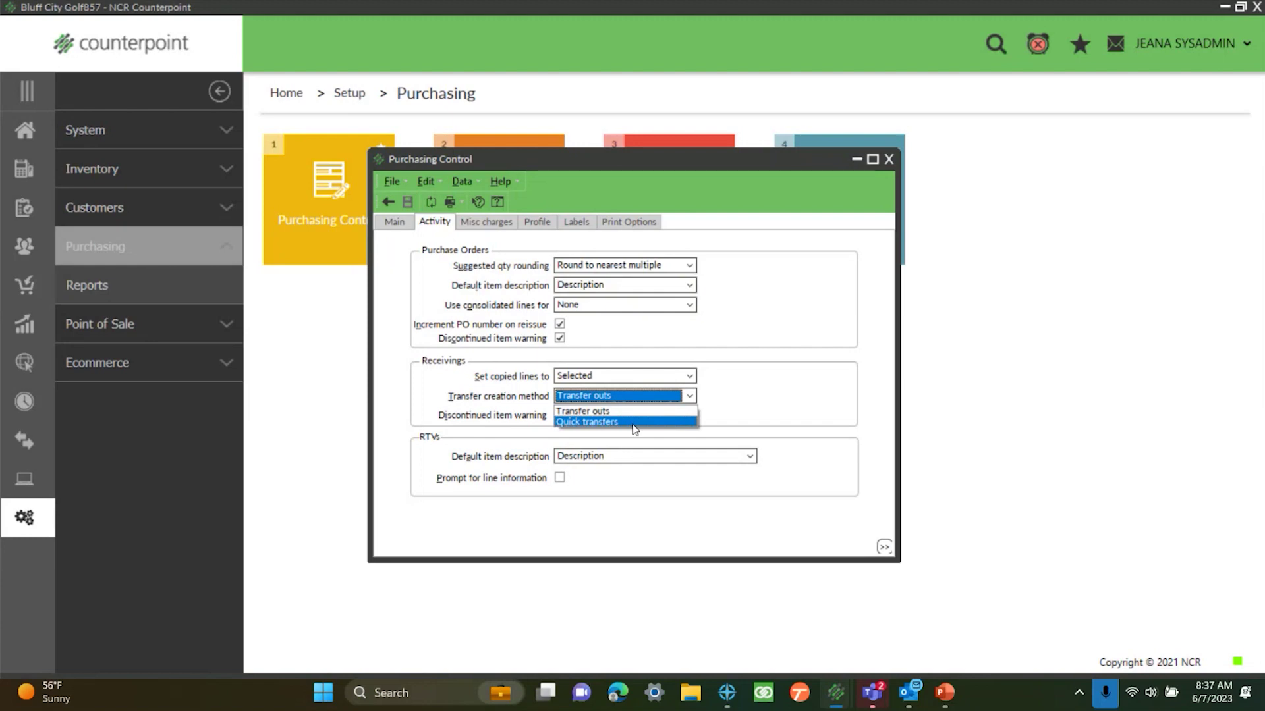
click(634, 413)
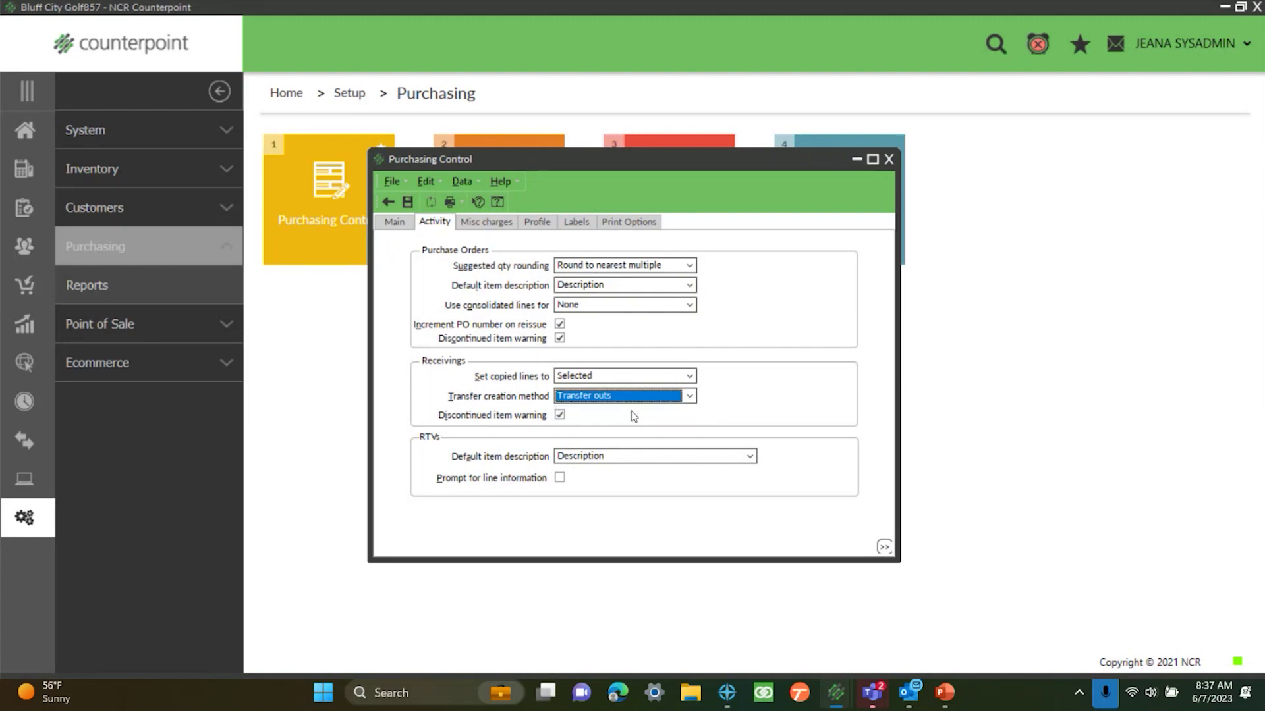
click(407, 202)
- Review the available transfer creation methods without changing the selection and close Purchasing Control
click(685, 395)
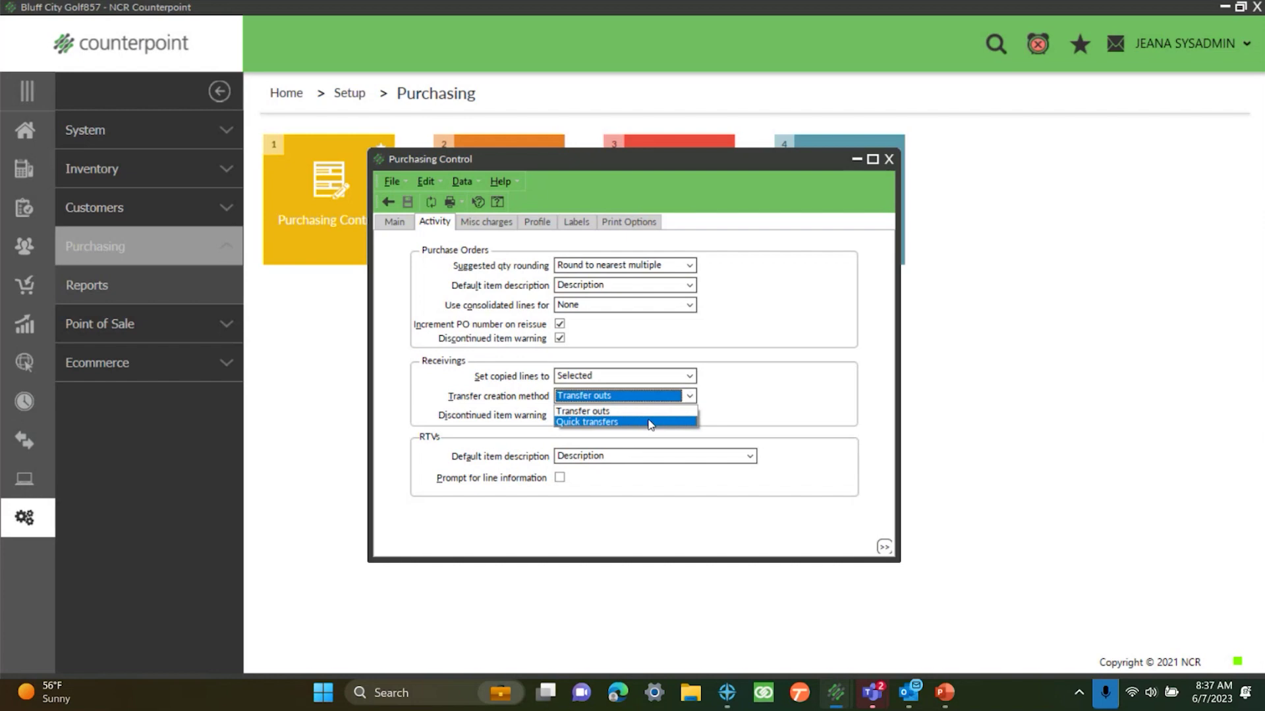
click(774, 397)
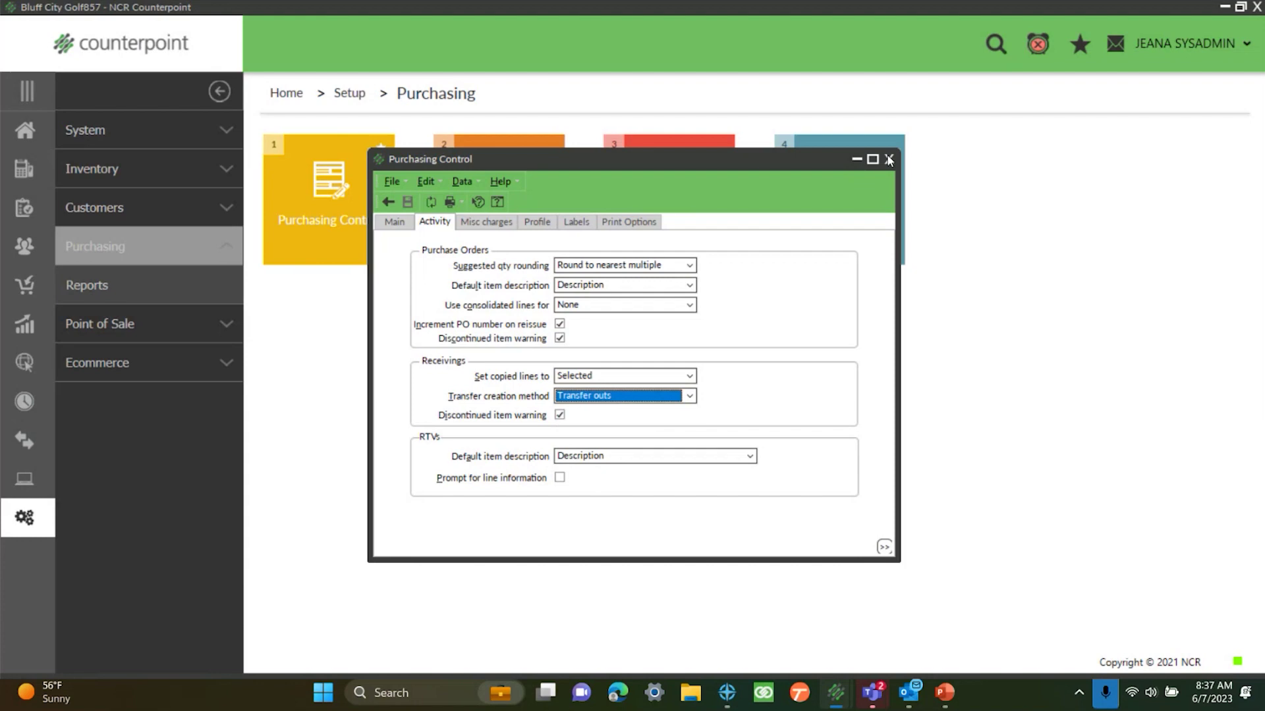
click(888, 160)
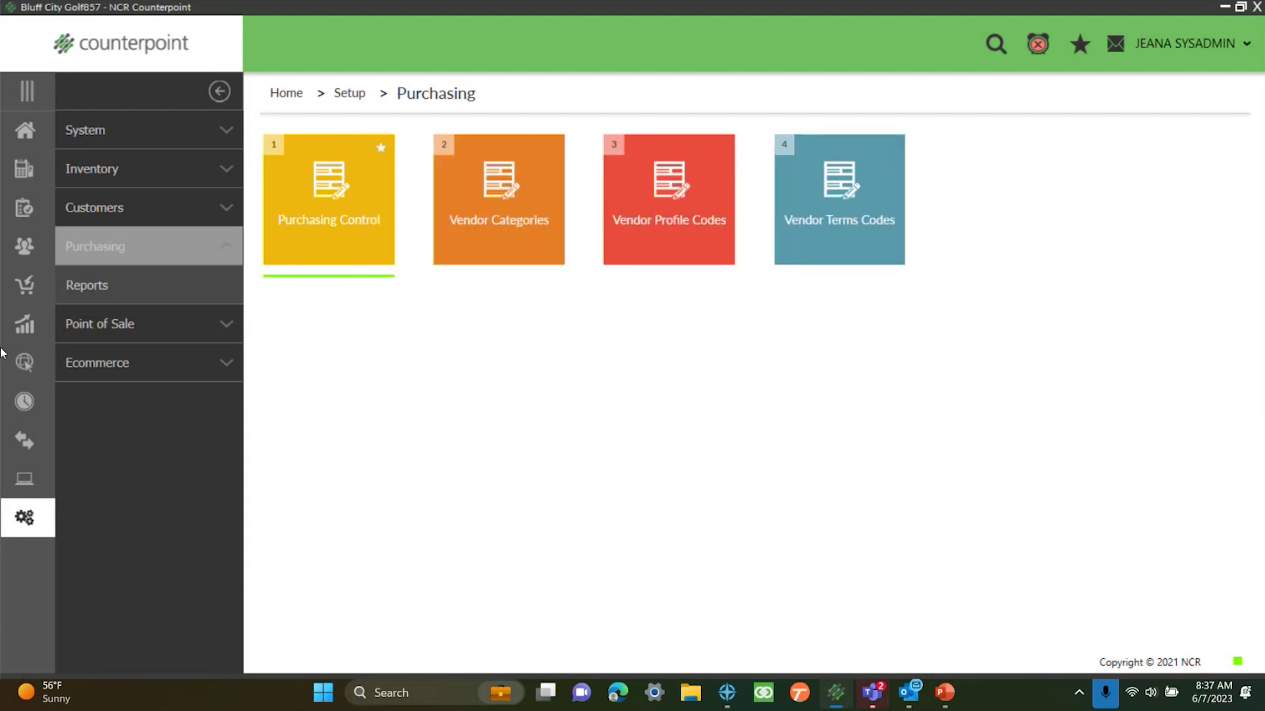
- Open Purchase Requests Enter and start a purchase request with an auto-assigned number for vendor ADAMS
click(24, 131)
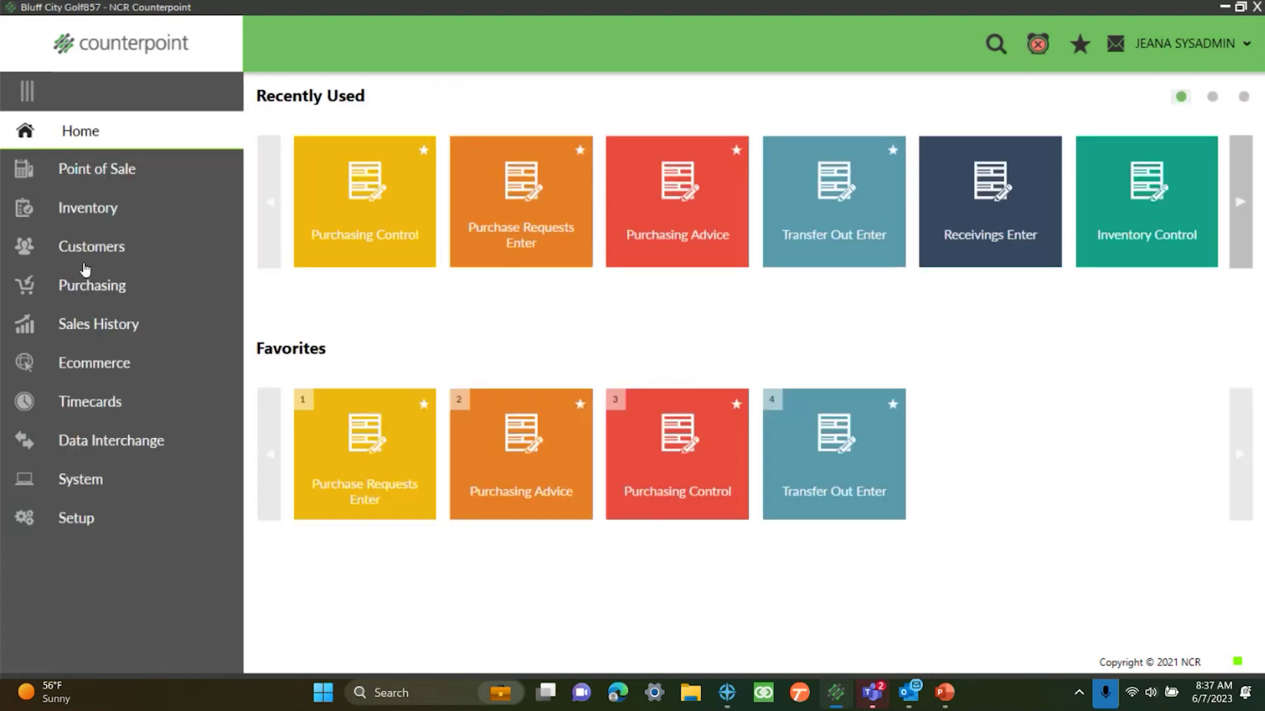
click(86, 285)
click(85, 133)
click(327, 198)
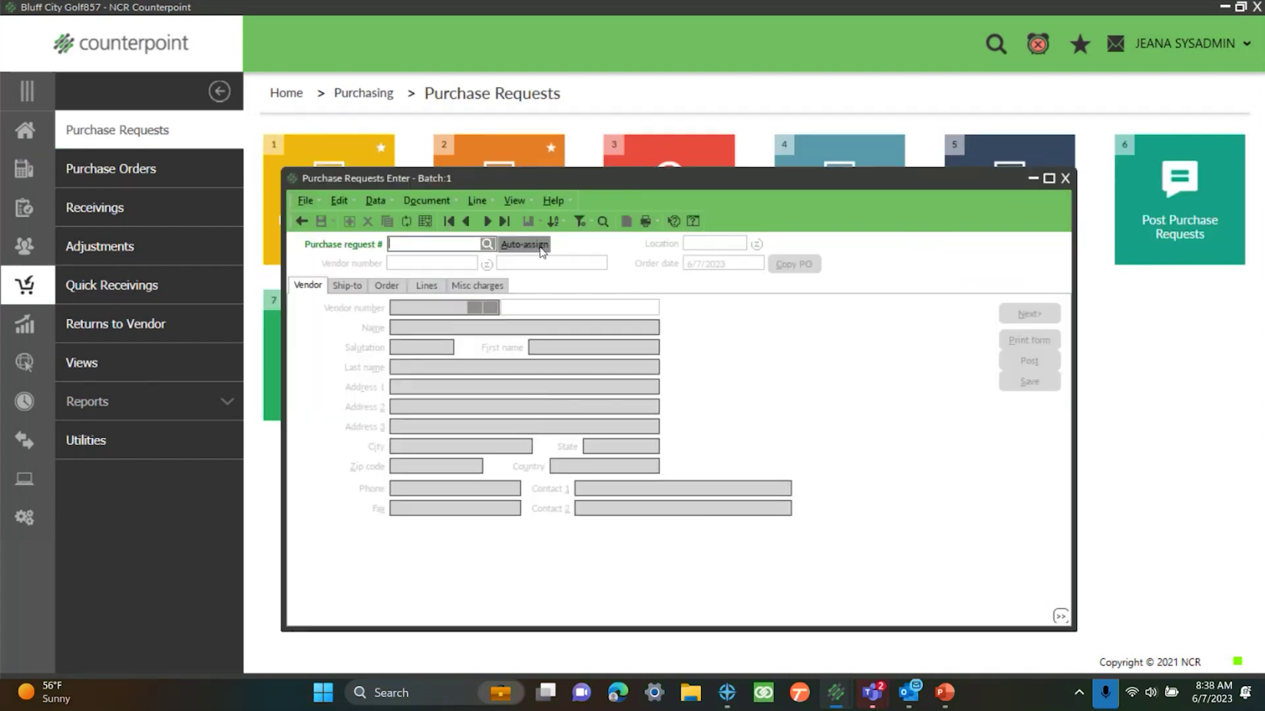
click(525, 245)
text(ADAMS)
key(Tab)
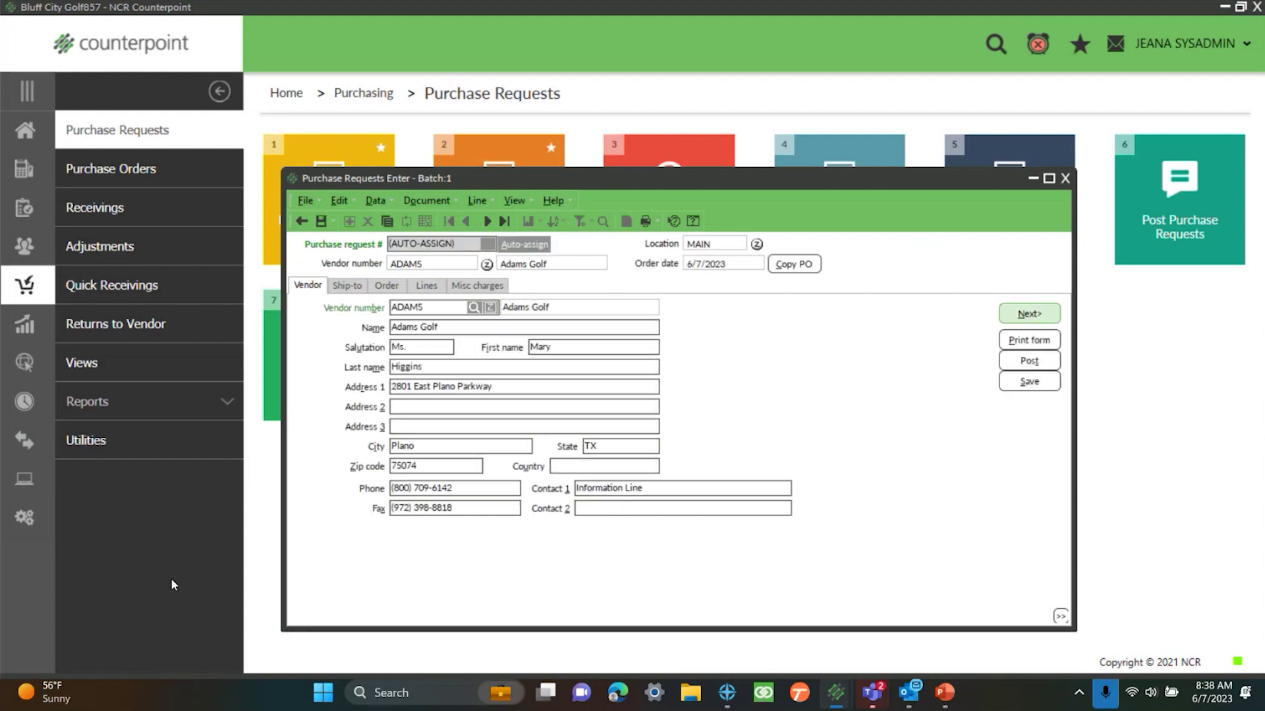
- Mark the request's ship-to as allocated separately, check the locations in both location groups, and assign group 2 (Main/East)
click(346, 287)
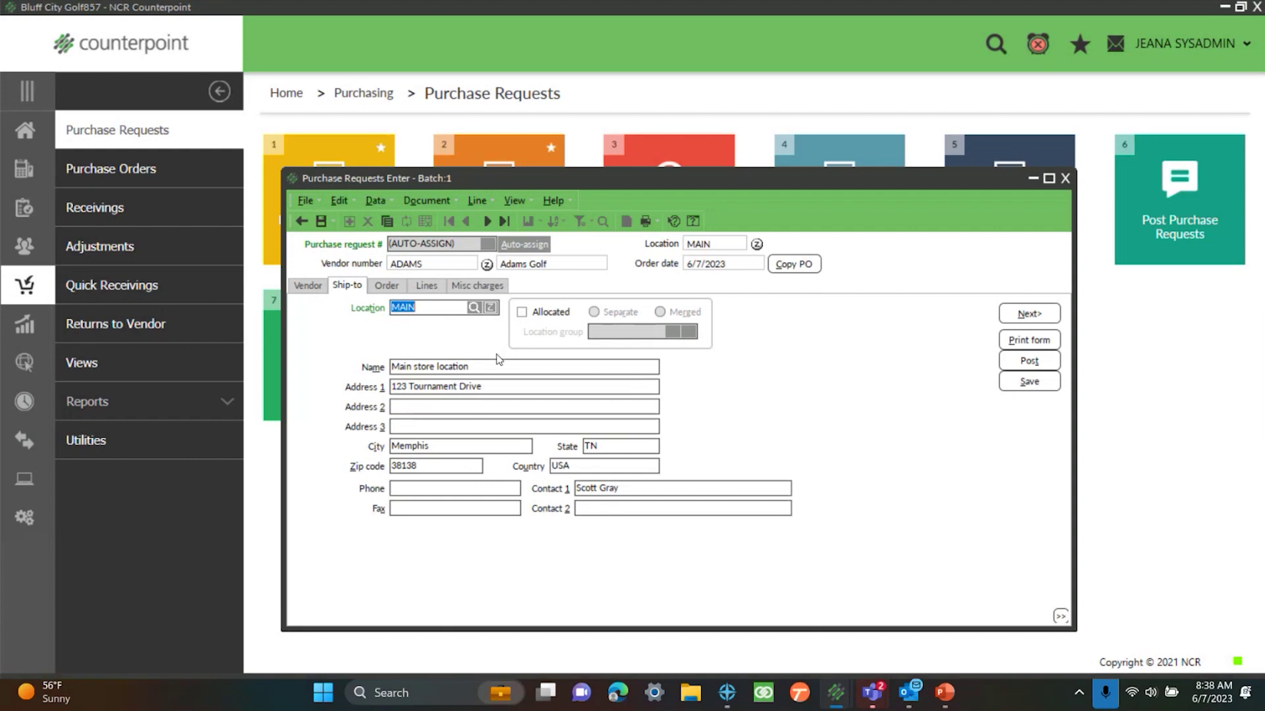
click(522, 313)
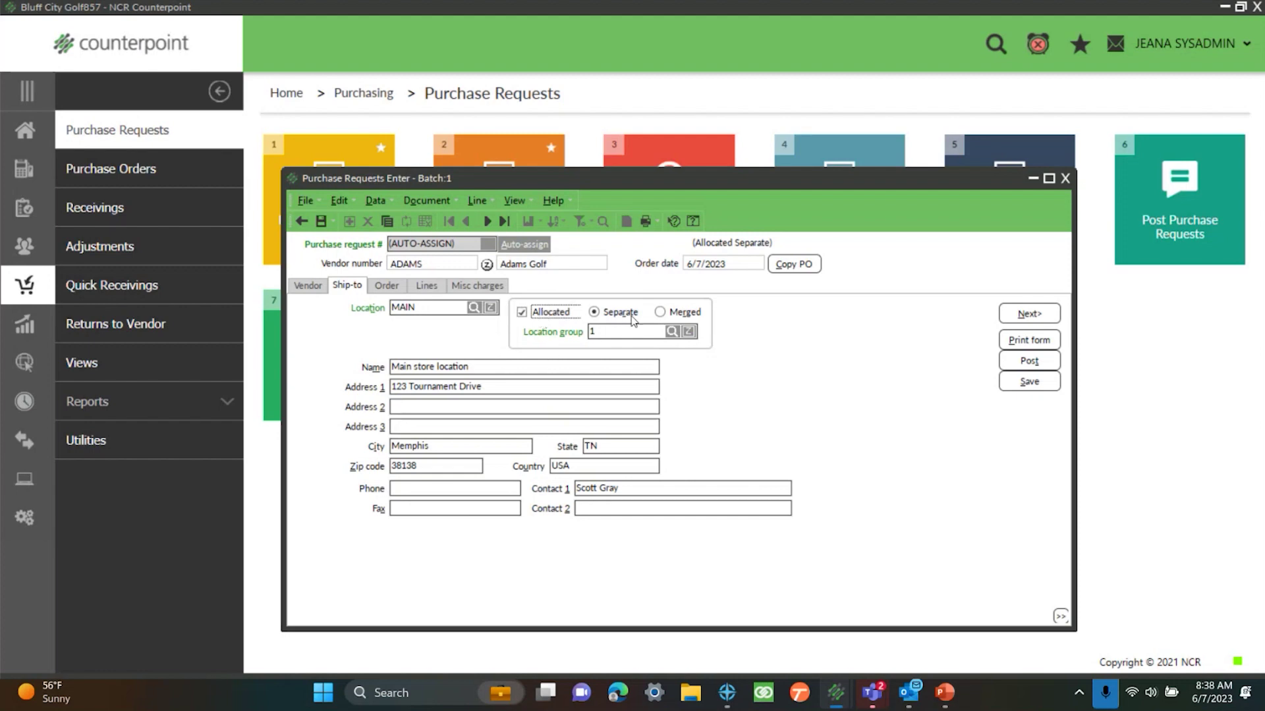
click(671, 332)
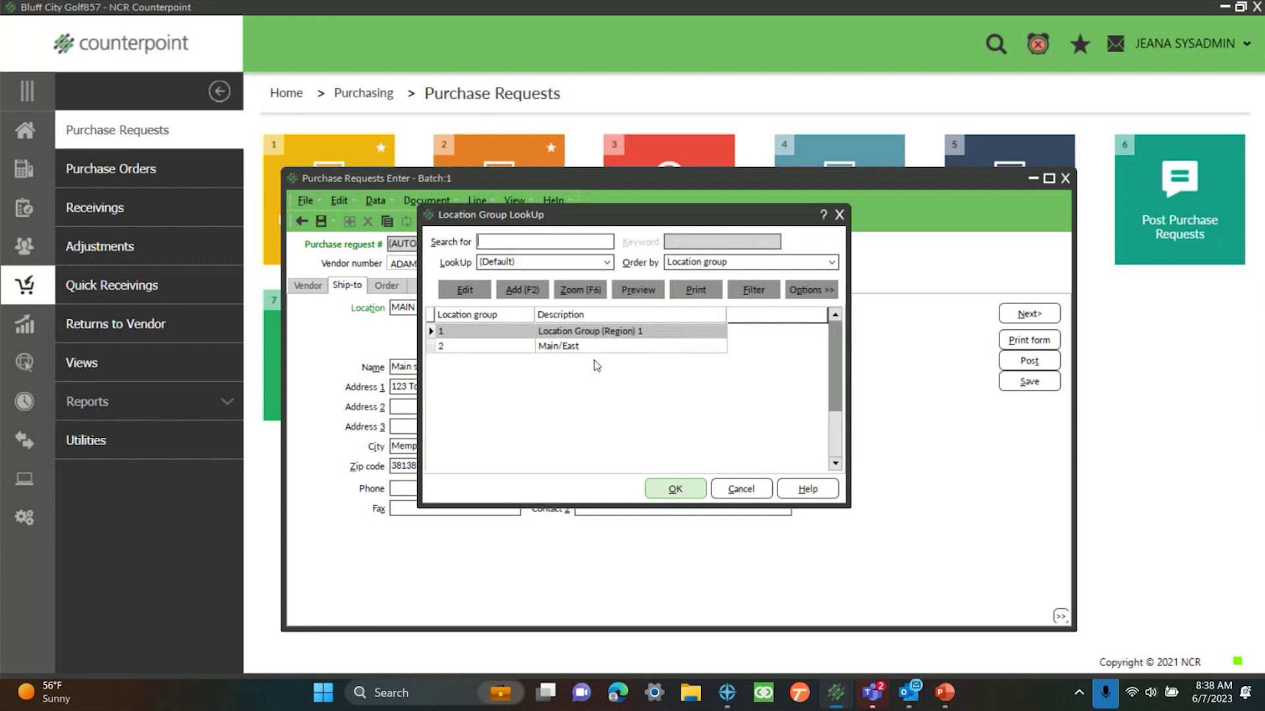
click(579, 347)
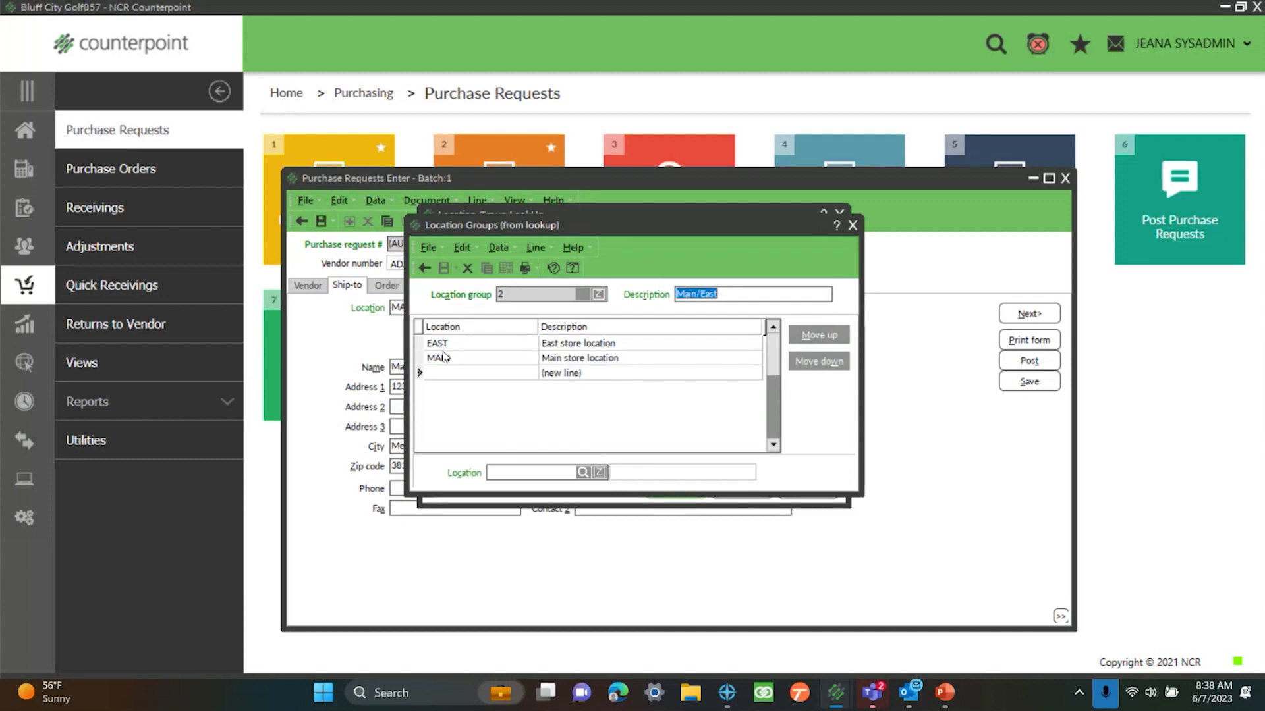
click(851, 226)
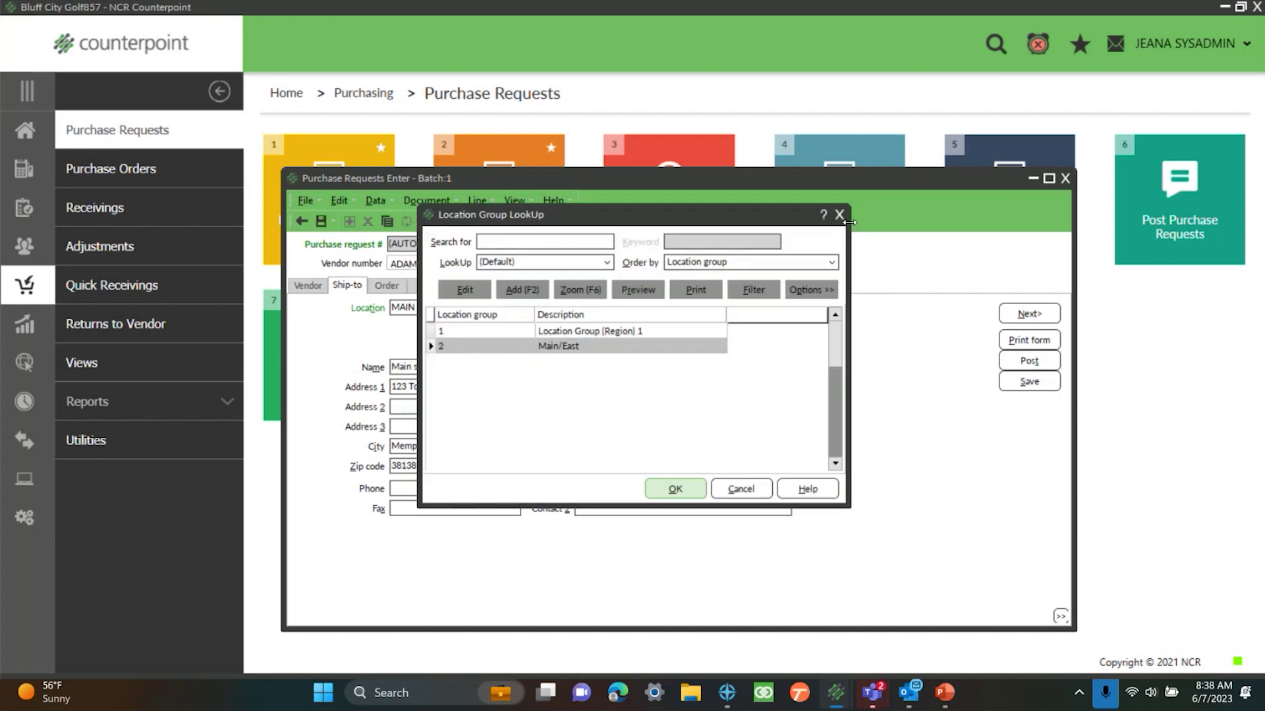
click(495, 333)
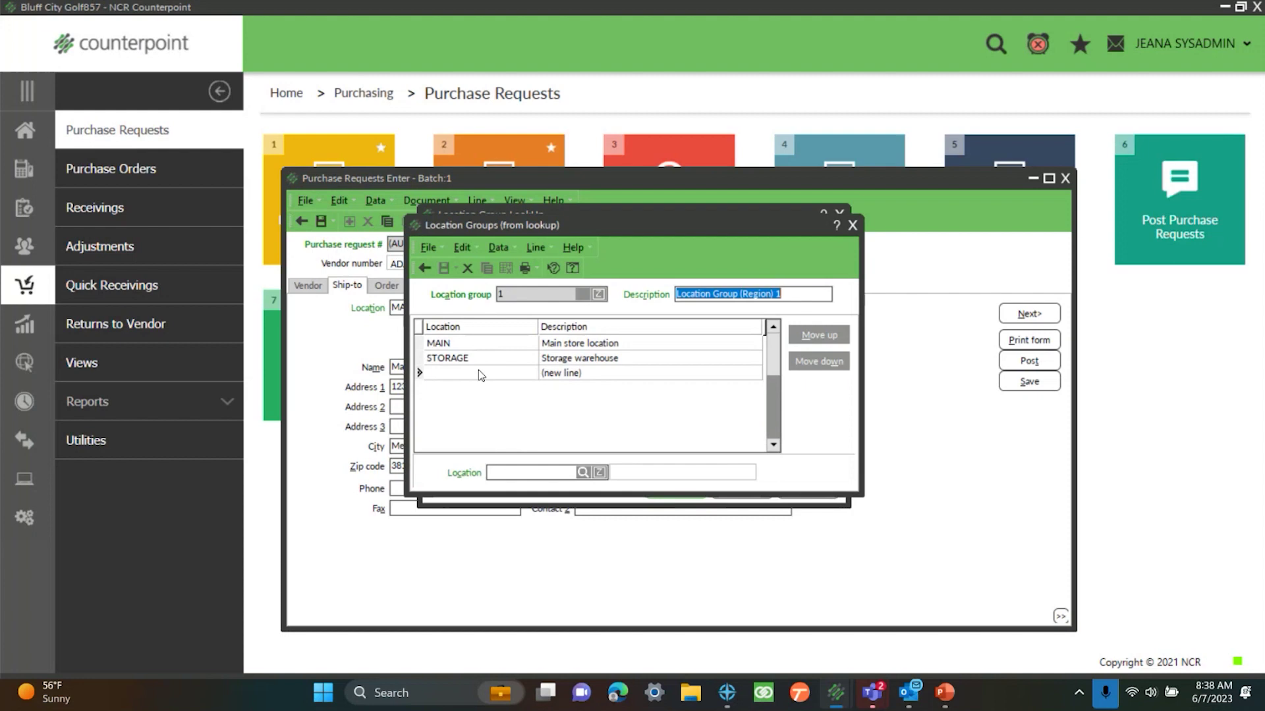
click(853, 226)
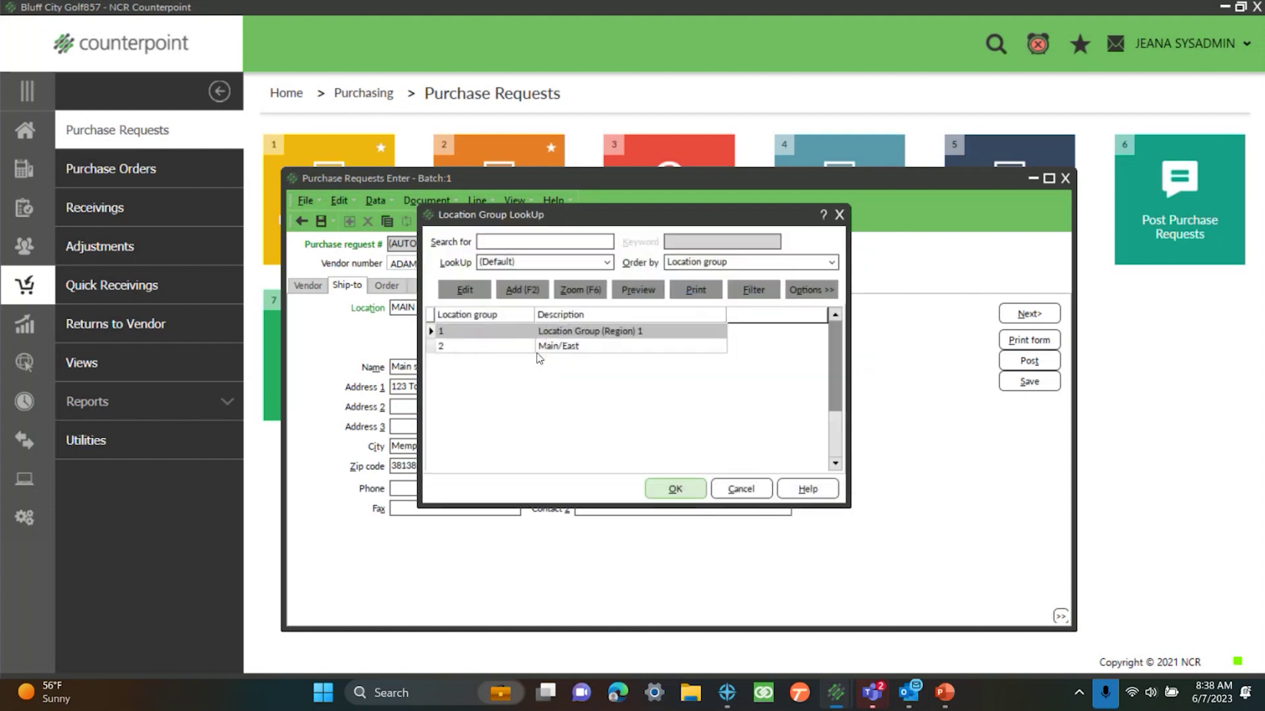
click(545, 343)
click(681, 487)
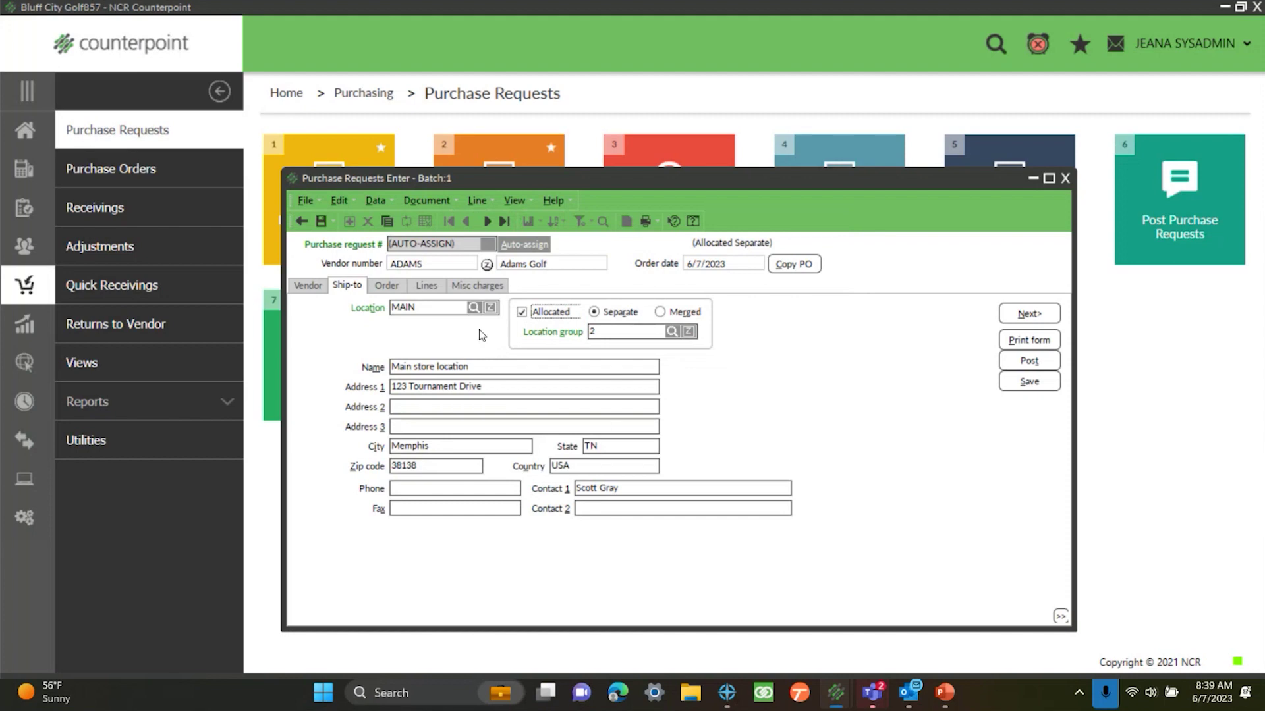
- Look up item 100003 Mini Back Pack for a new request line and agree to process the discontinued item
click(425, 286)
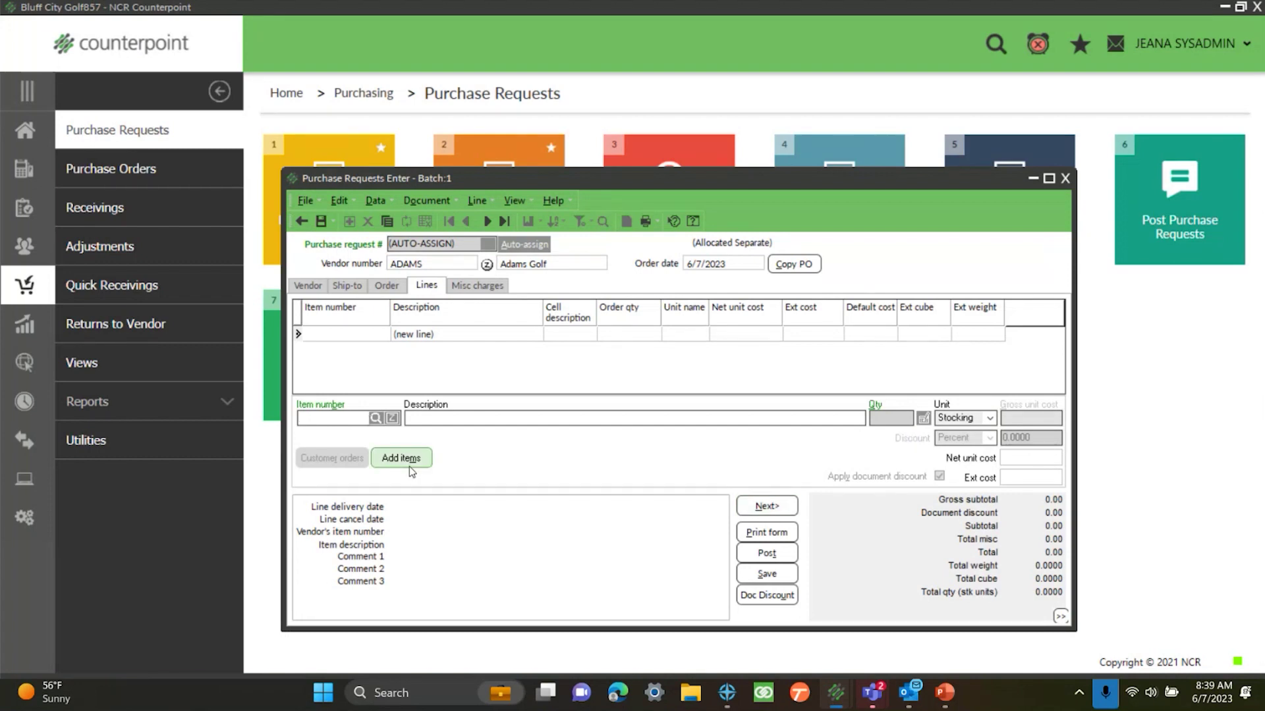
click(375, 419)
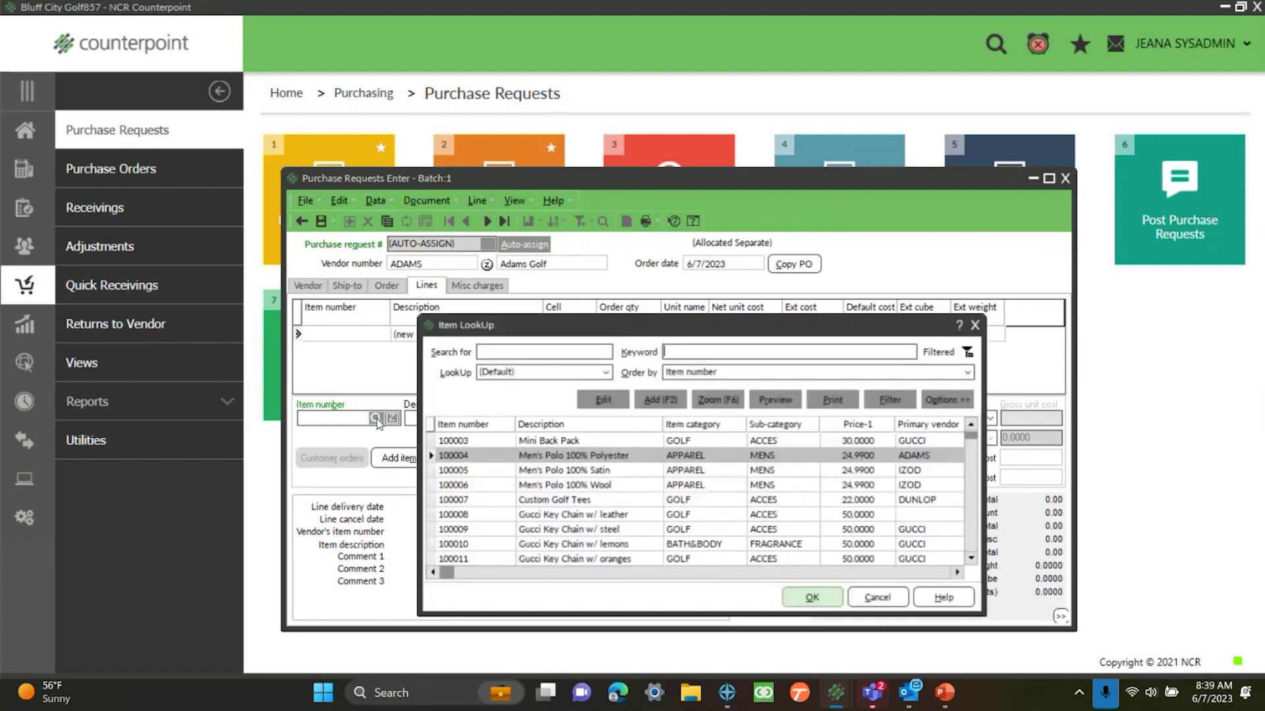
click(593, 441)
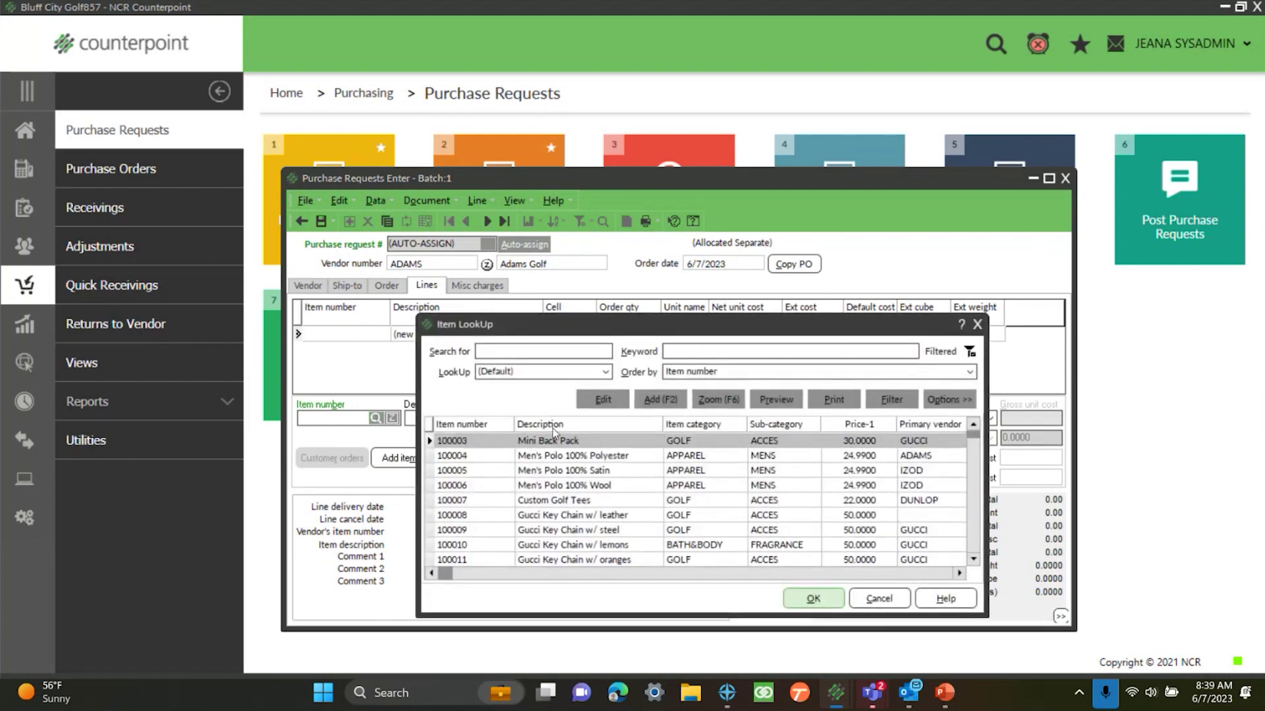
click(831, 601)
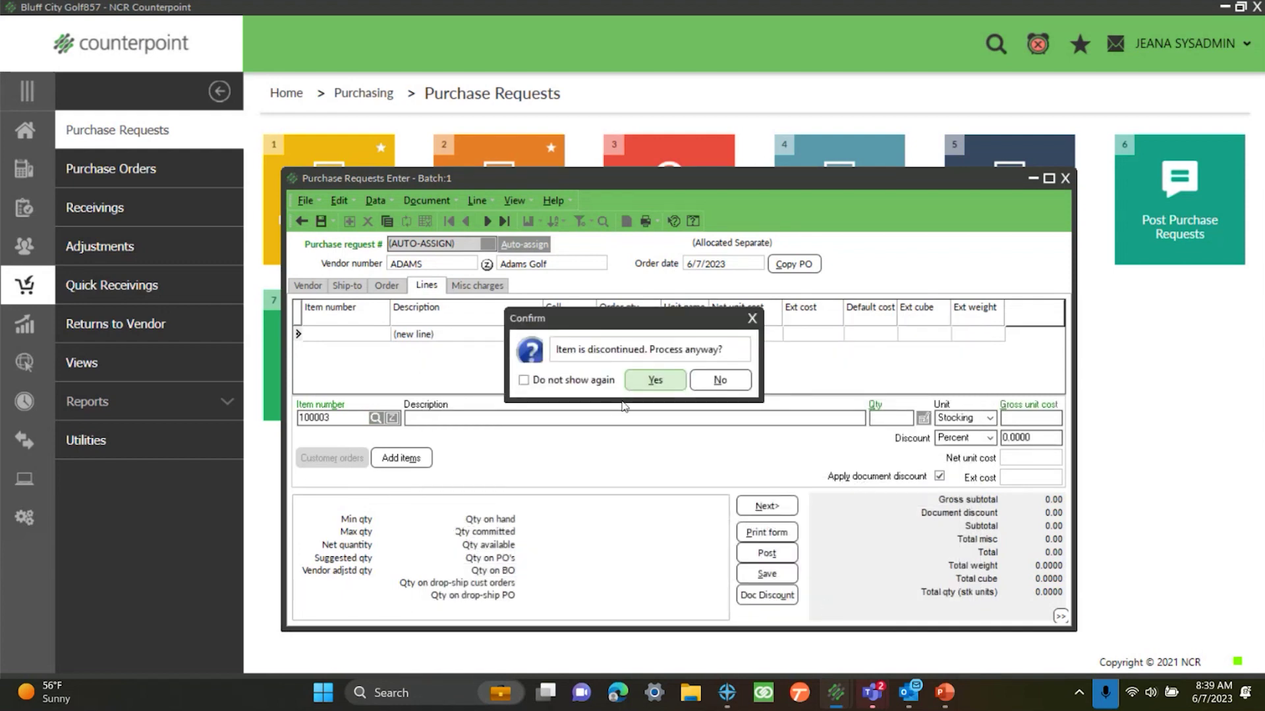
click(659, 385)
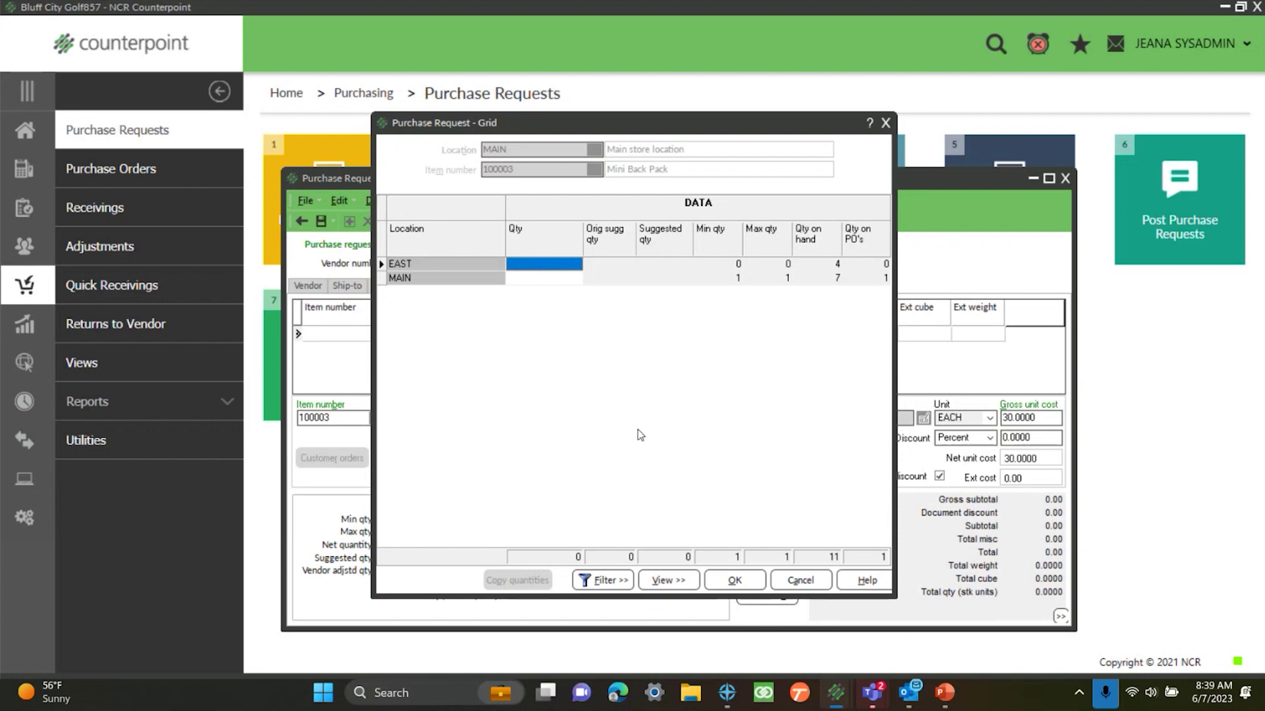
- Allocate 5 Mini Back Packs to EAST and 6 to MAIN in the quantity grid and accept it
text(5)
key(Return)
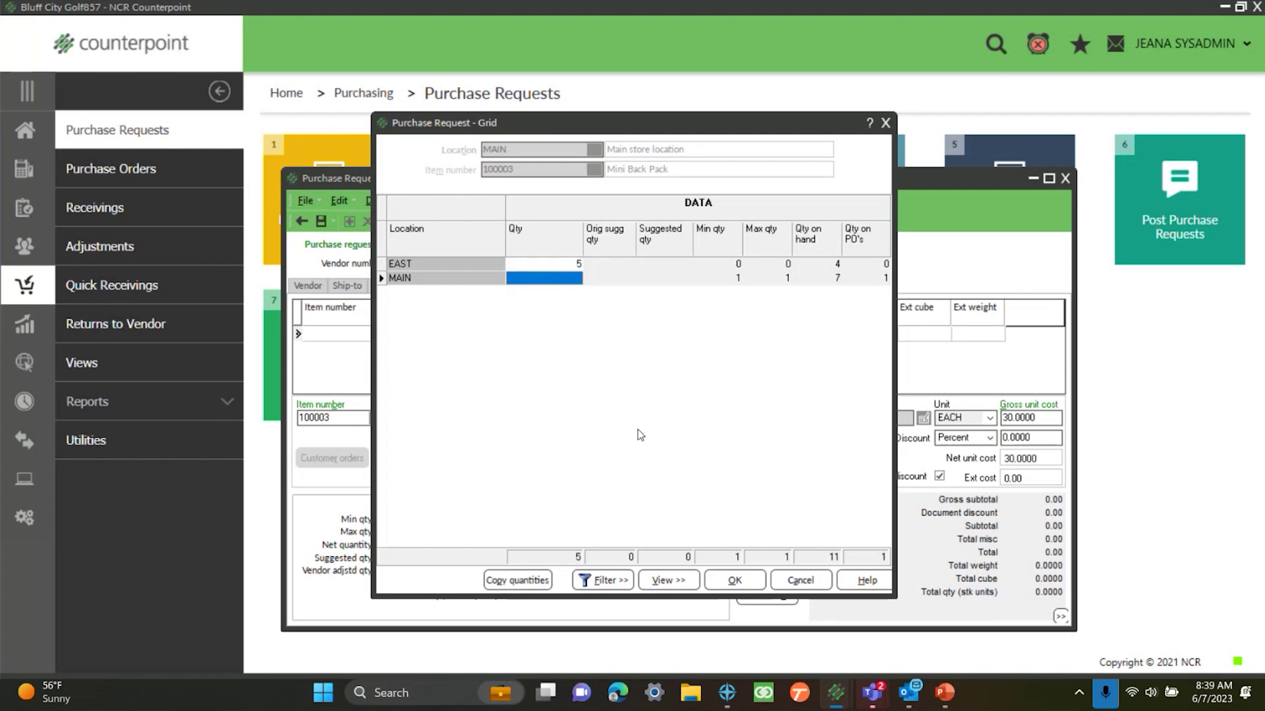
text(6)
key(Return)
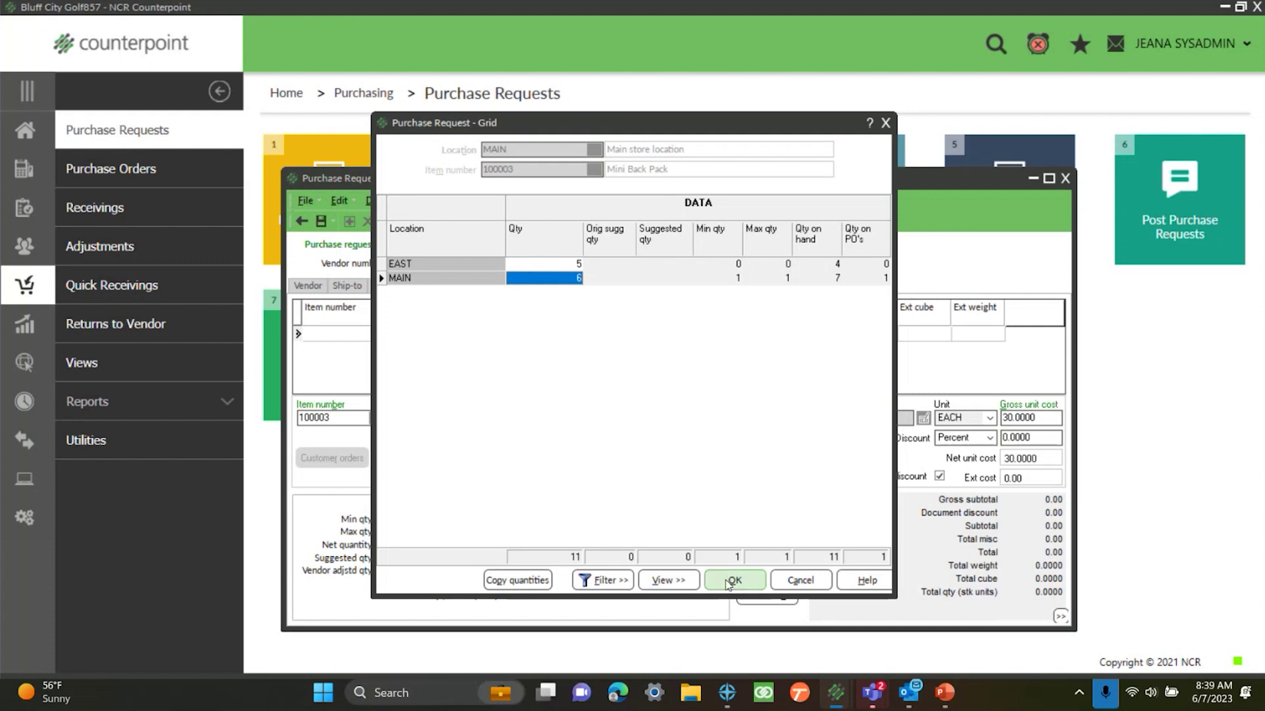
click(728, 582)
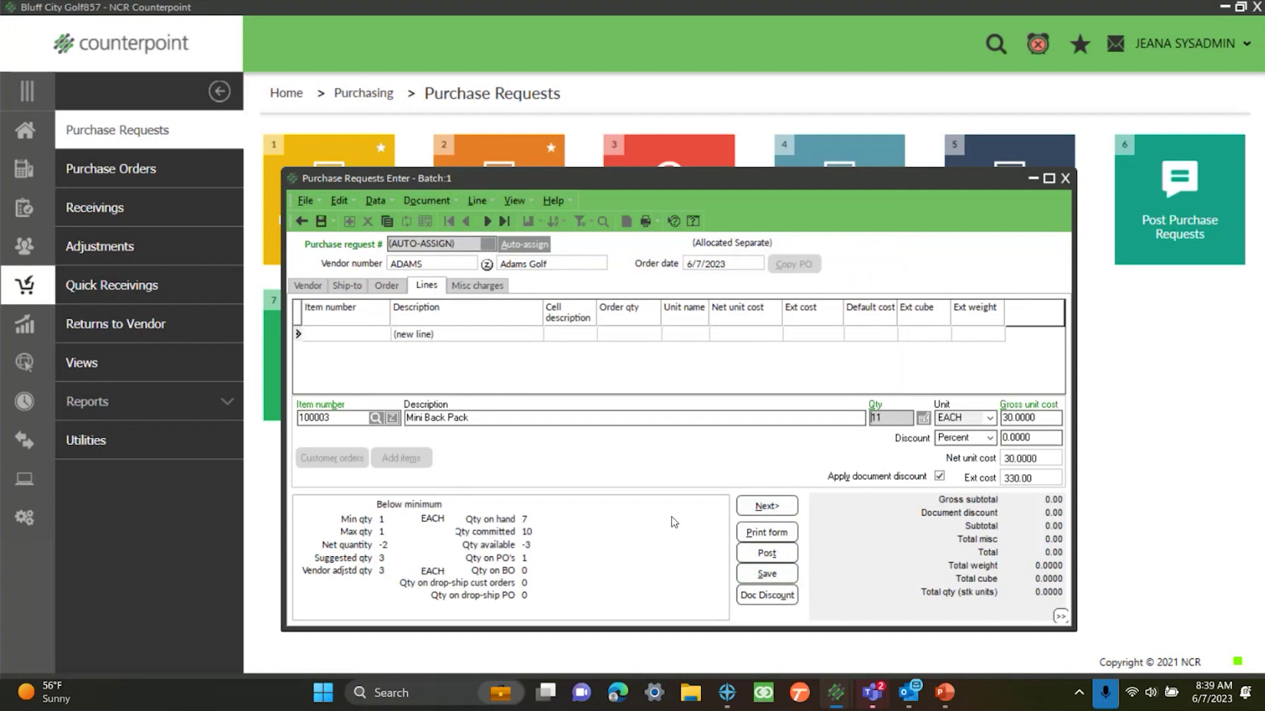
- Post the separately allocated Mini Back Pack purchase request, processing the discontinued item, and view the generated purchase order forms
click(766, 555)
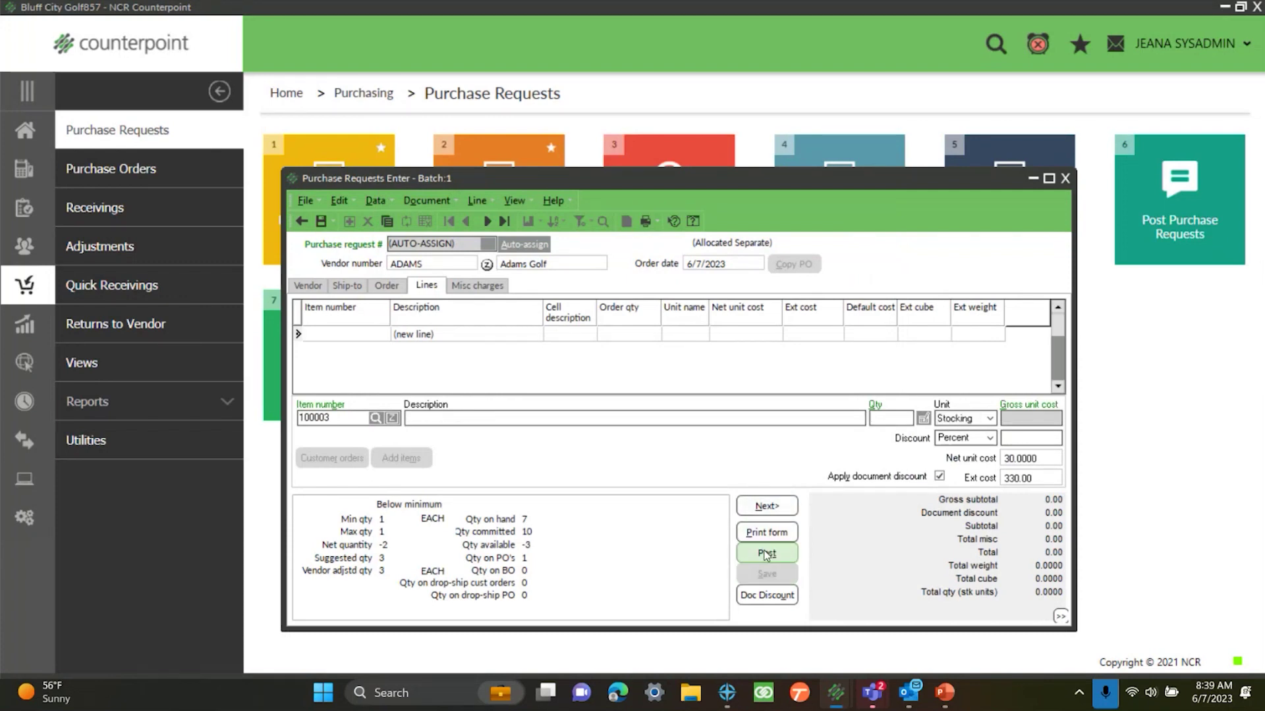
click(655, 381)
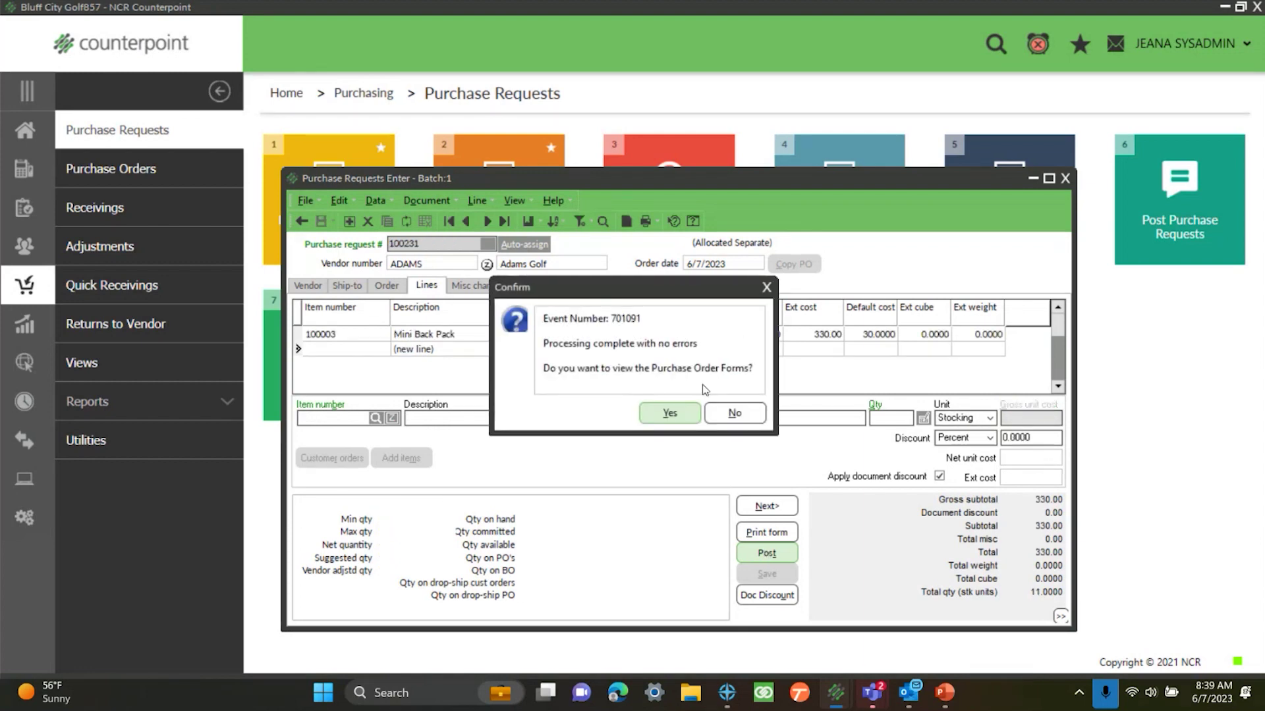
click(670, 406)
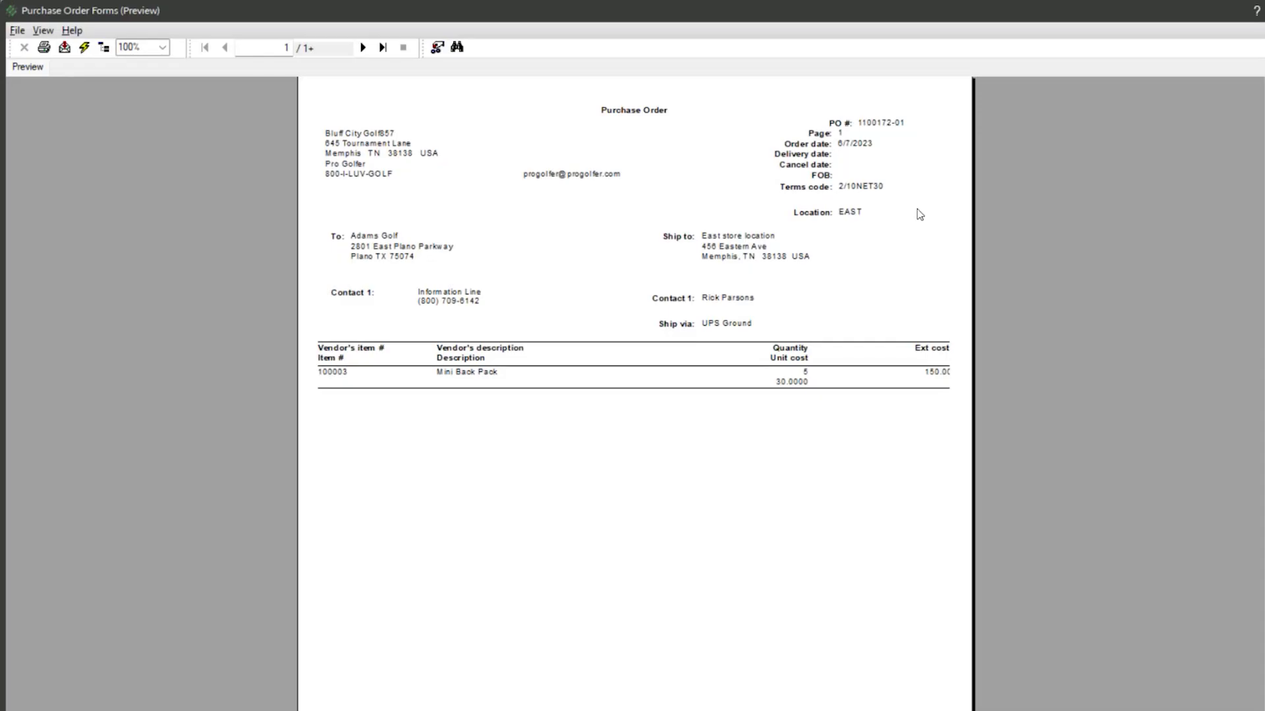
- Check the PO number, vendor, ship-to address and quantity on the EAST and MAIN purchase order forms, and close the preview
click(883, 125)
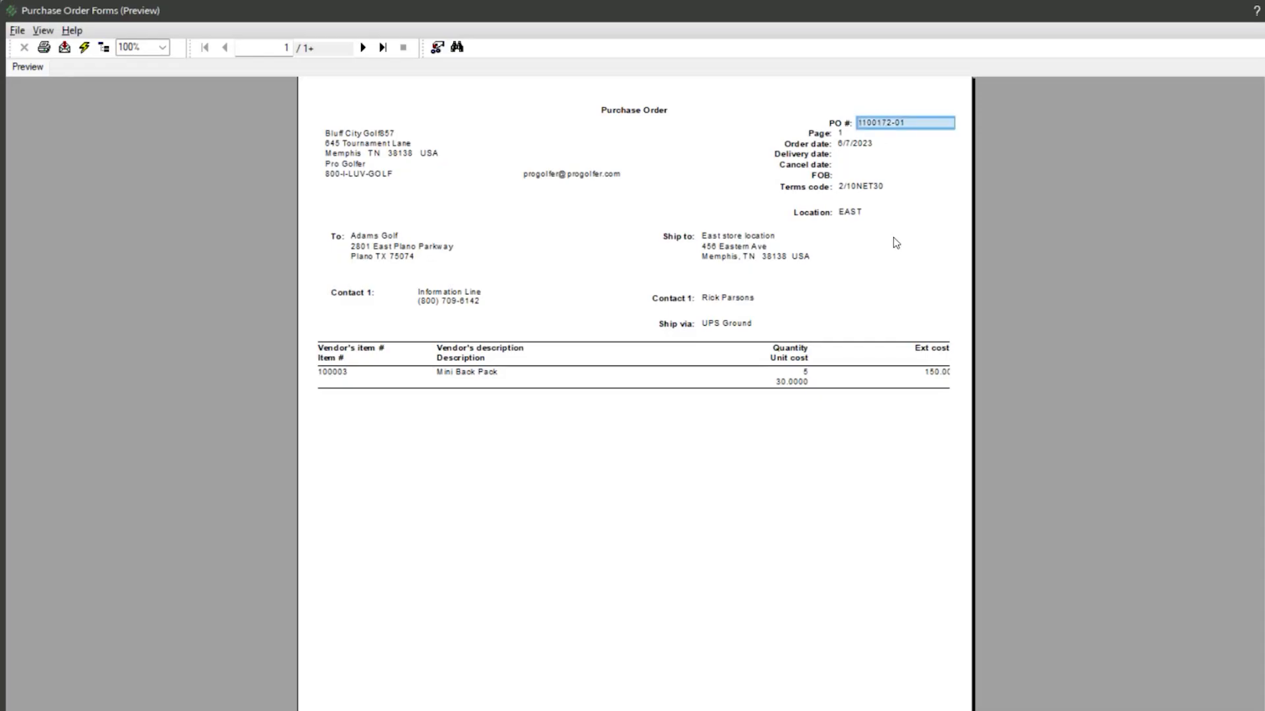
click(368, 241)
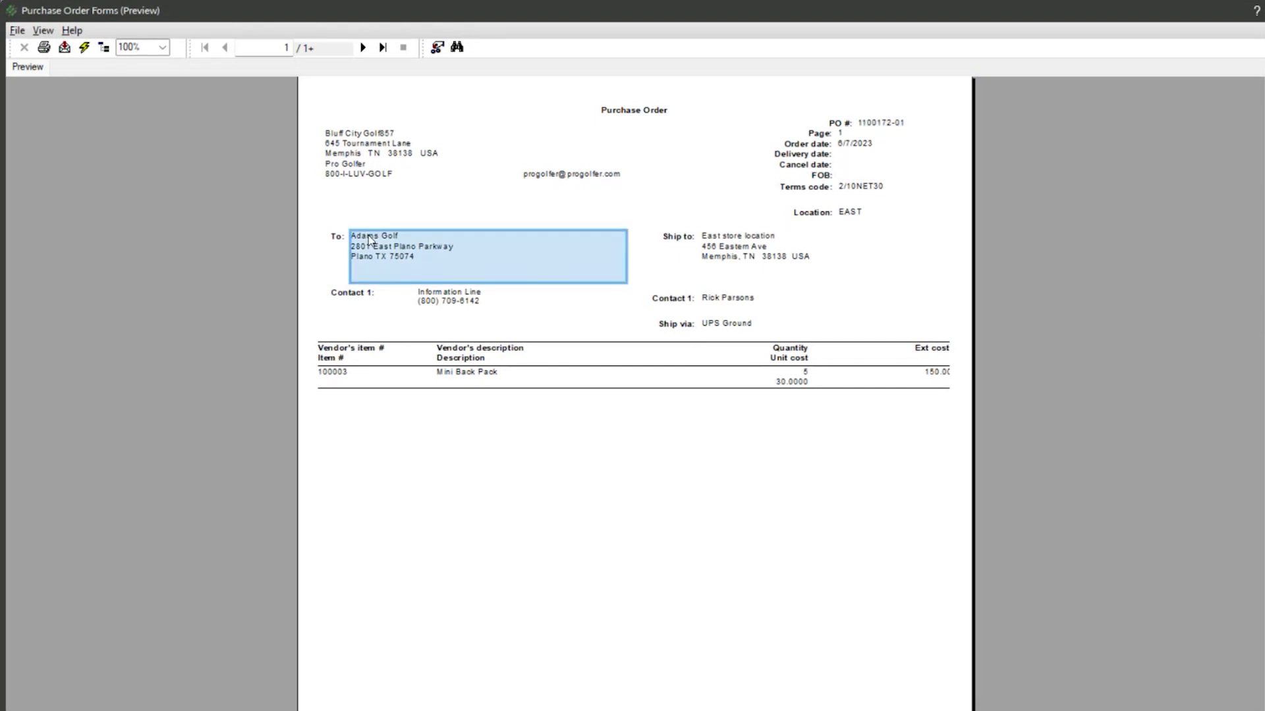
click(725, 253)
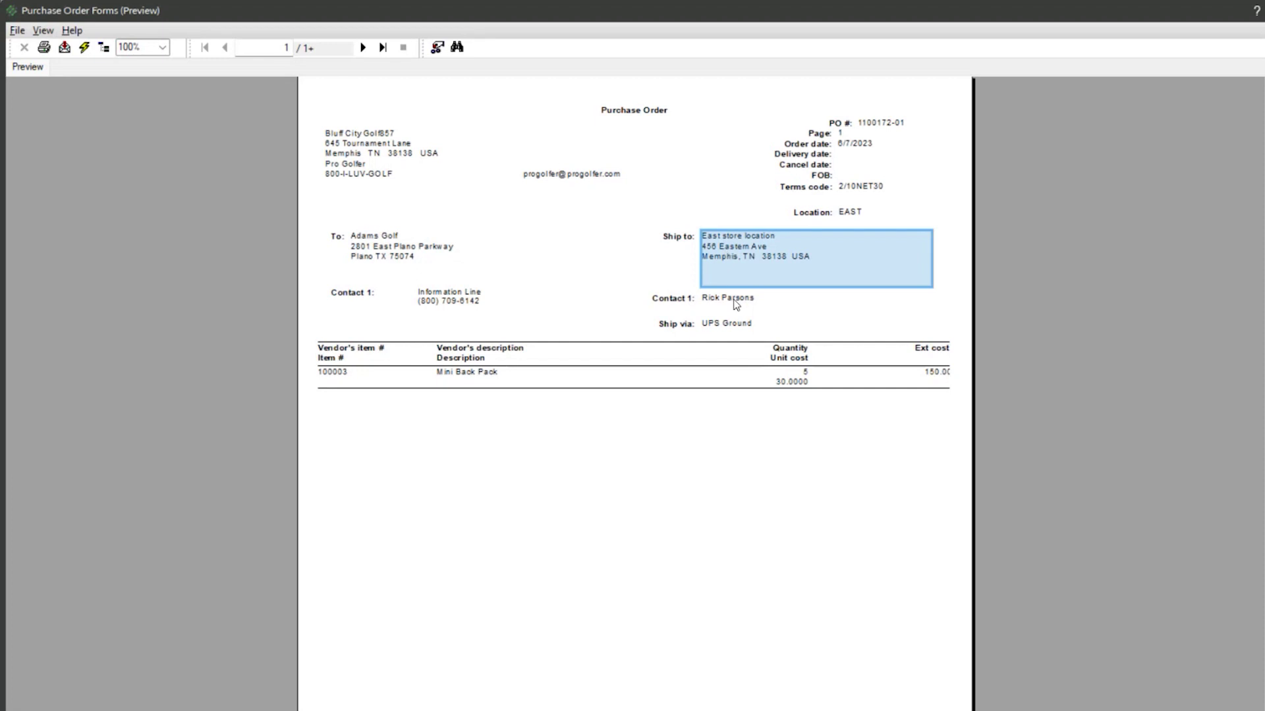
click(801, 373)
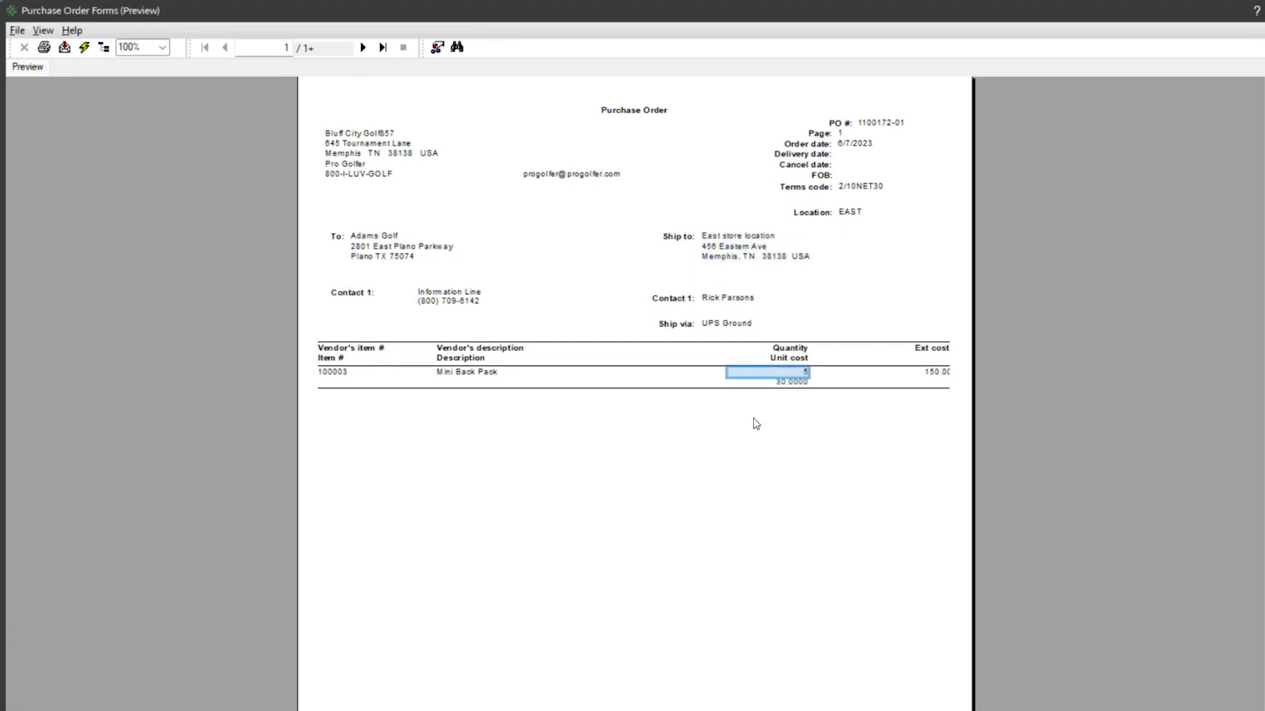
click(363, 48)
click(901, 124)
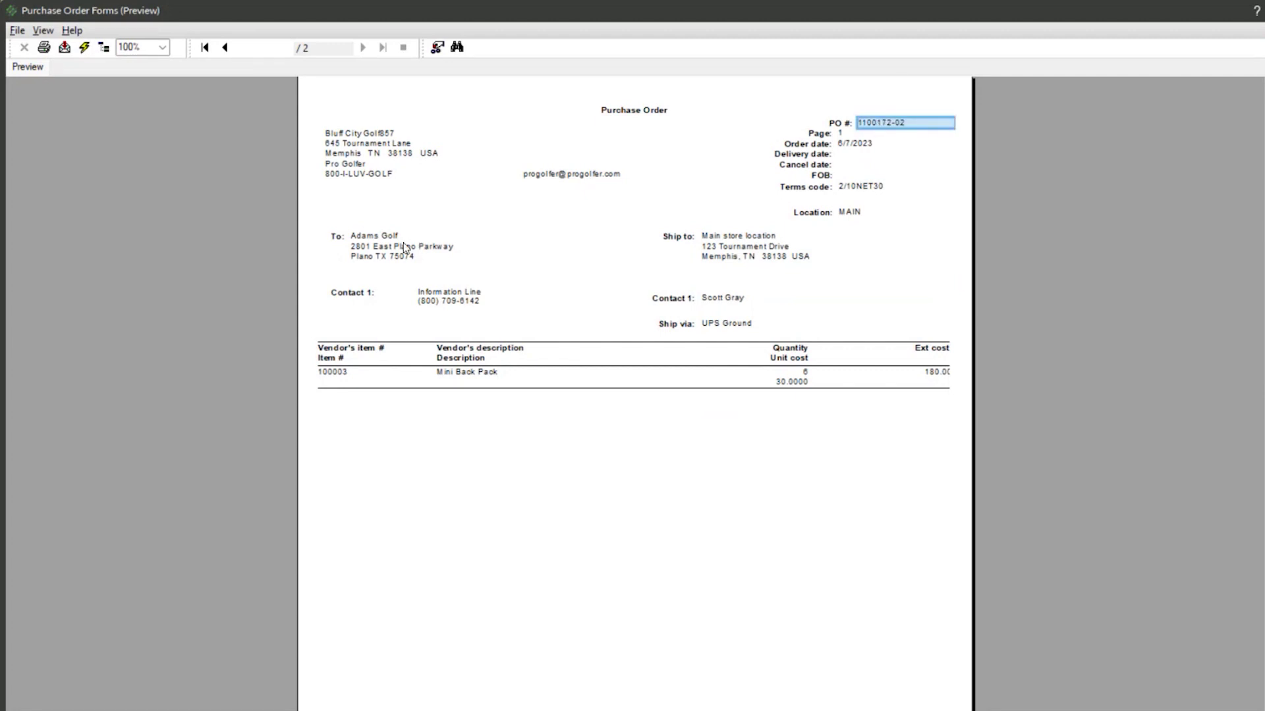
click(371, 237)
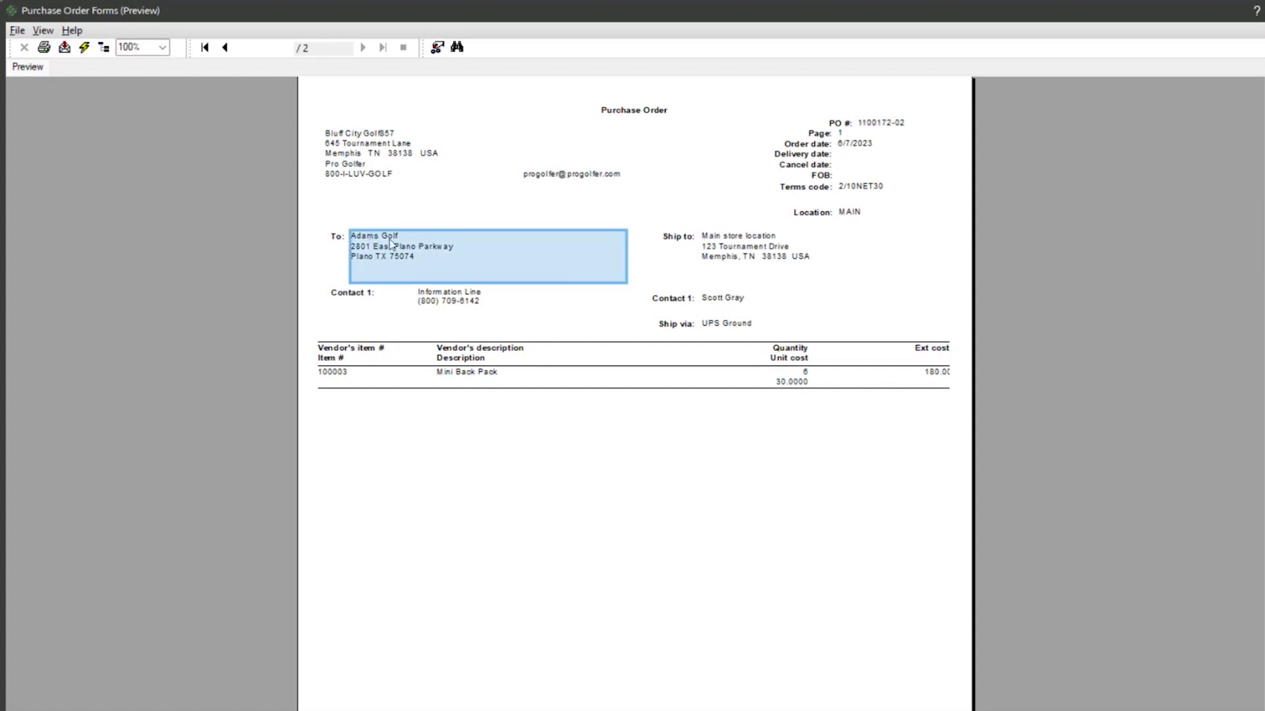
click(754, 239)
click(805, 373)
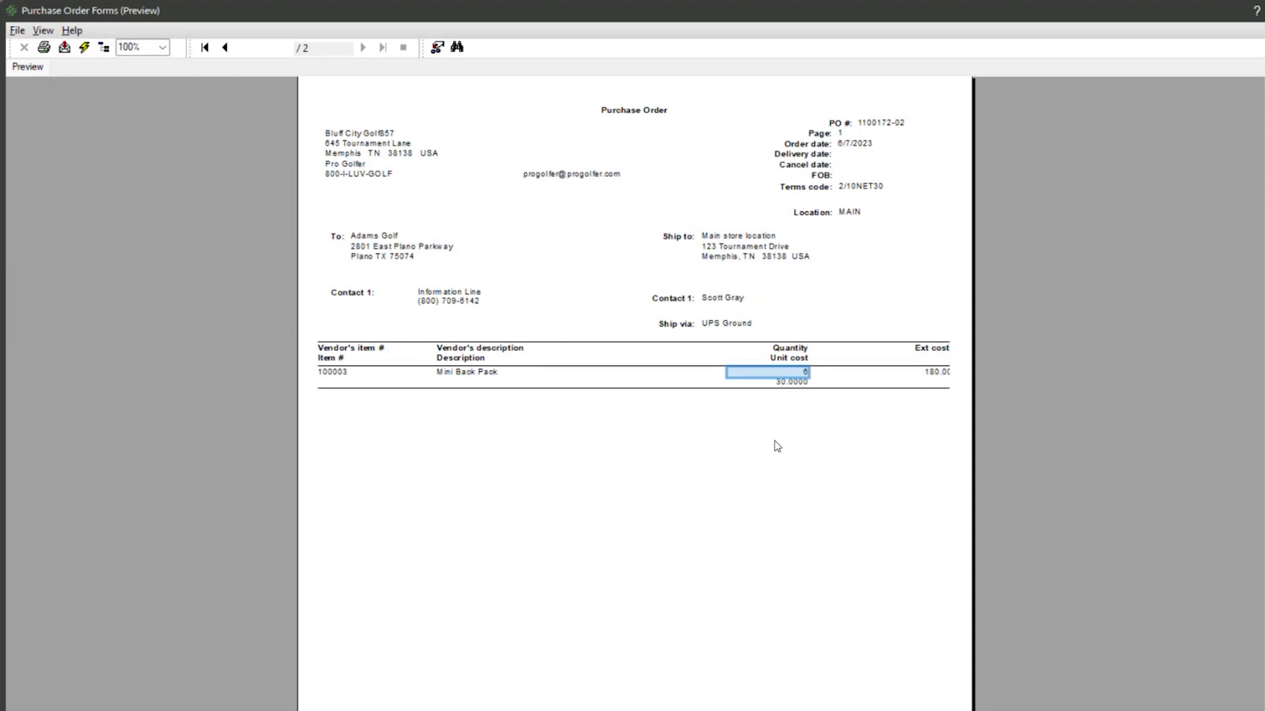
click(17, 30)
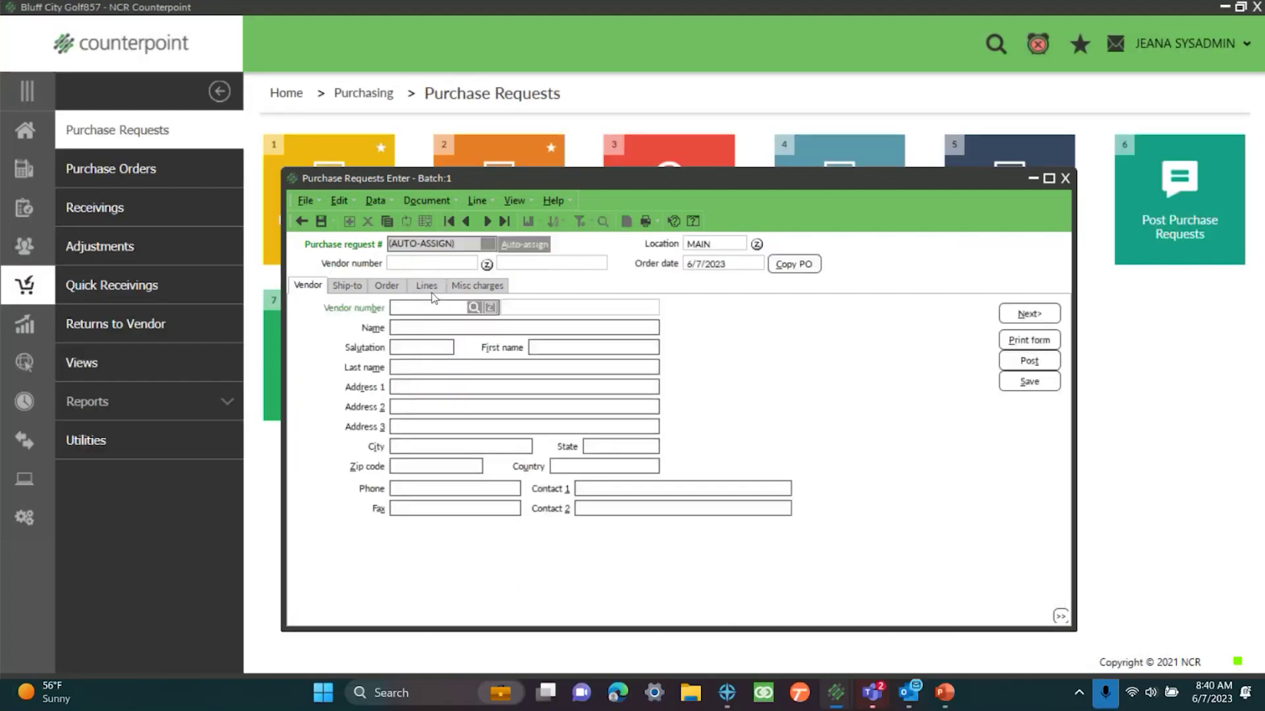
- Start a purchase request for vendor ADAMS with an allocated, merged ship-to at MAIN, using location group 2 (Main/East)
text(ADAMS)
key(Tab)
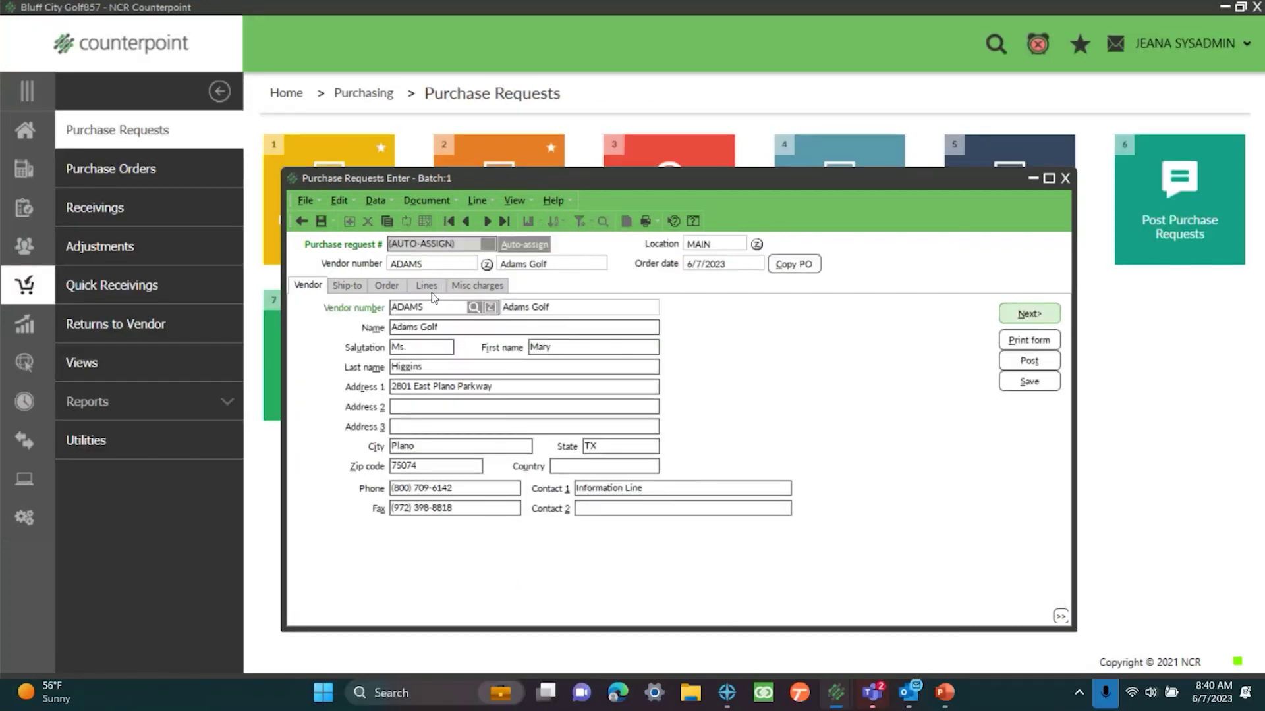
click(347, 286)
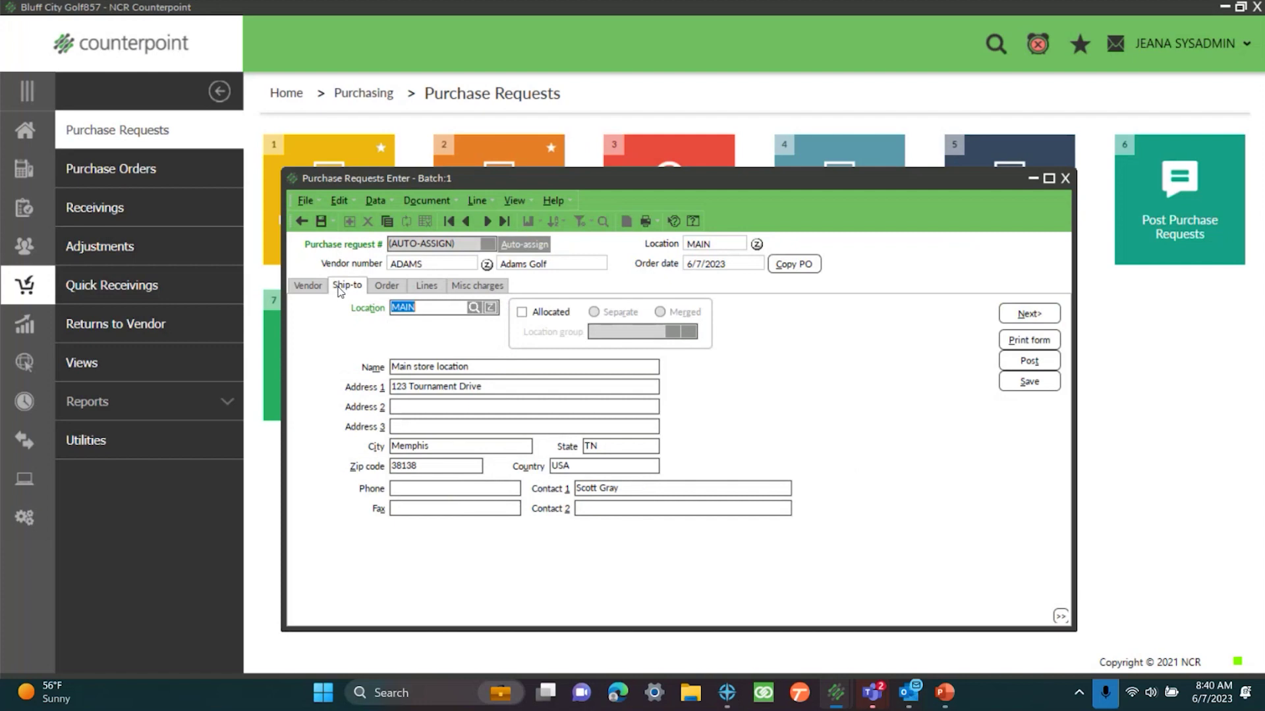
click(522, 312)
click(659, 313)
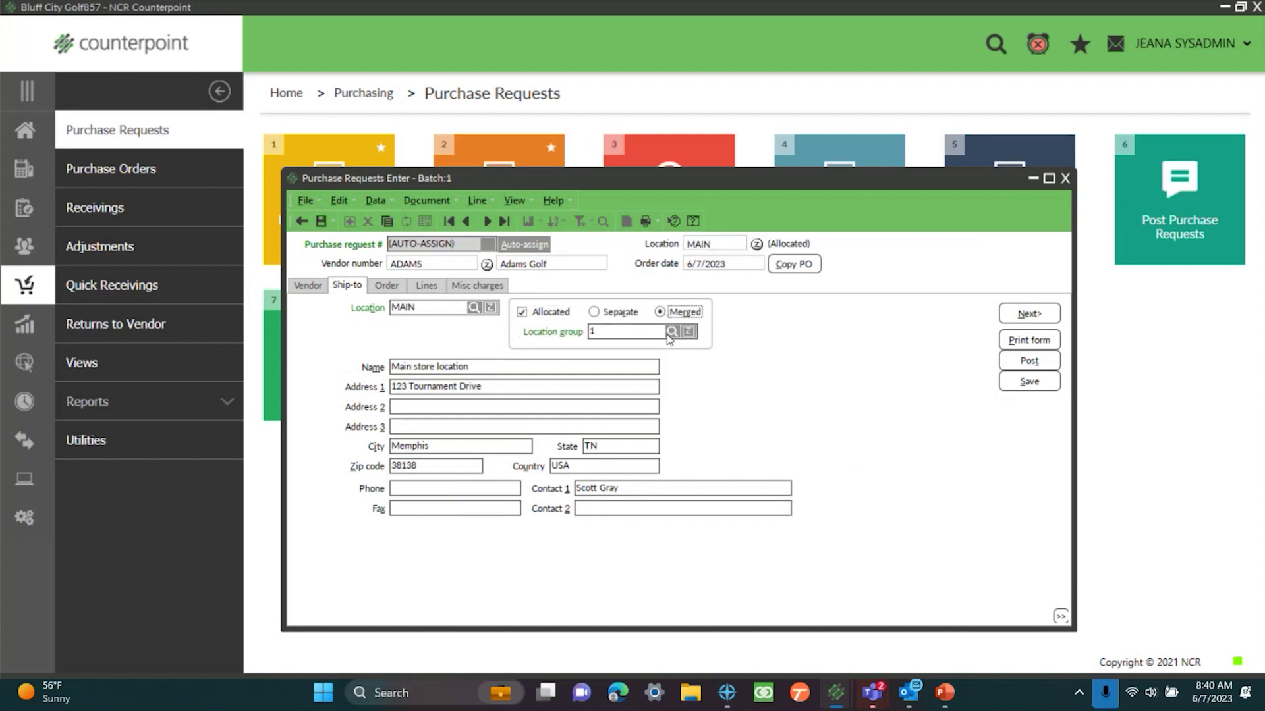
click(670, 333)
click(596, 347)
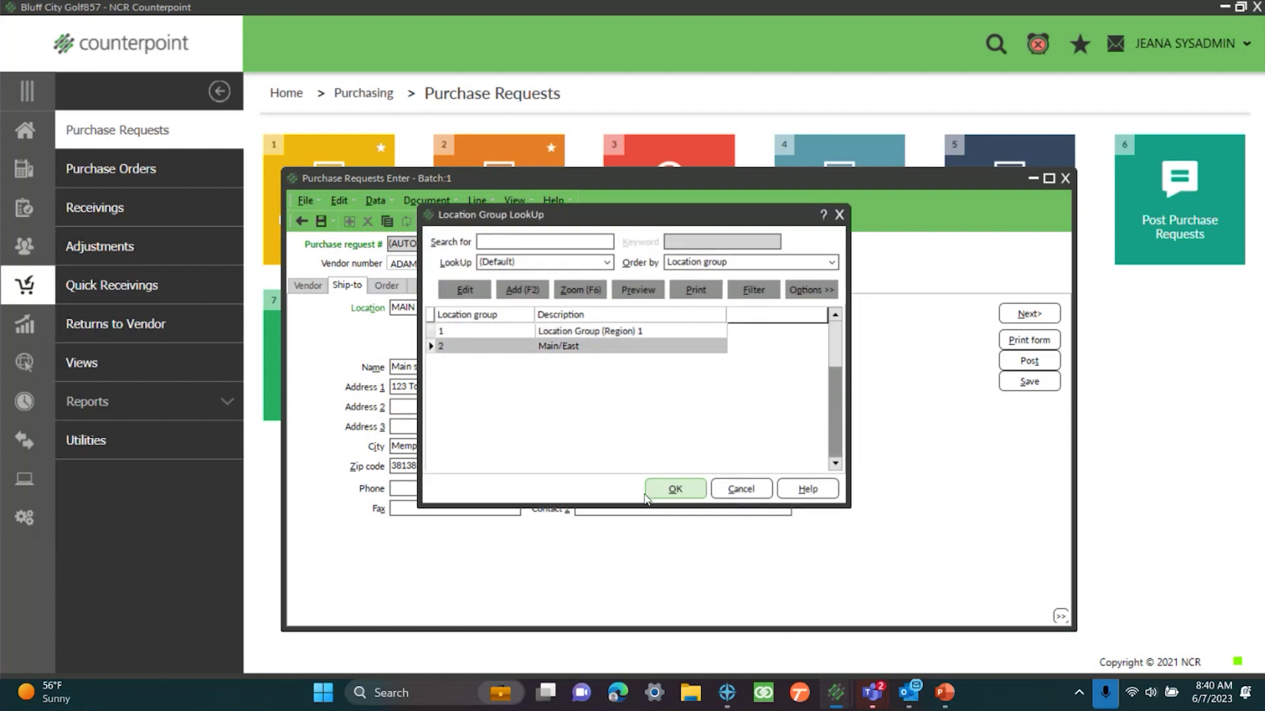
click(674, 490)
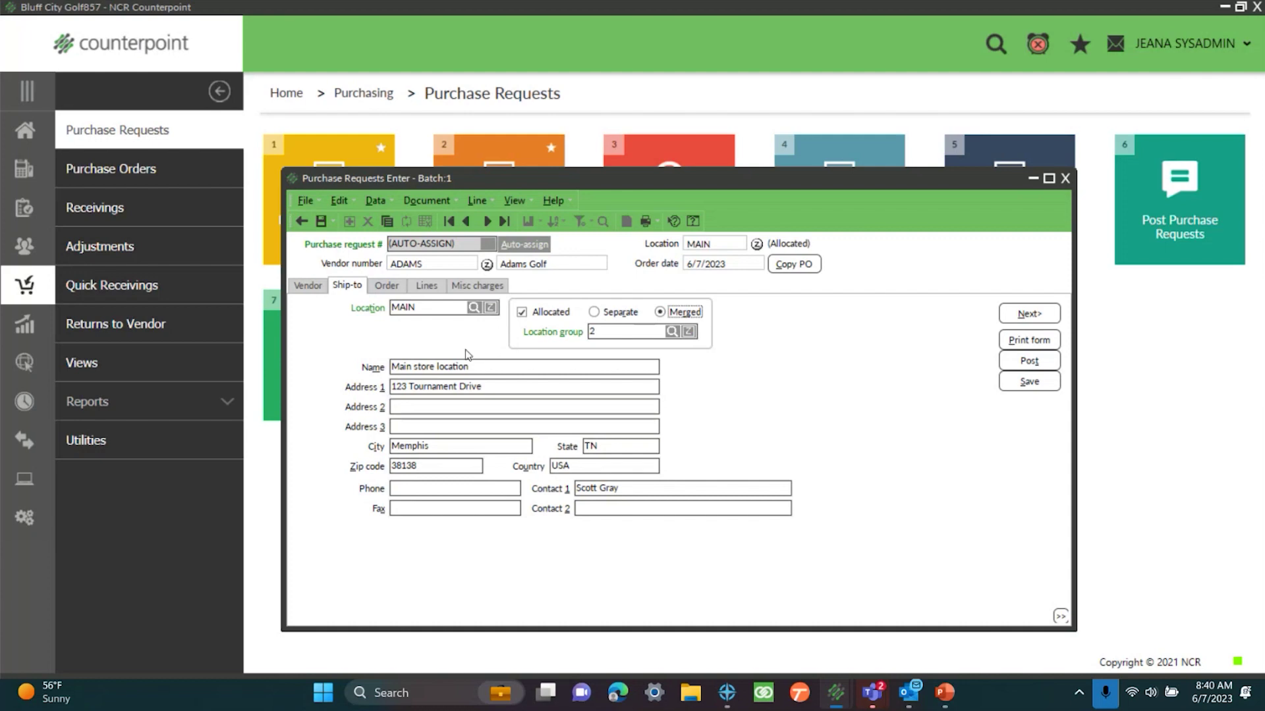
- Add item 100003 Mini Back Pack as a line despite its discontinued status, allocating 6 to EAST and 2 to MAIN
click(429, 287)
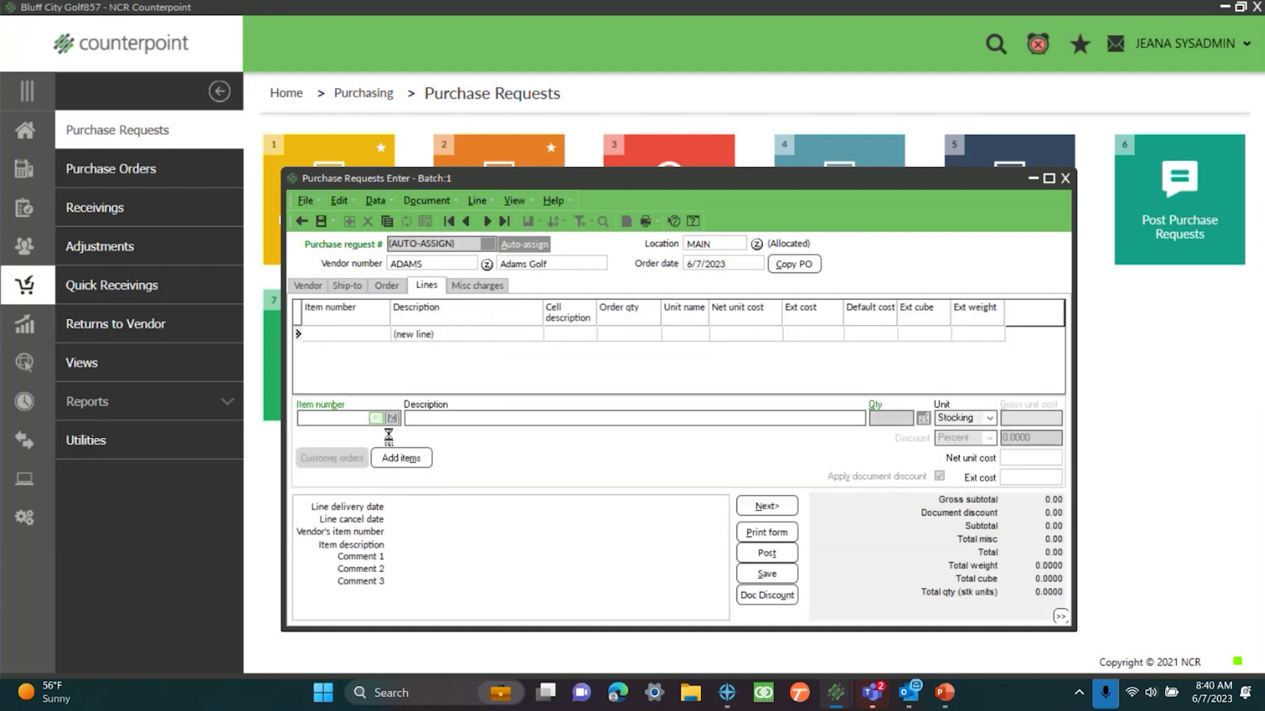
click(809, 599)
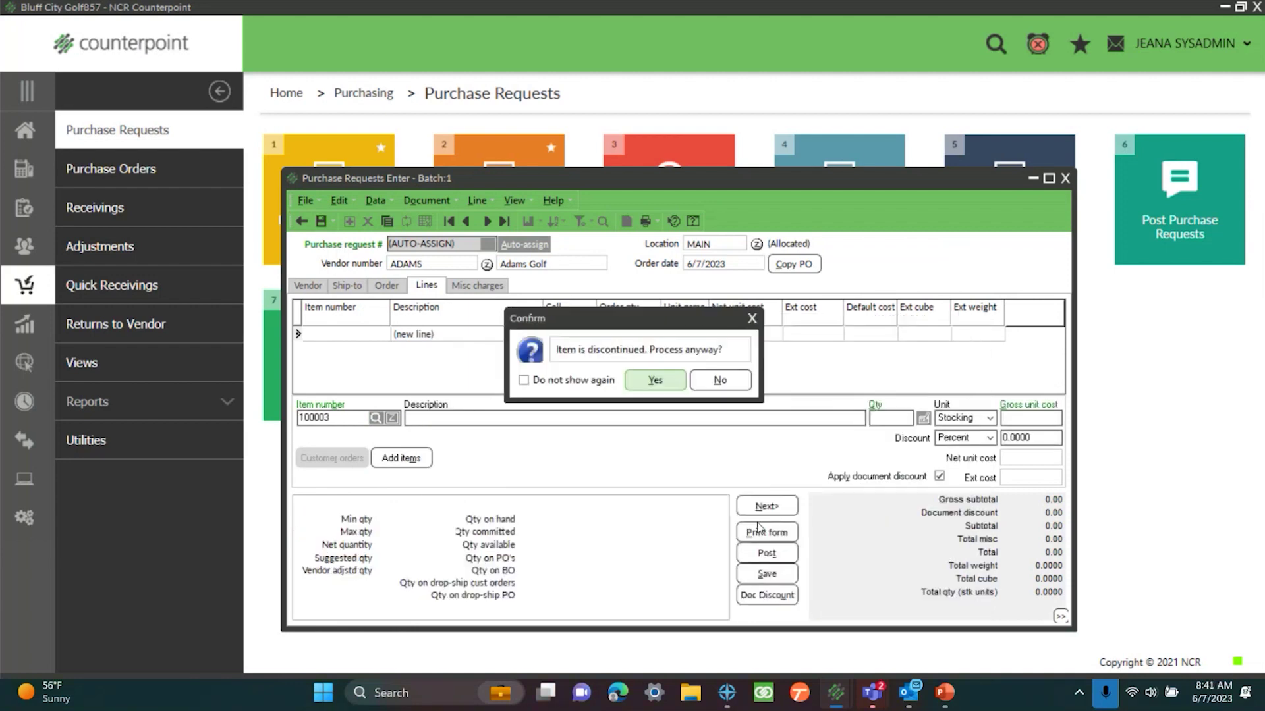
click(662, 382)
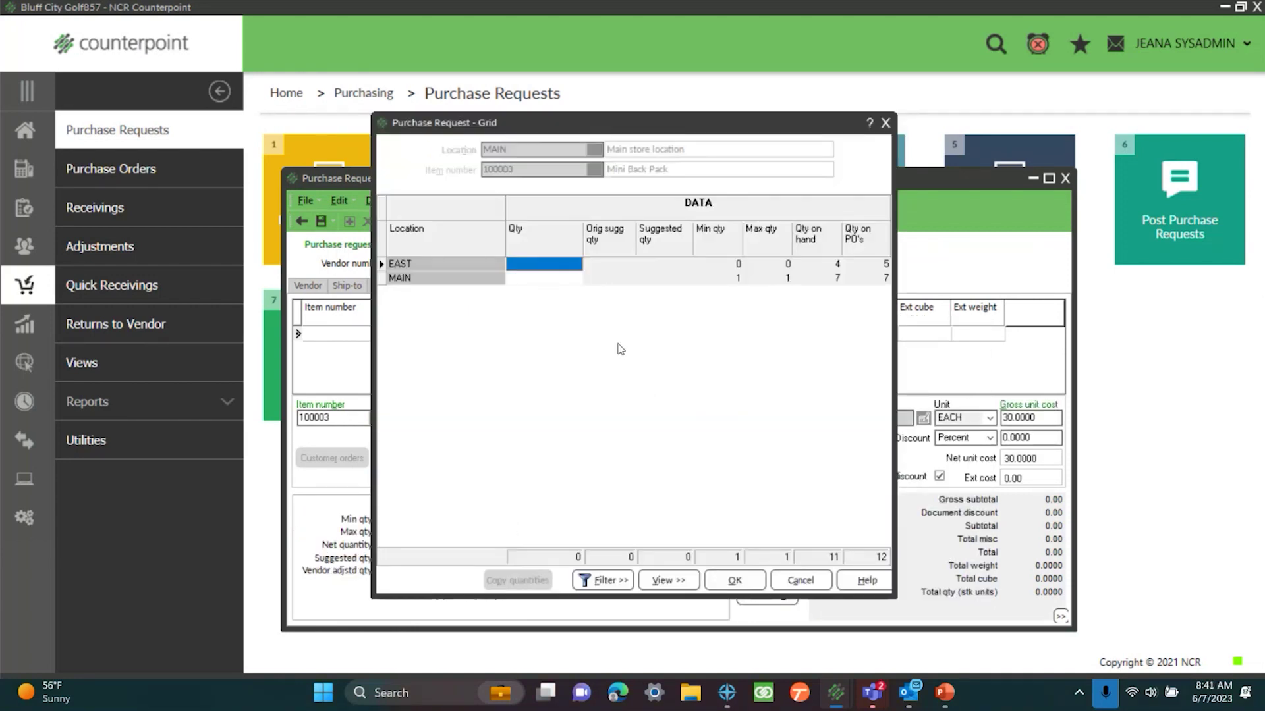
text(6)
key(Return)
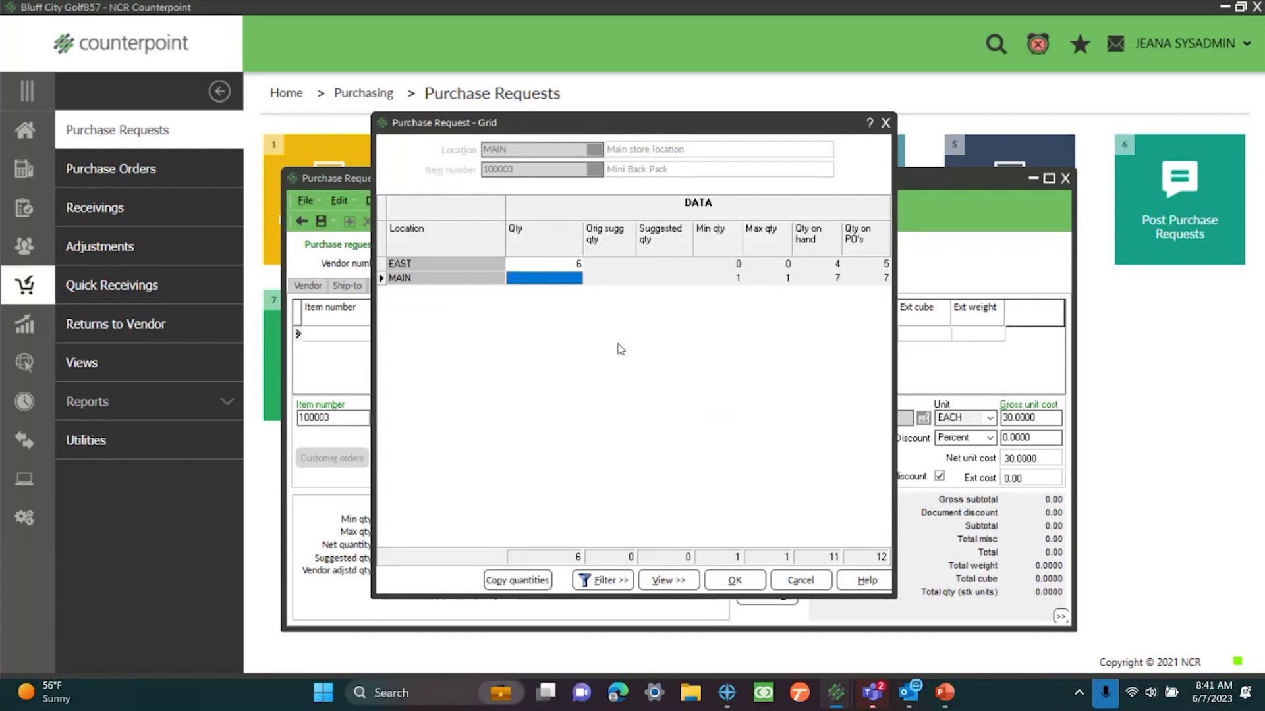
text(2)
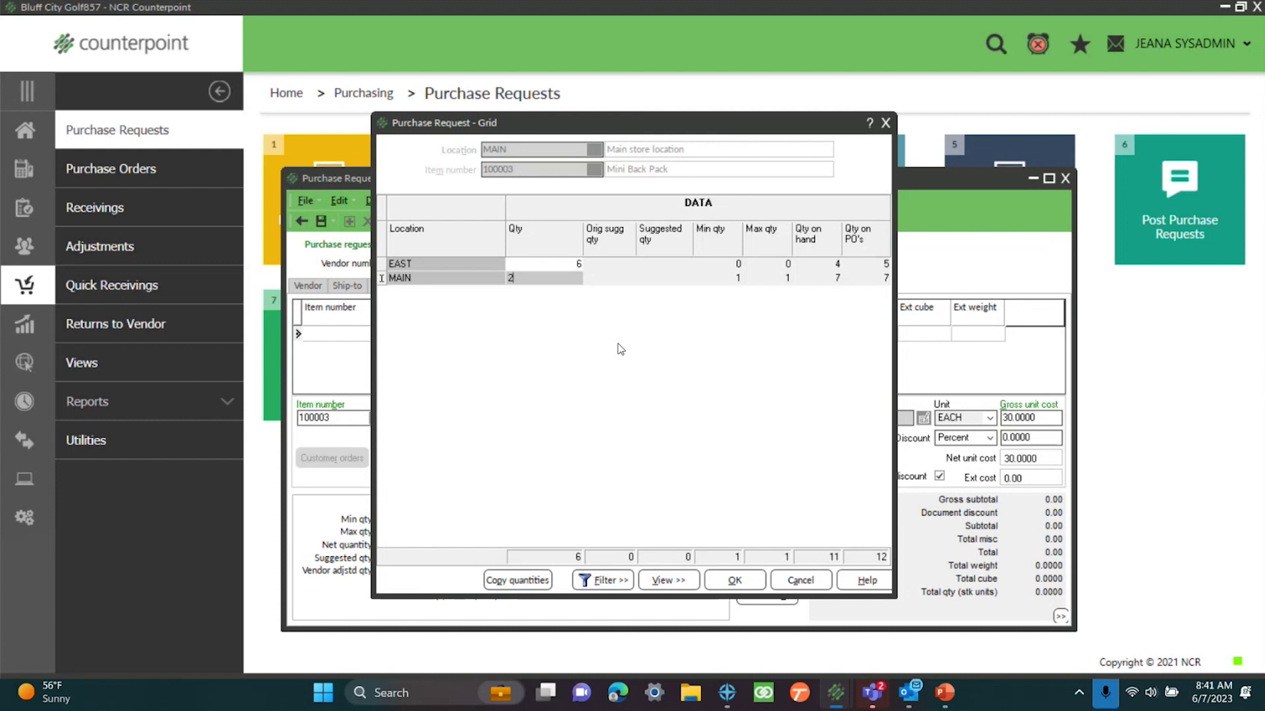
click(726, 583)
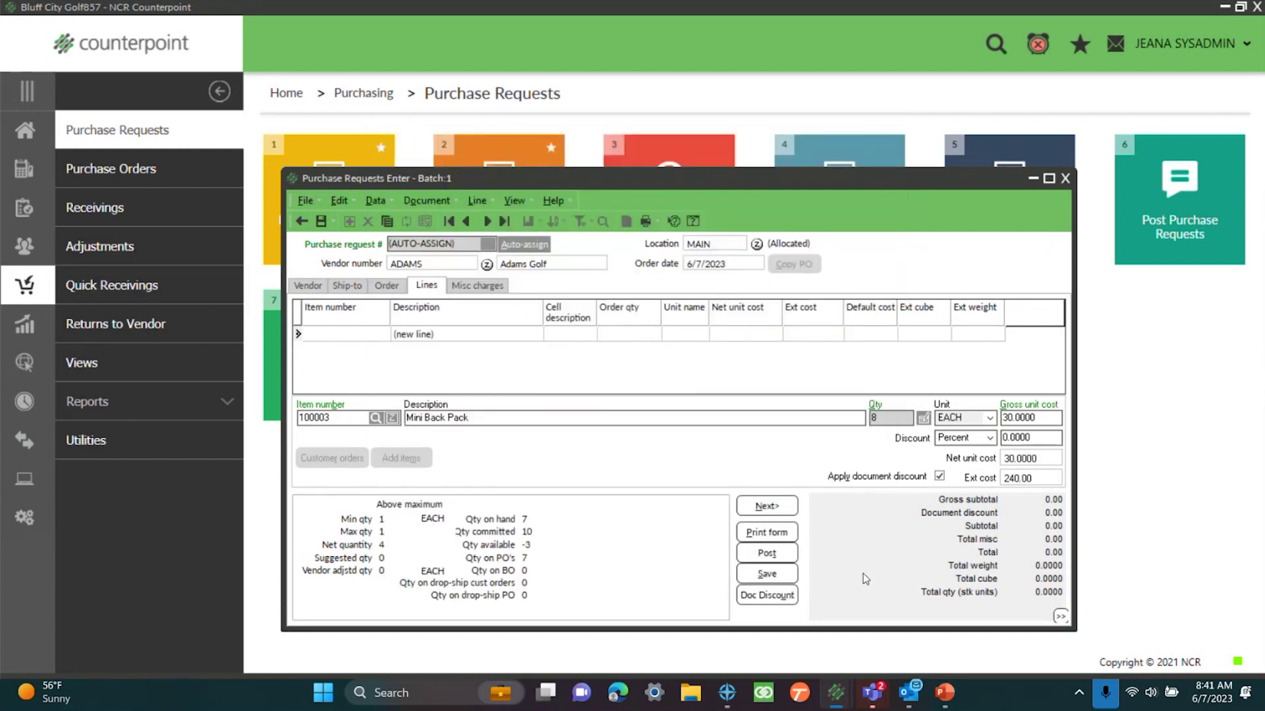
- Post the merged-allocation purchase request and view its purchase order form
click(780, 557)
click(656, 380)
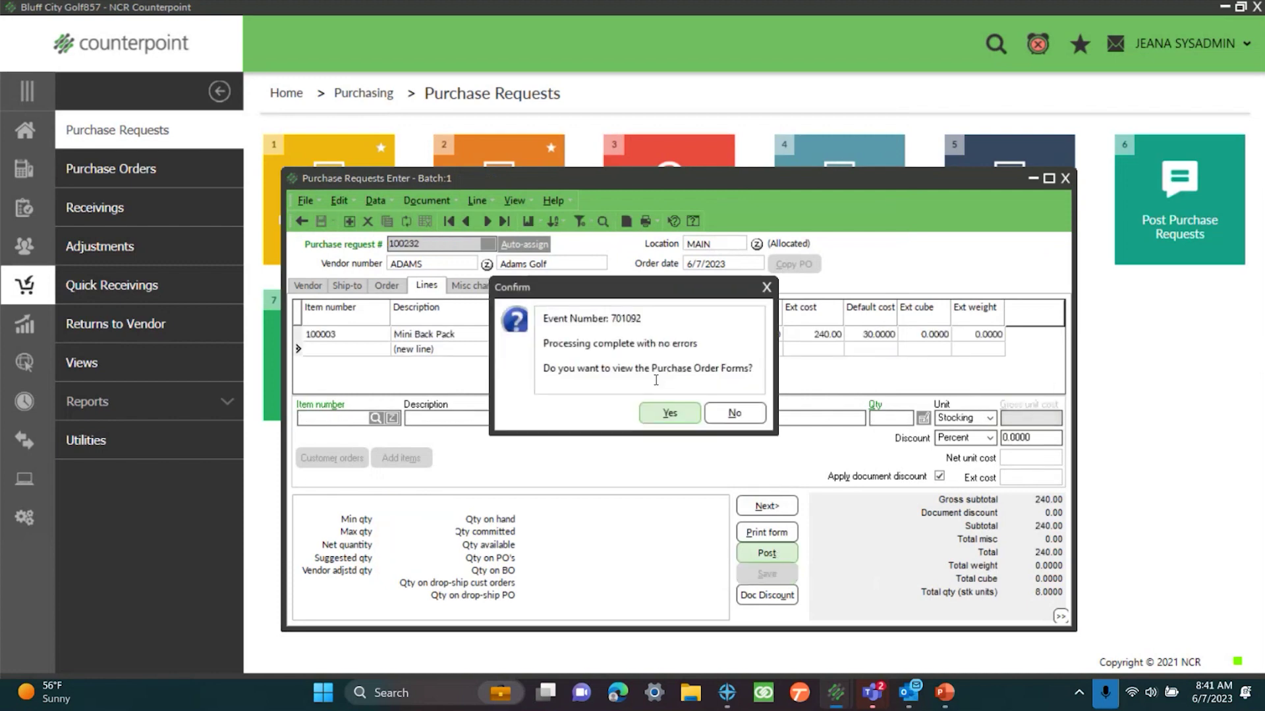
click(670, 413)
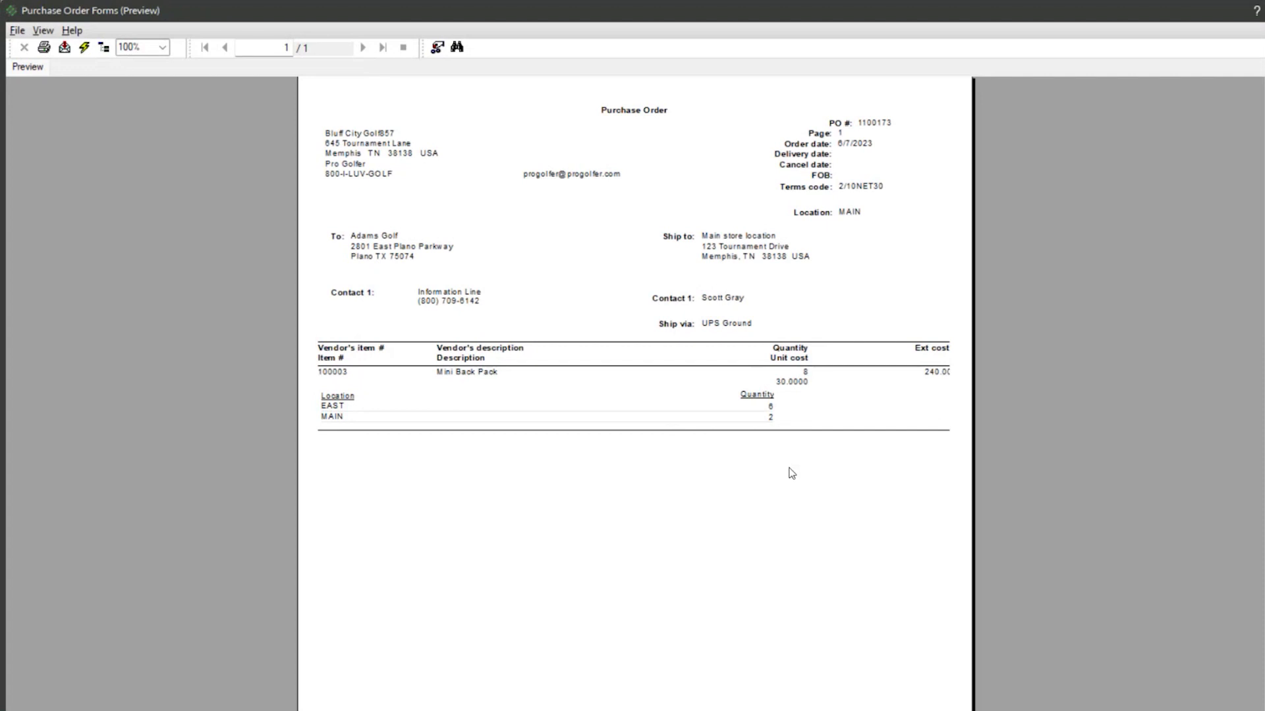
- Check the PO number, total quantity and location breakdown on the merged form, and close the preview and Purchase Requests Enter
click(888, 124)
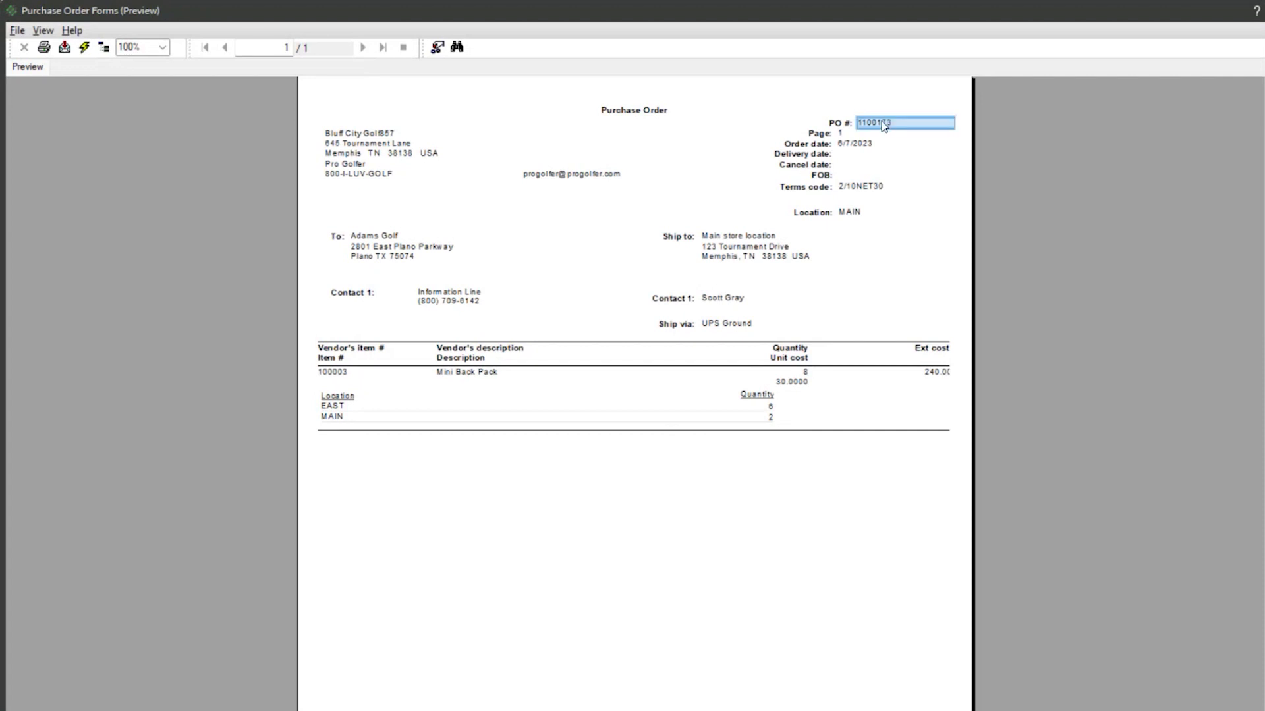
click(805, 371)
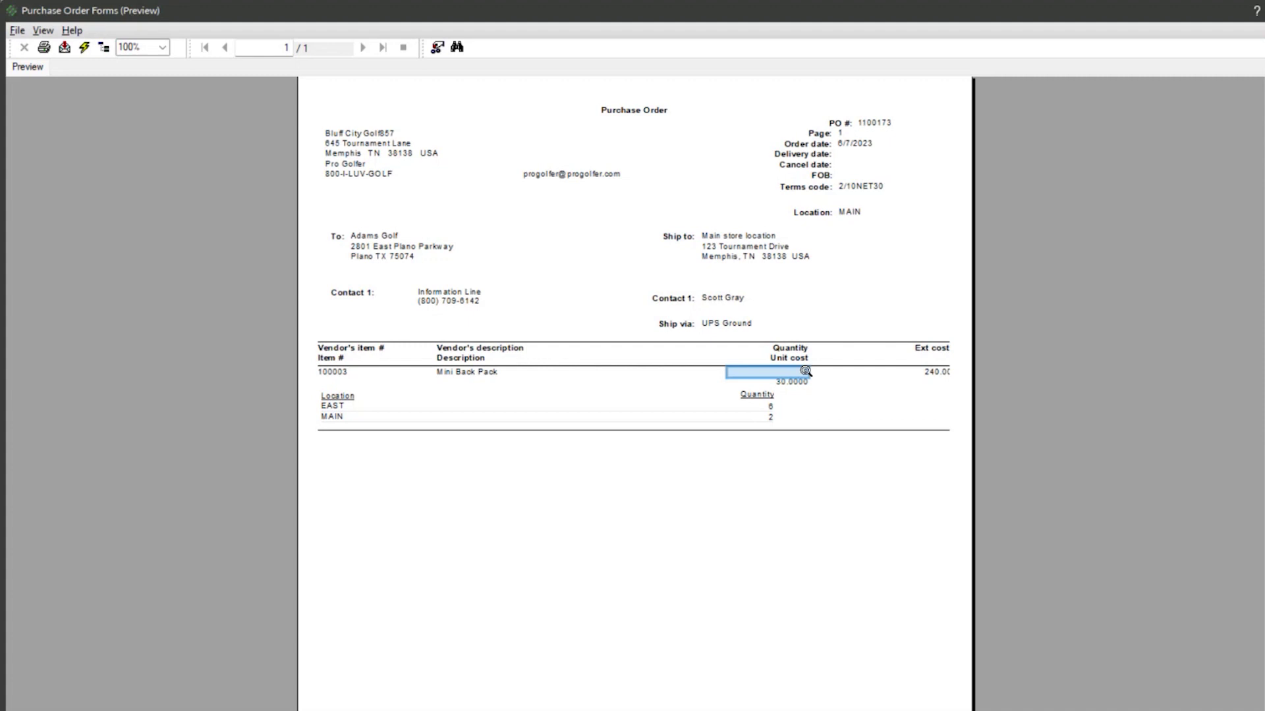
click(337, 409)
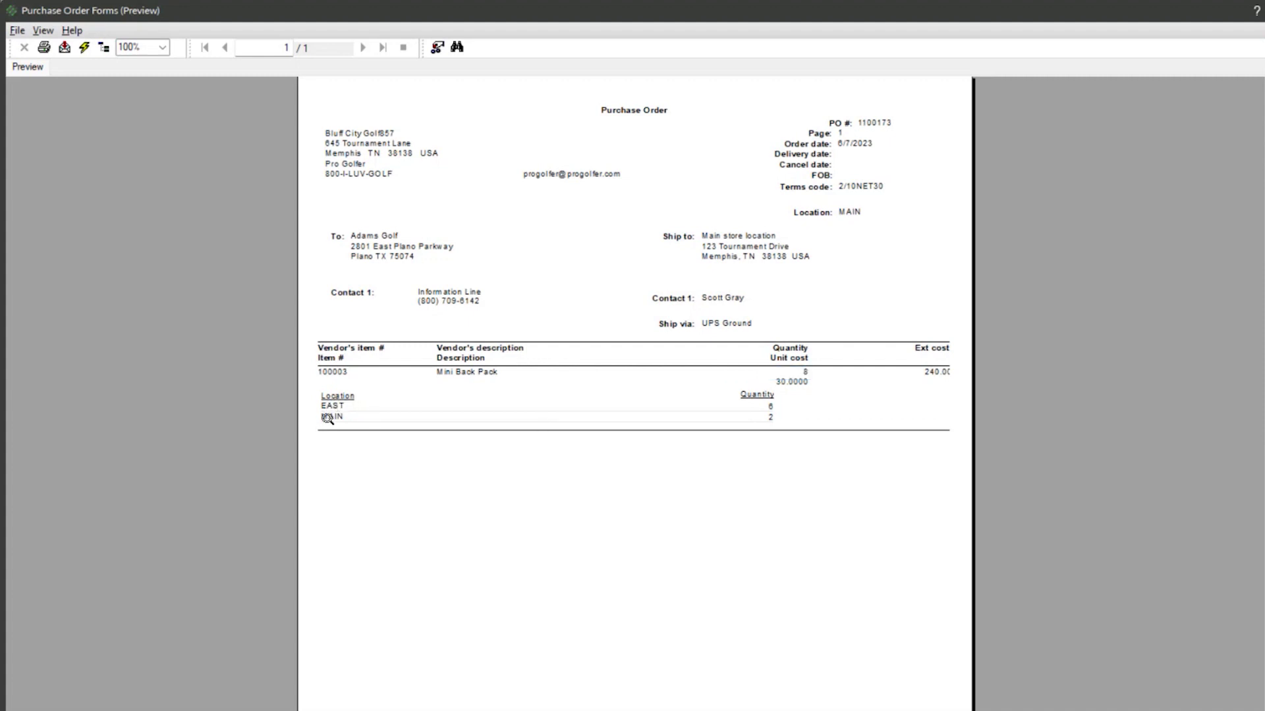
click(21, 33)
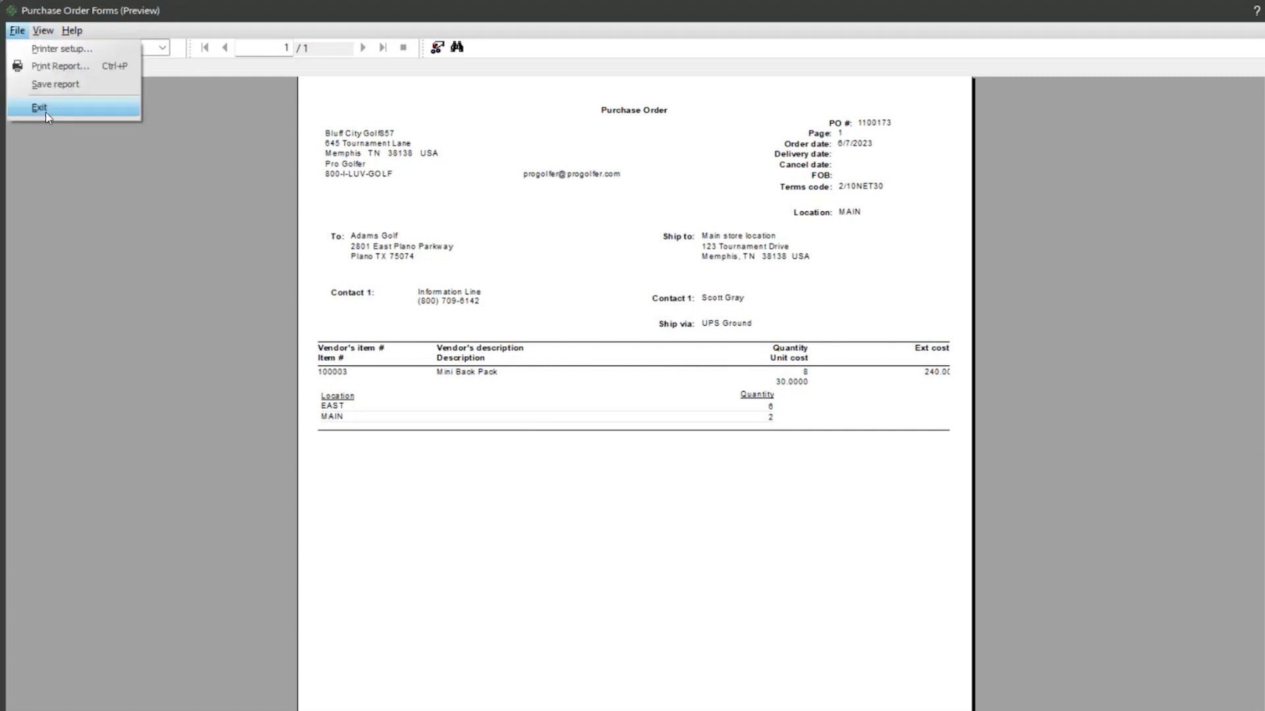
click(45, 111)
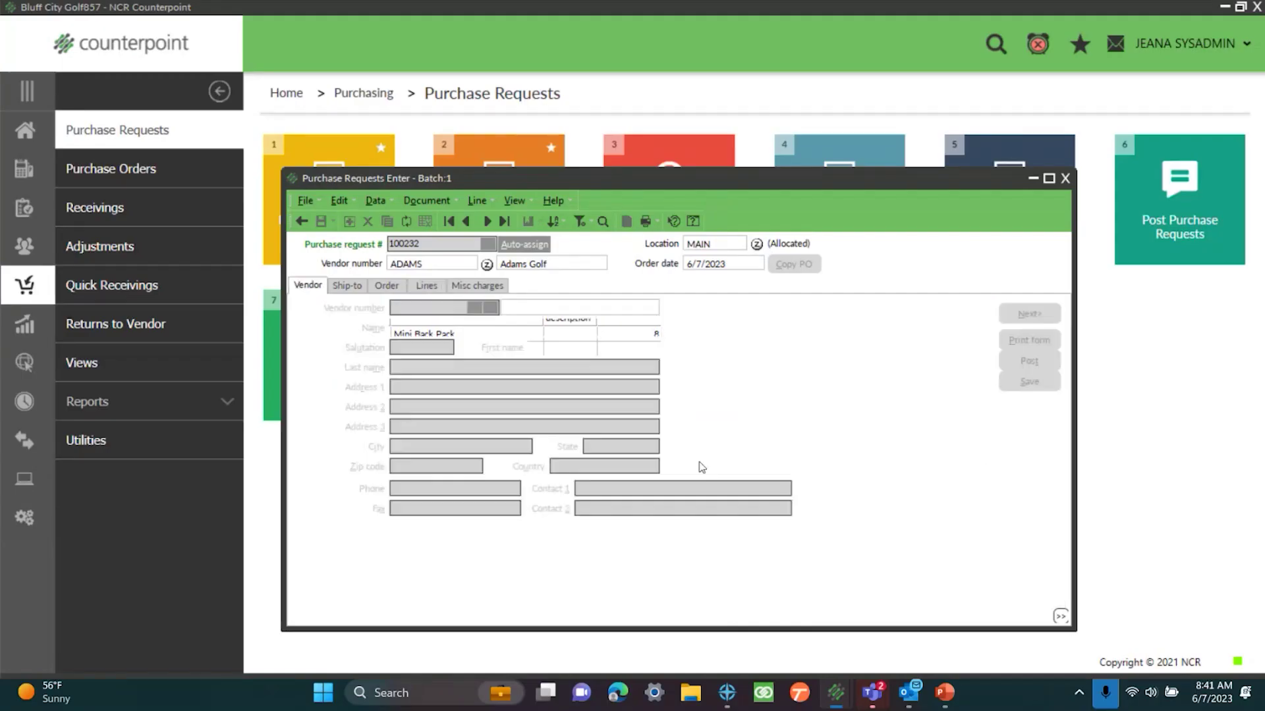
click(1067, 178)
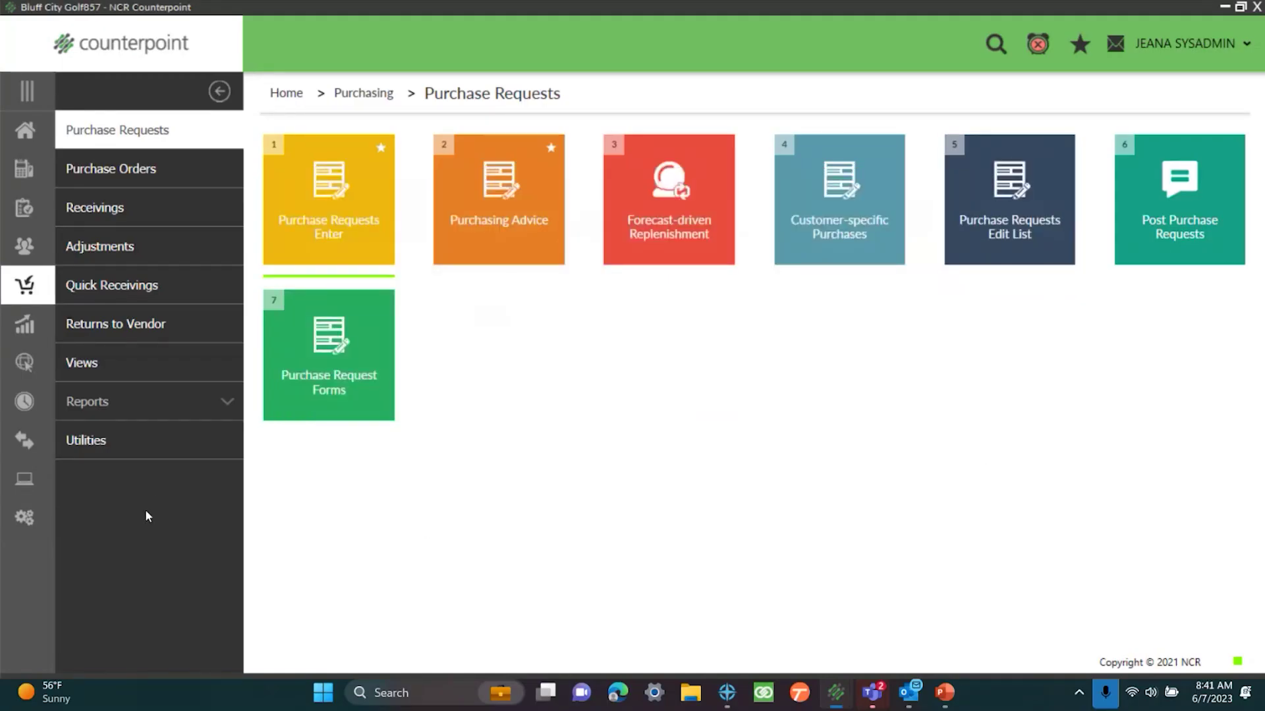
- Start an auto-numbered receiving in Receivings Enter from the allocated ADAMS purchase order, with lines selected, expected quantities and unreceived quantities backordered
click(100, 208)
click(298, 203)
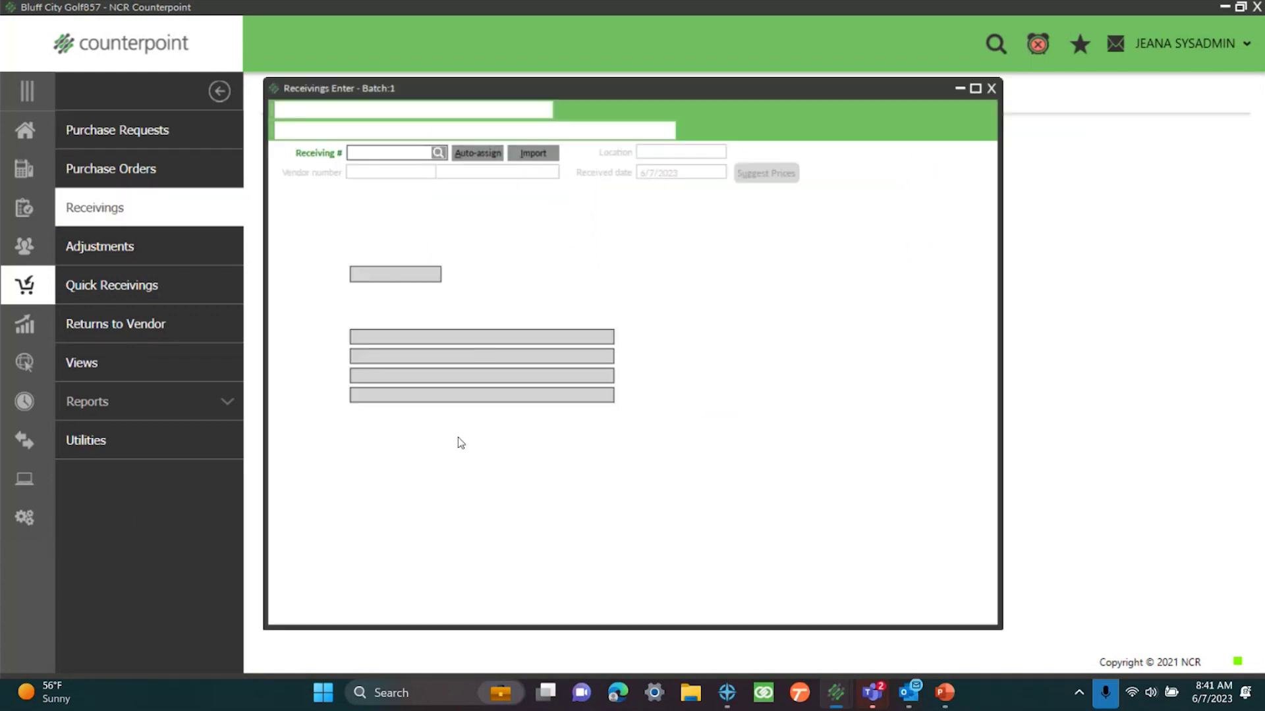
click(470, 150)
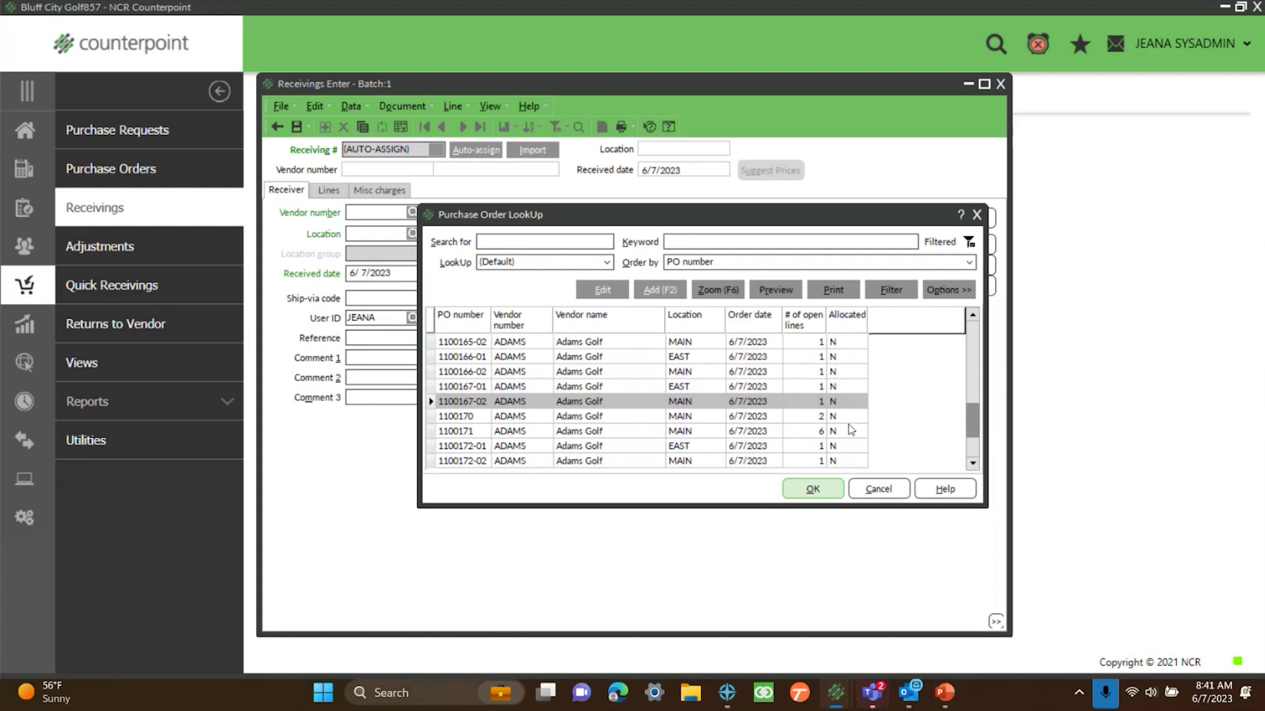
drag(975, 424, 975, 454)
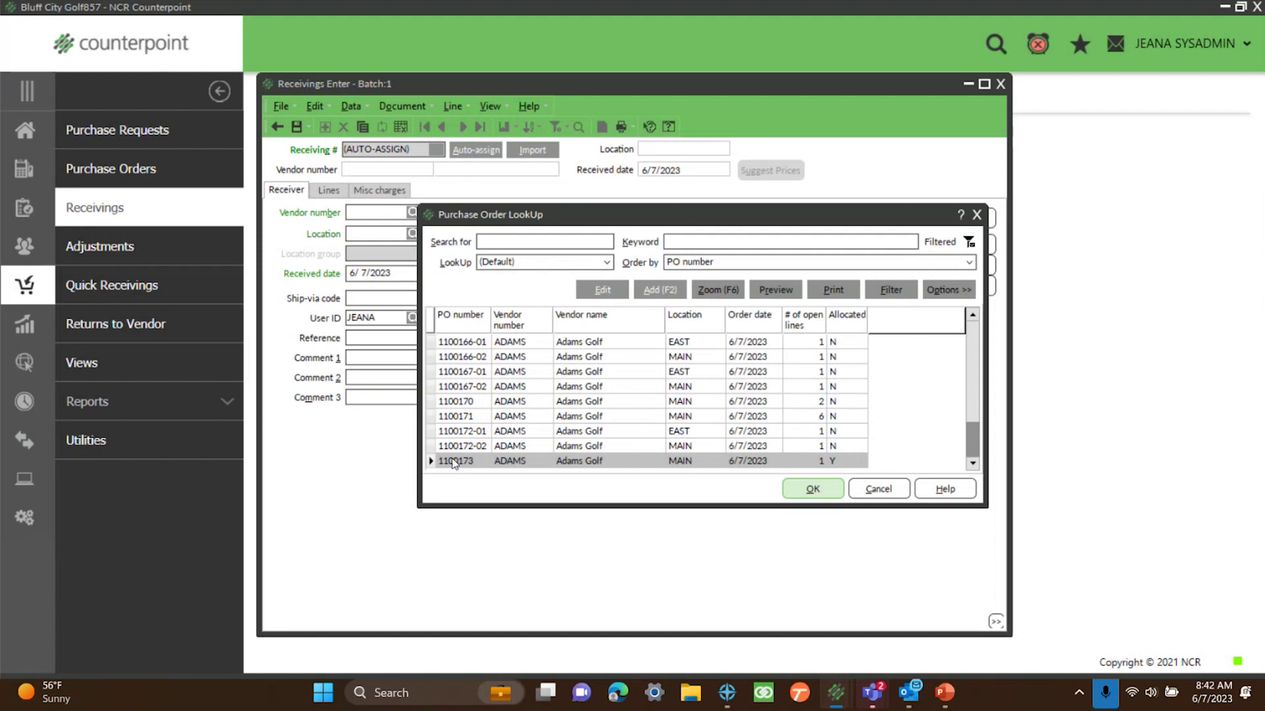
click(834, 494)
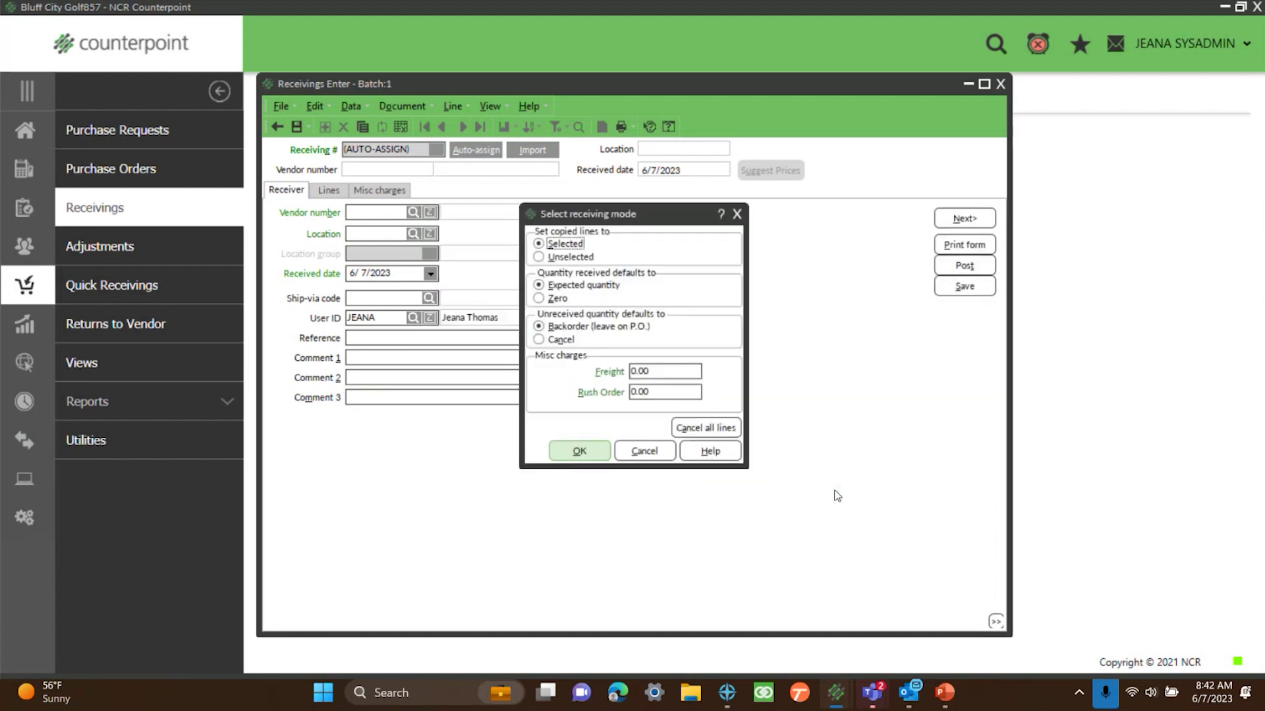
click(577, 451)
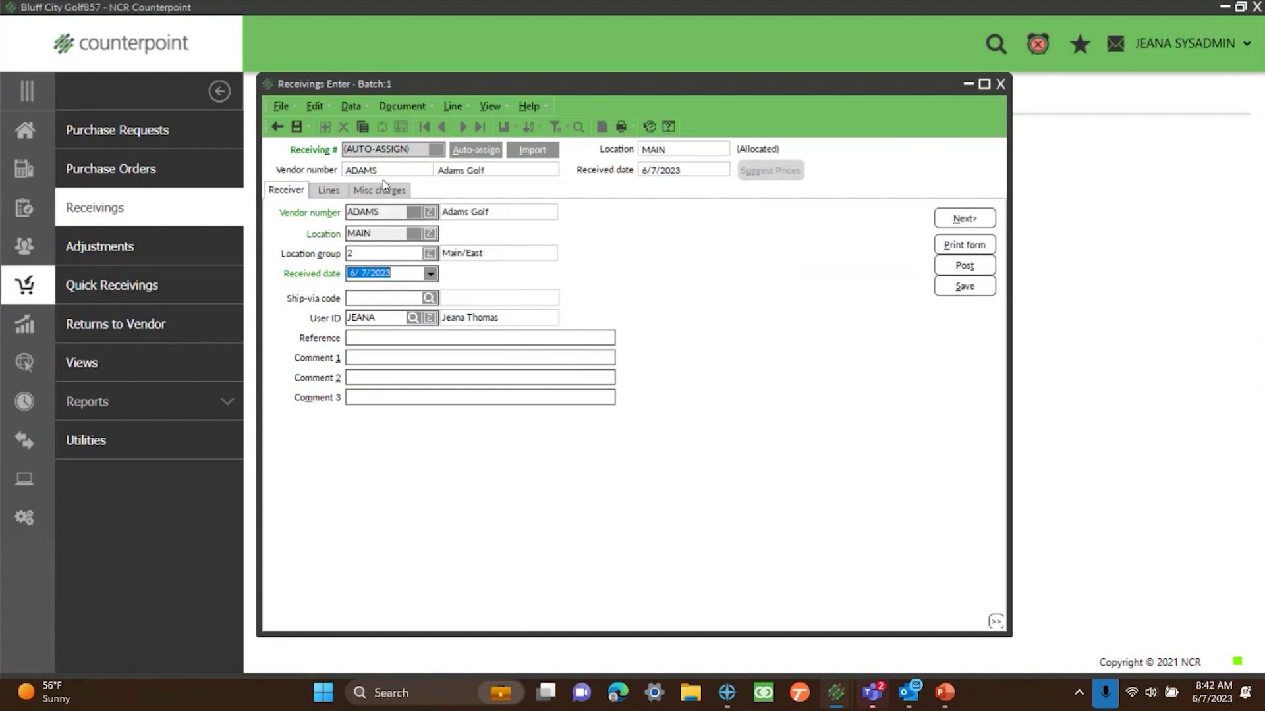
- Check the Mini Back Pack line's expected, received and backordered quantities by location on the receiving, and accept the grid
click(329, 191)
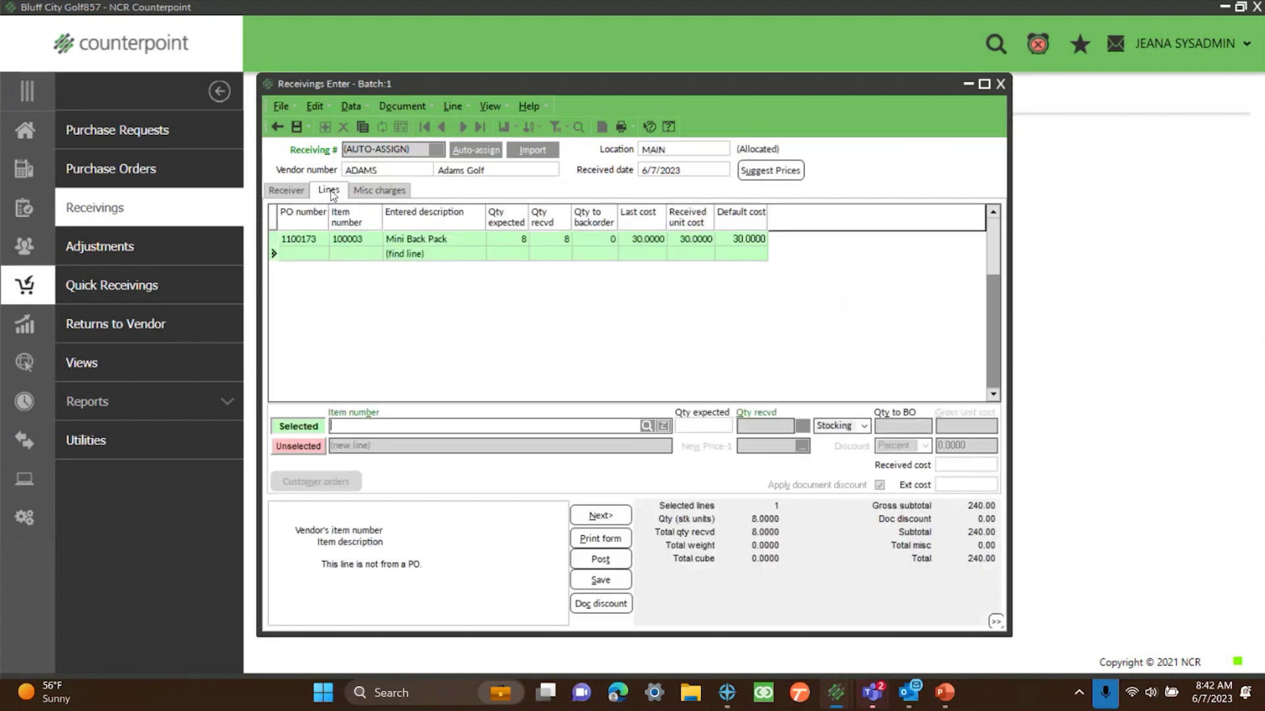
click(509, 235)
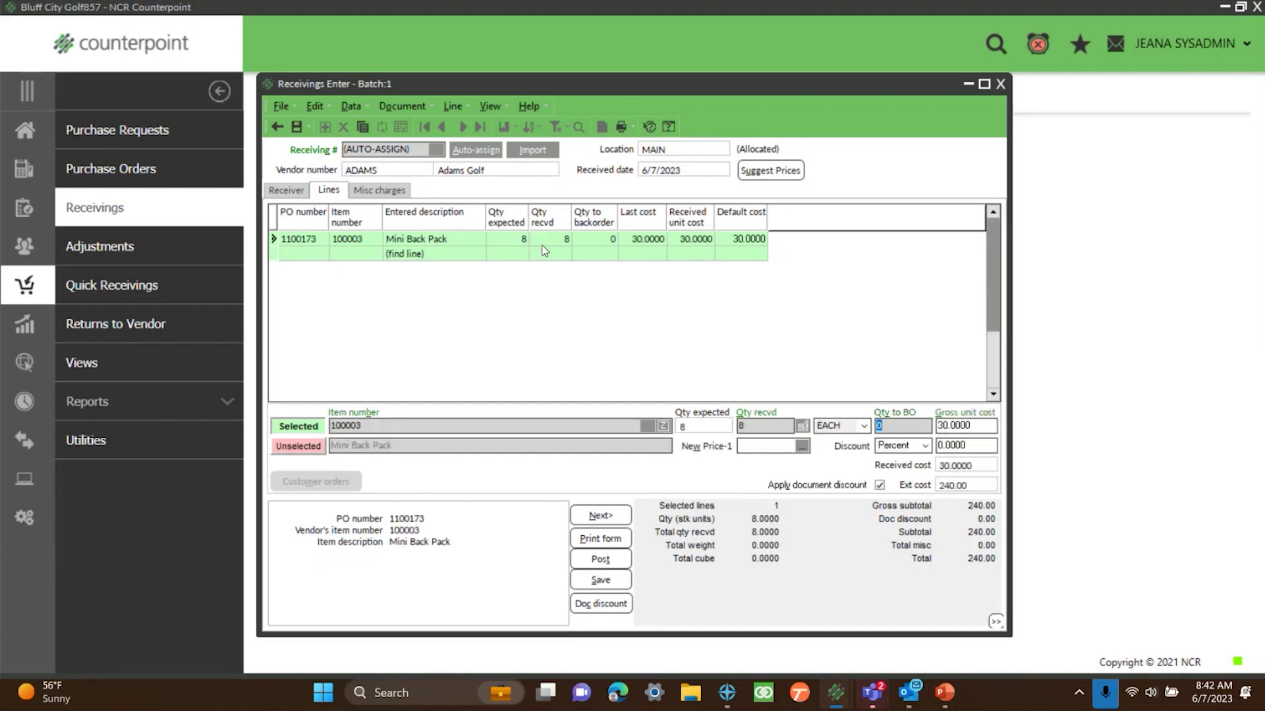
click(802, 427)
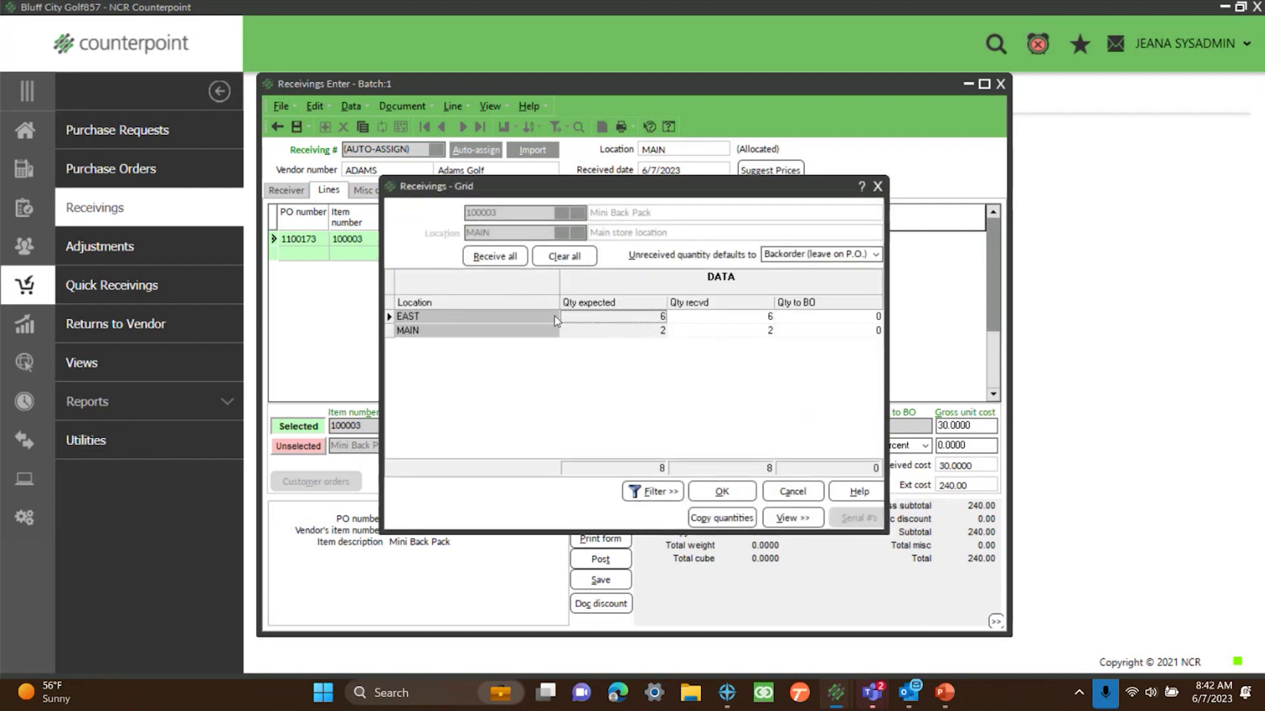
click(722, 491)
- Post the ADAMS receiving, acknowledge the processing message and close Receivings Enter
click(609, 561)
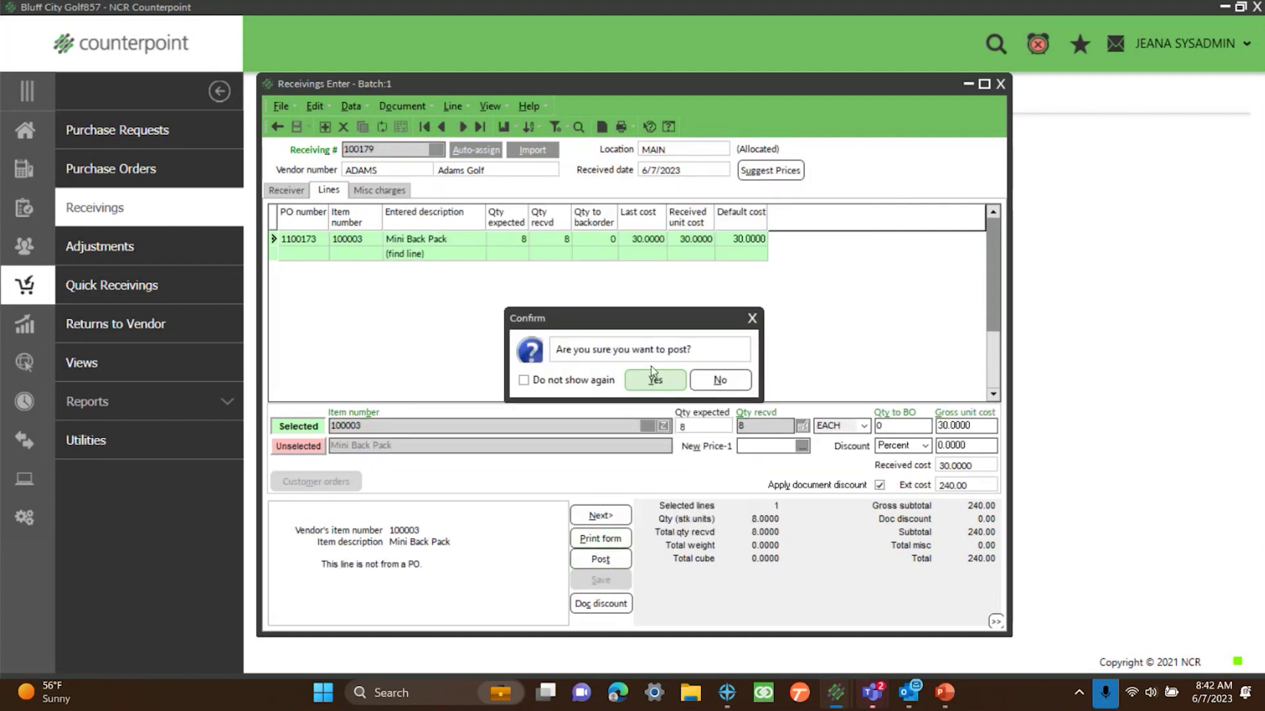
click(655, 380)
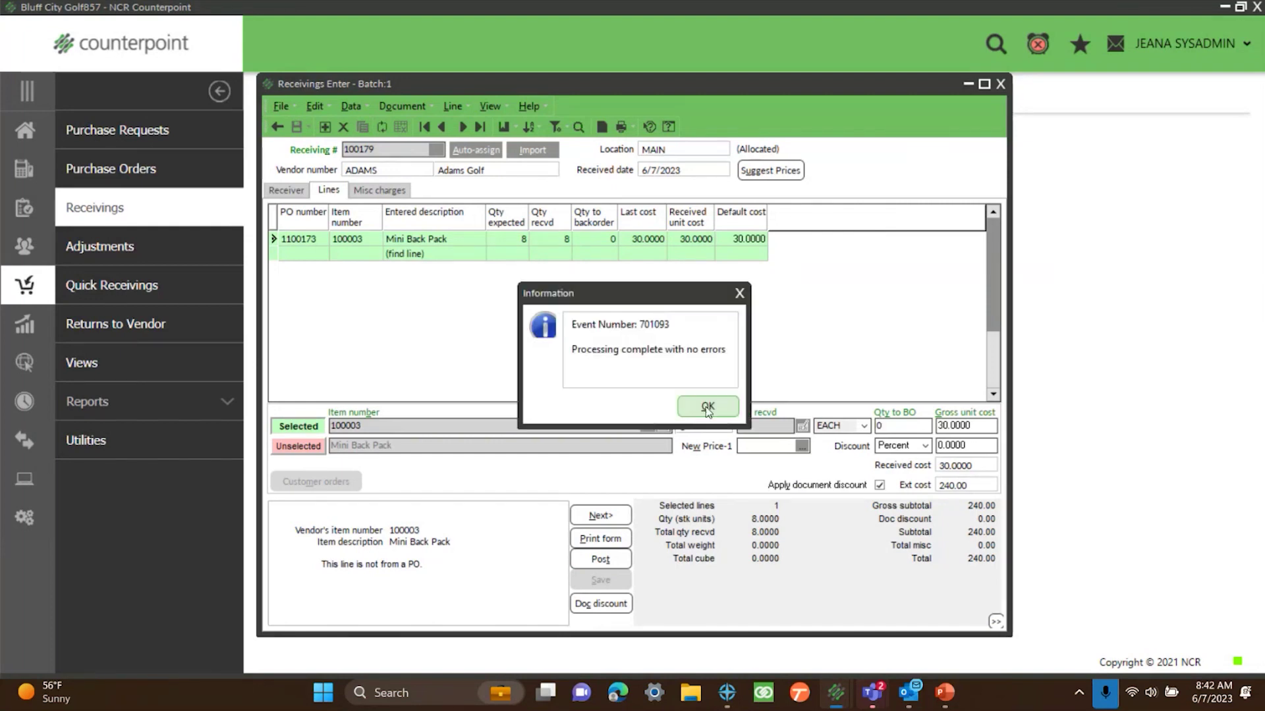
click(708, 407)
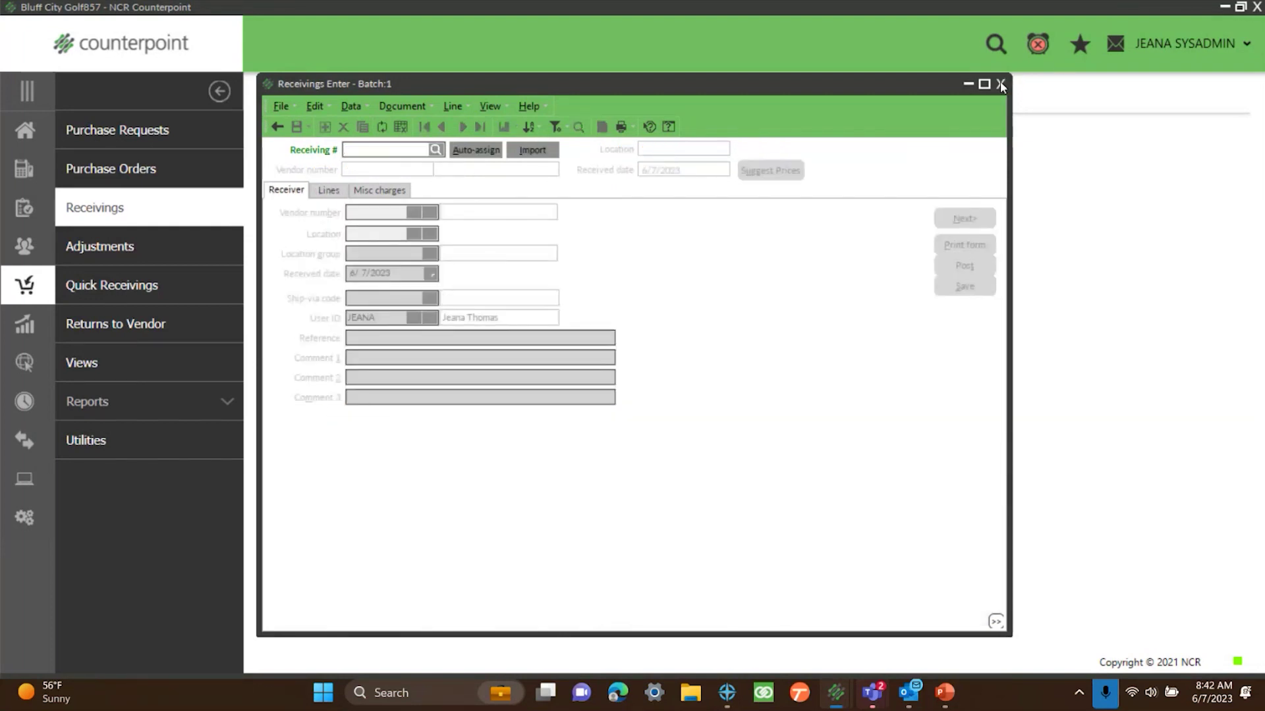
click(1000, 83)
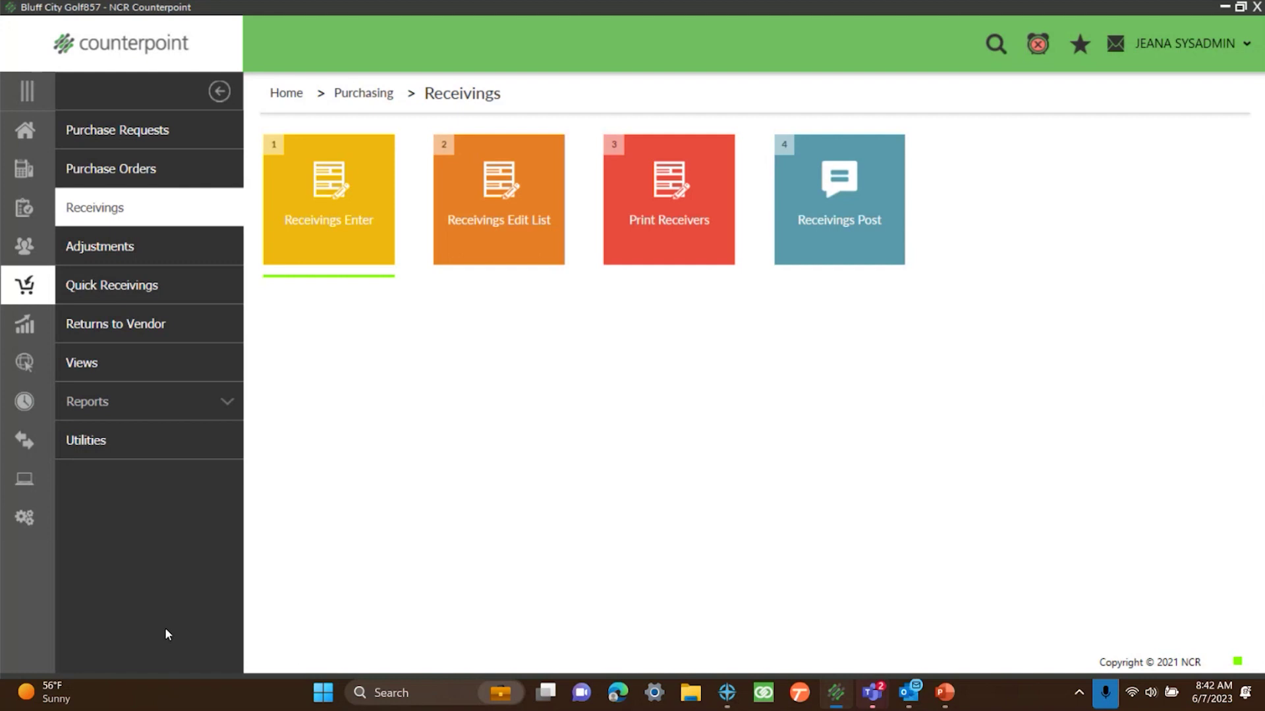
- Open the MAIN to EAST transfer generated by the receiving in the inventory's Transfer Out Enter
click(18, 136)
click(96, 206)
click(143, 205)
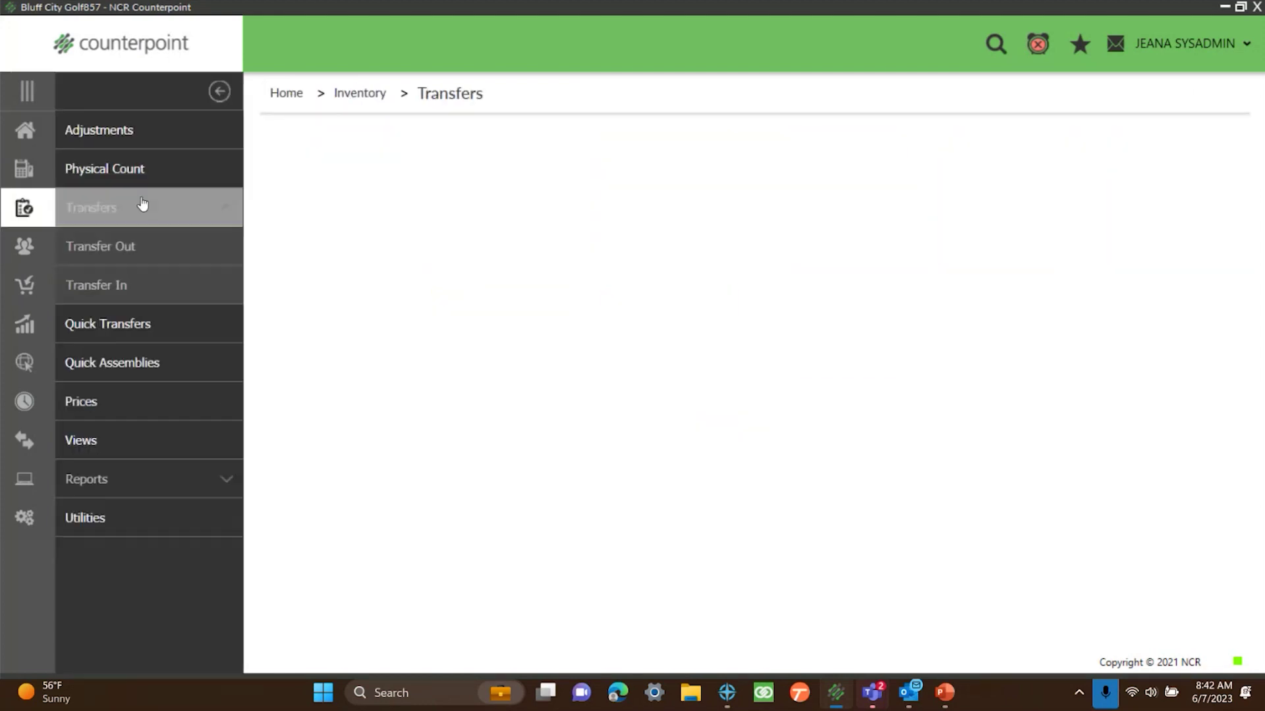
click(121, 248)
click(324, 210)
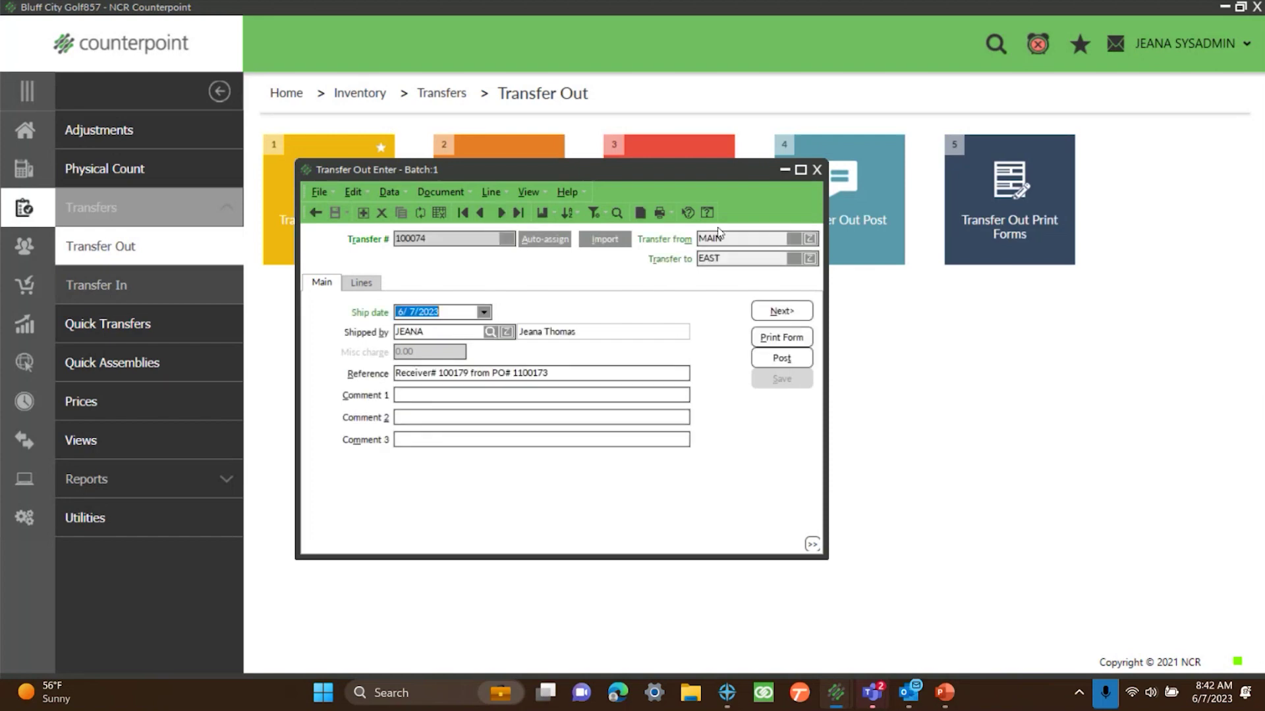
- Check the transfer's receiver and PO reference, and the transfer quantity on its Mini Back Pack line
drag(549, 374, 394, 375)
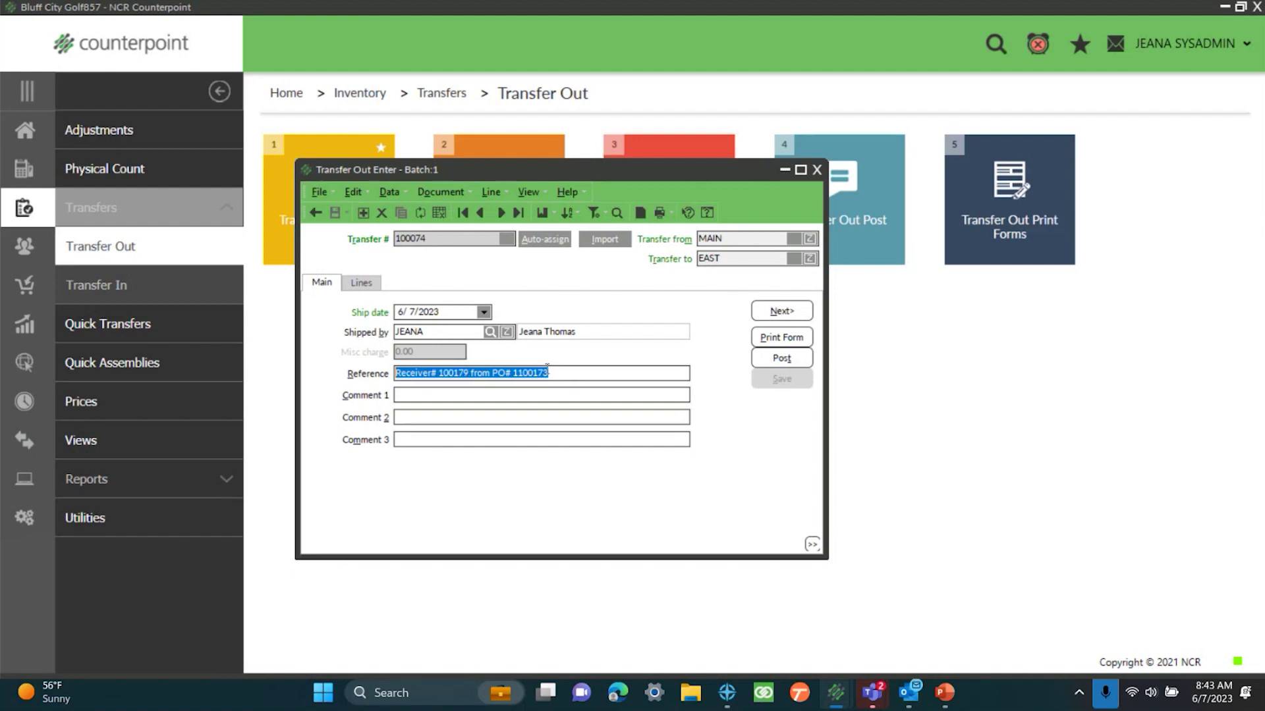
drag(551, 372, 513, 373)
click(369, 285)
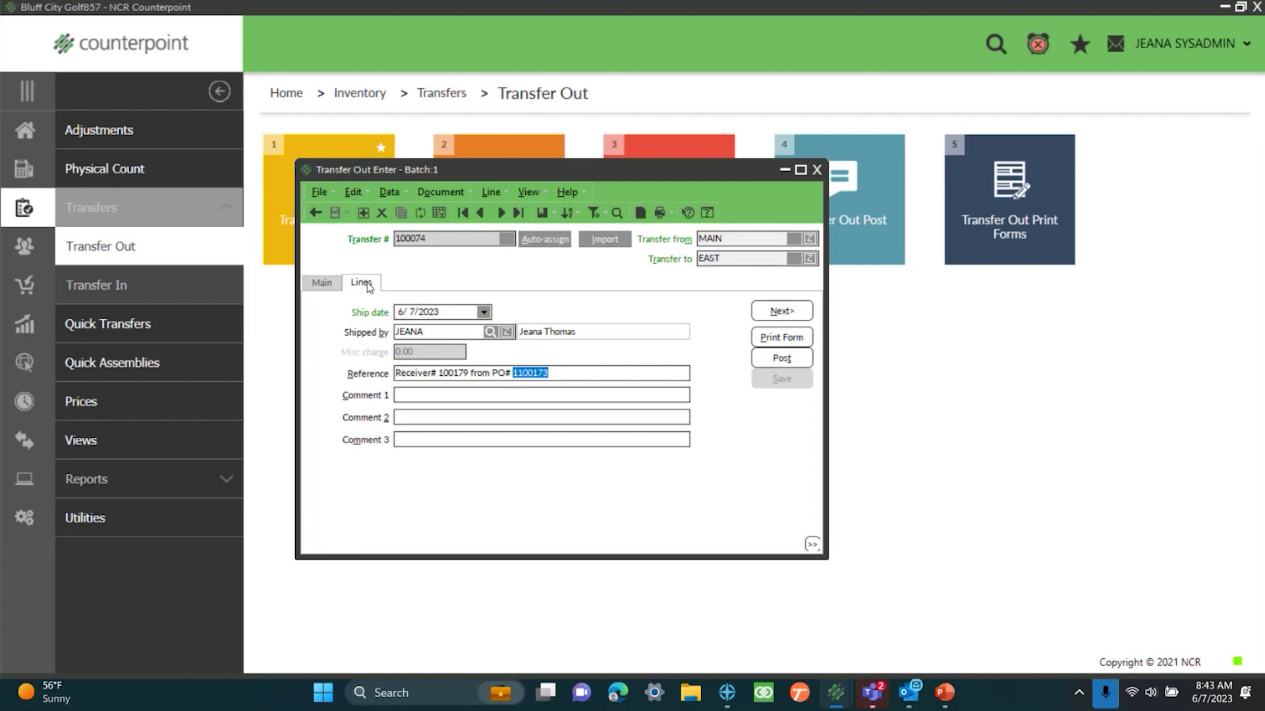
click(549, 334)
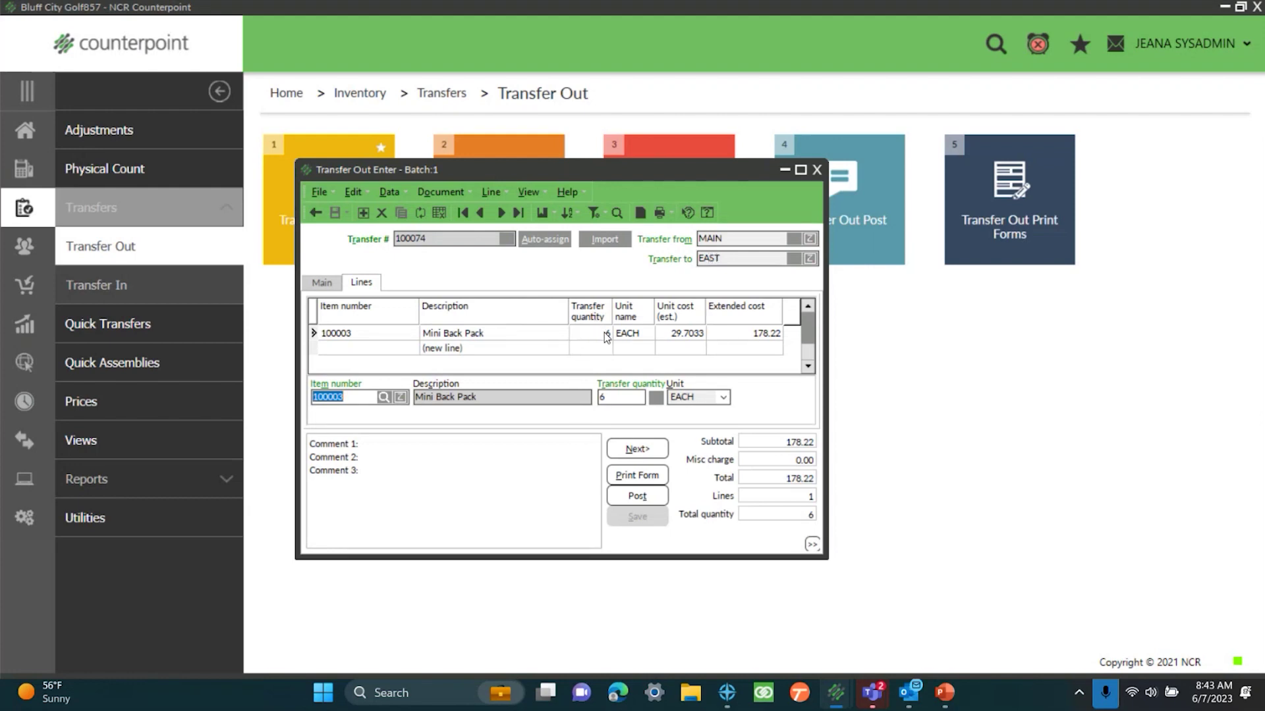
click(604, 398)
double_click(603, 397)
- Post the transfer out to EAST without viewing its forms, and close Transfer Out Enter
click(637, 496)
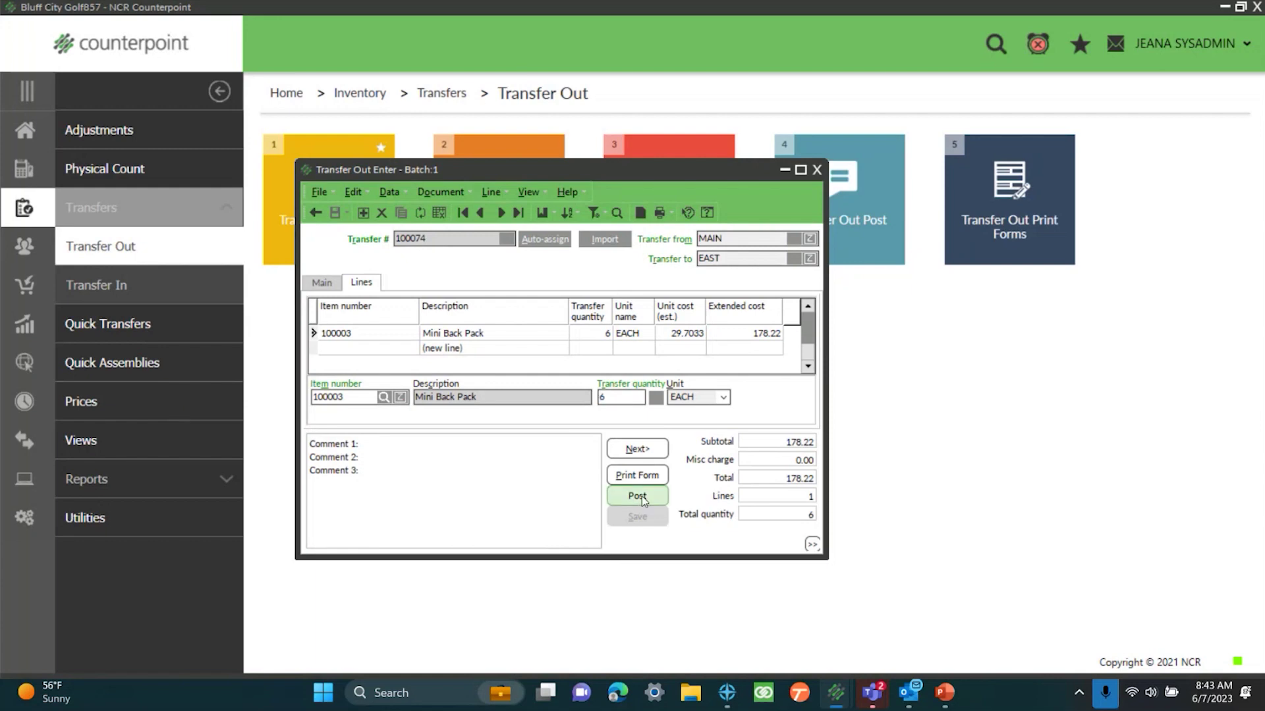
click(655, 380)
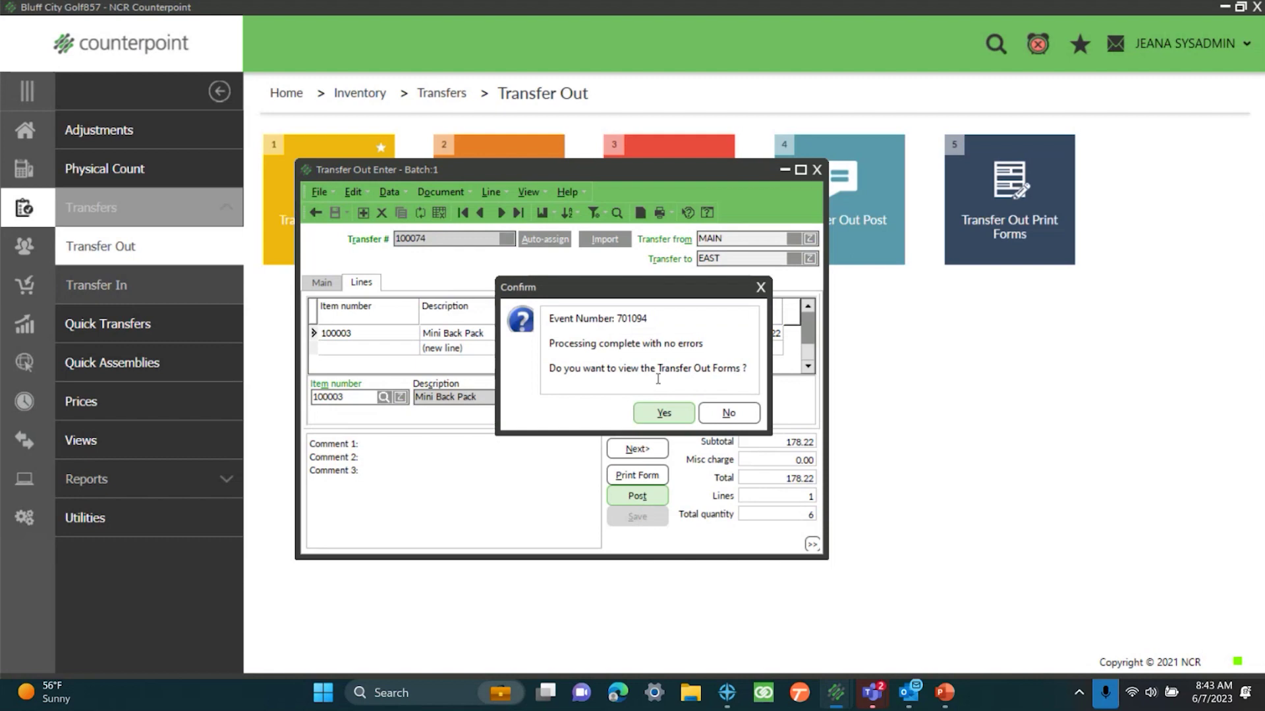
click(728, 413)
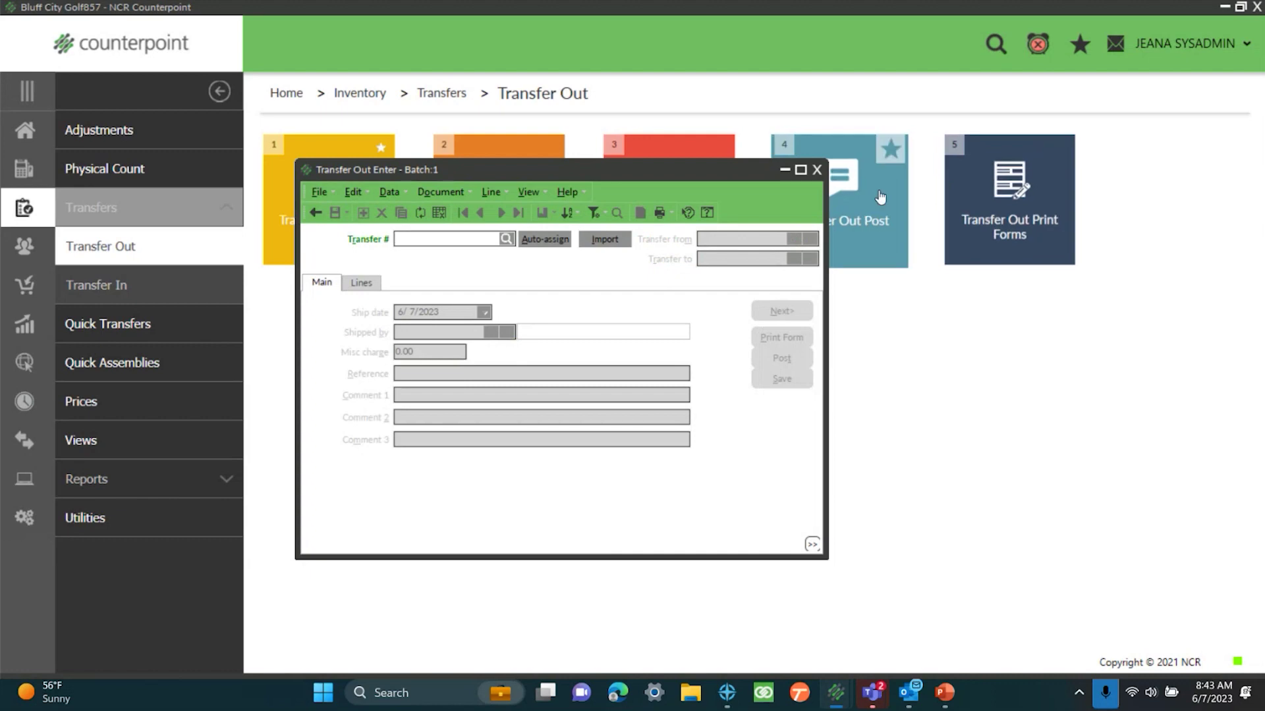
click(817, 169)
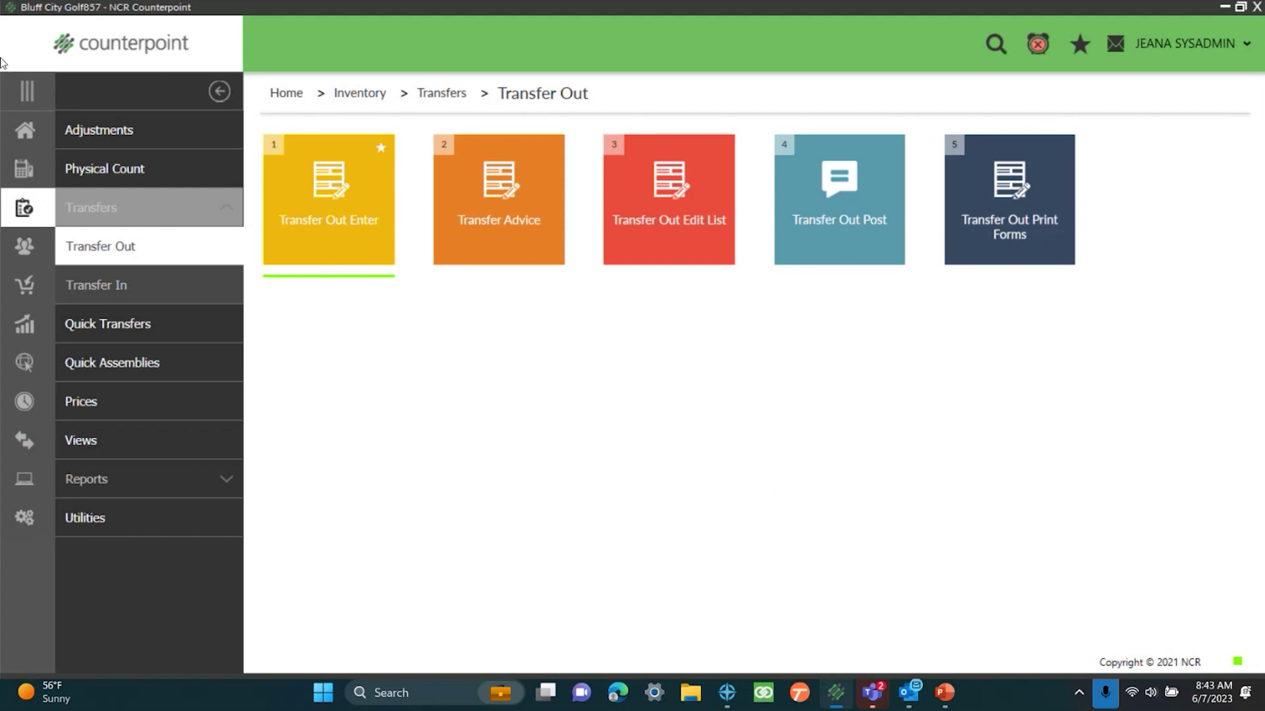
- Return to the Counterpoint home page, switch to the PowerPoint presentation and start the slide show from the Key Takeaways slide
click(25, 139)
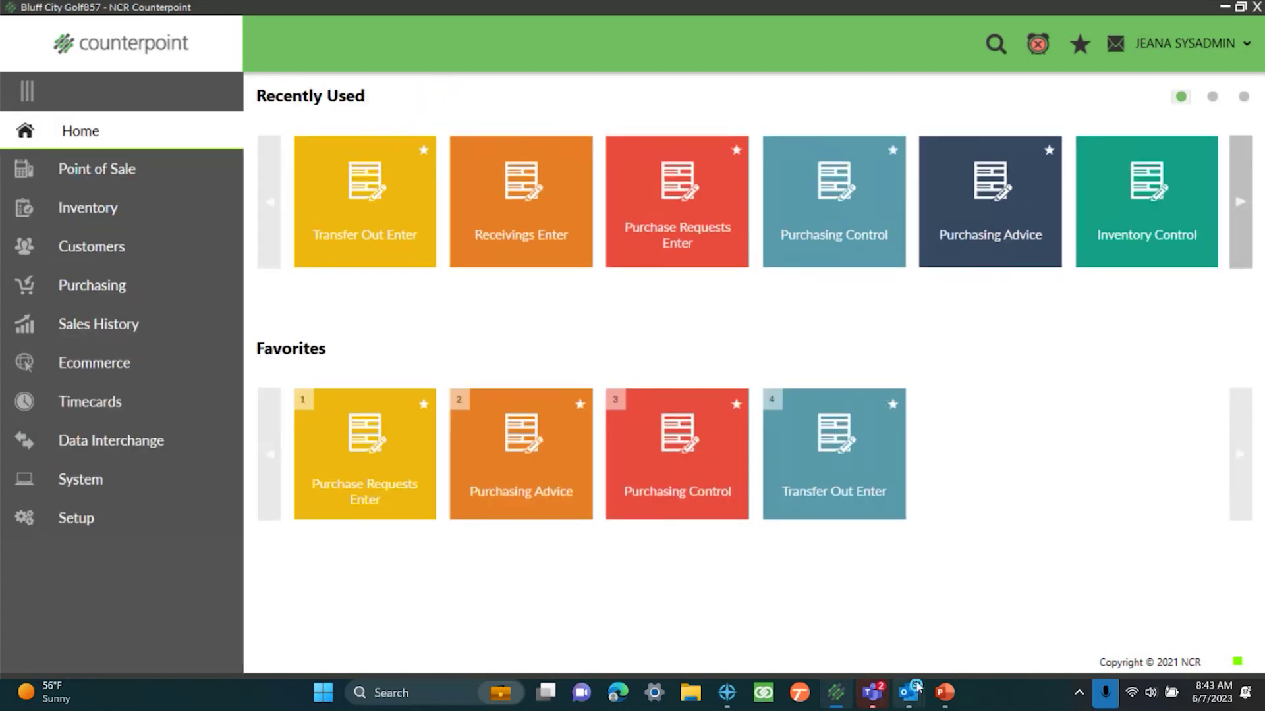
click(937, 695)
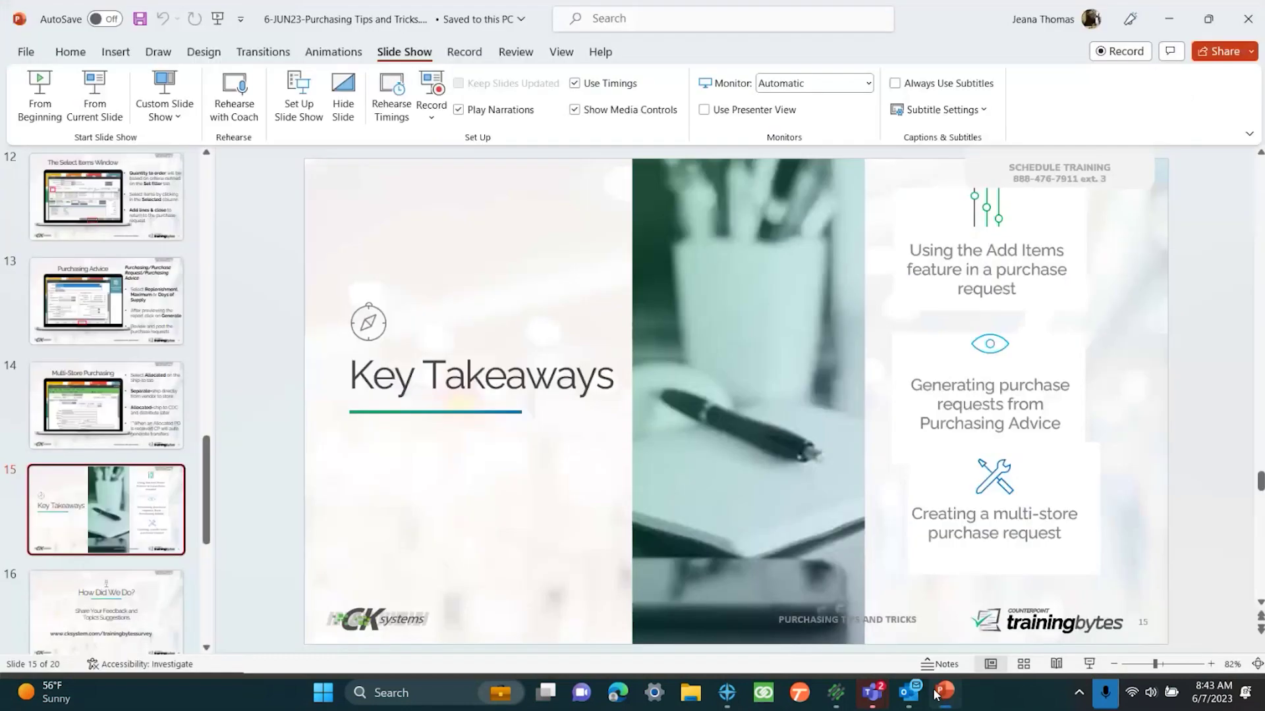
click(107, 105)
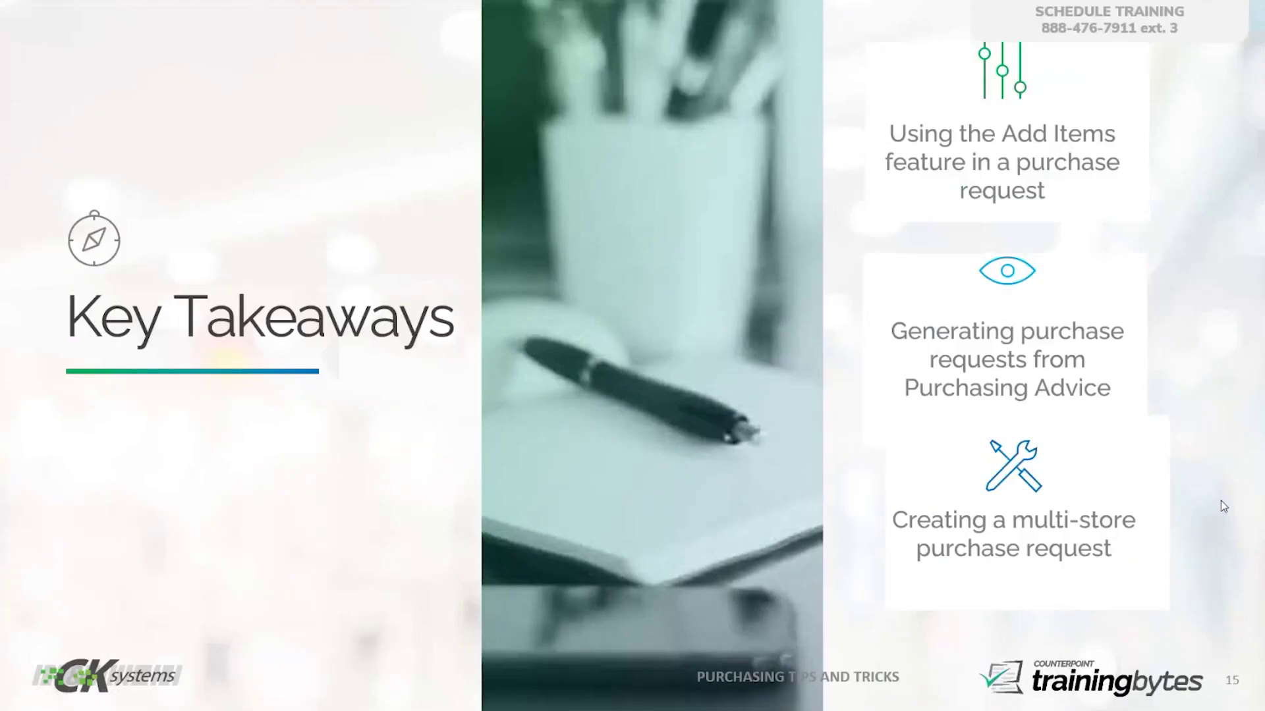